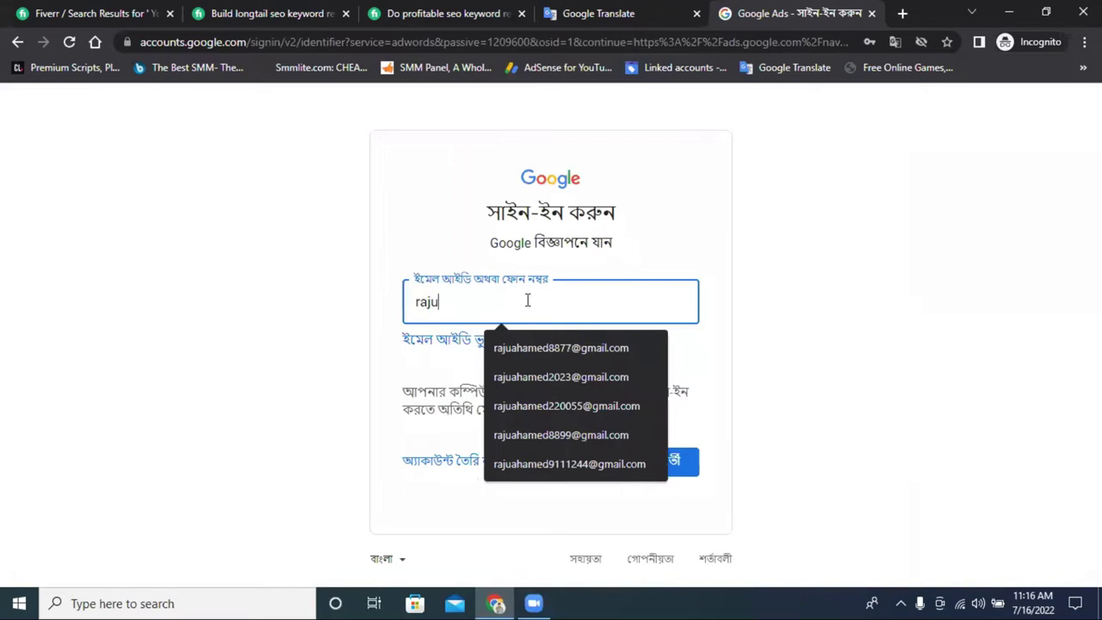
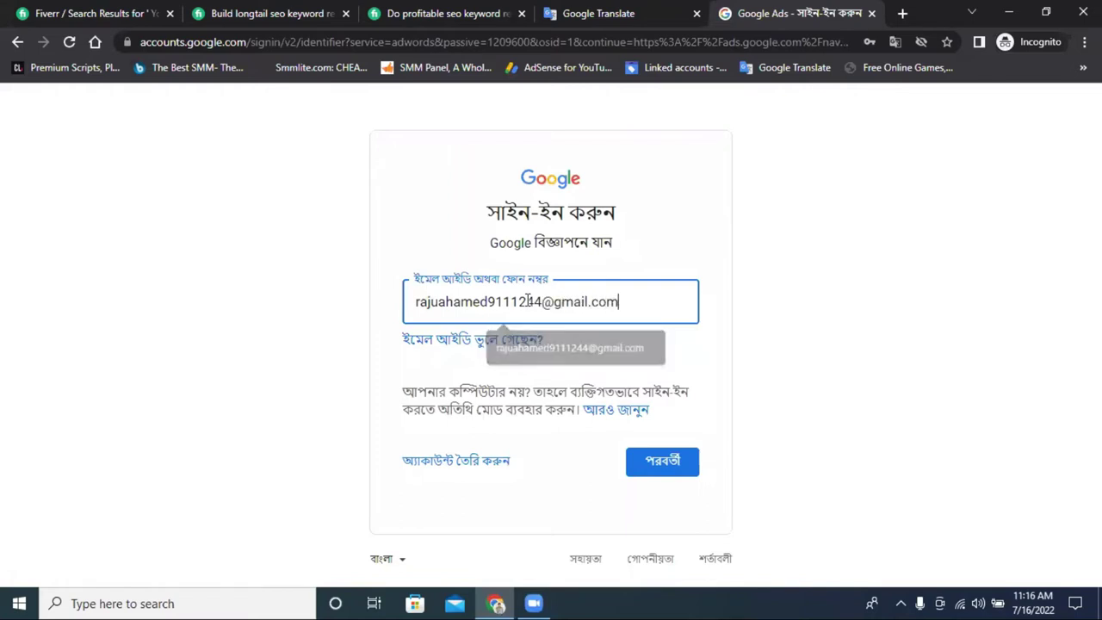
Sign in to Google Ads with the account's e-mail address and its saved autofill password.
left_click(657, 463)
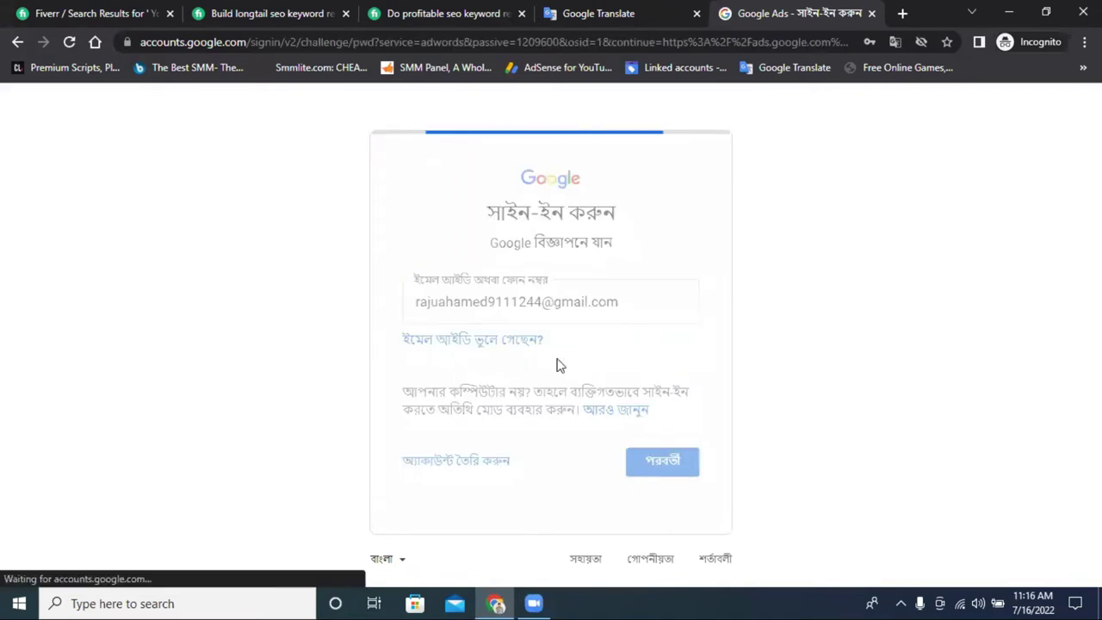
left_click(490, 326)
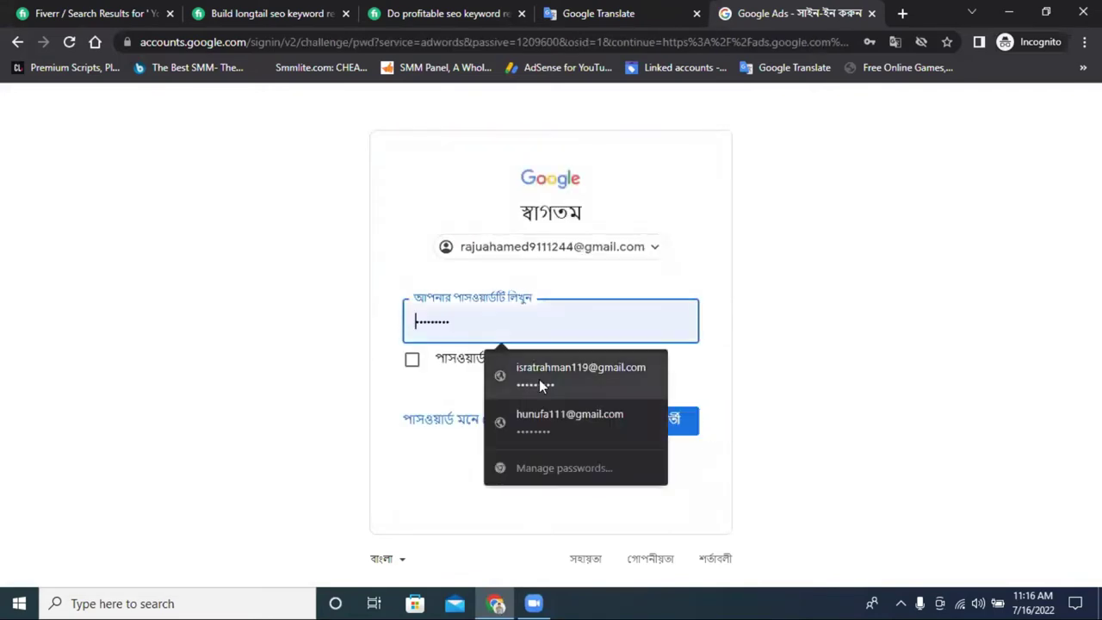
left_click(543, 419)
left_click(663, 421)
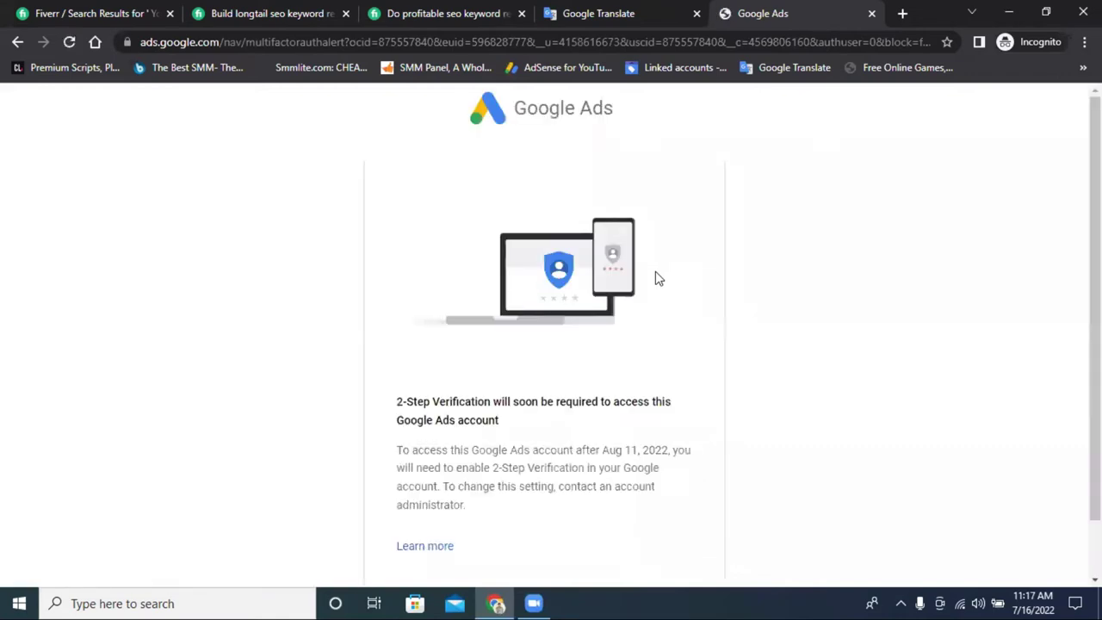
Skip 2-Step Verification setup for now and hide its warning banner.
scroll(571, 295, "down", 1)
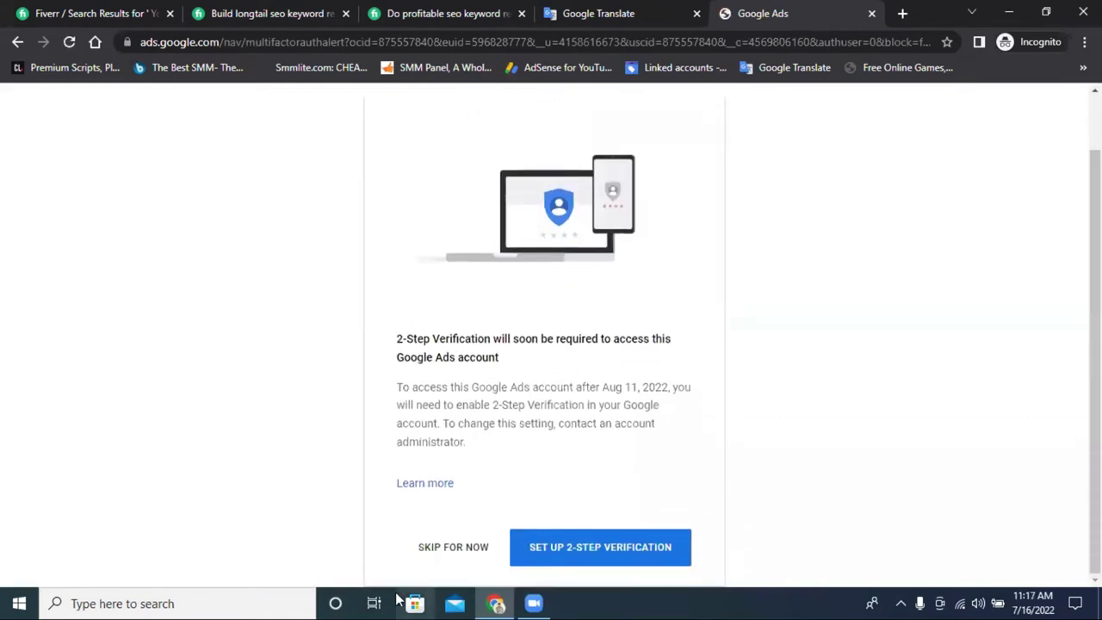
left_click(441, 547)
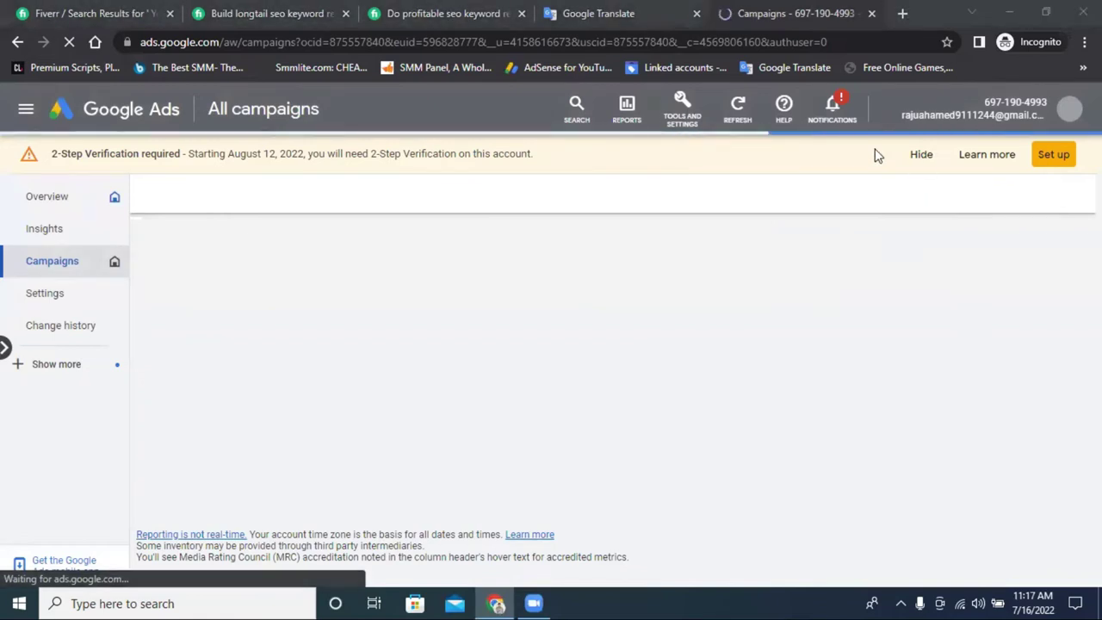
left_click(921, 190)
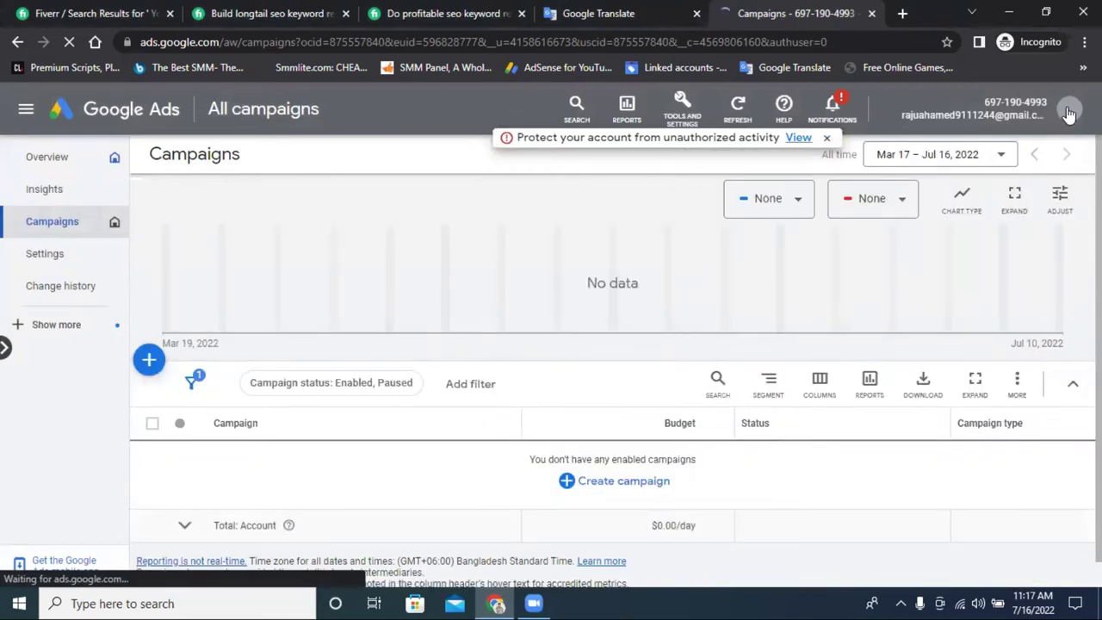
Create a new Google Ads account from the avatar menu and confirm it.
left_click(1068, 113)
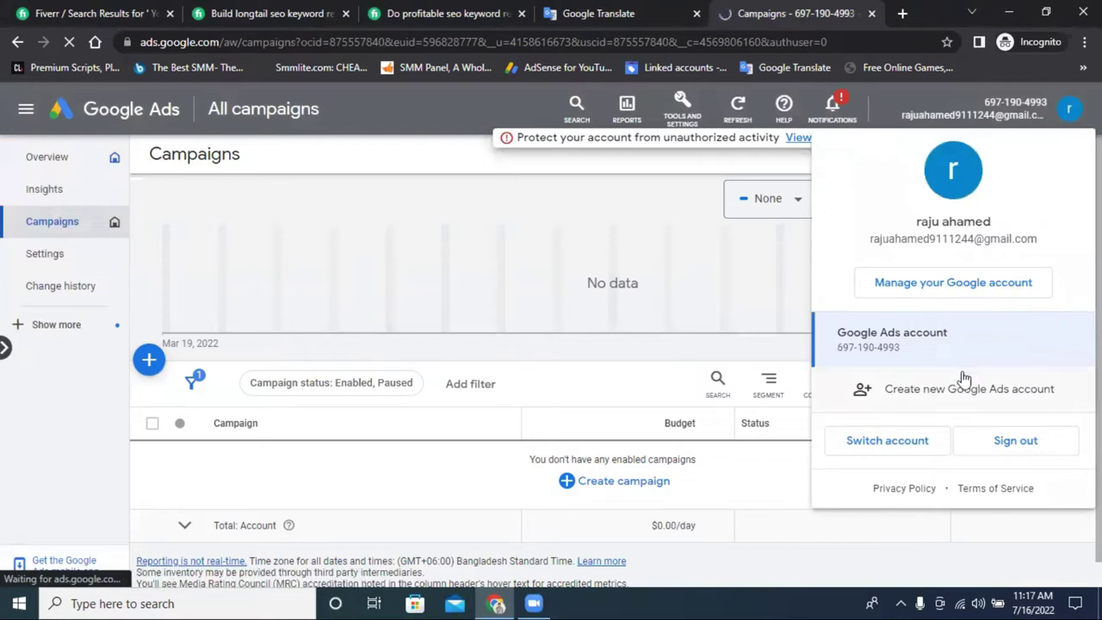
left_click(900, 394)
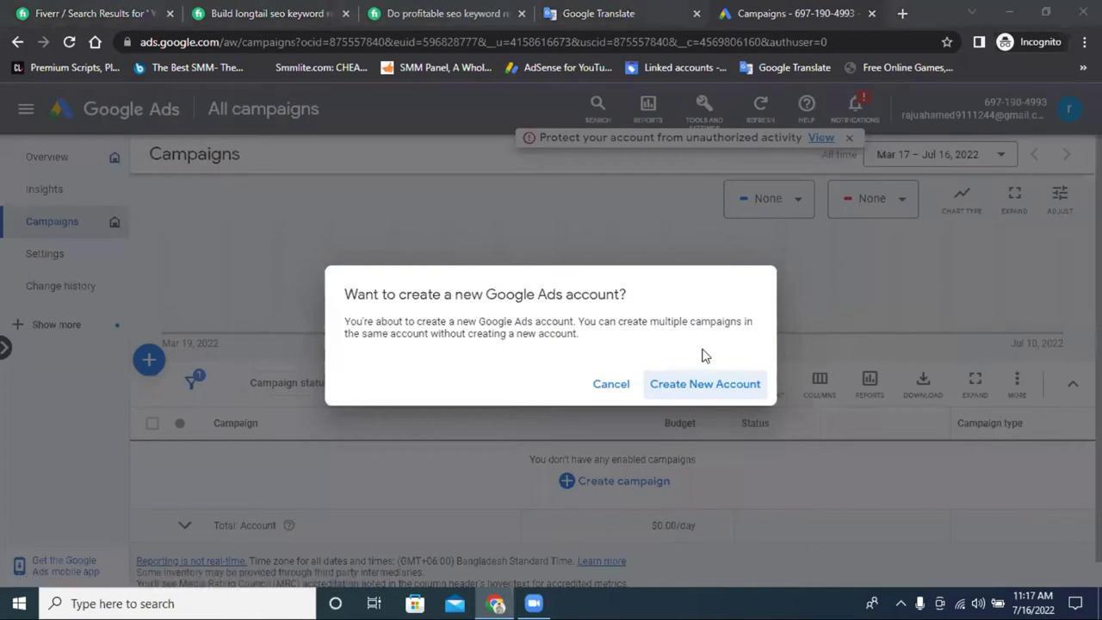
left_click(699, 384)
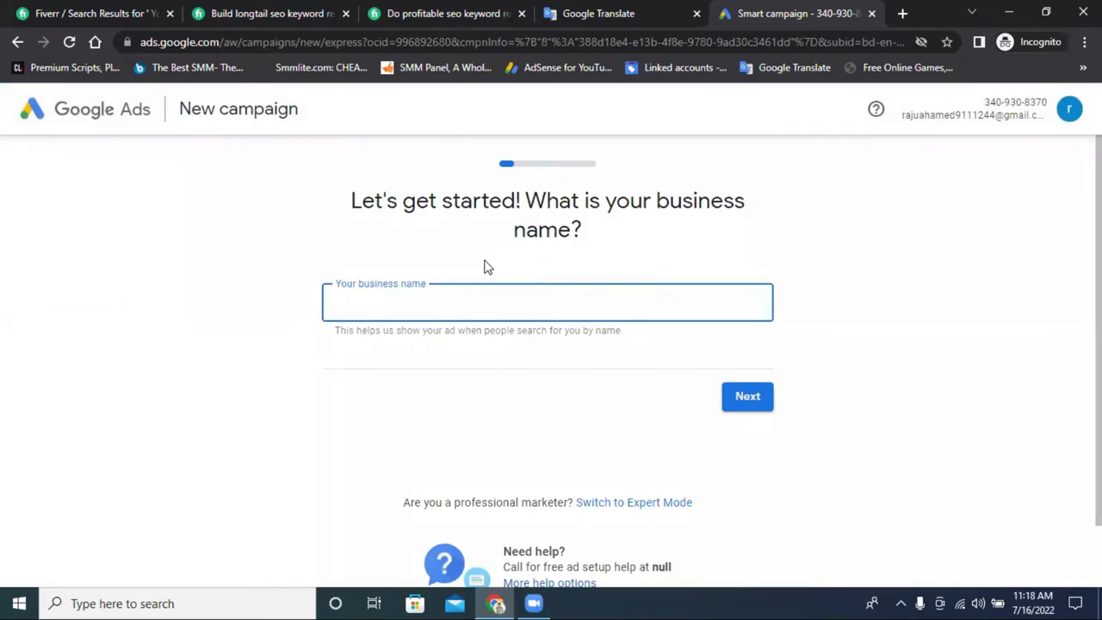
Use the 'Switch to Expert Mode' link under the business name field.
scroll(484, 308, "down", 1)
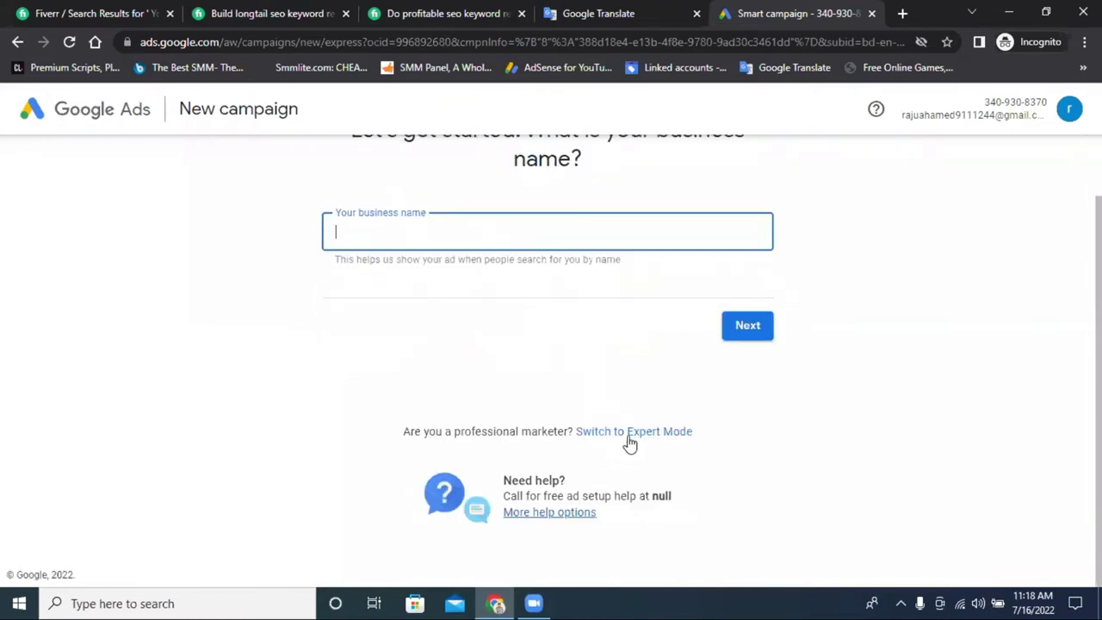
left_click(630, 439)
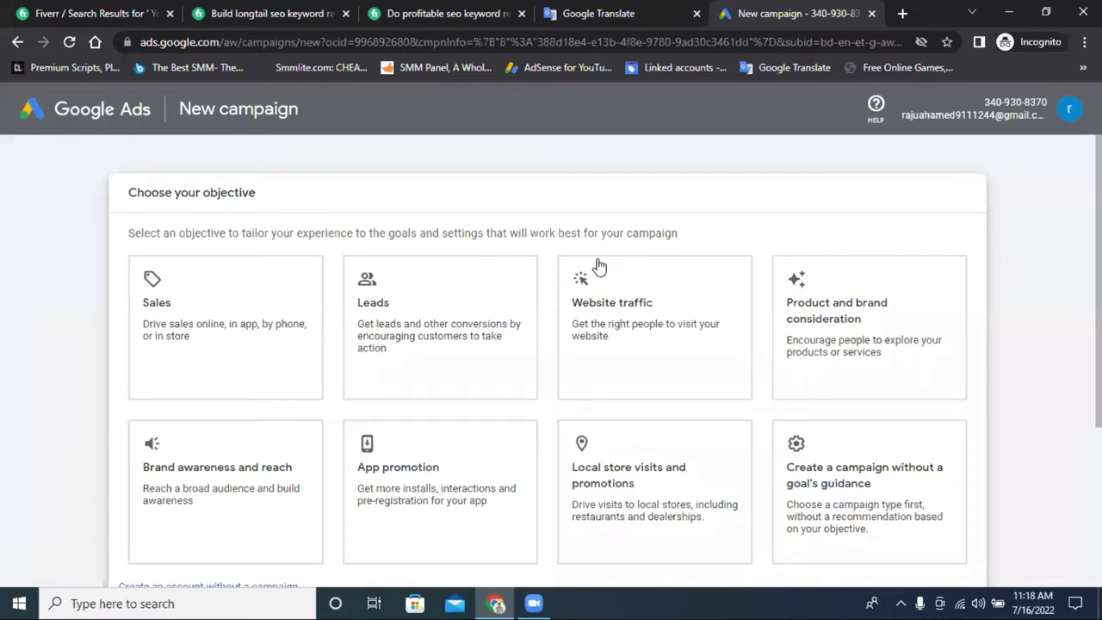
Try the Sales and Leads objective cards, then choose 'Create an account without a campaign'.
scroll(593, 232, "down", 3)
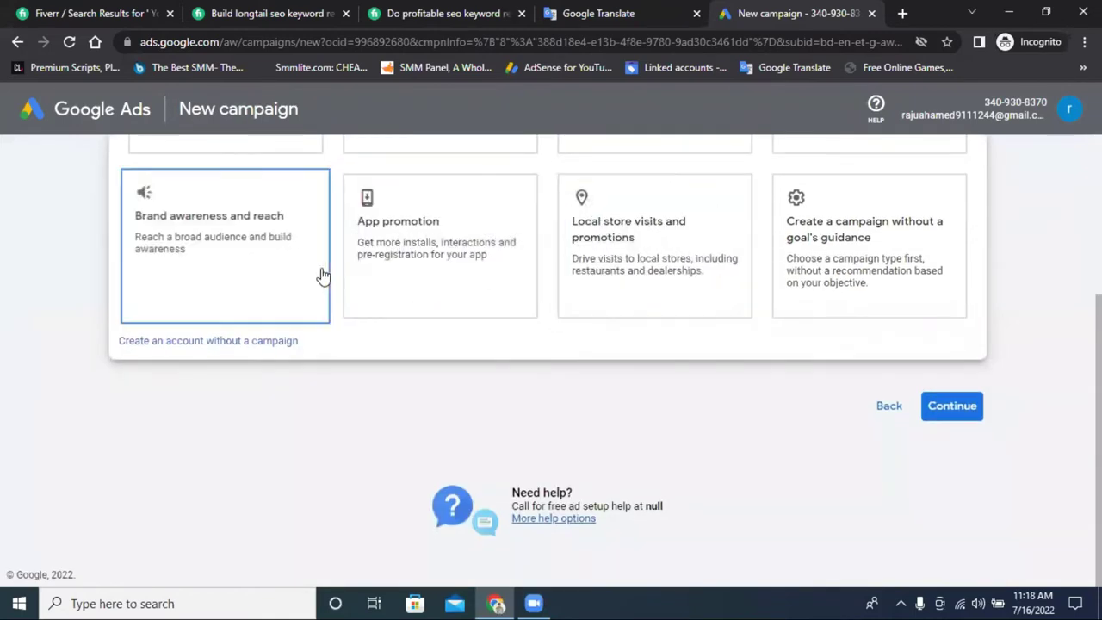
scroll(271, 352, "up", 3)
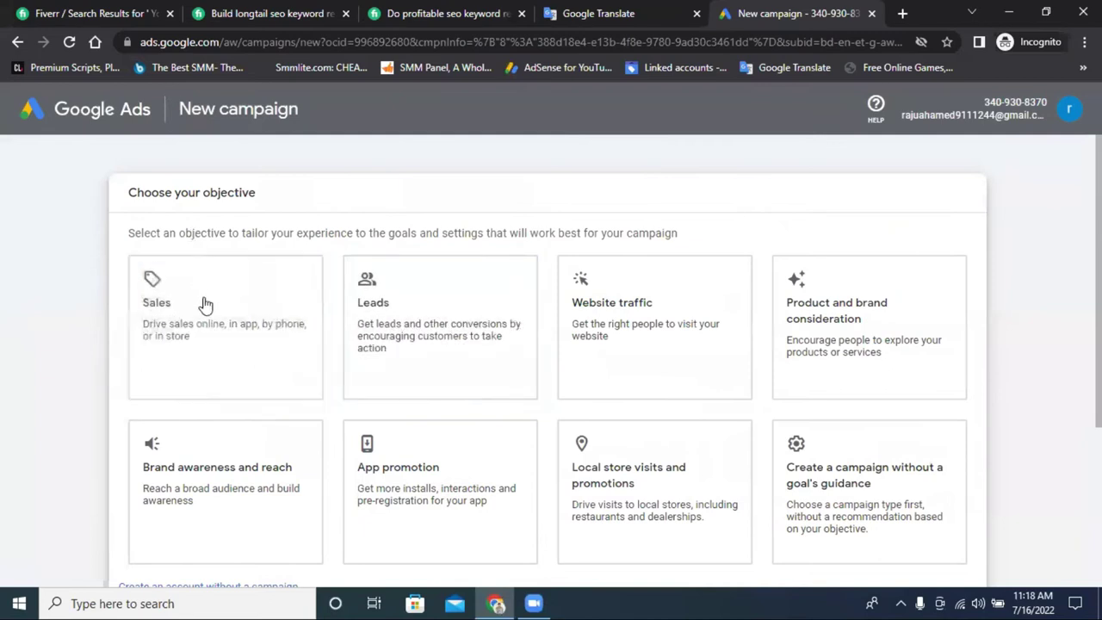
scroll(205, 305, "down", 3)
scroll(649, 285, "up", 2)
left_click(325, 310)
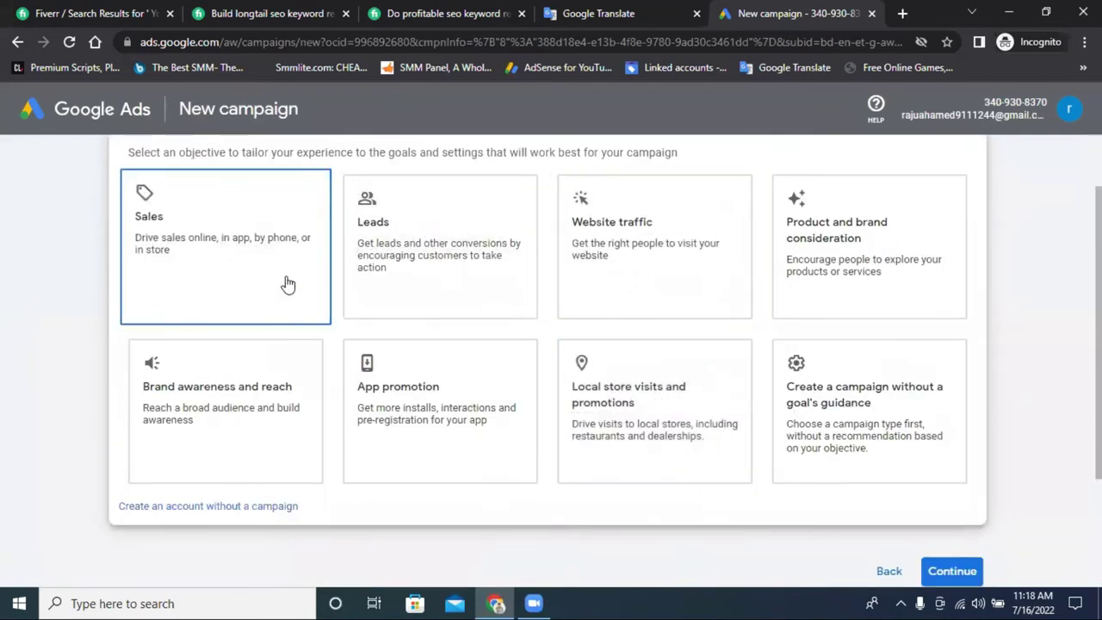
left_click(144, 238)
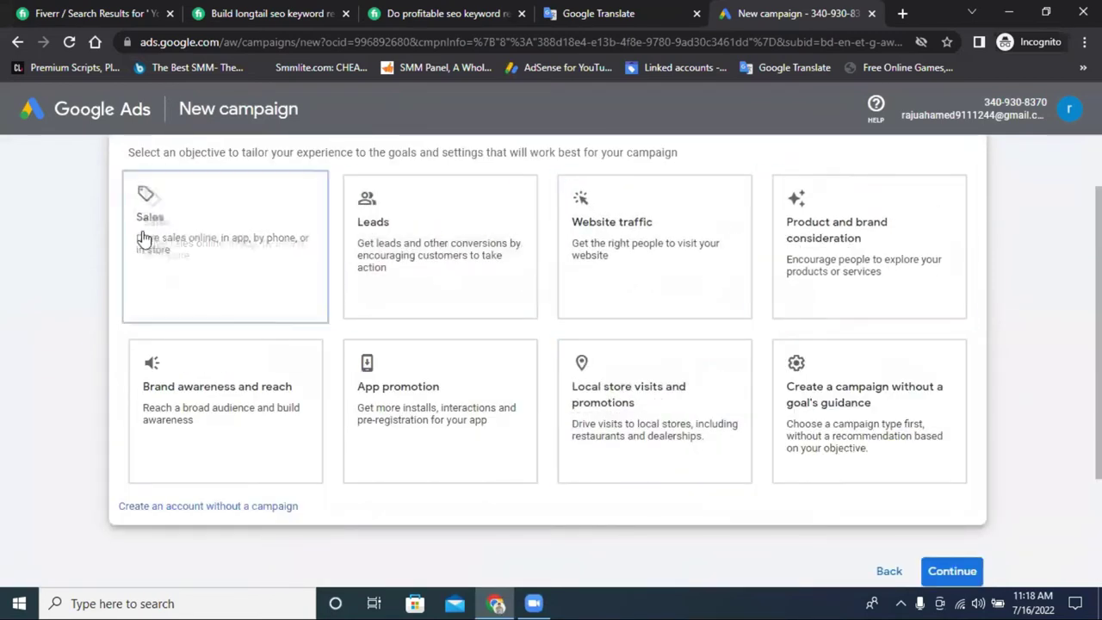
left_click(445, 248)
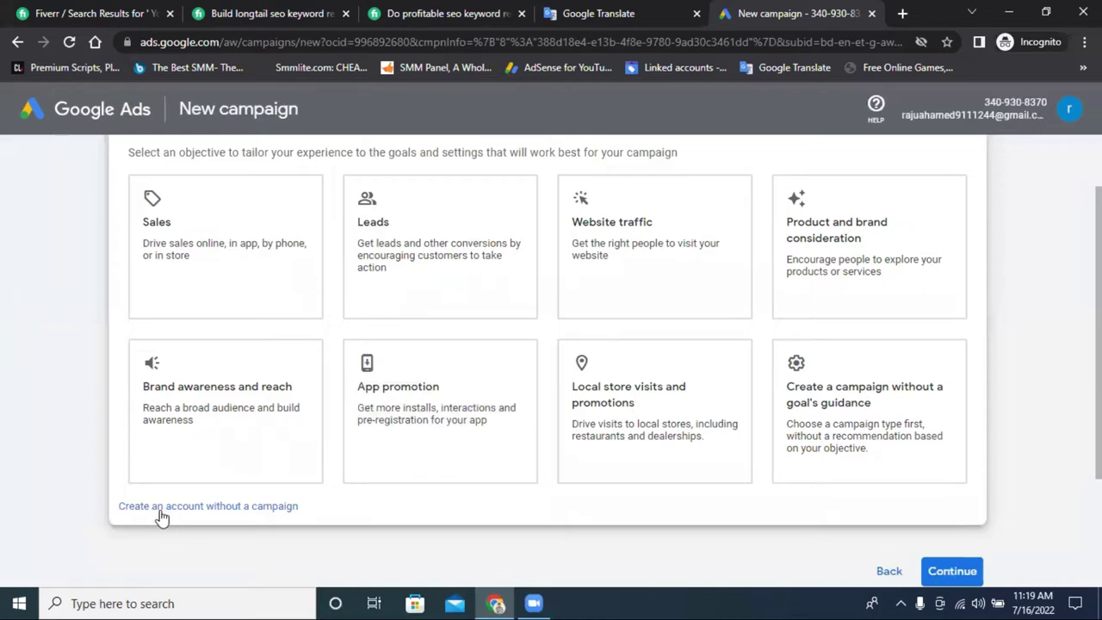
left_click(206, 513)
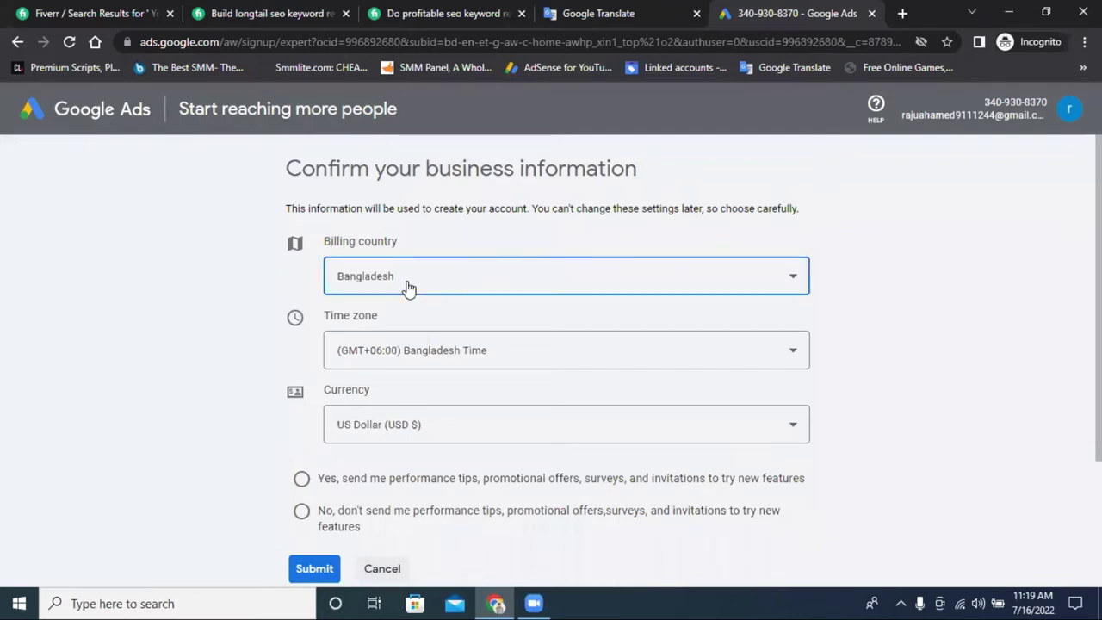
Keep Bangladesh as billing country, answer No to promotional e-mails, submit, and explore the account.
left_click(405, 287)
left_click(430, 278)
left_click(430, 278)
scroll(585, 371, "down", 2)
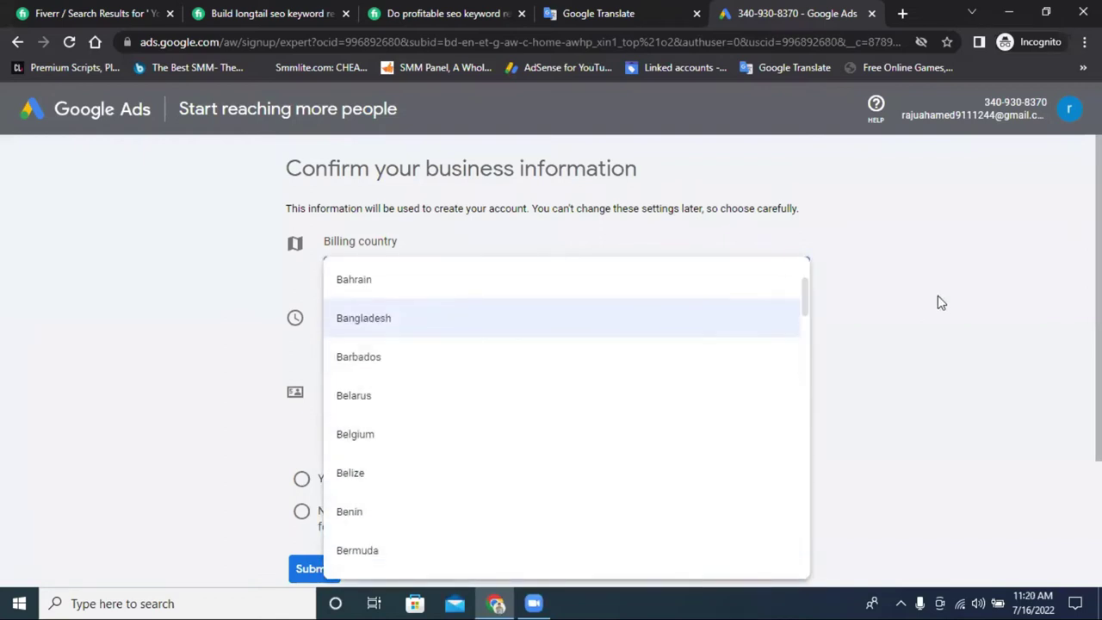
left_click(937, 297)
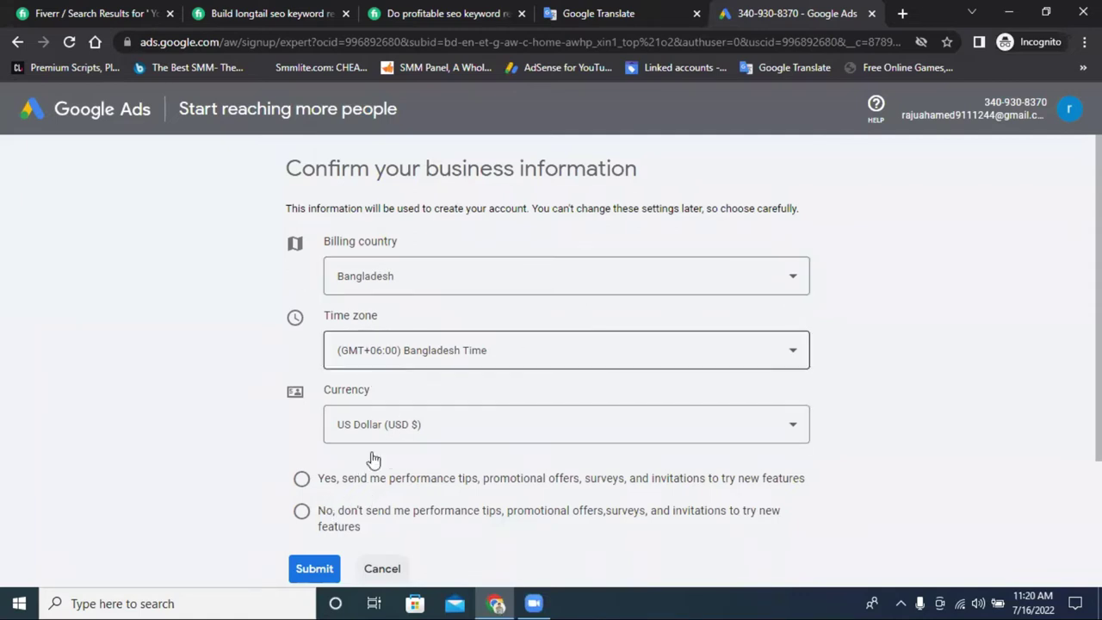
left_click(313, 569)
left_click(301, 511)
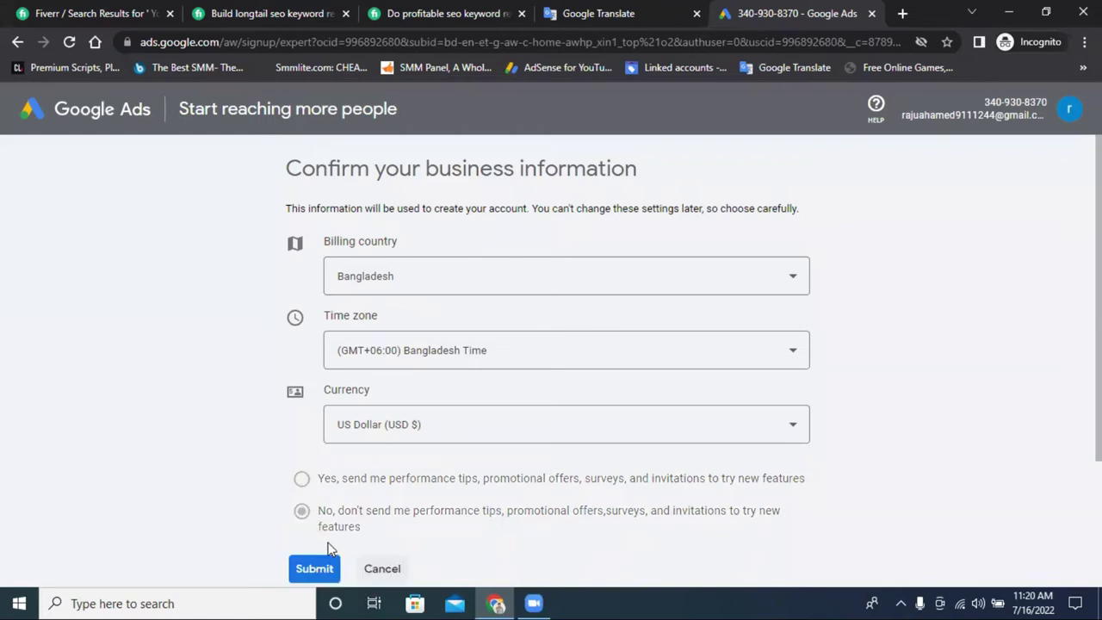
left_click(315, 568)
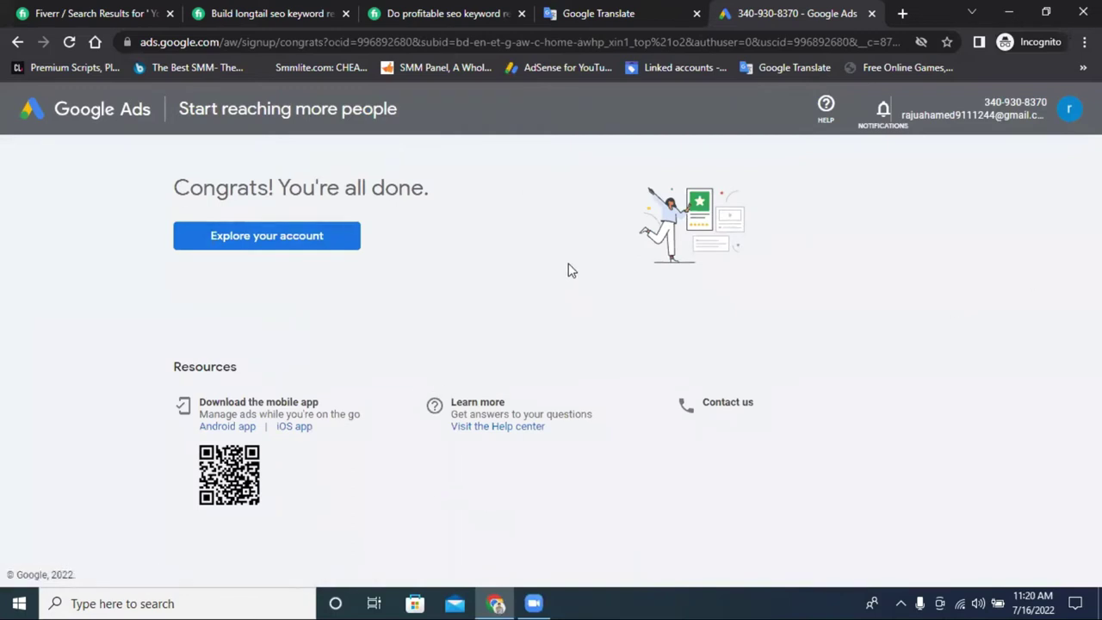
left_click(252, 245)
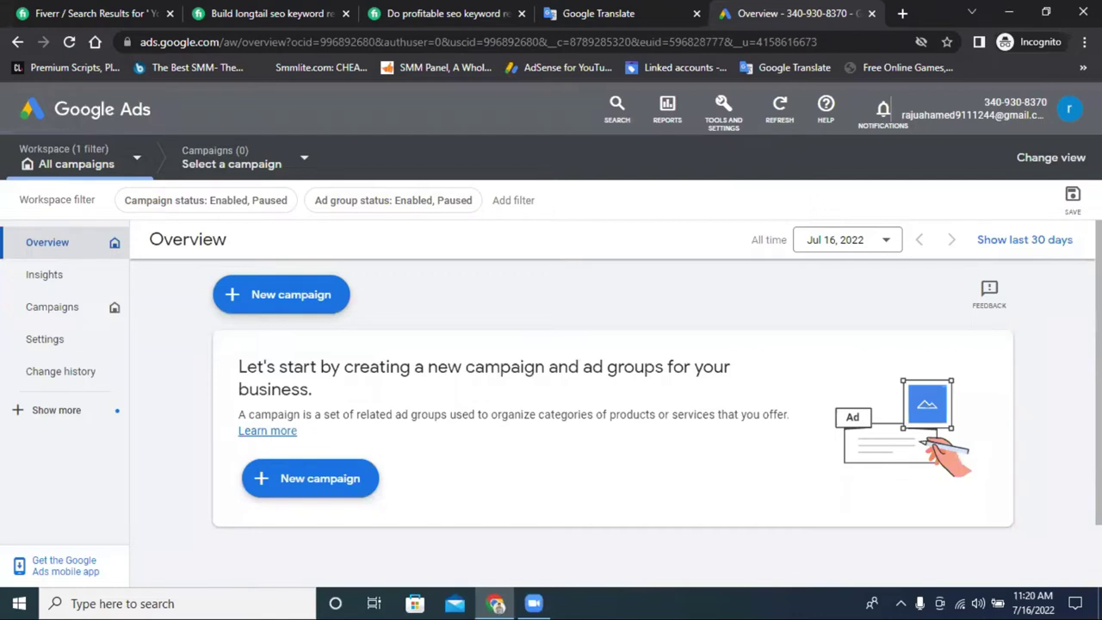
Switch to the older Google Ads account in a new tab and skip 2-Step Verification.
left_click(1069, 110)
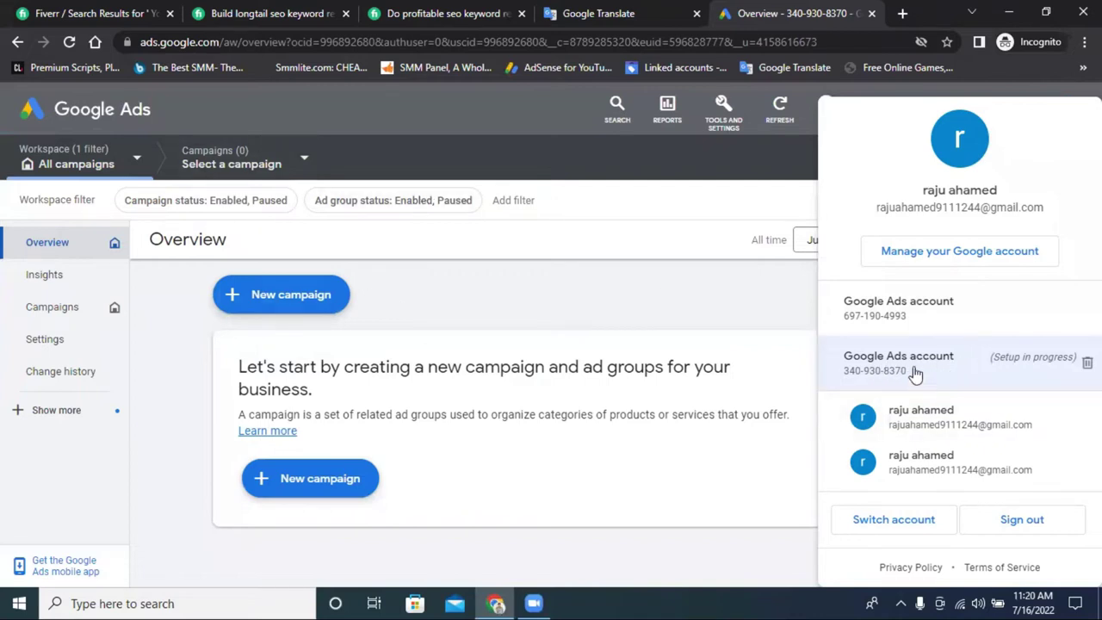
left_click(875, 315)
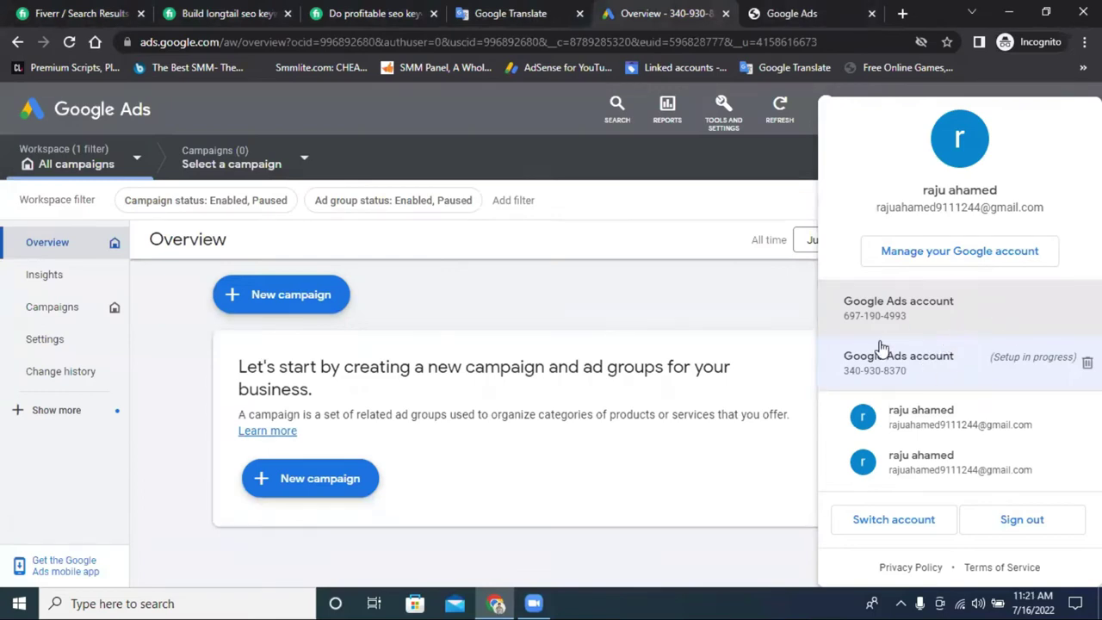
left_click(790, 10)
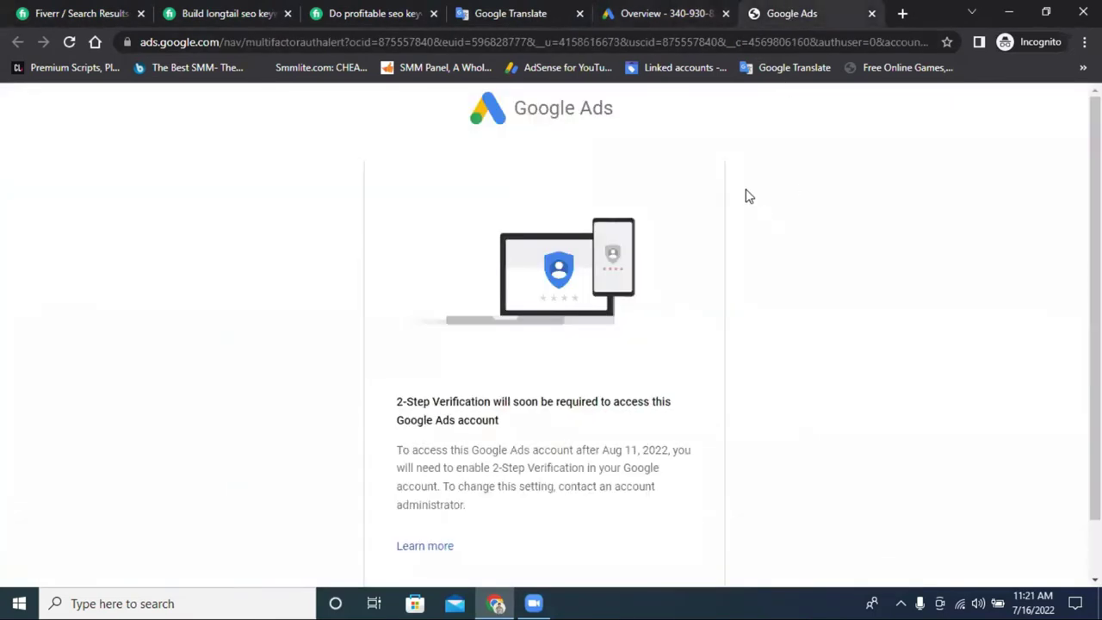
scroll(772, 187, "down", 1)
left_click(454, 547)
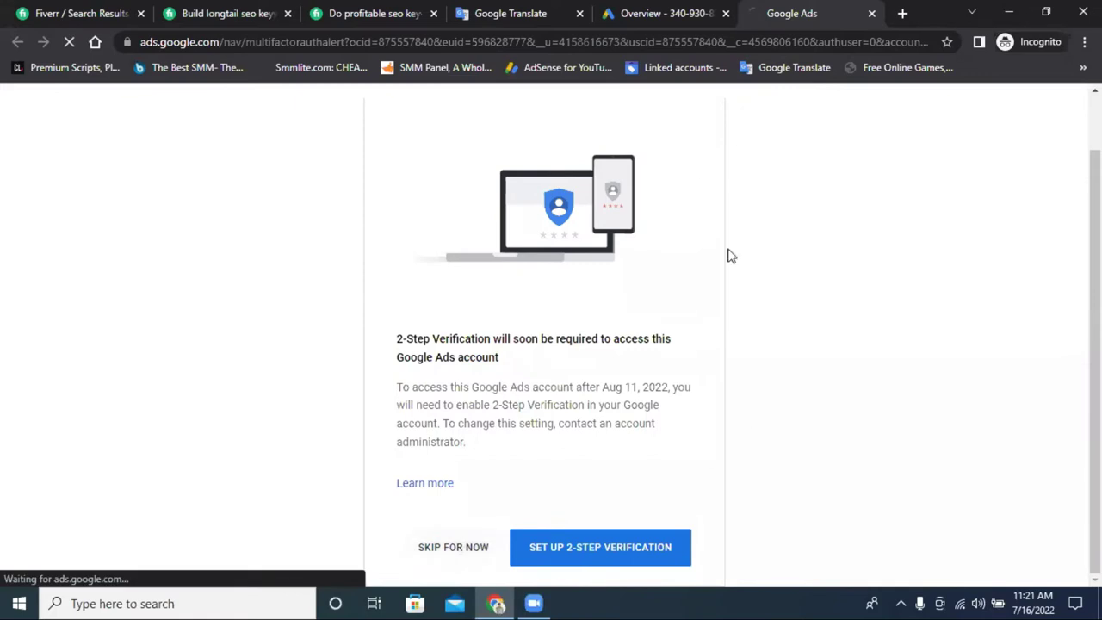
left_click(668, 10)
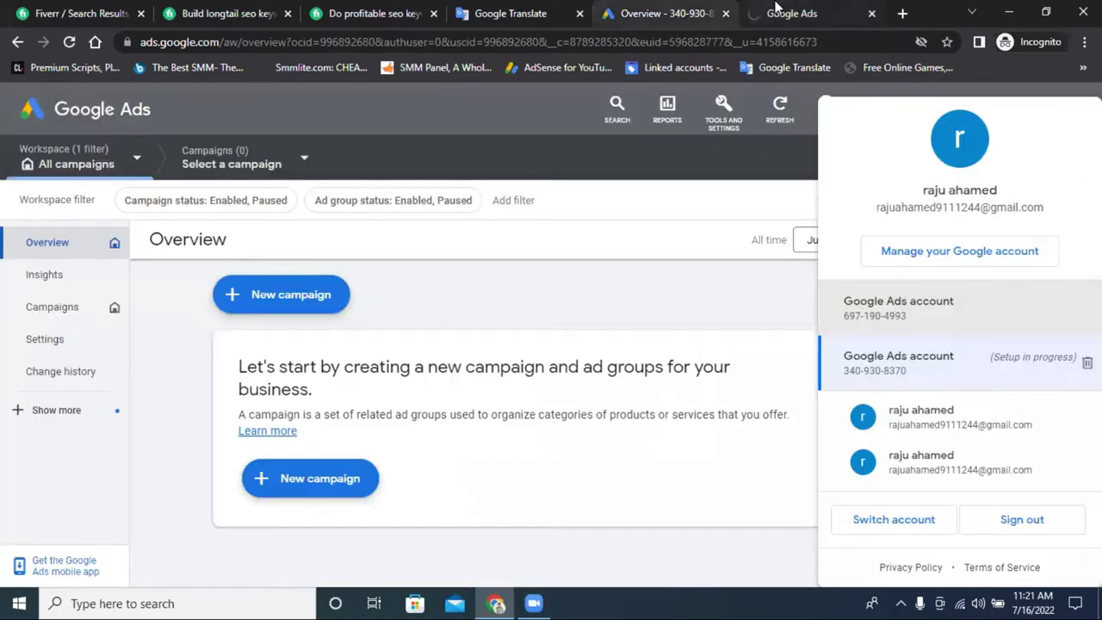
left_click(790, 12)
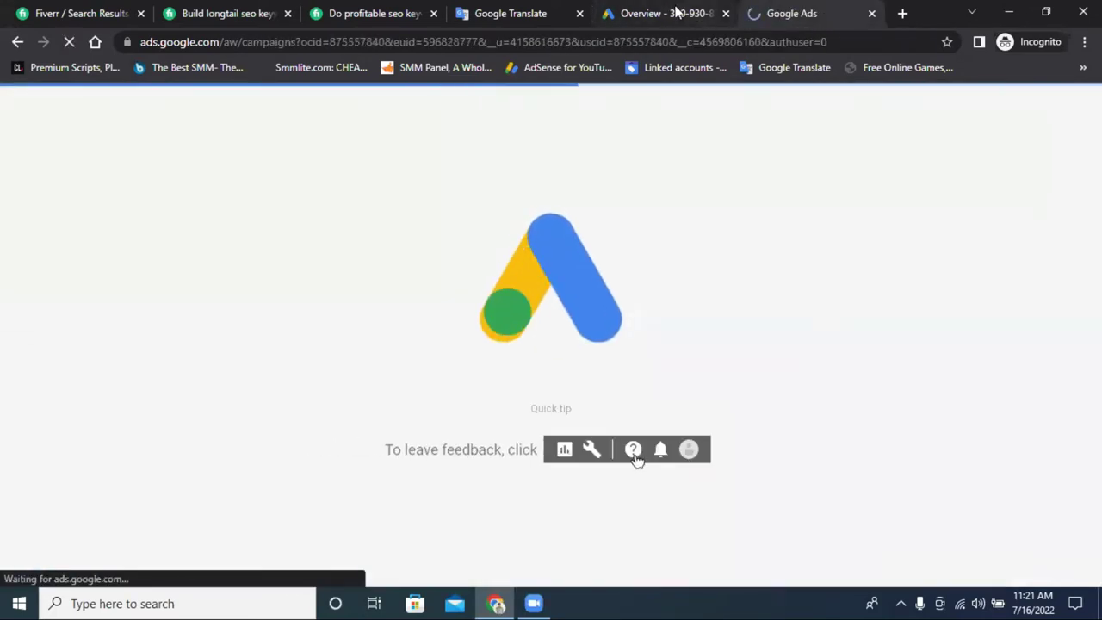
left_click(669, 12)
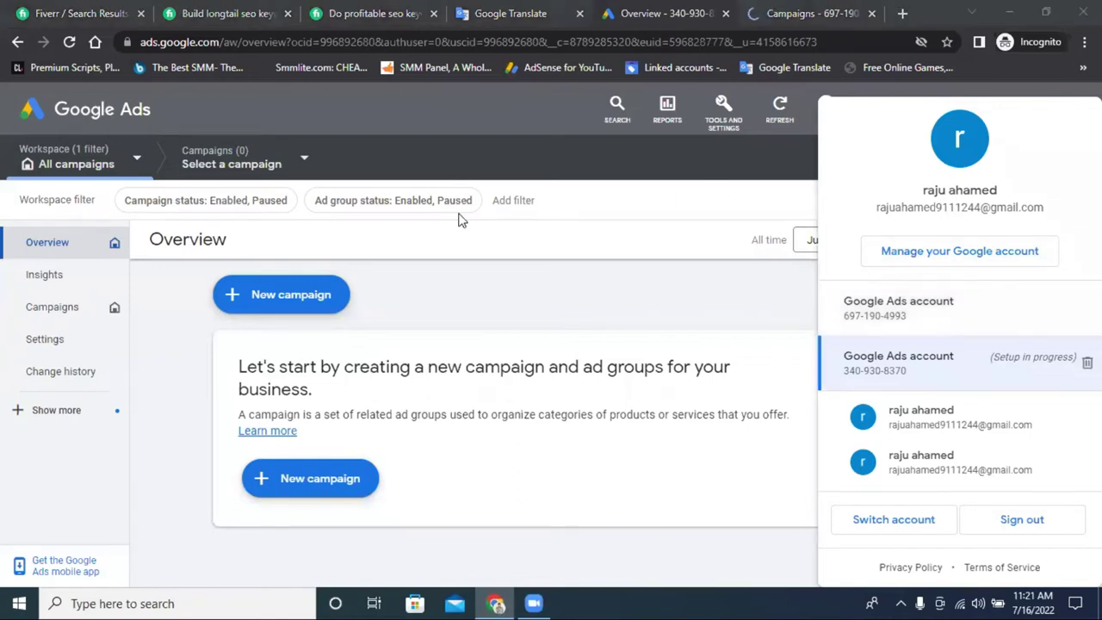
scroll(658, 299, "down", 1)
scroll(658, 298, "up", 1)
On that account's Campaigns page, hide the 2-Step notice, click +, then go to Google Translate.
left_click(805, 15)
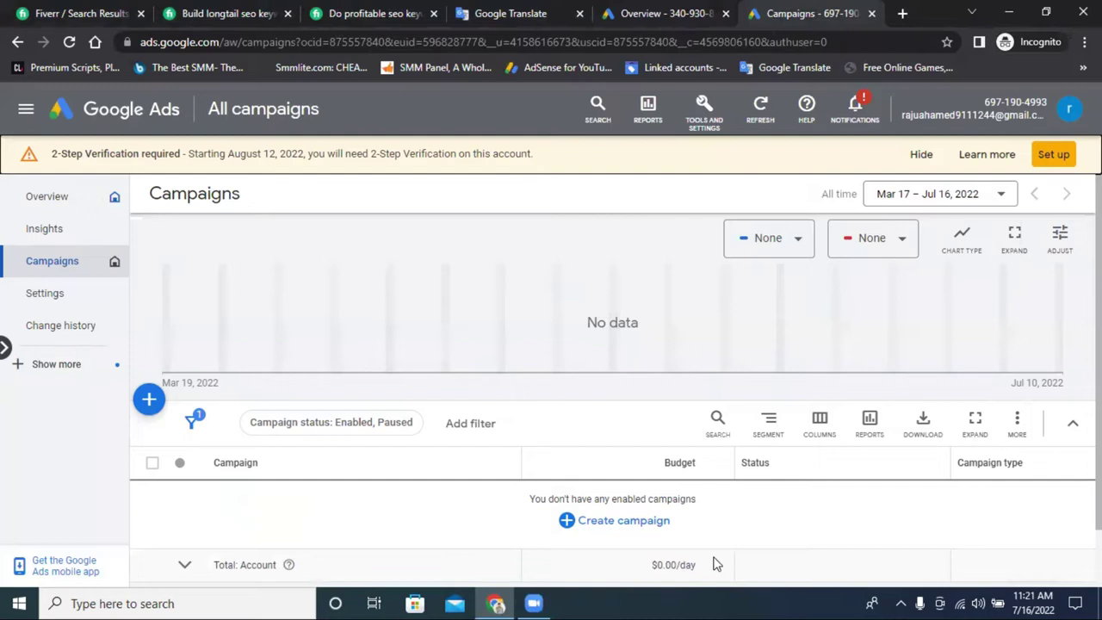
left_click(919, 154)
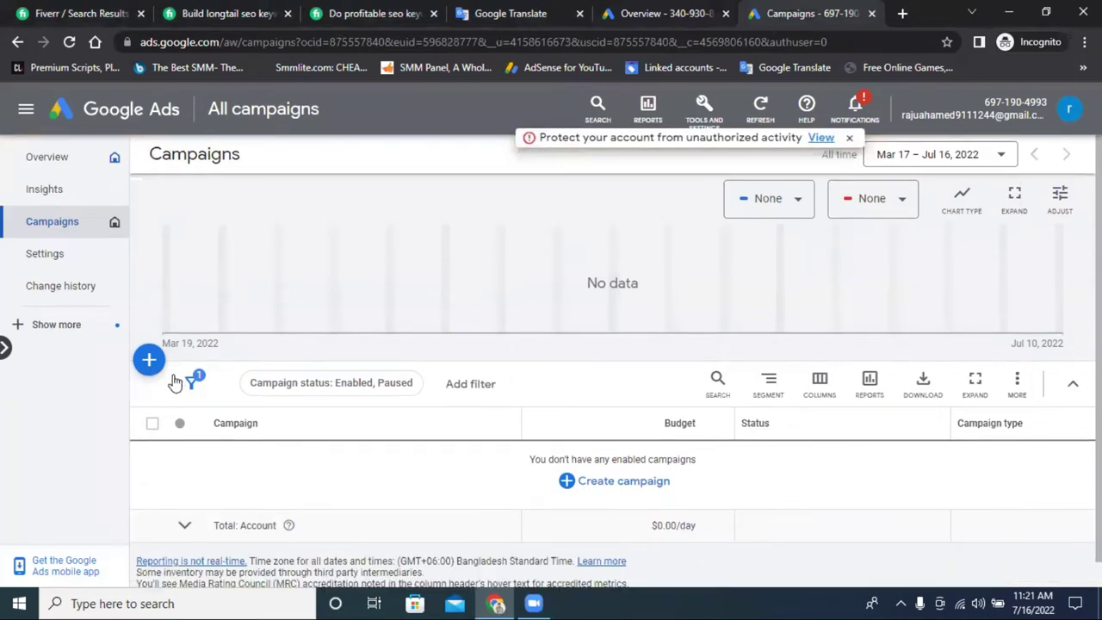
left_click(149, 362)
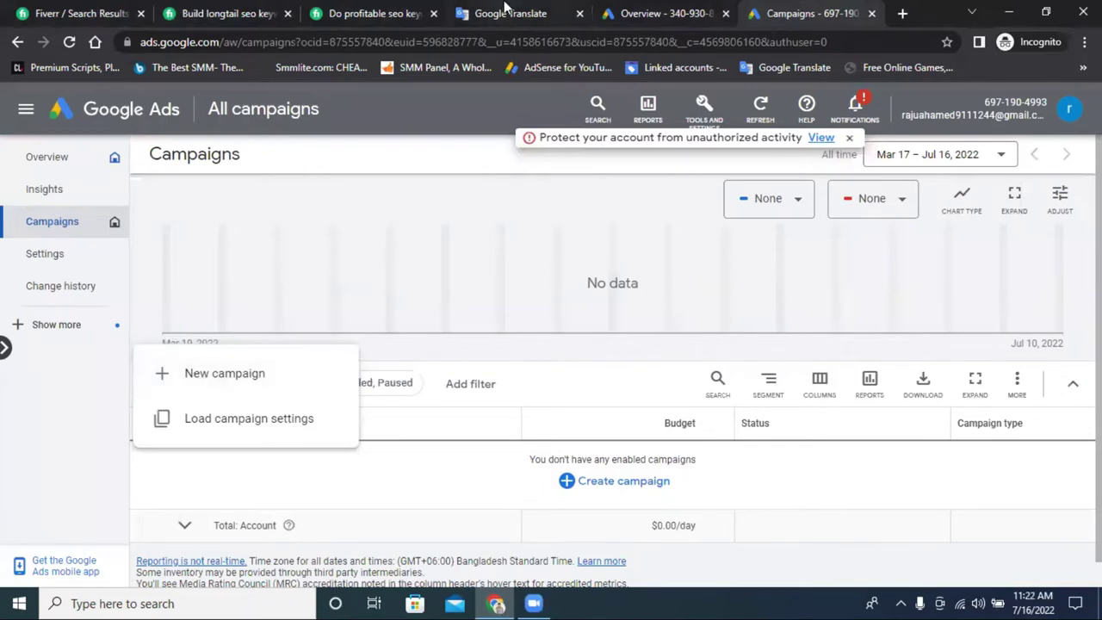
left_click(500, 15)
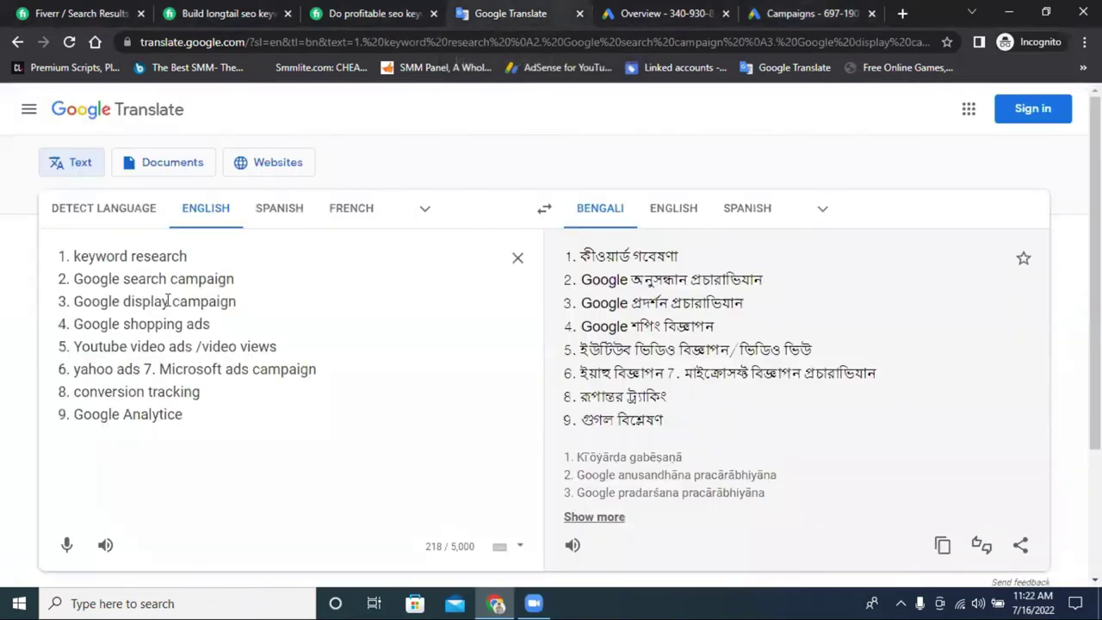
Highlight 'keyword research' in the Translate source text, then open a new blank tab.
mouse_move(74, 256)
left_mouse_down()
mouse_move(192, 256)
mouse_move(76, 255)
left_mouse_up()
right_click(97, 255)
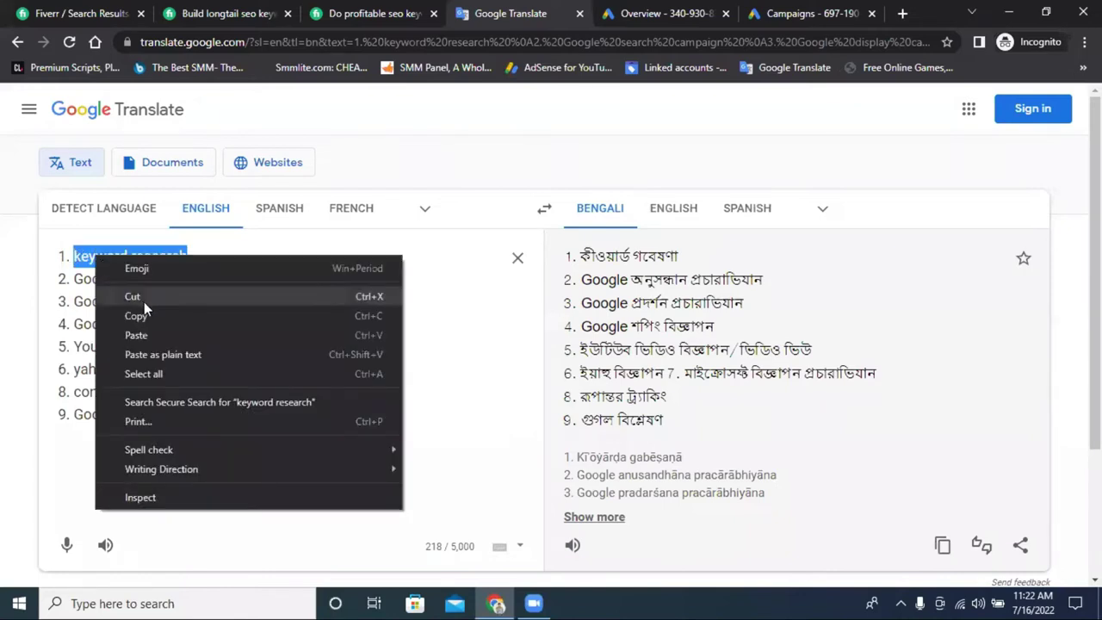
left_click(112, 313)
left_click(901, 14)
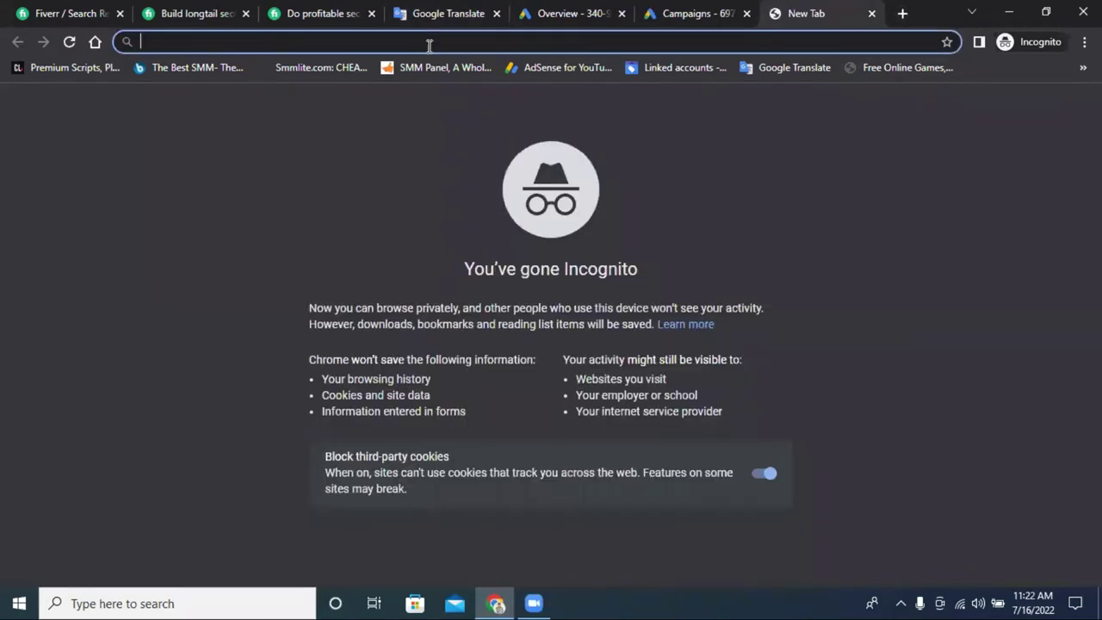
Search Yahoo for 'buy car' and scroll through the ad-topped results.
type("bu")
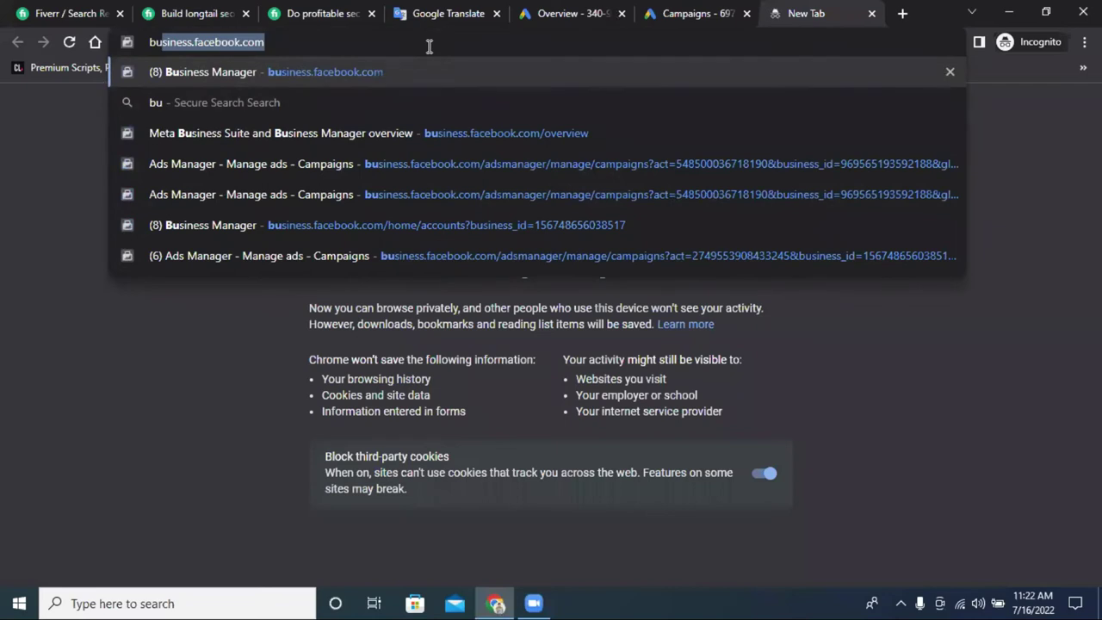
type("y car")
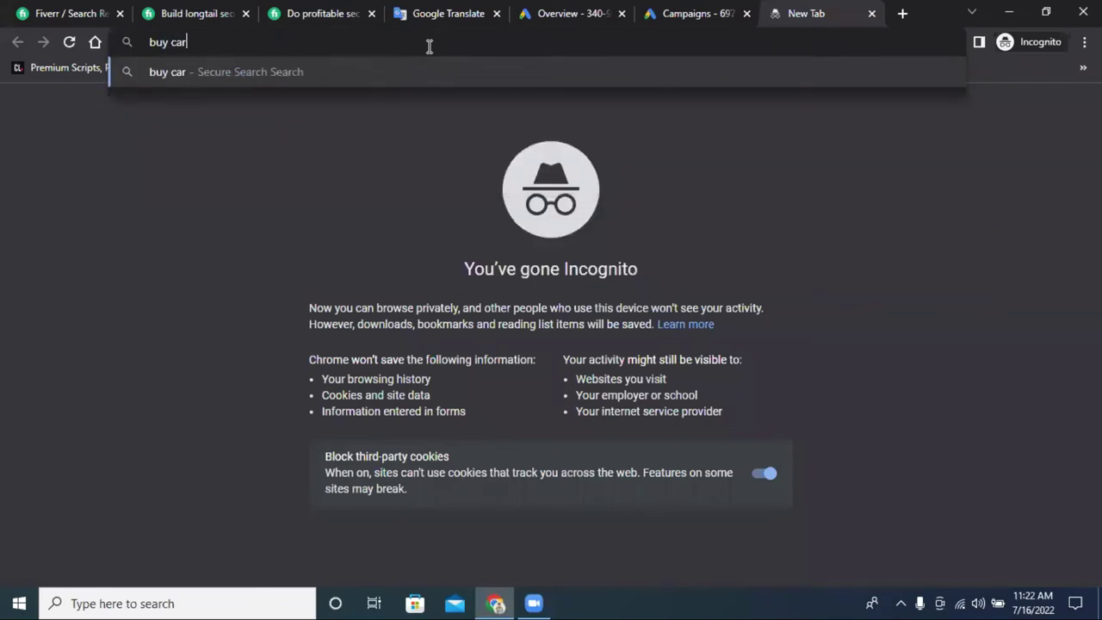
key("Return")
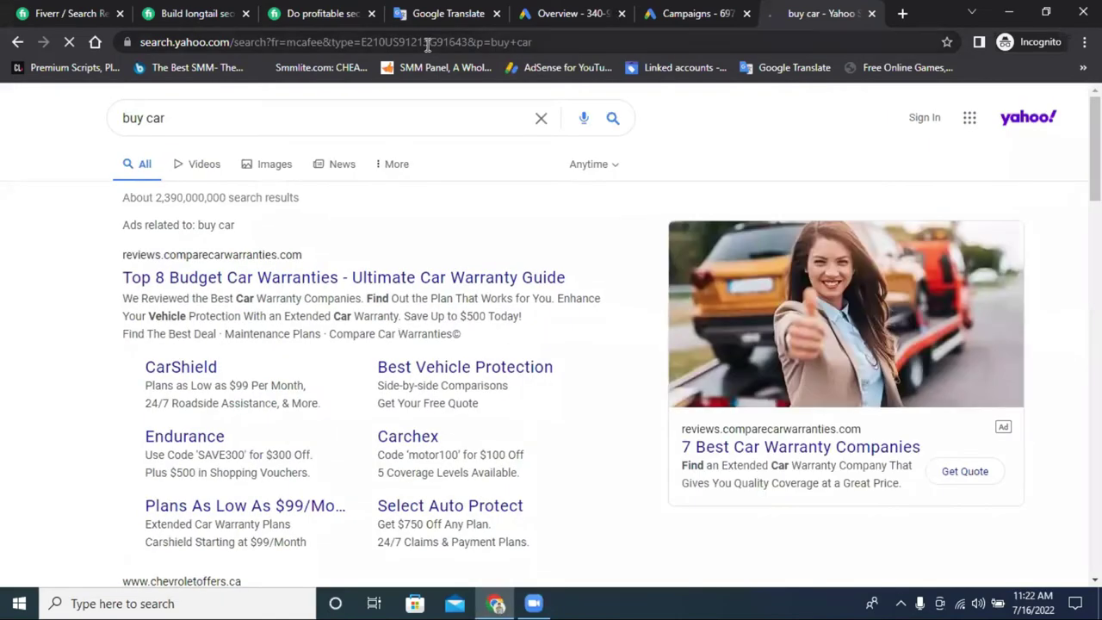
scroll(133, 290, "down", 5)
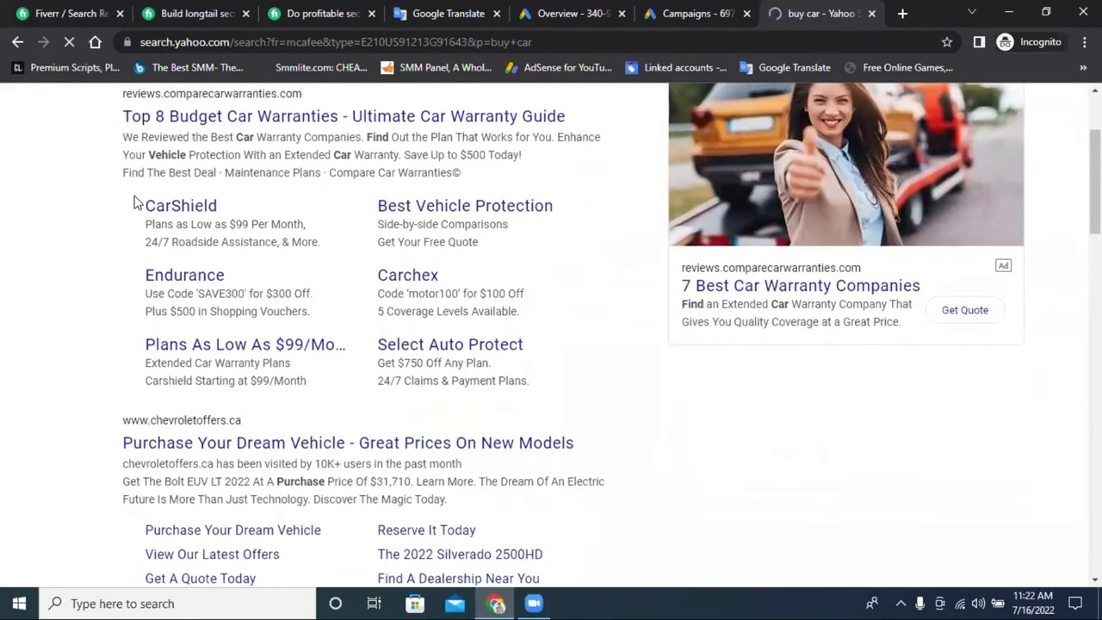
scroll(241, 258, "up", 5)
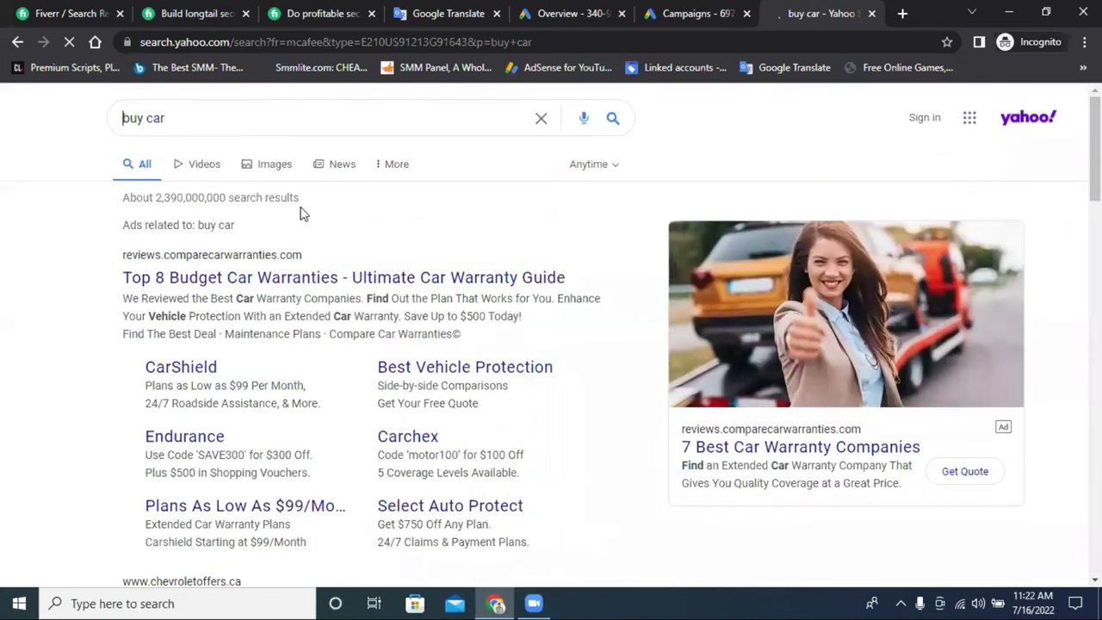
triple_click(174, 120)
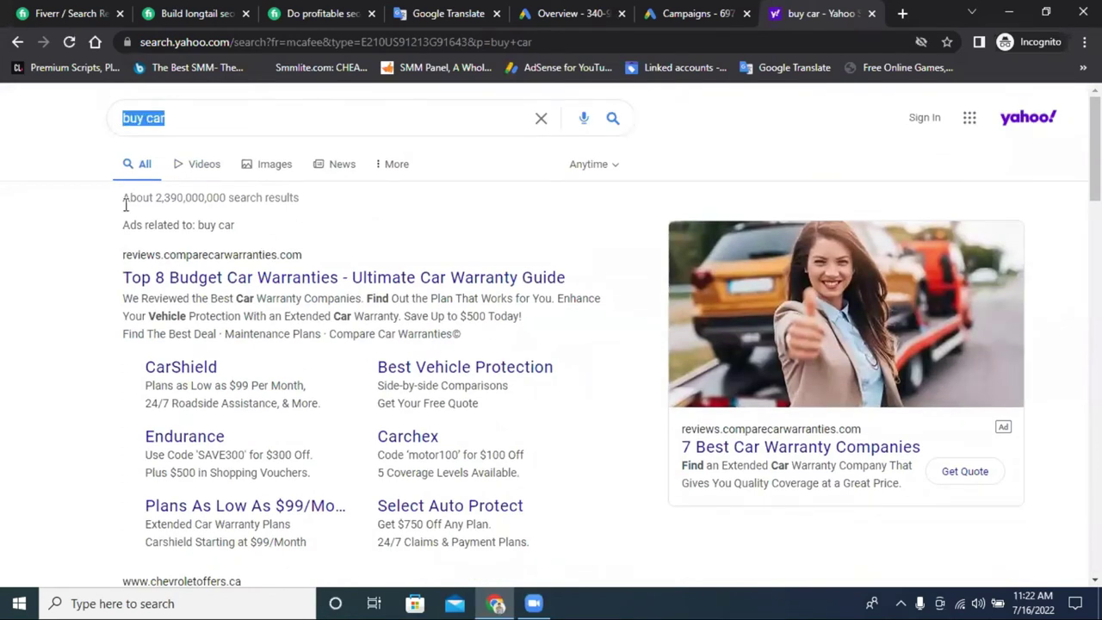
left_click(2, 197)
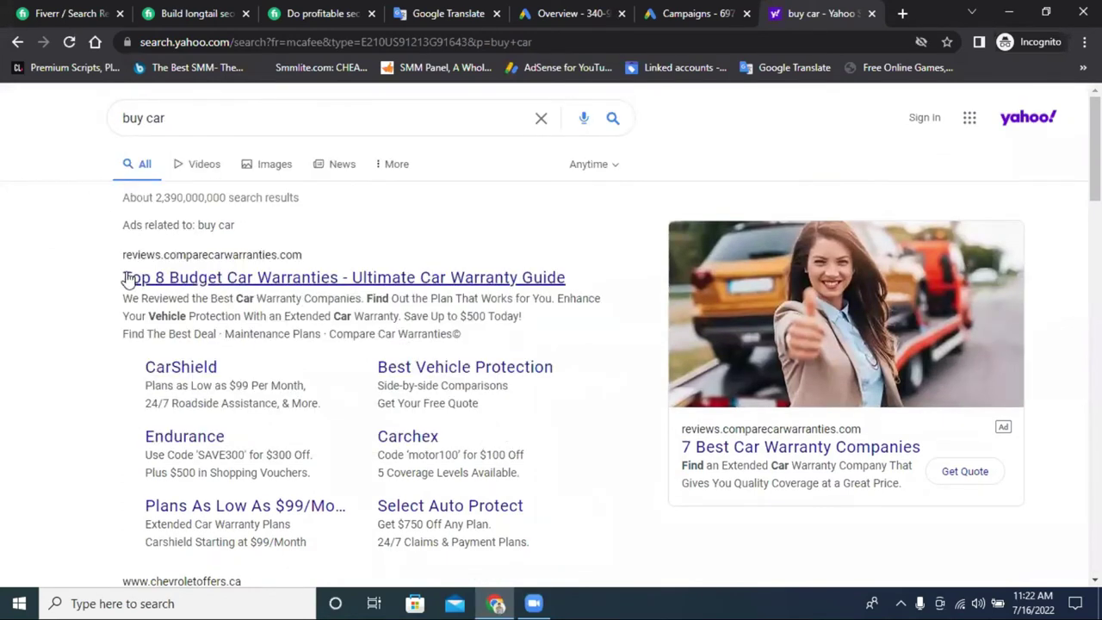
scroll(173, 249, "down", 3)
scroll(187, 224, "down", 1)
scroll(189, 191, "up", 4)
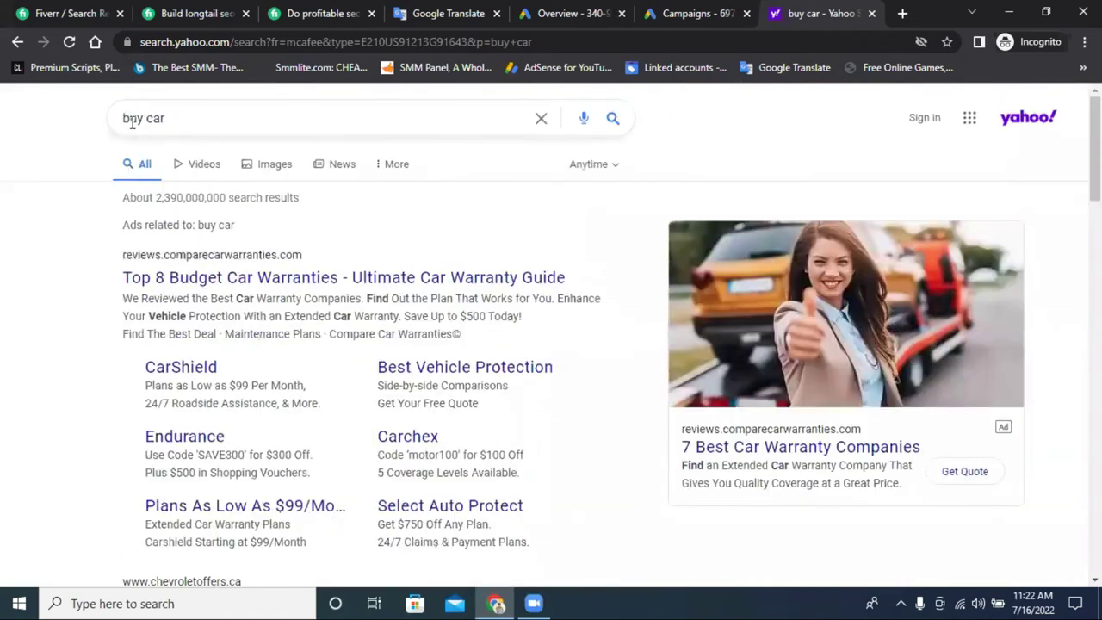
Look over the results again, then open the top car-warranty ad.
left_click(122, 117)
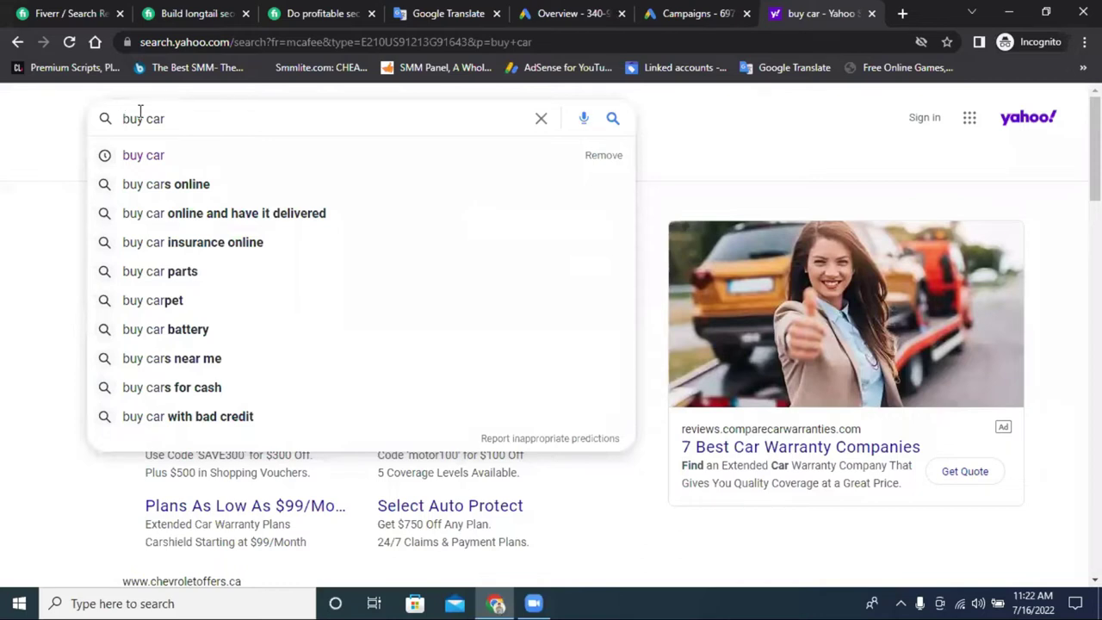
left_click_drag(188, 118, 119, 119)
left_click(196, 119)
left_click(1, 251)
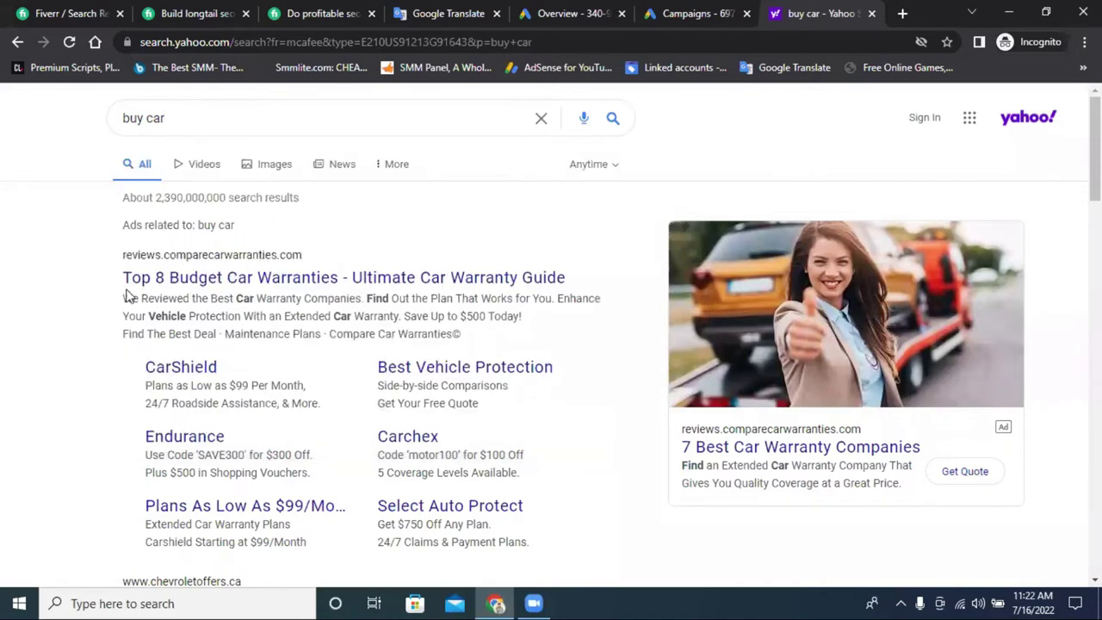
scroll(204, 293, "down", 5)
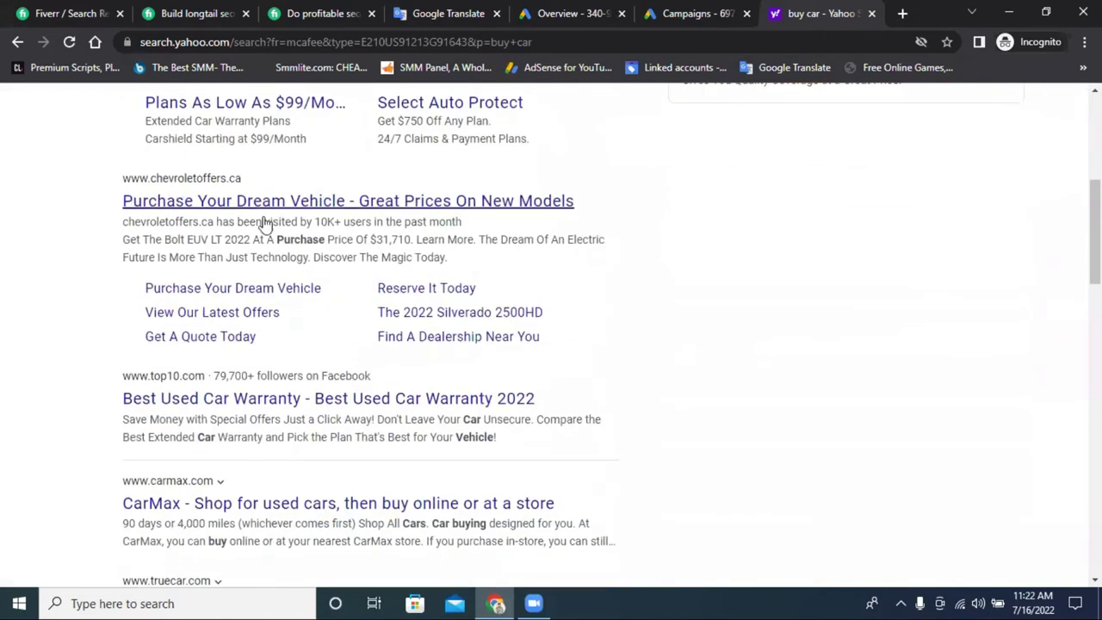
scroll(258, 237, "up", 5)
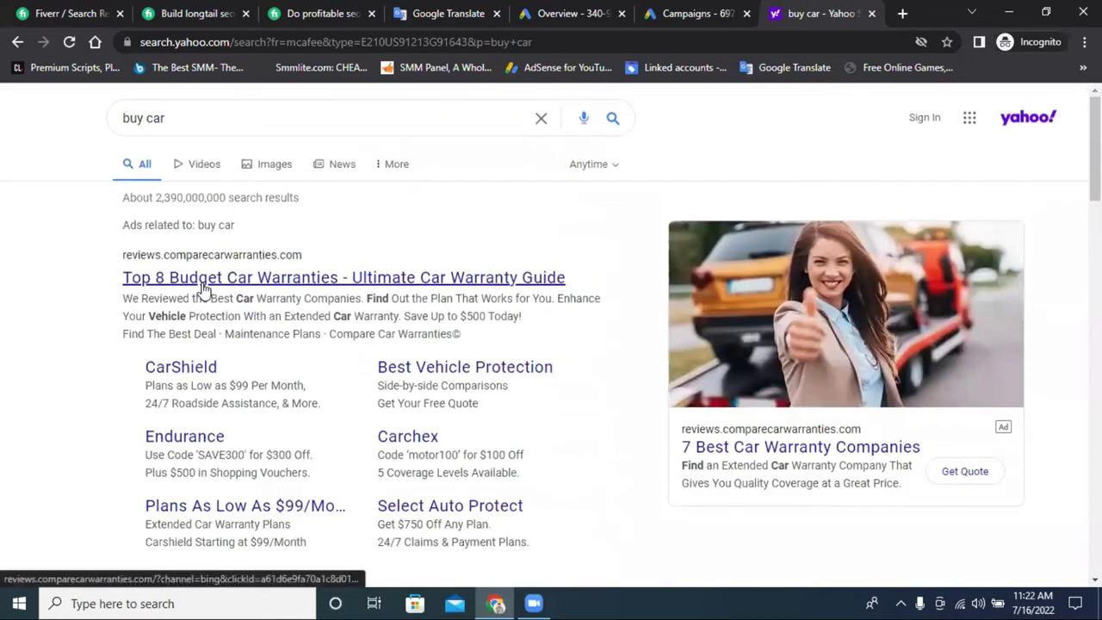
scroll(135, 118, "up", 1)
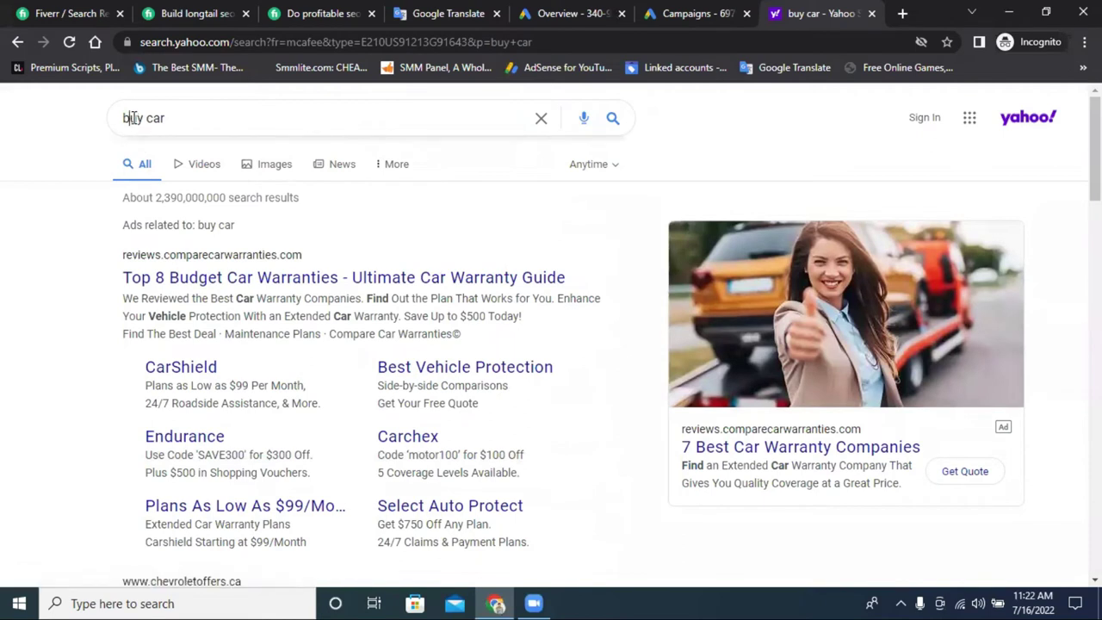
left_click(220, 120)
left_click(3, 206)
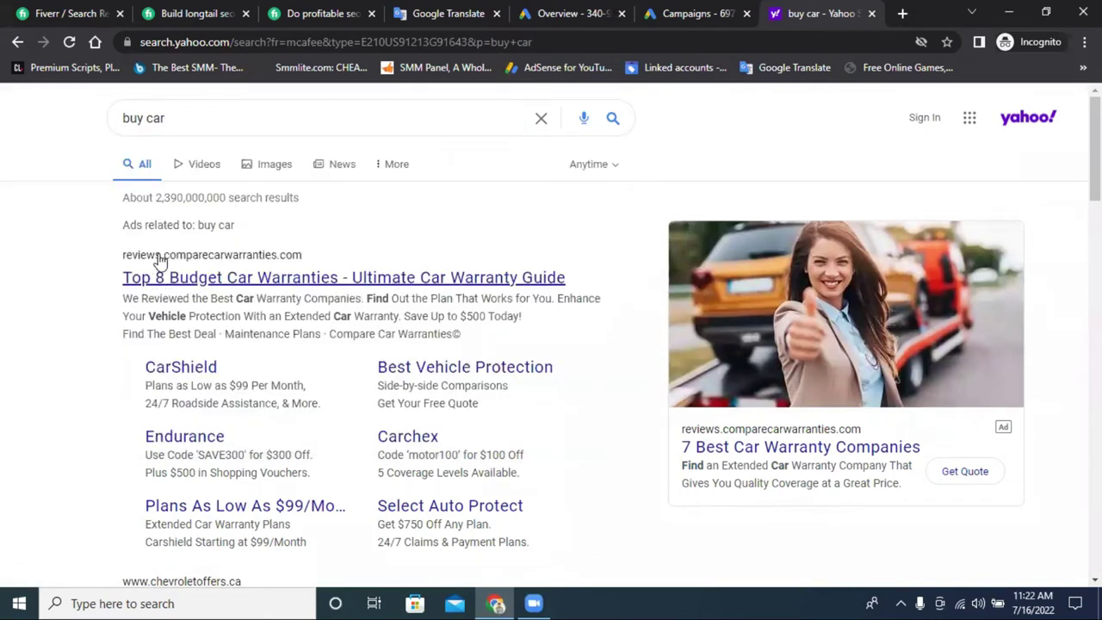
left_click(237, 280)
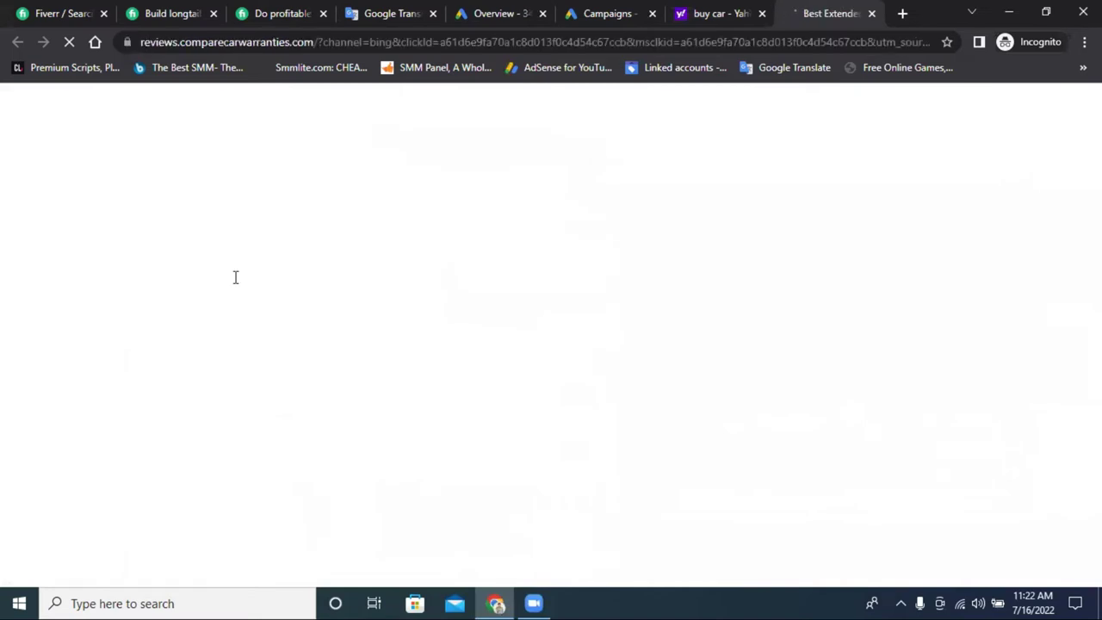
Scroll the warranty company rankings and open Concord Auto Protect's site in a new tab.
scroll(481, 302, "down", 3)
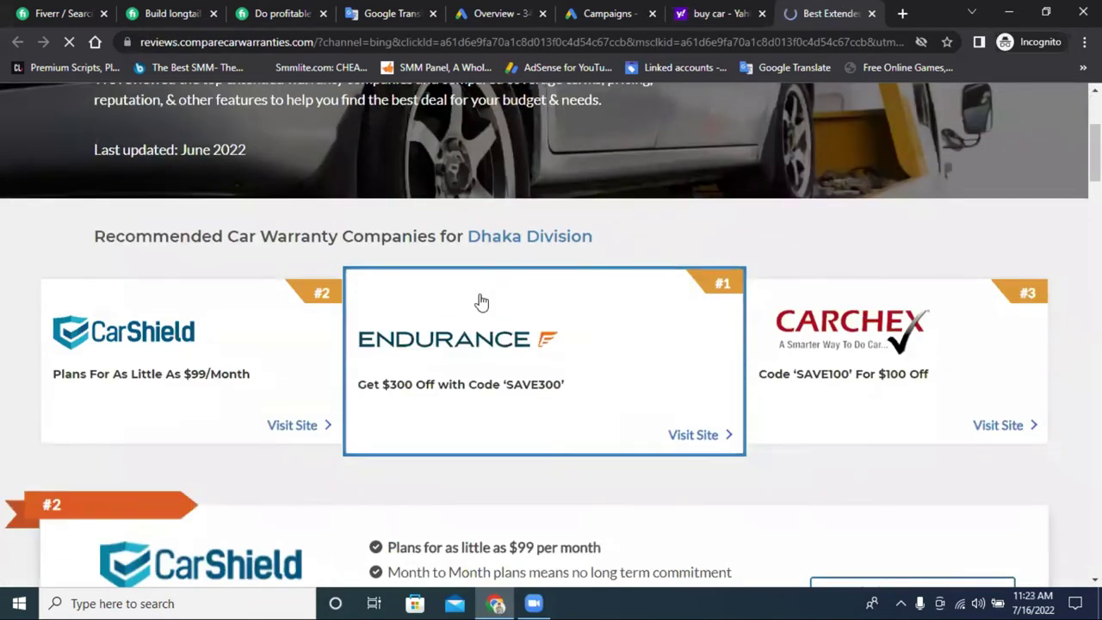
scroll(481, 302, "down", 1)
scroll(516, 310, "down", 8)
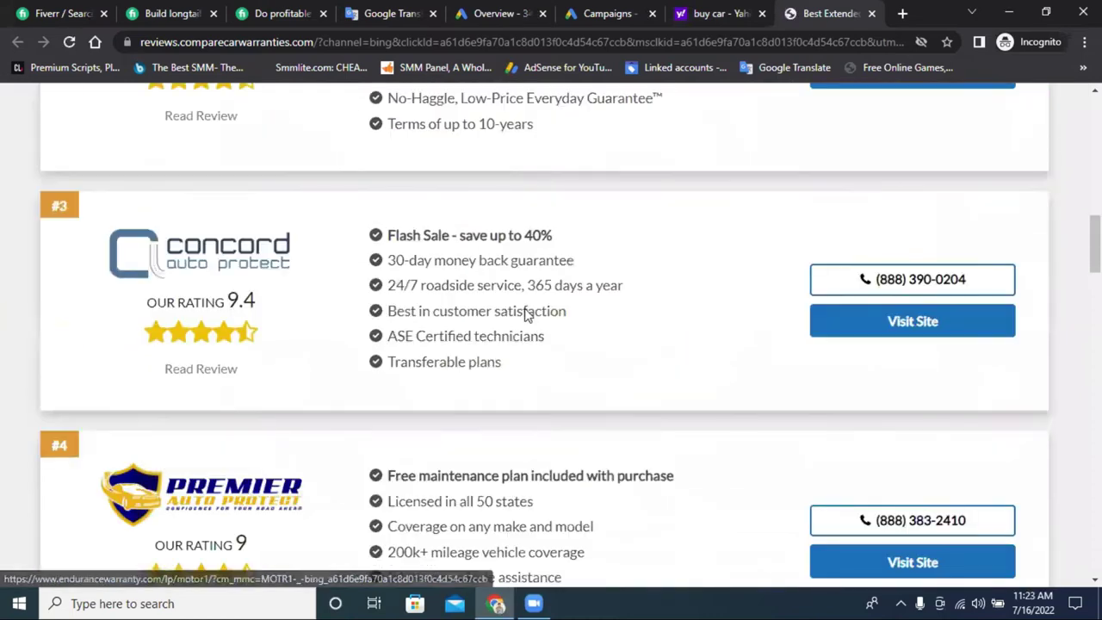
scroll(568, 312, "up", 1)
scroll(883, 283, "down", 3)
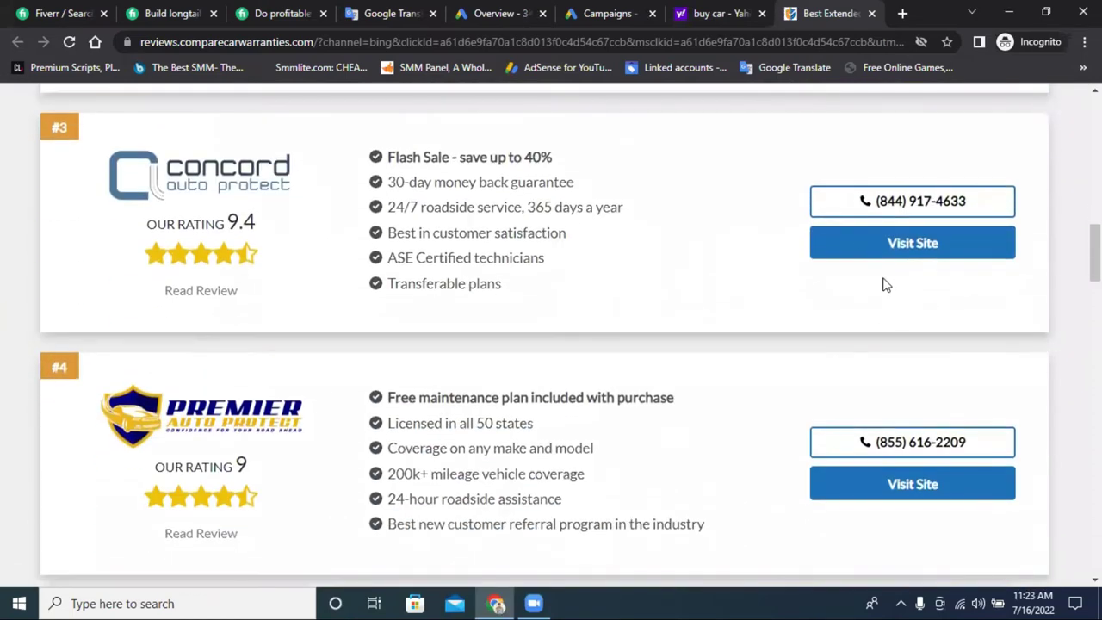
scroll(387, 263, "down", 2)
scroll(259, 239, "up", 9)
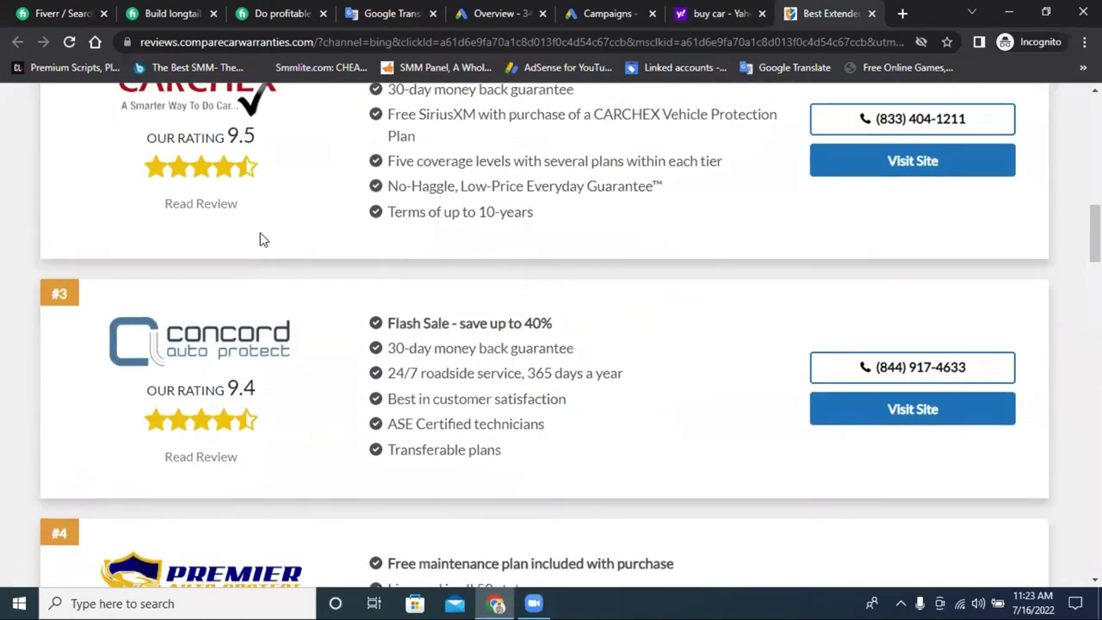
scroll(261, 239, "down", 5)
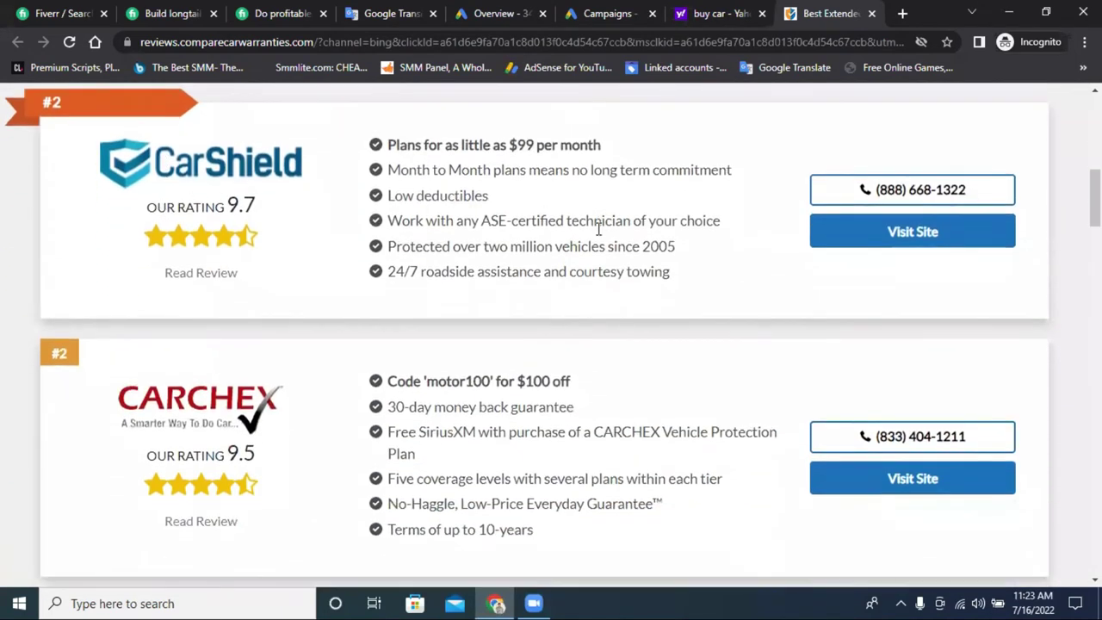
scroll(369, 256, "down", 4)
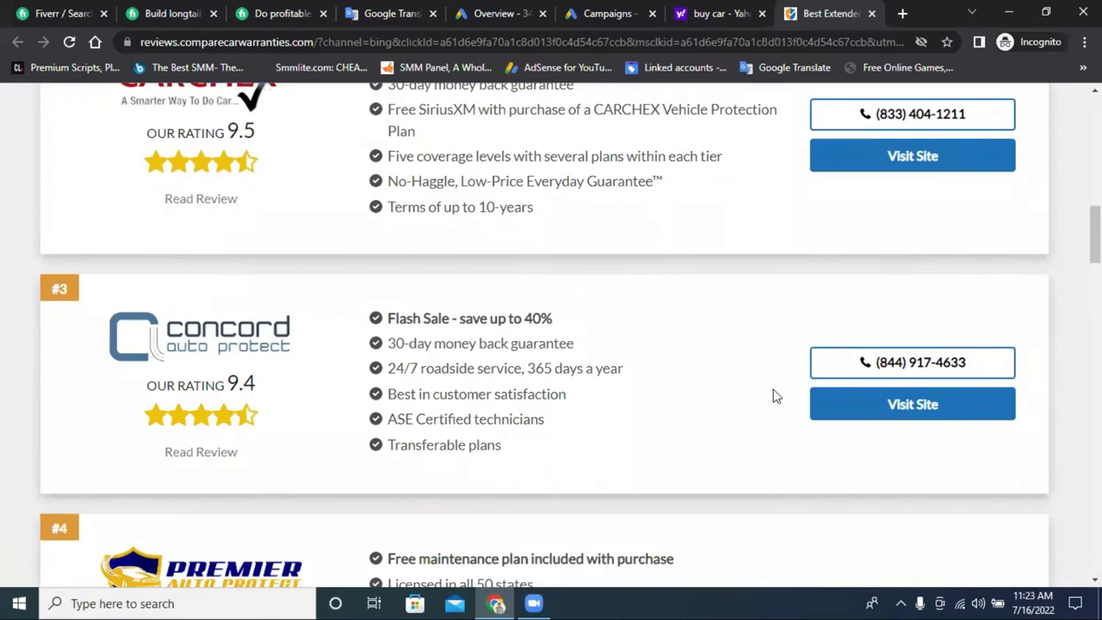
left_click(899, 411)
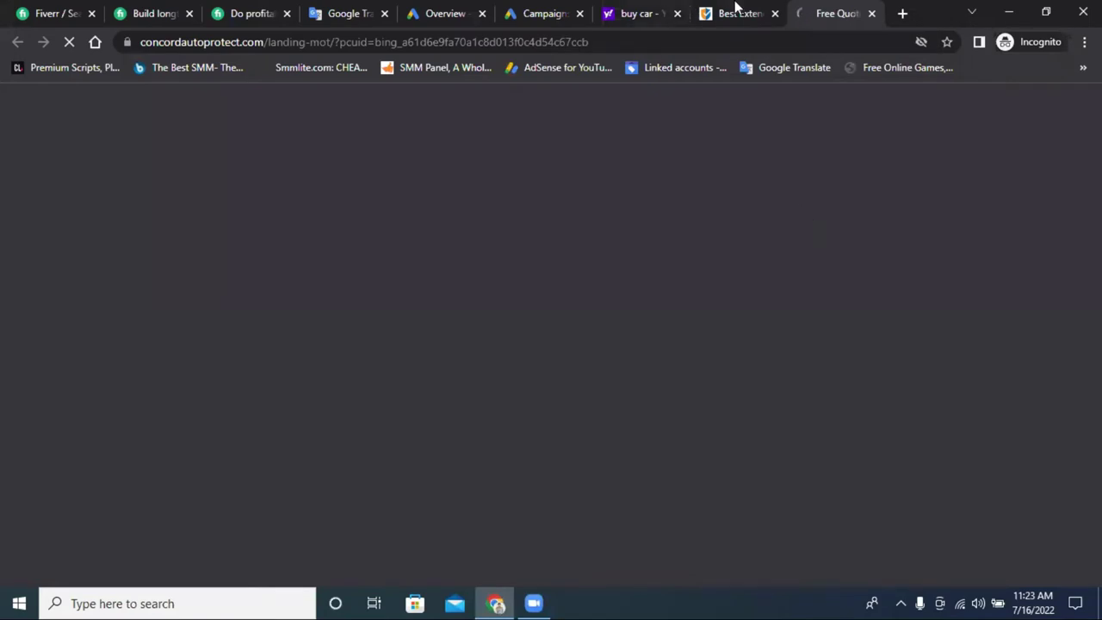
left_click(734, 10)
scroll(282, 276, "up", 10)
scroll(282, 275, "down", 5)
View the Concord free quote page, close it, review the rankings, and return to Yahoo results.
key("ctrl+Tab")
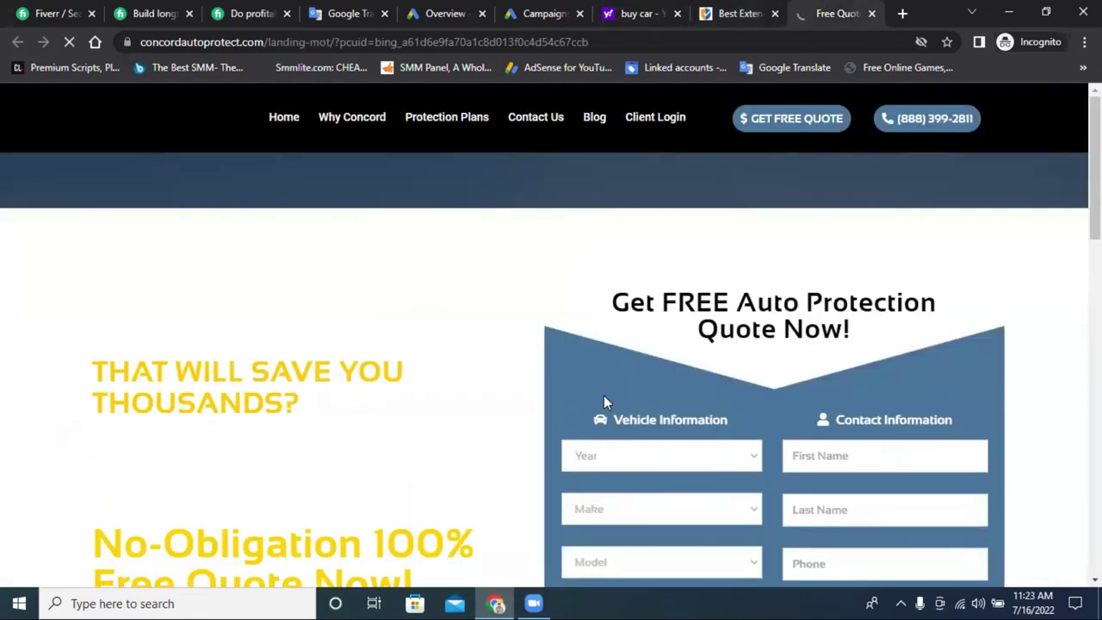
scroll(443, 322, "down", 15)
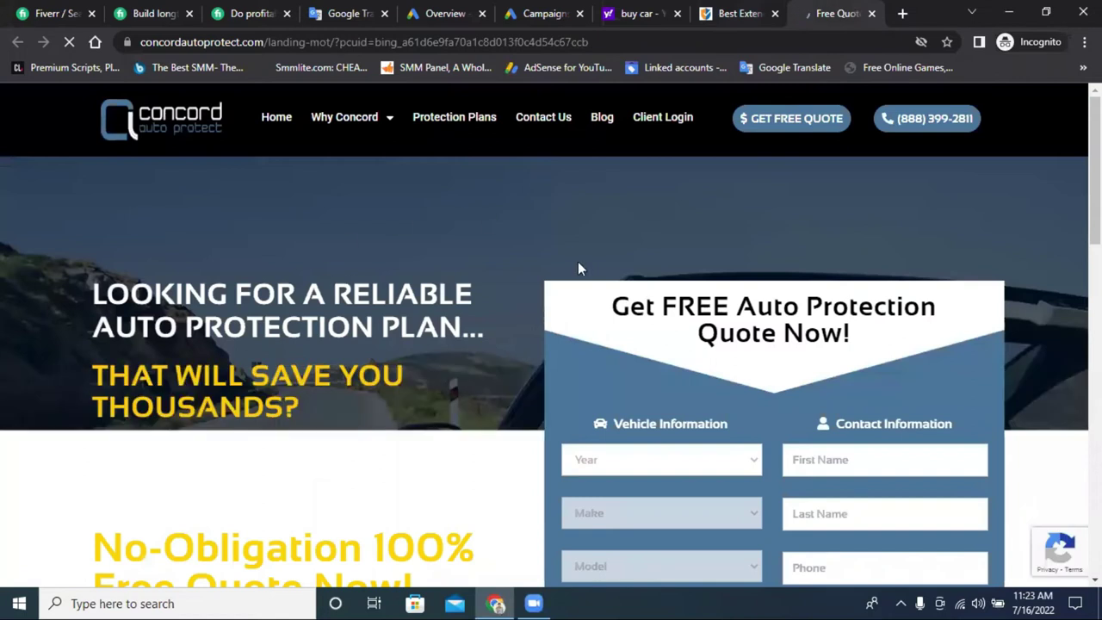
scroll(577, 262, "down", 2)
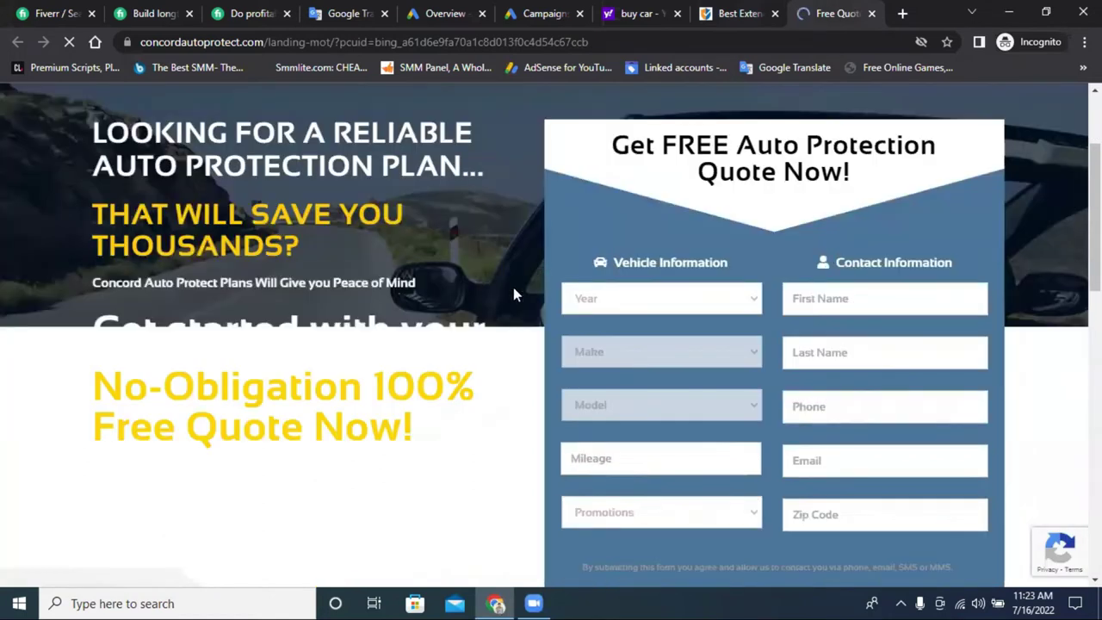
left_click(871, 14)
scroll(482, 271, "down", 5)
scroll(517, 270, "down", 15)
scroll(644, 285, "up", 6)
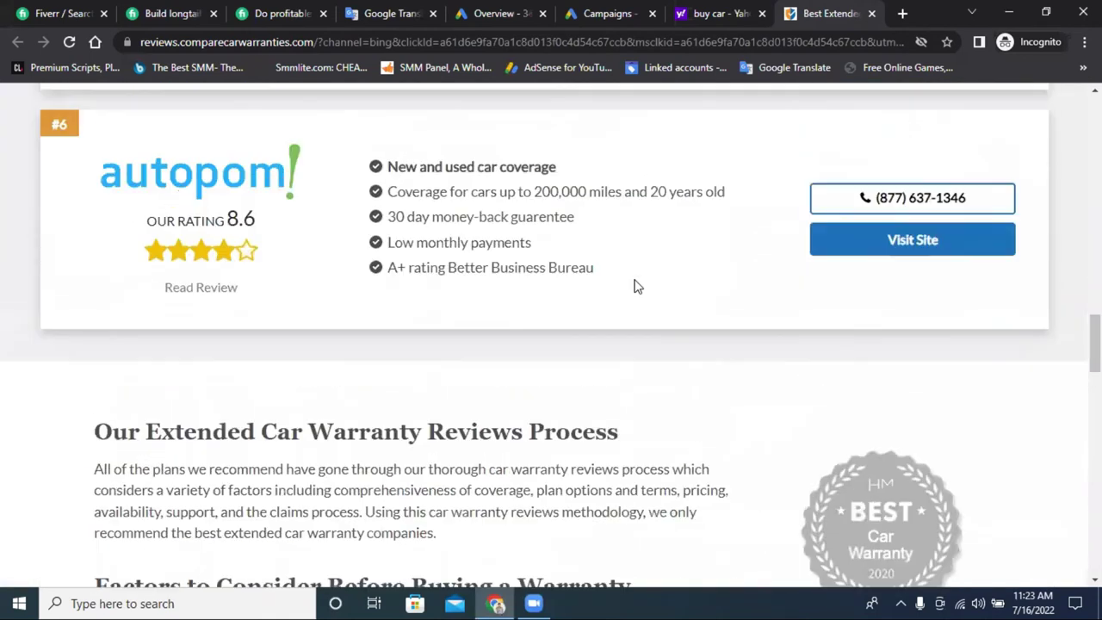
scroll(633, 285, "up", 4)
scroll(769, 226, "up", 3)
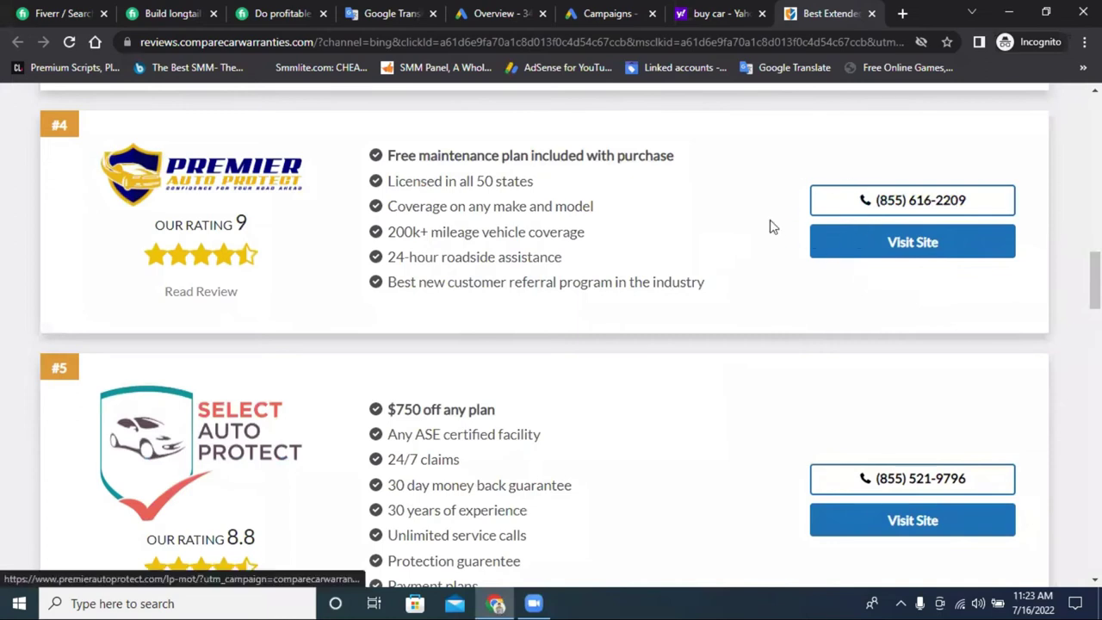
scroll(525, 215, "up", 4)
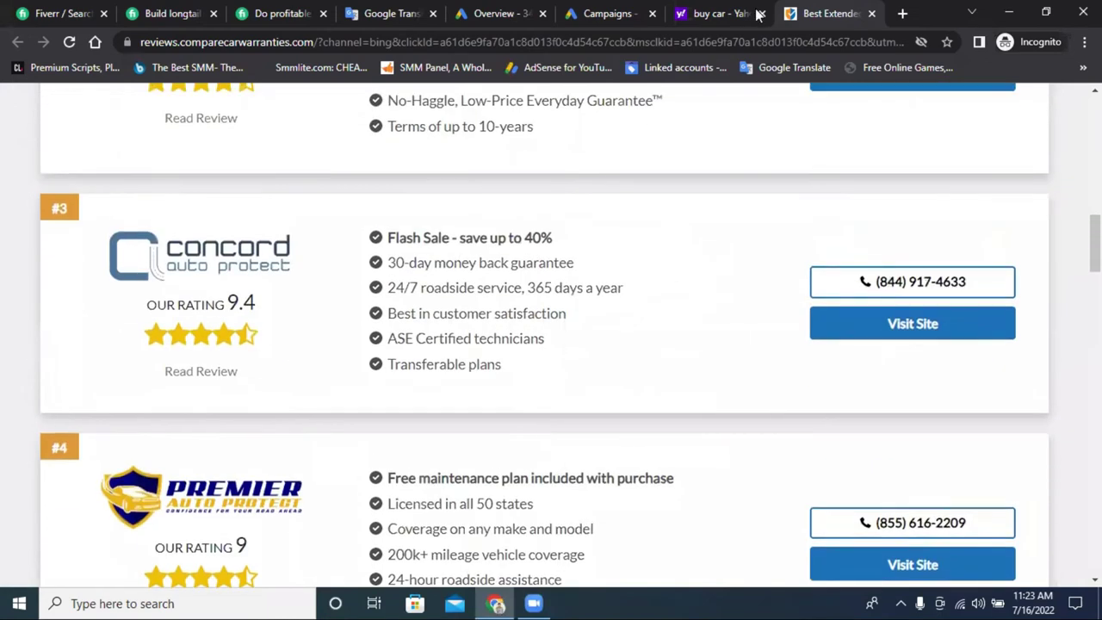
left_click(719, 13)
scroll(422, 312, "down", 2)
scroll(422, 311, "down", 1)
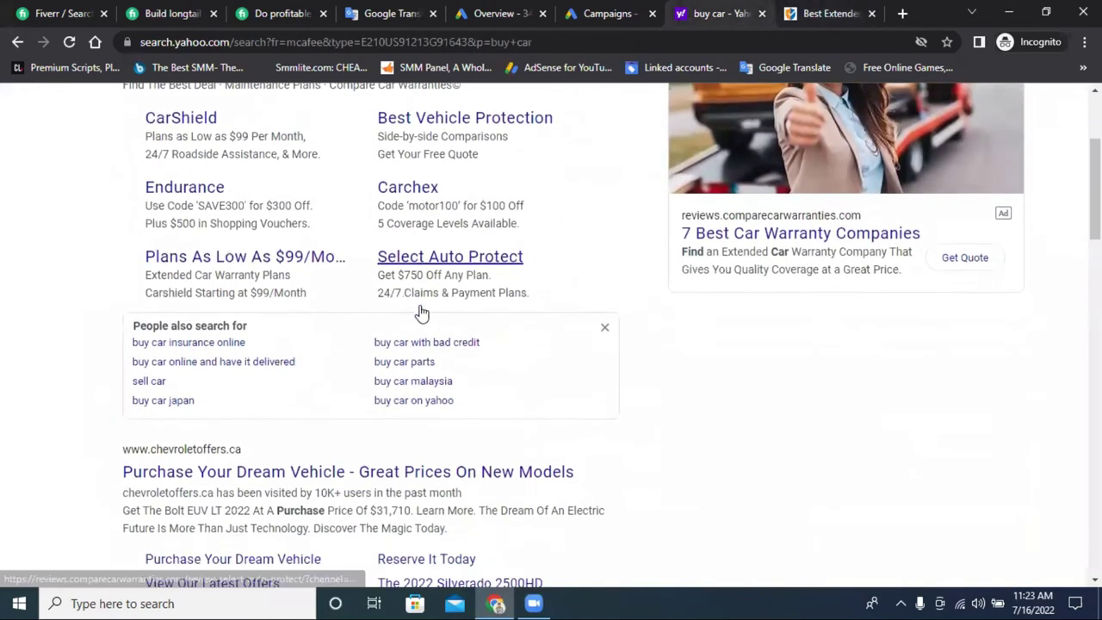
Open the Chevrolet ad, close the warranty review tab, and enter a postal code for local offers.
left_click(239, 361)
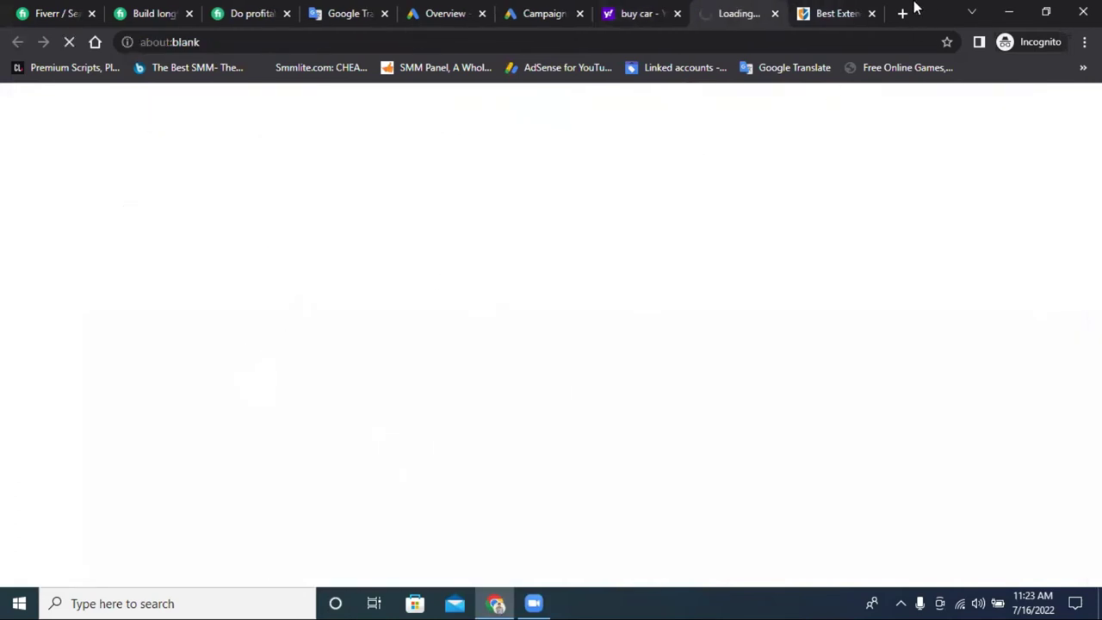
left_click(871, 13)
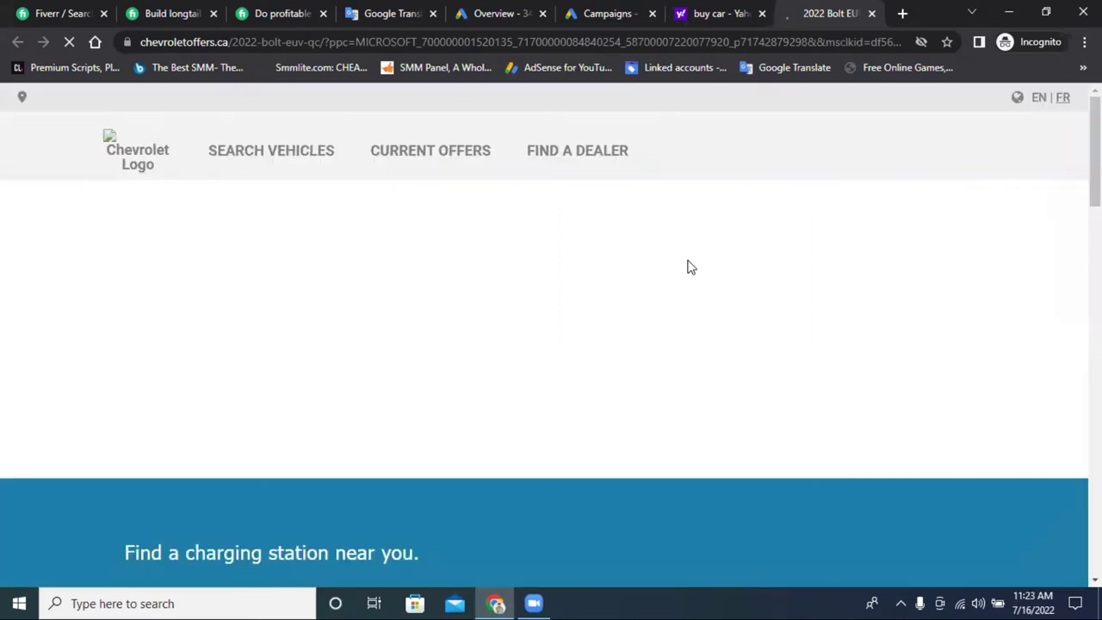
scroll(689, 267, "down", 5)
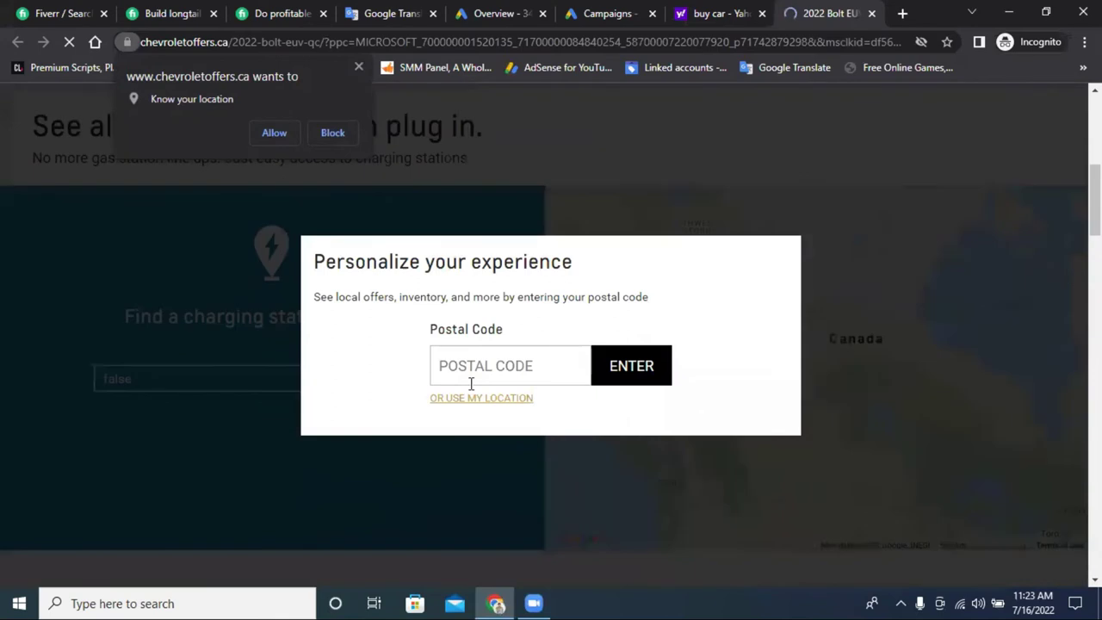
left_click(354, 66)
type("5800")
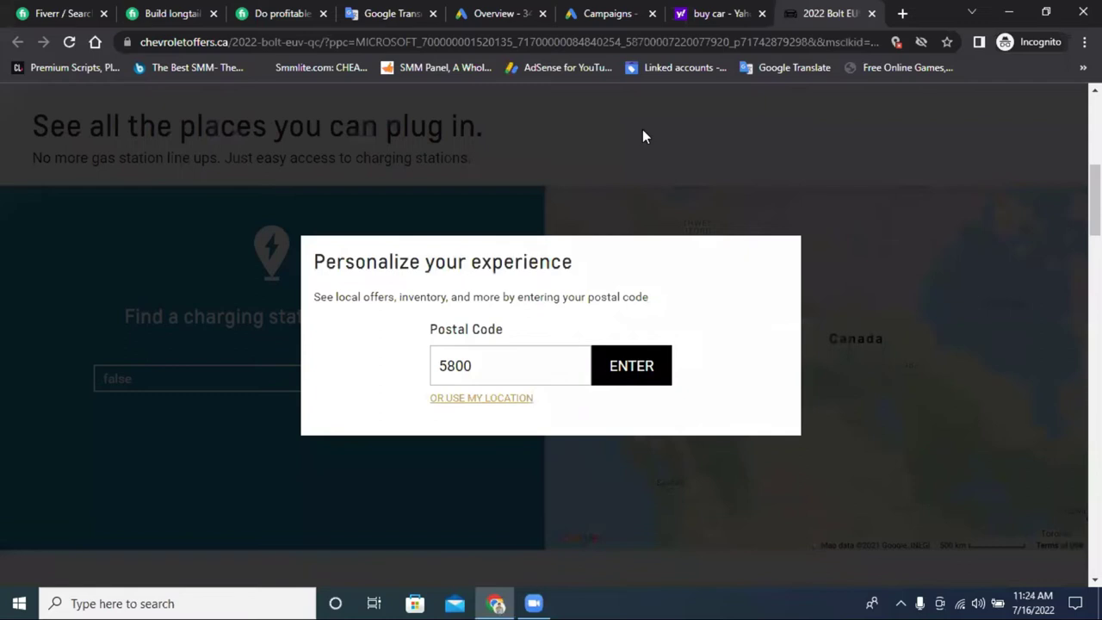
Open and close a spare blank tab, then go back to the Yahoo 'buy car' results.
left_click(901, 13)
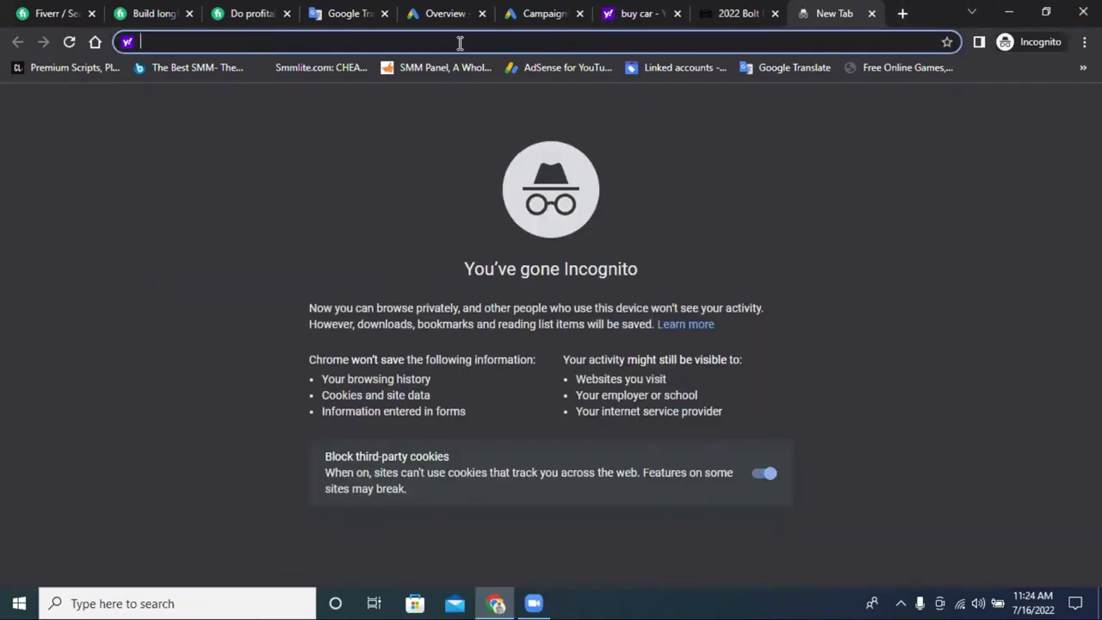
left_click(765, 10)
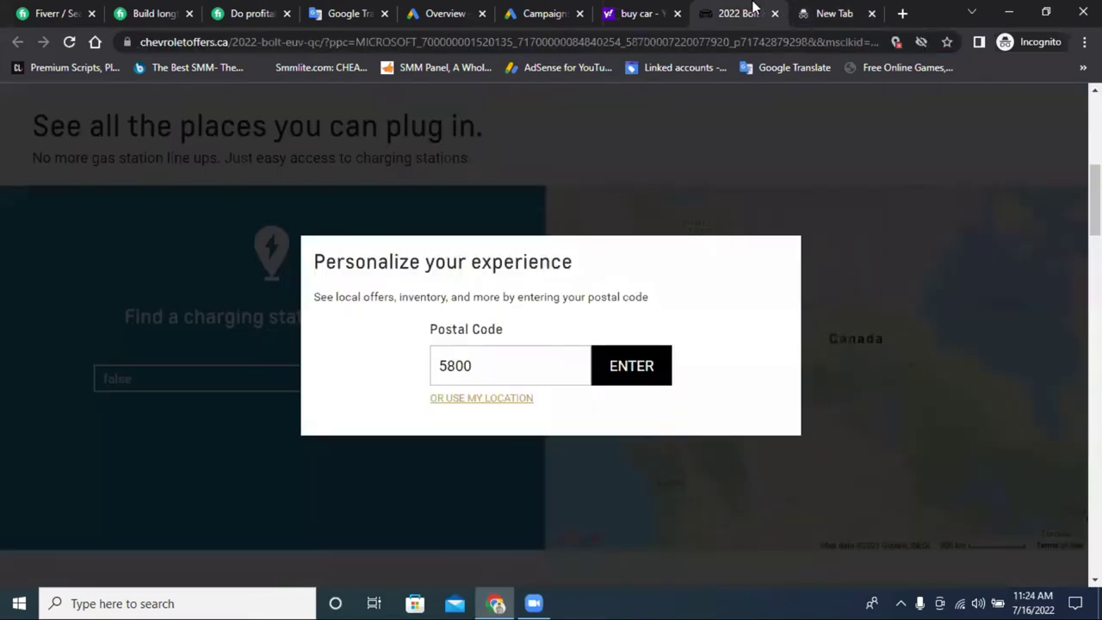
left_click(870, 14)
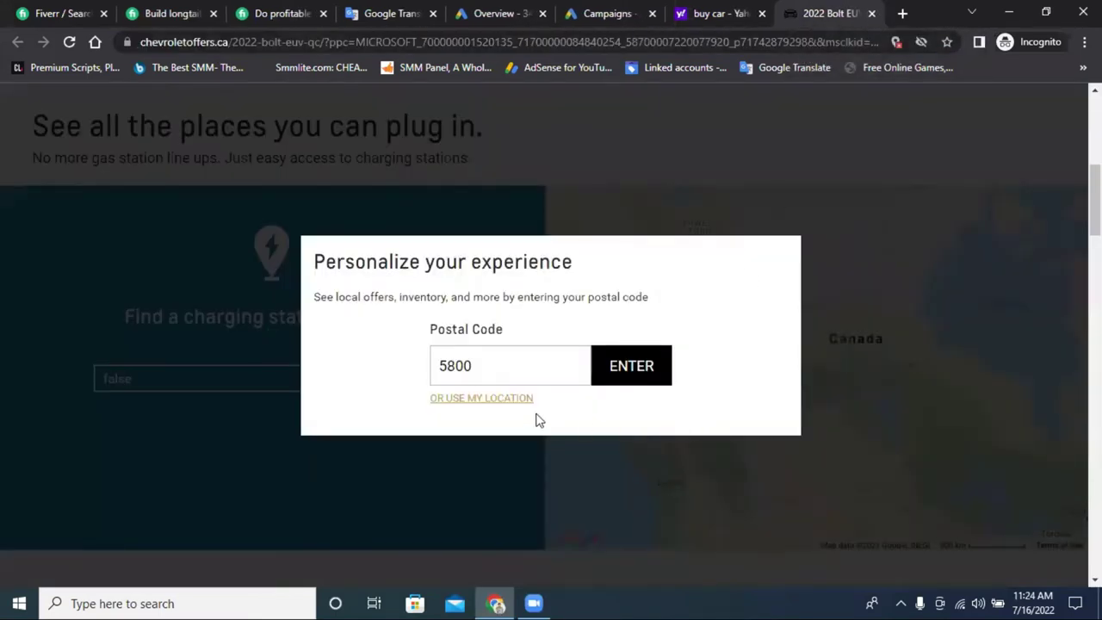
left_click(704, 9)
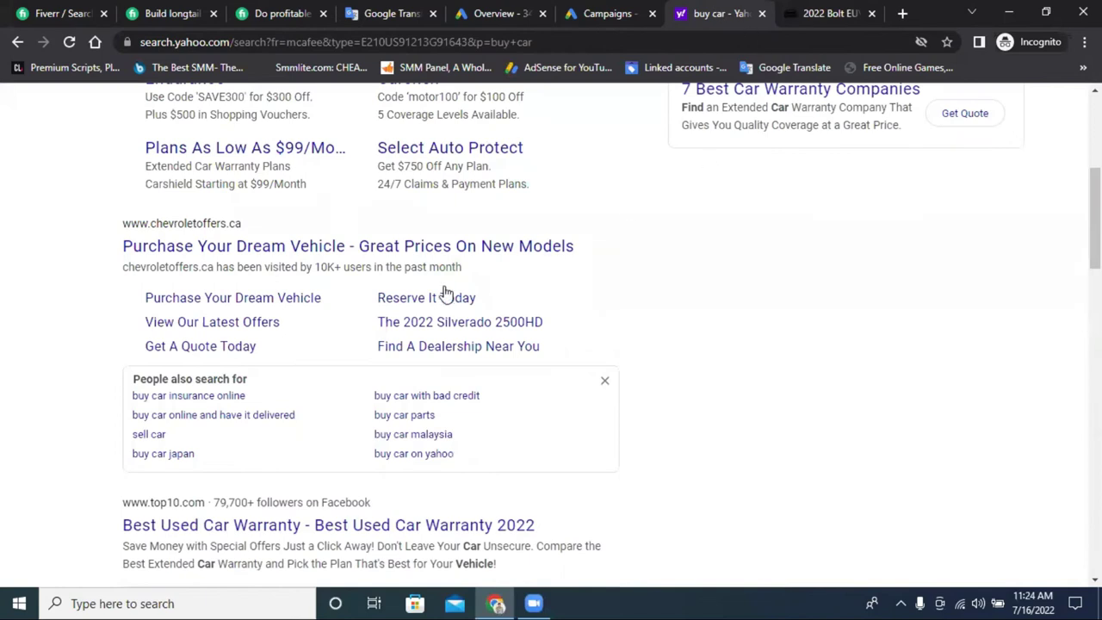
Close the Yahoo 'buy car' results tab next to Google Translate.
scroll(440, 288, "down", 3)
scroll(665, 140, "up", 5)
scroll(665, 140, "up", 3)
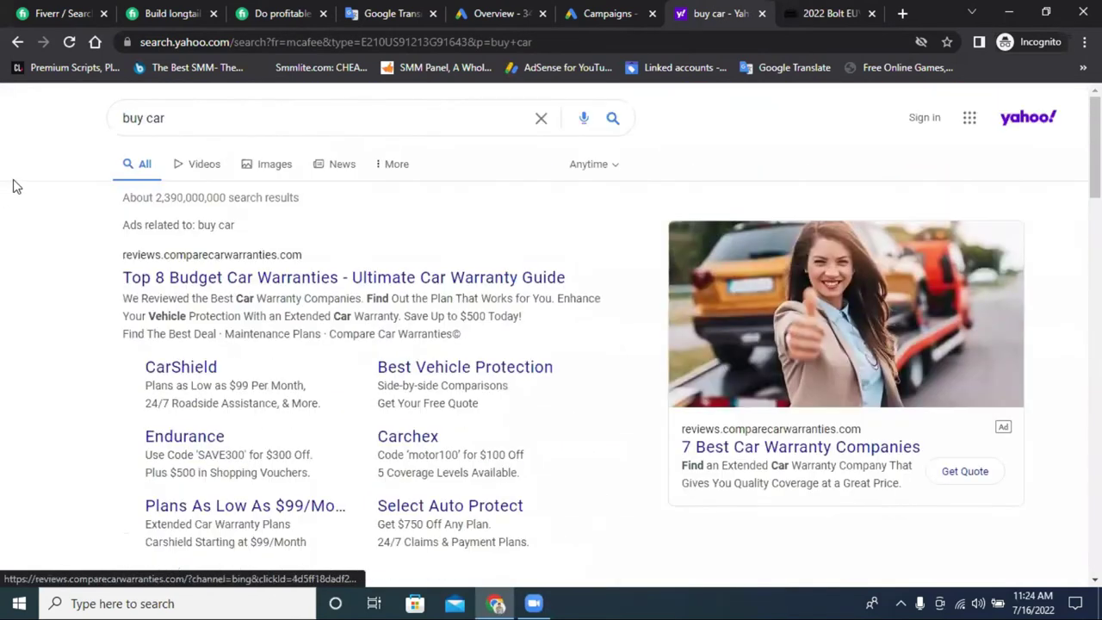
triple_click(156, 126)
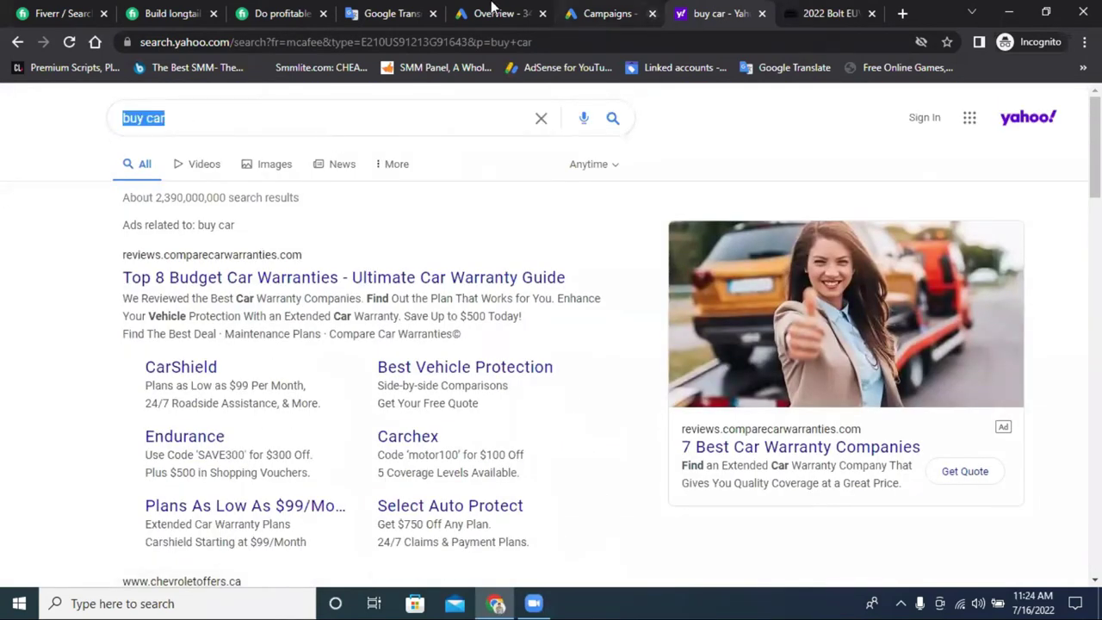
left_click(370, 12)
left_click(761, 13)
Copy the line 'Google search campaign' from Translate and open a new blank tab.
left_click_drag(77, 276, 238, 275)
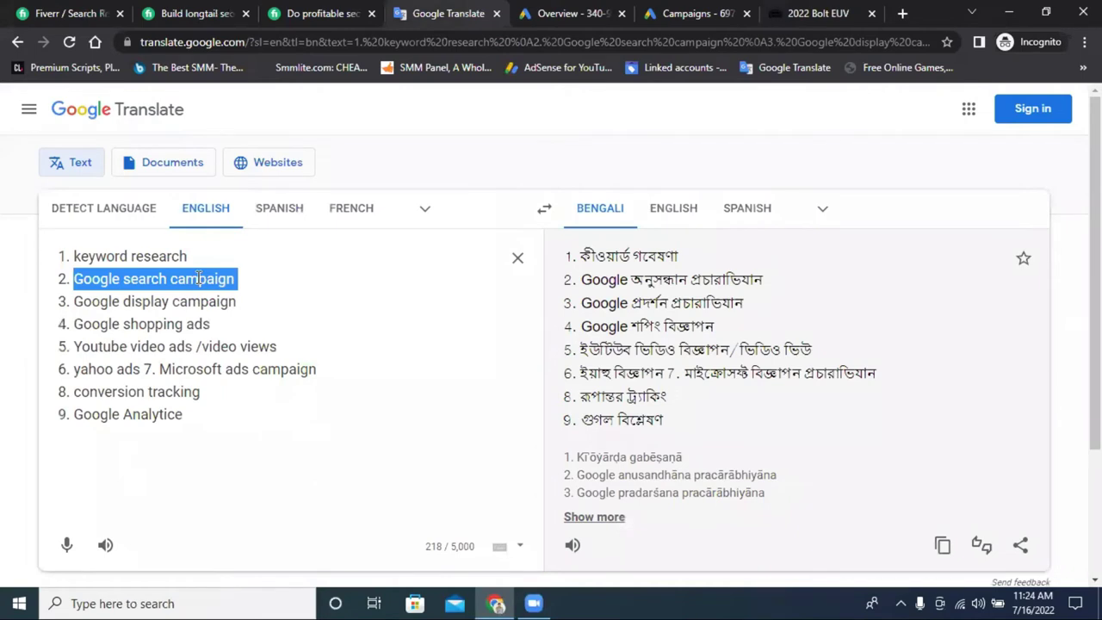
right_click(199, 278)
left_click(284, 338)
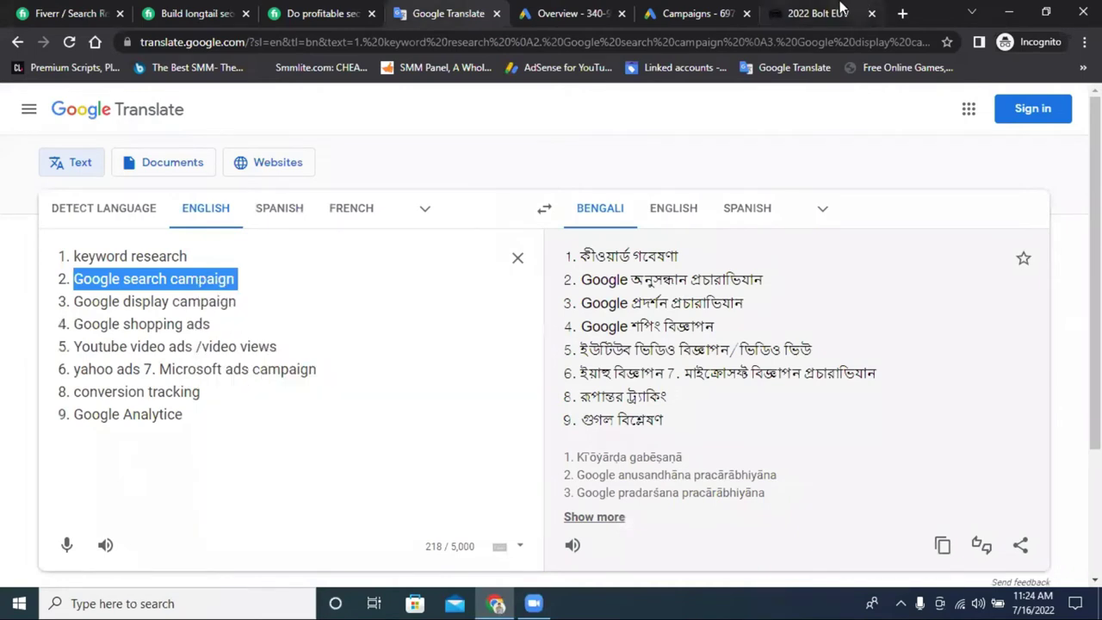
left_click(842, 8)
left_click(697, 12)
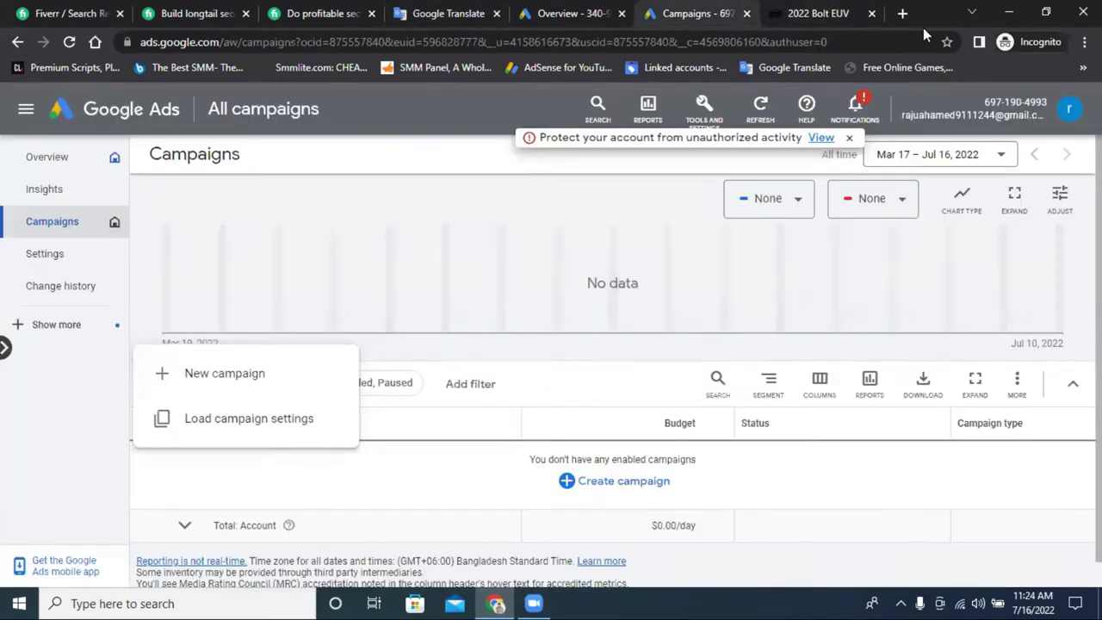
left_click(902, 12)
Minimise the browser, then launch a new maximised Chrome window with a different profile.
left_click(1008, 13)
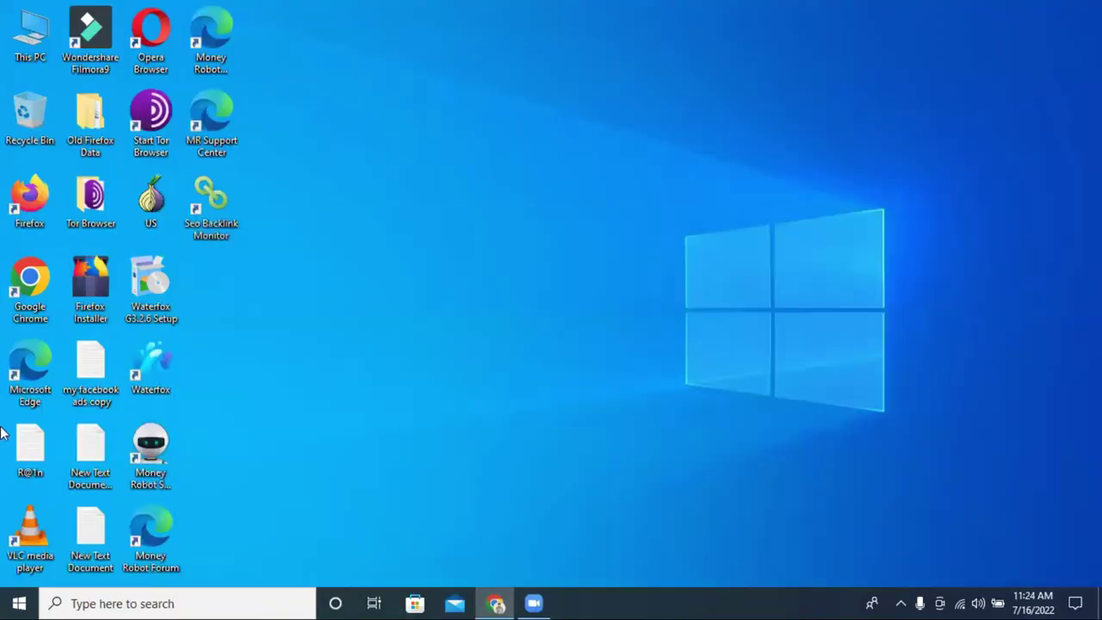
double_click(28, 280)
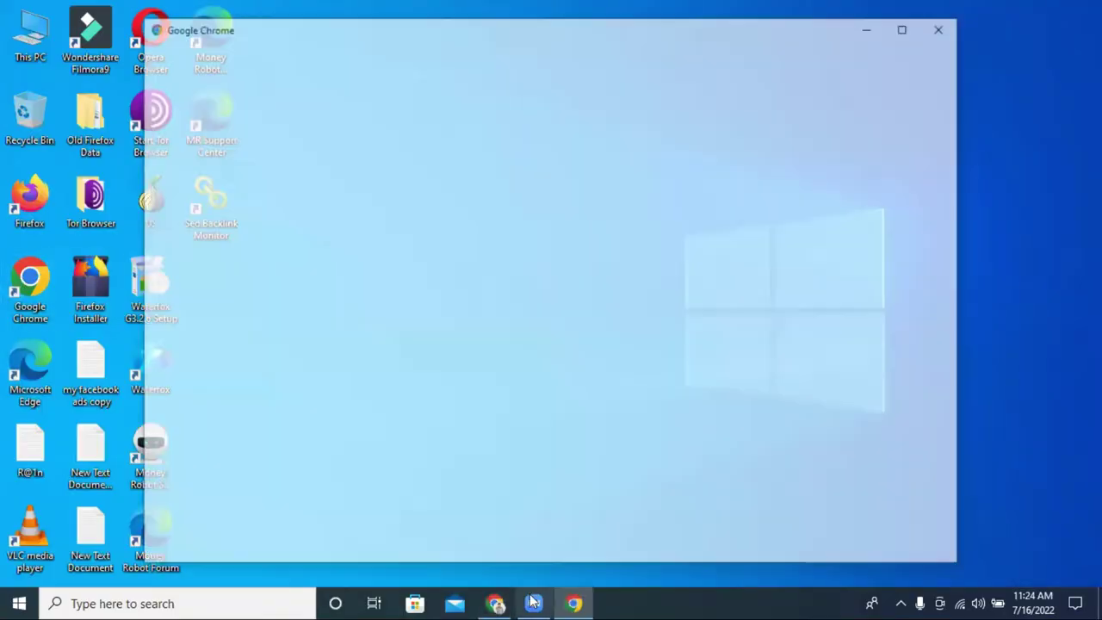
left_click(903, 25)
scroll(644, 258, "down", 2)
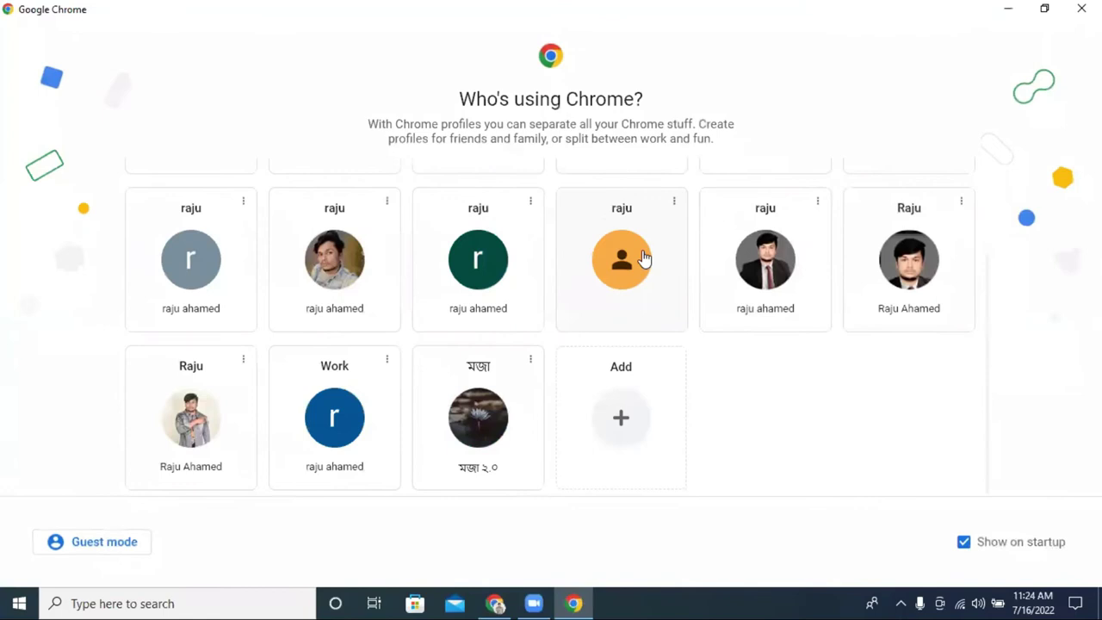
left_click(472, 420)
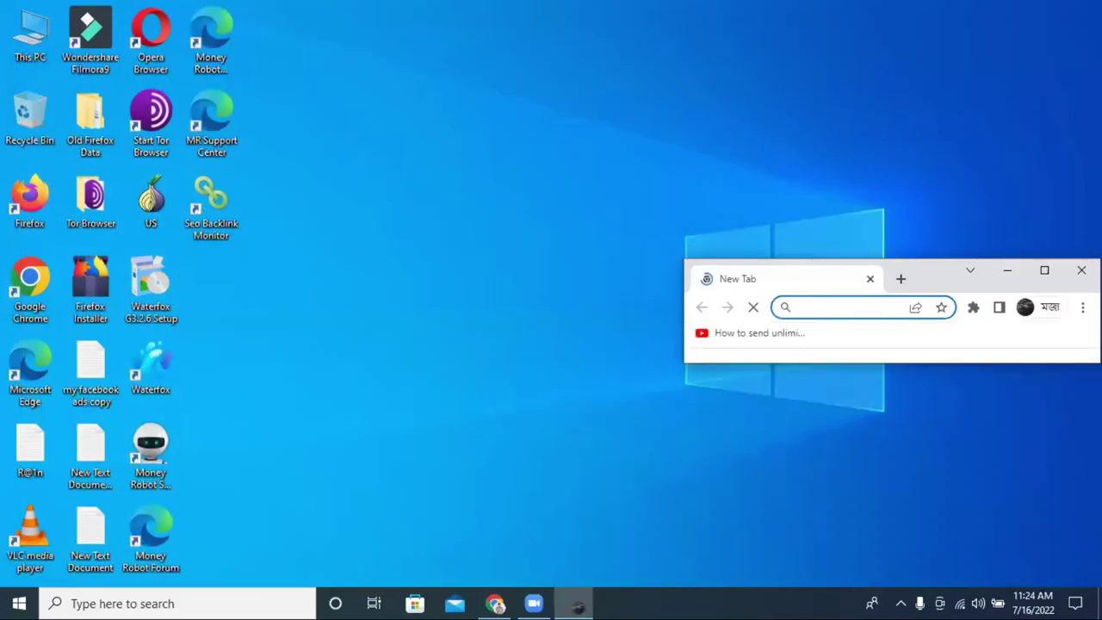
left_click(1037, 269)
Search Google for 'buy car' and scroll through the results.
left_click(147, 37)
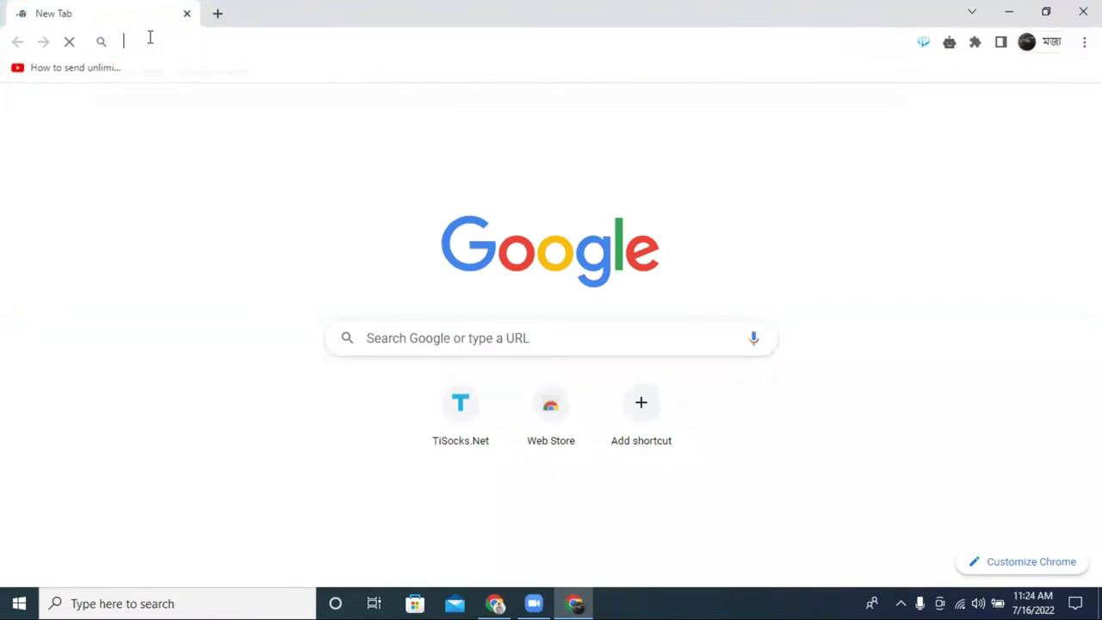
type("b")
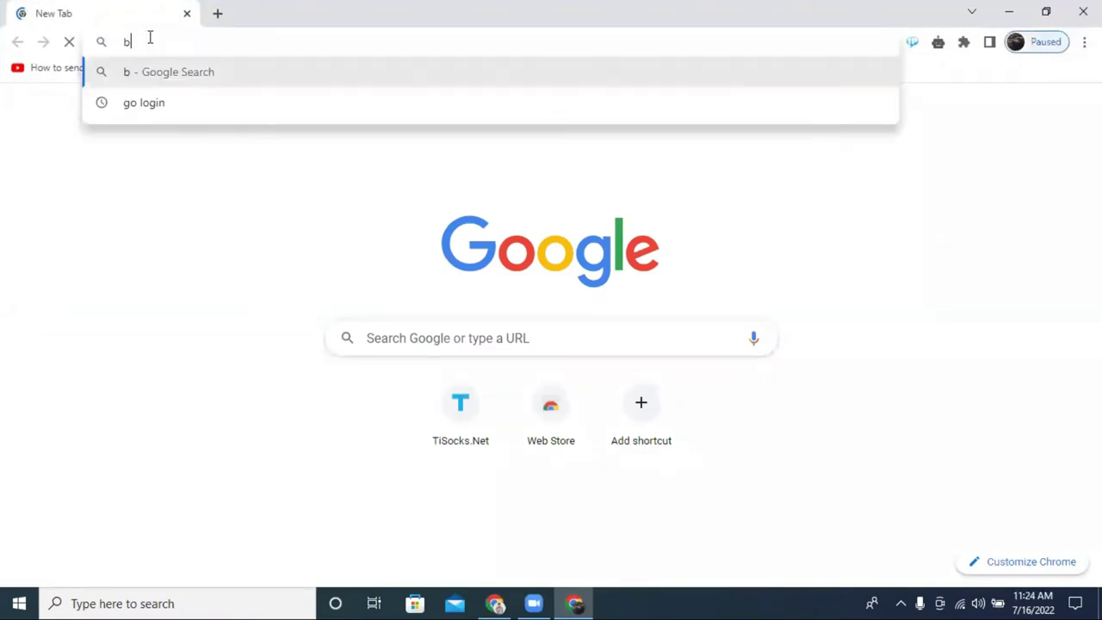
type("uy car")
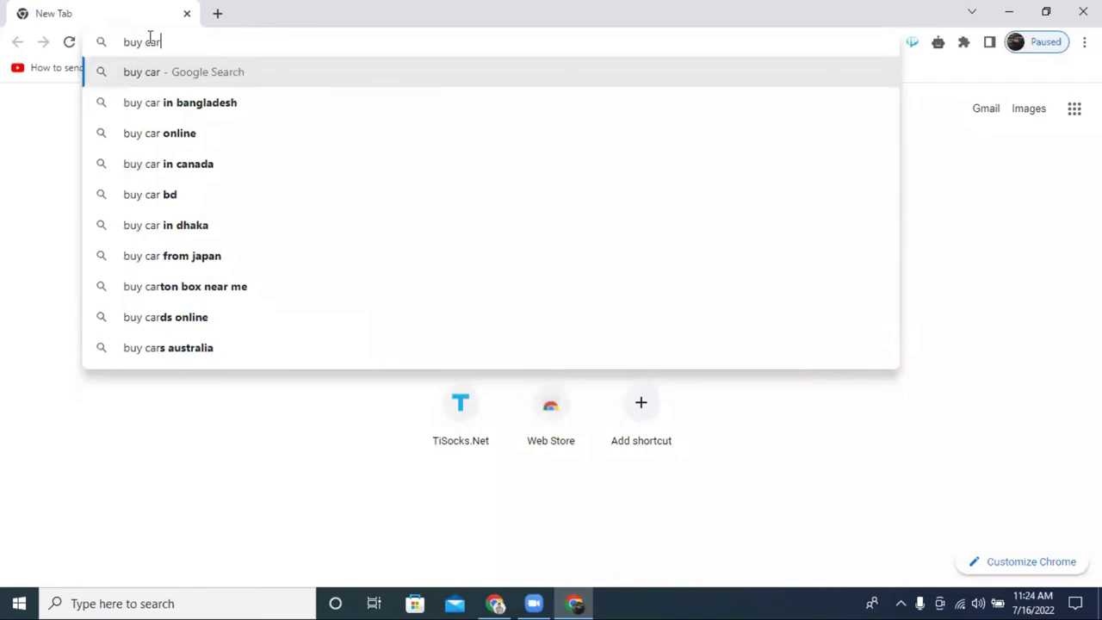
key("Return")
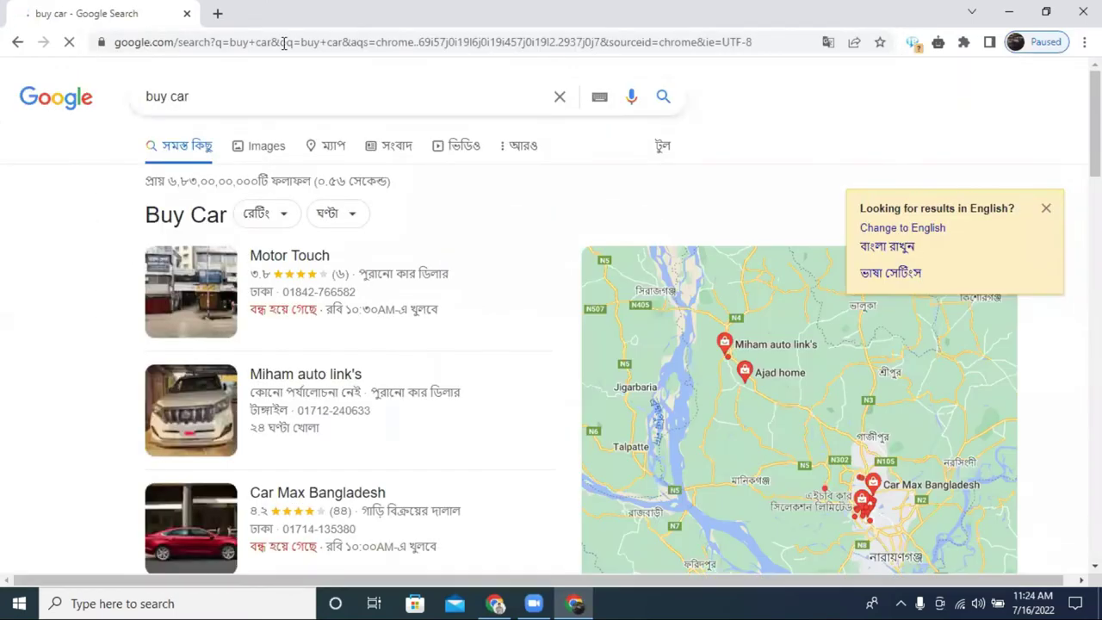
scroll(209, 364, "down", 4)
scroll(158, 351, "down", 6)
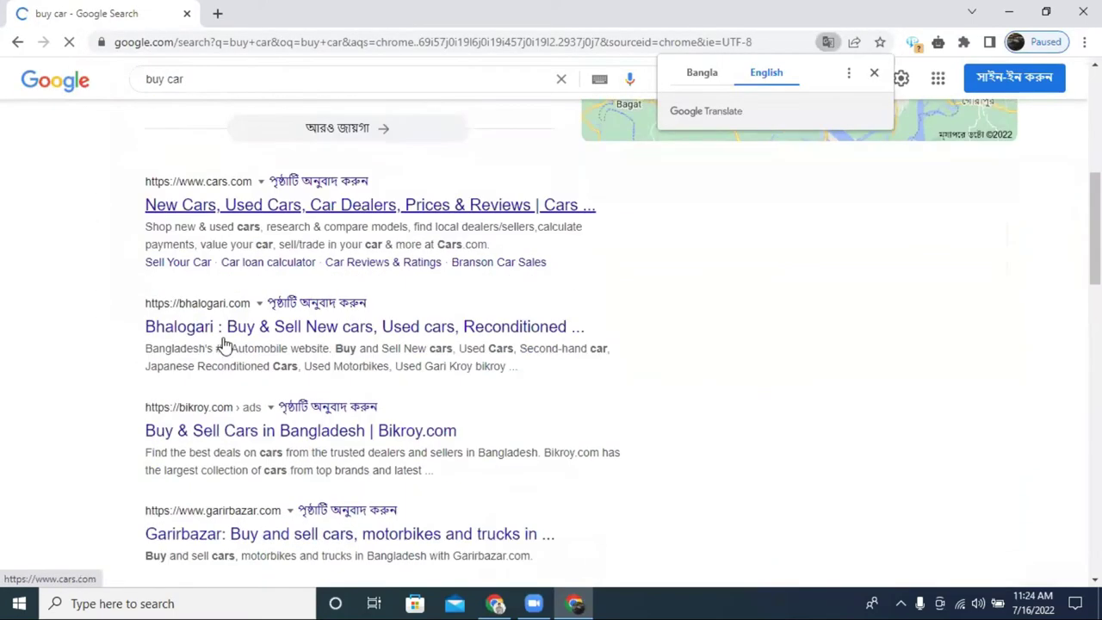
scroll(207, 245, "down", 14)
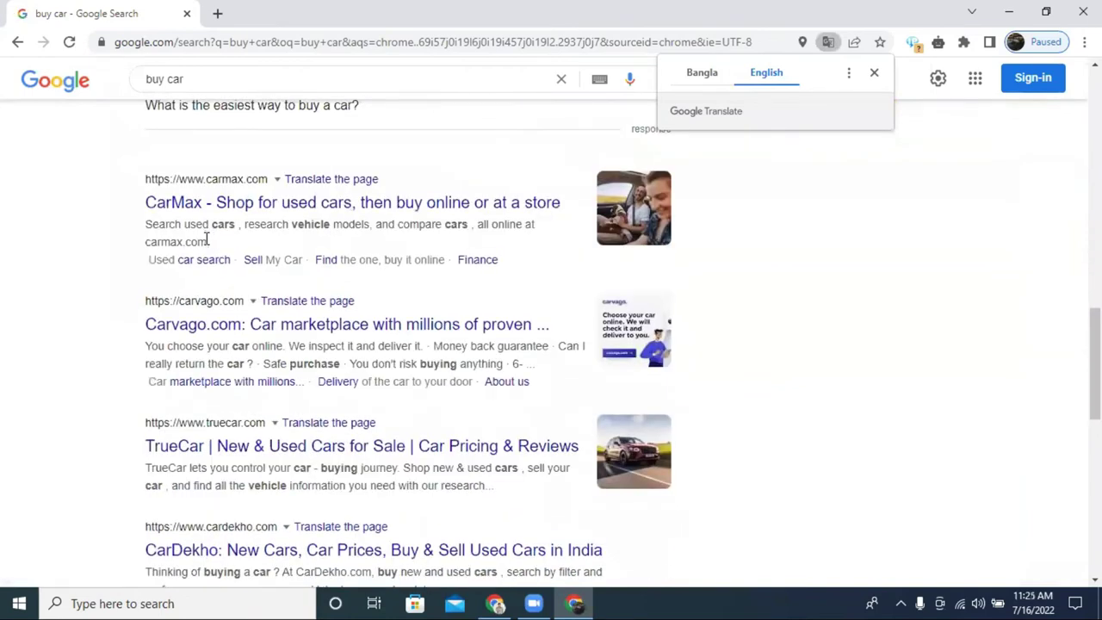
scroll(205, 243, "up", 20)
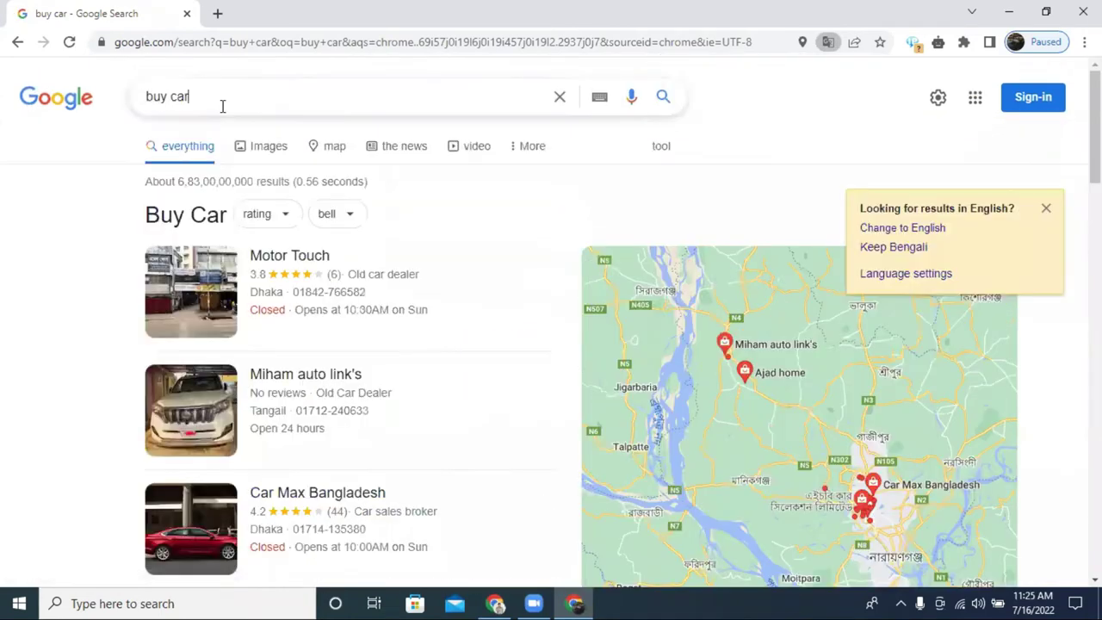
Replace the query with the 'best smartphone 2022' suggestion and view its results.
triple_click(222, 106)
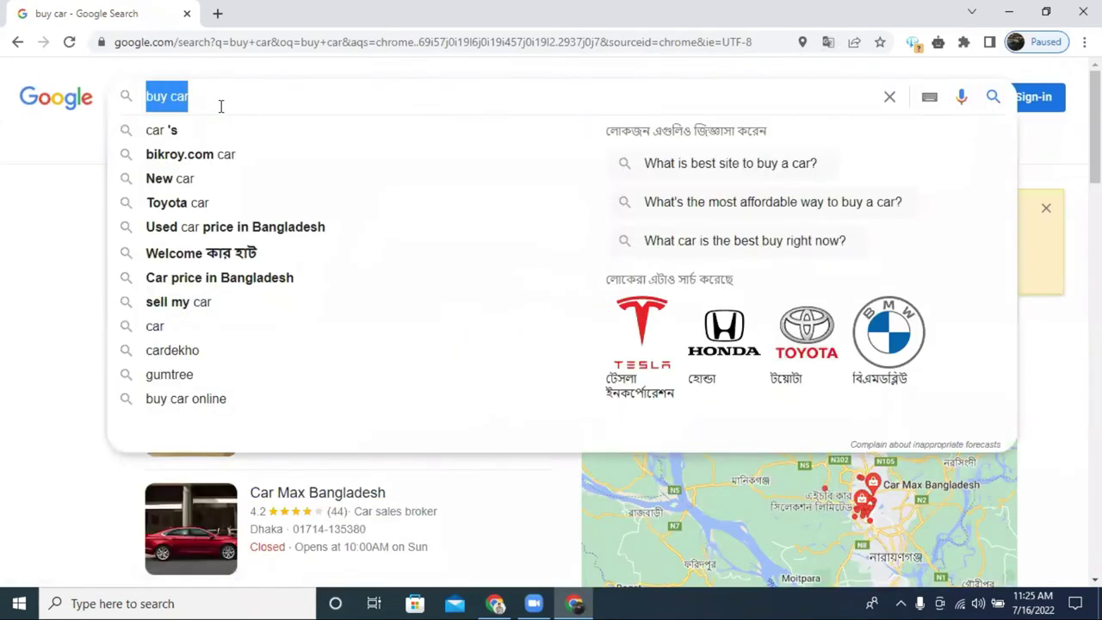
type("best")
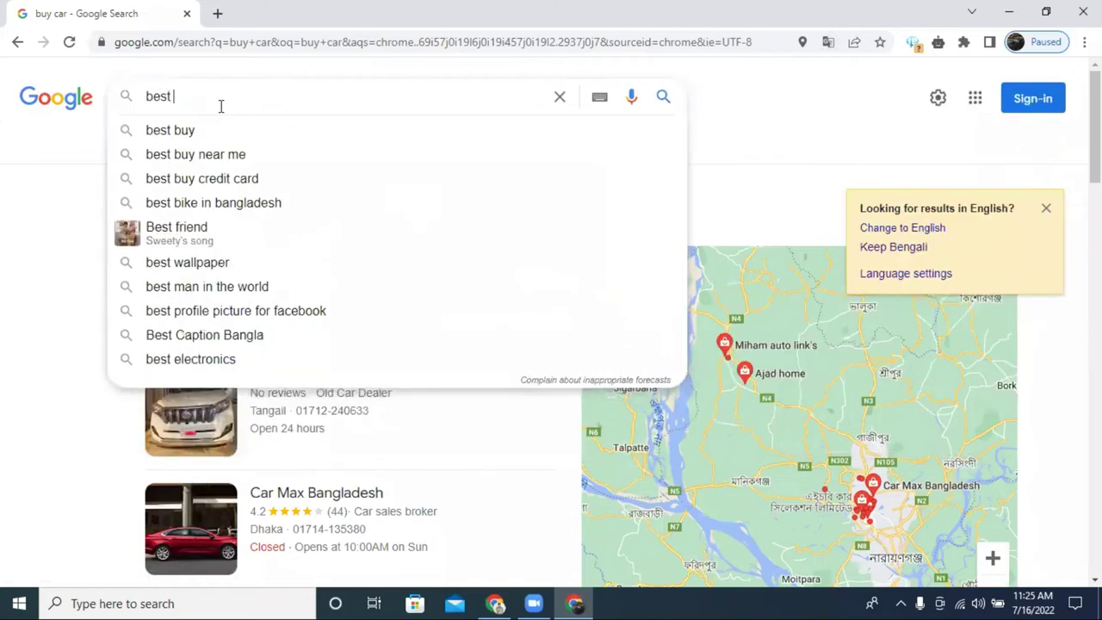
type(" sm")
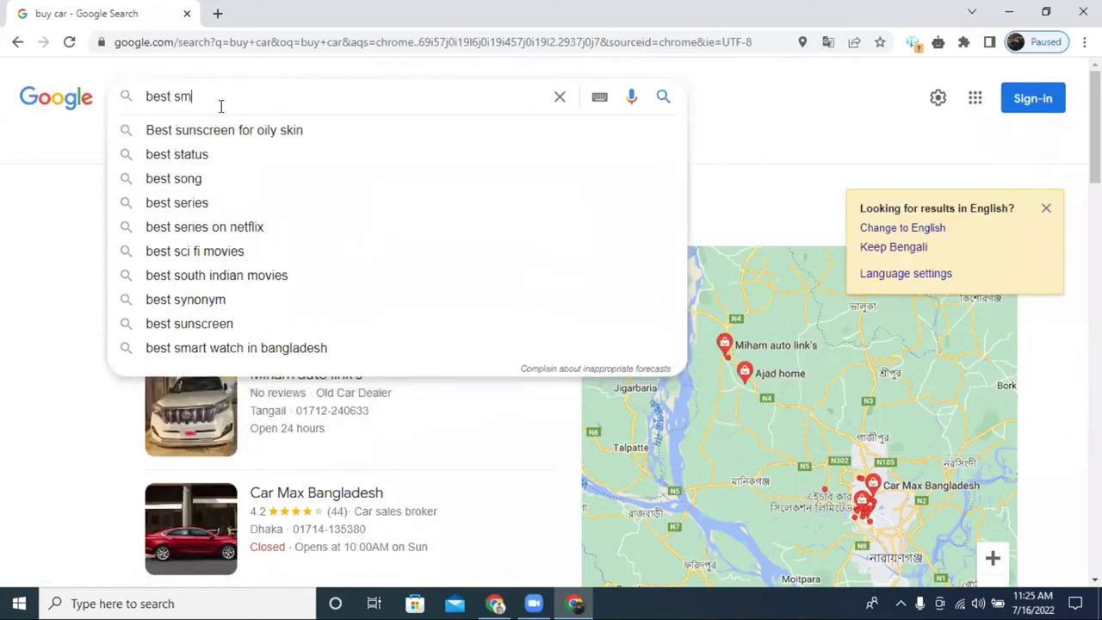
type("art ")
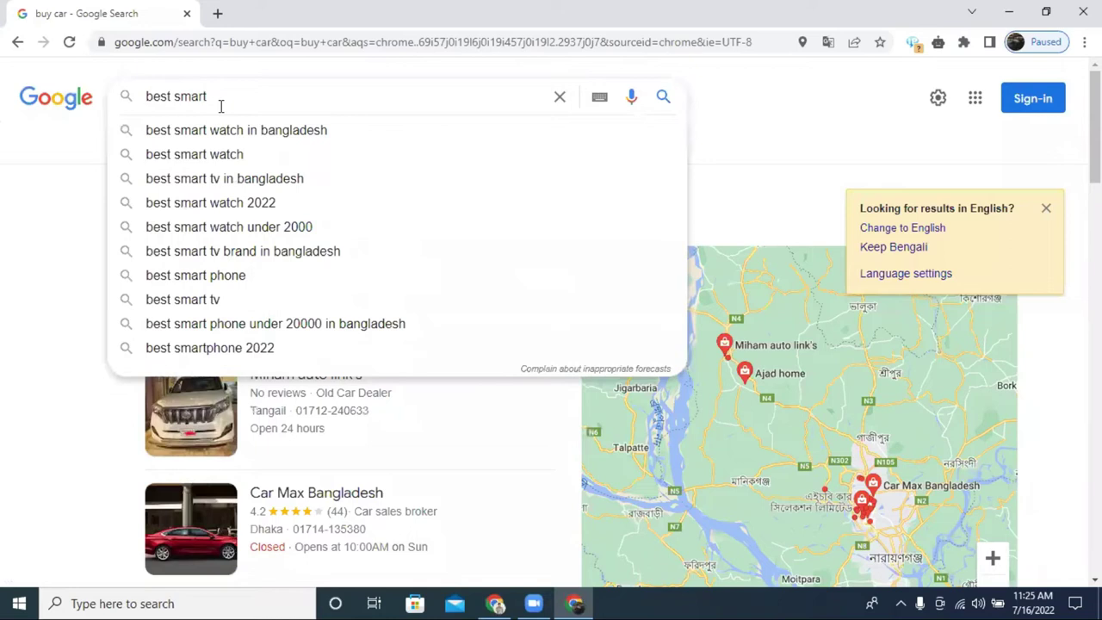
type("p")
key("BackSpace")
type("ne")
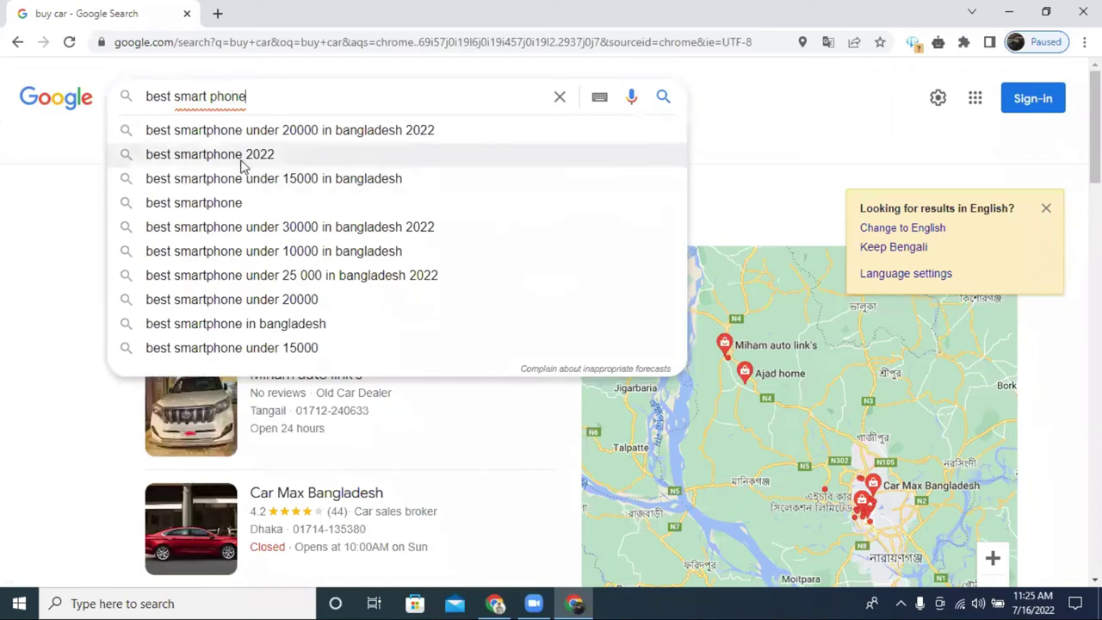
left_click(276, 157)
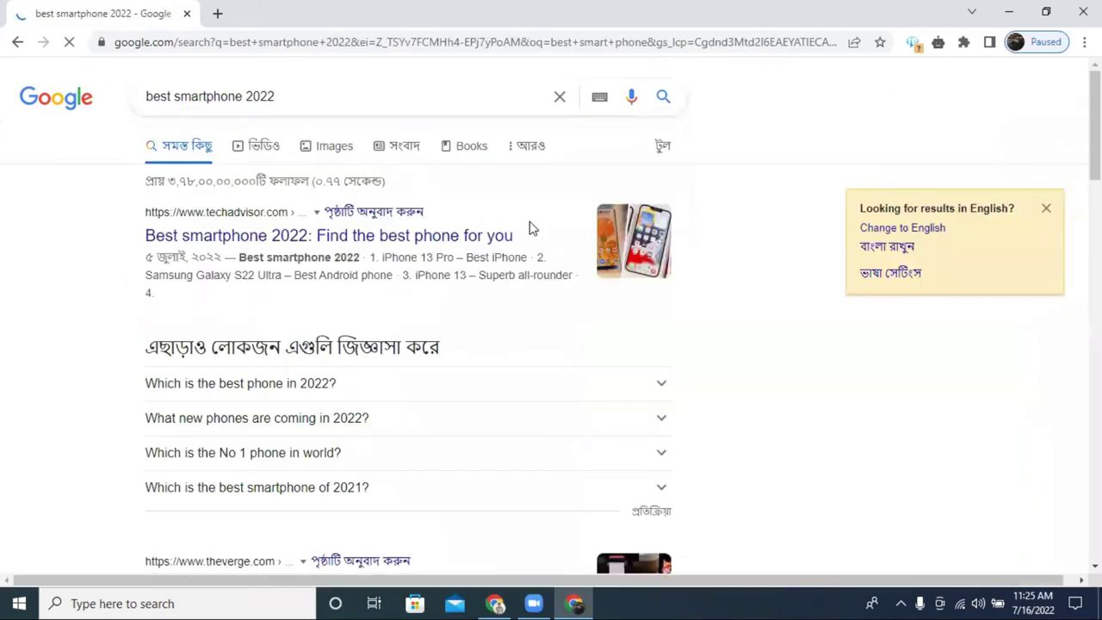
scroll(516, 232, "down", 7)
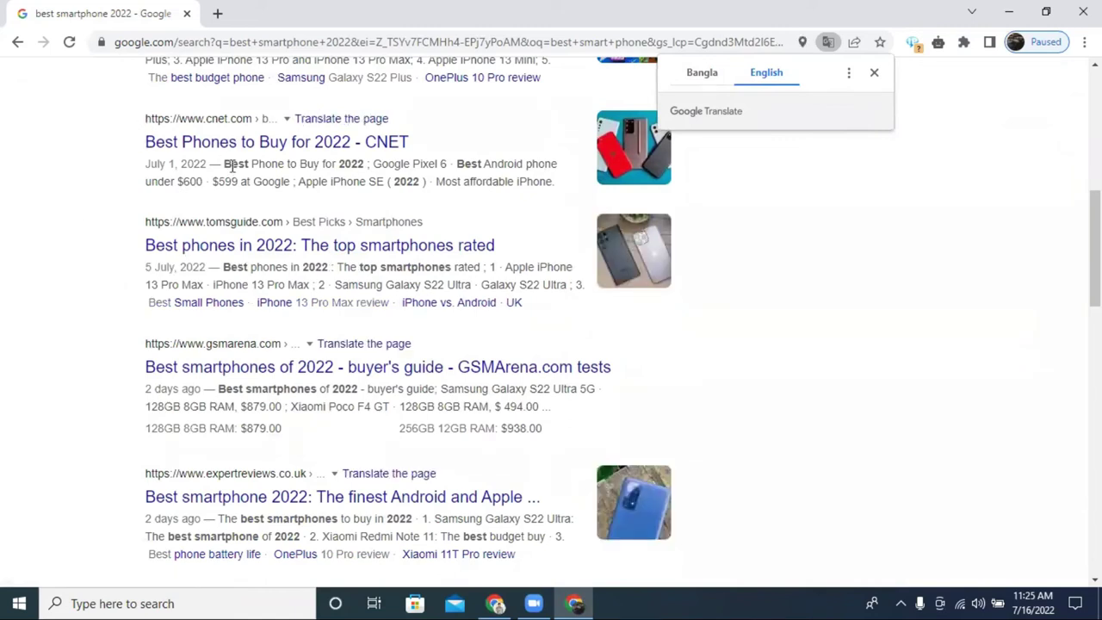
scroll(231, 168, "up", 7)
Select '2022' in the query, then switch to the Incognito window.
left_click(305, 101)
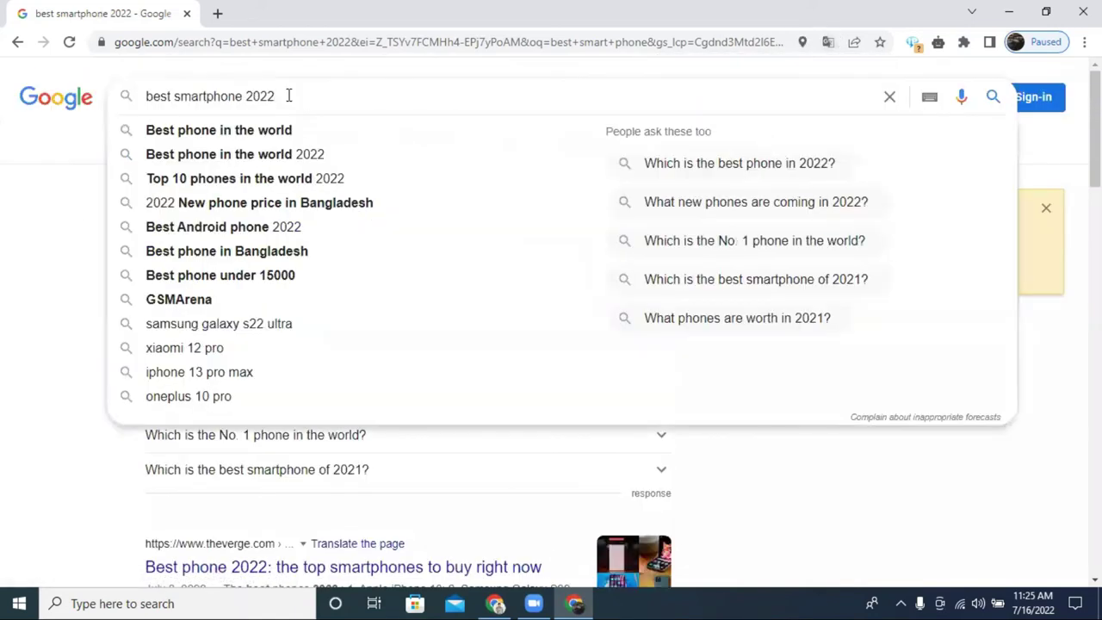
double_click(290, 94)
left_click(17, 243)
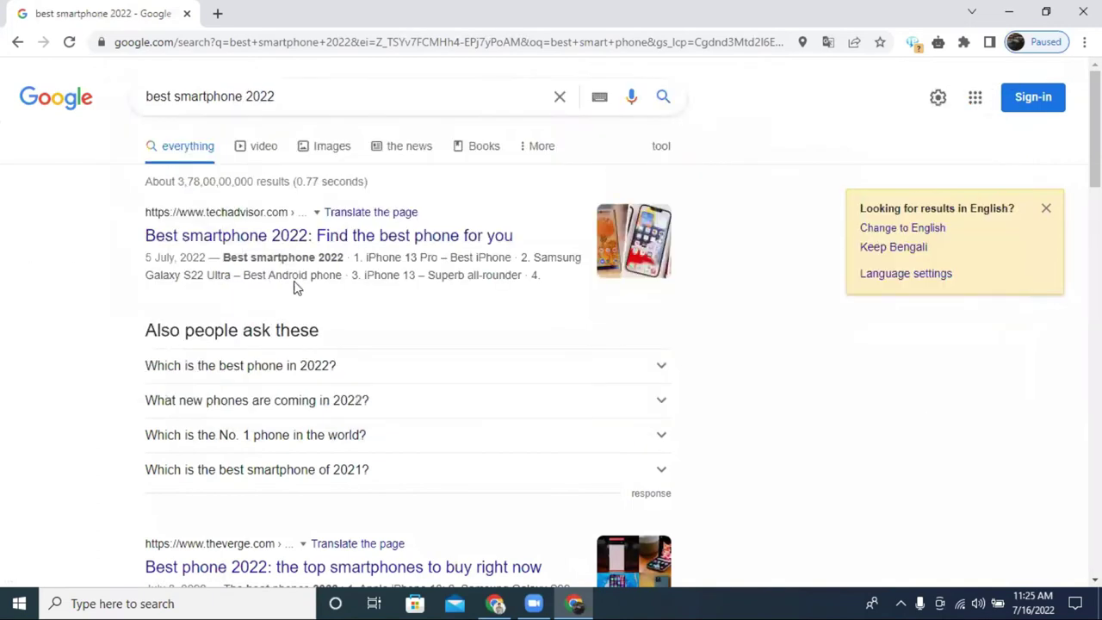
scroll(310, 236, "down", 18)
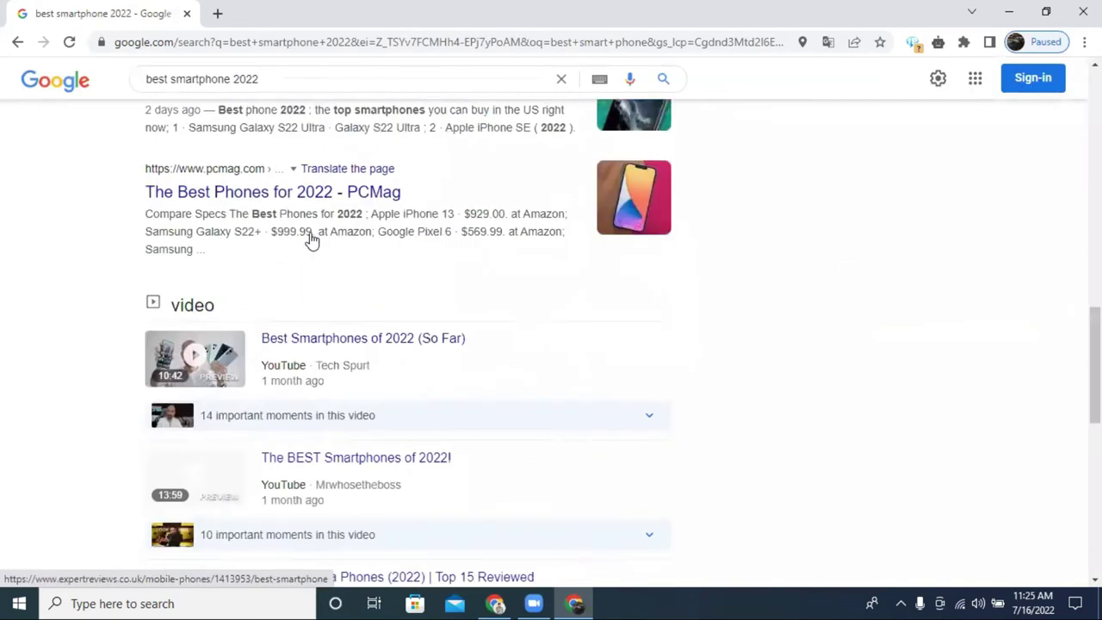
scroll(312, 239, "down", 5)
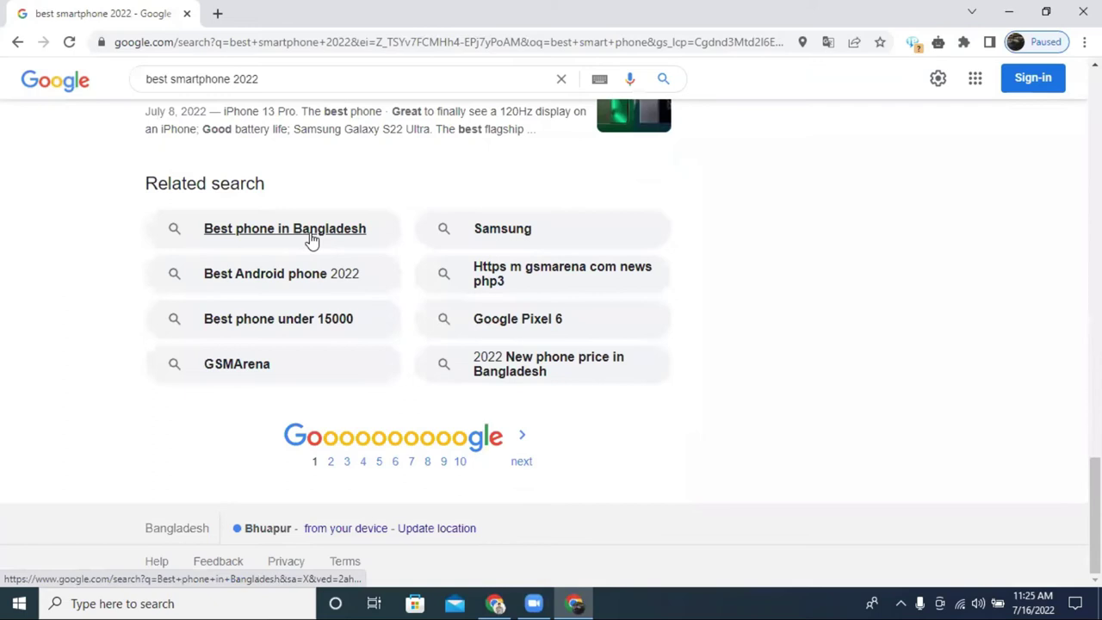
scroll(312, 239, "up", 20)
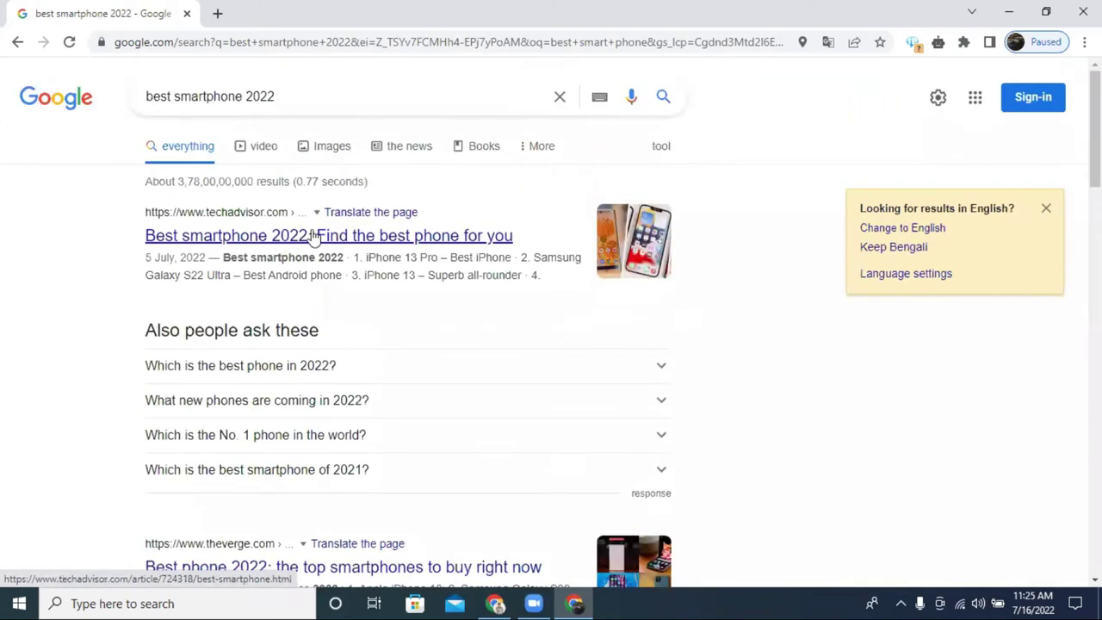
left_click(309, 96)
double_click(310, 95)
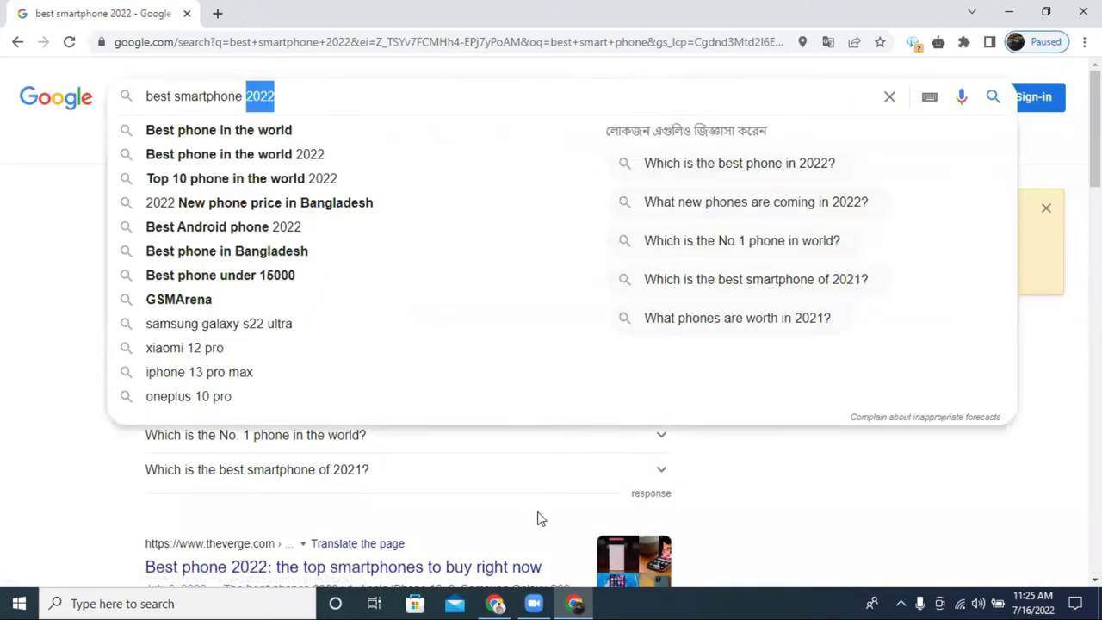
left_click(485, 600)
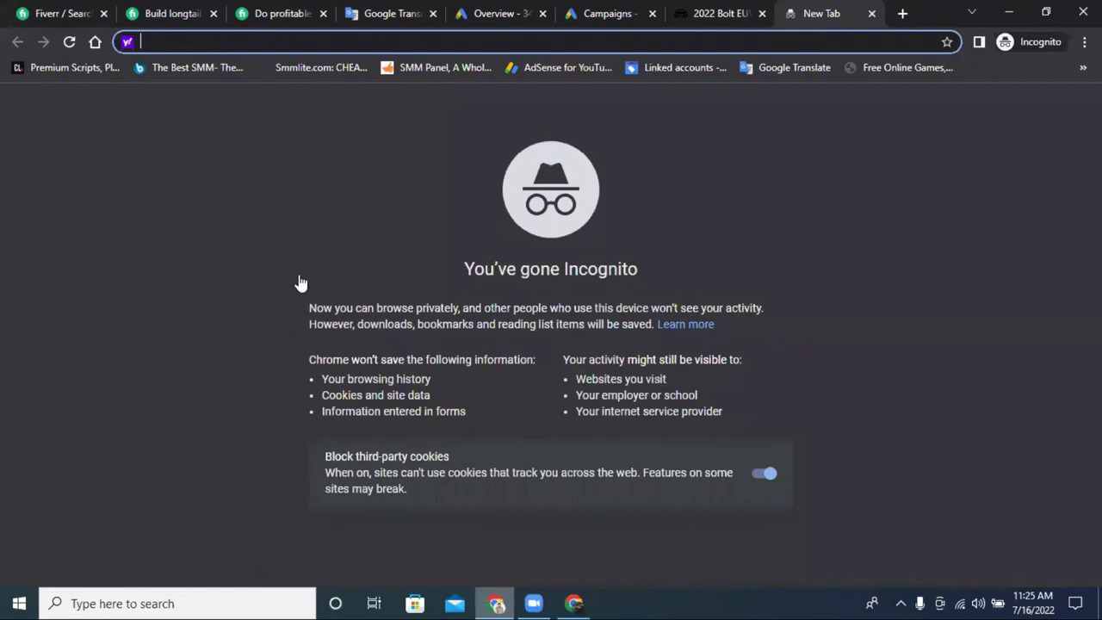
Copy the line 'Google search campaign' from Google Translate.
key("ctrl+4")
left_click_drag(75, 278, 242, 278)
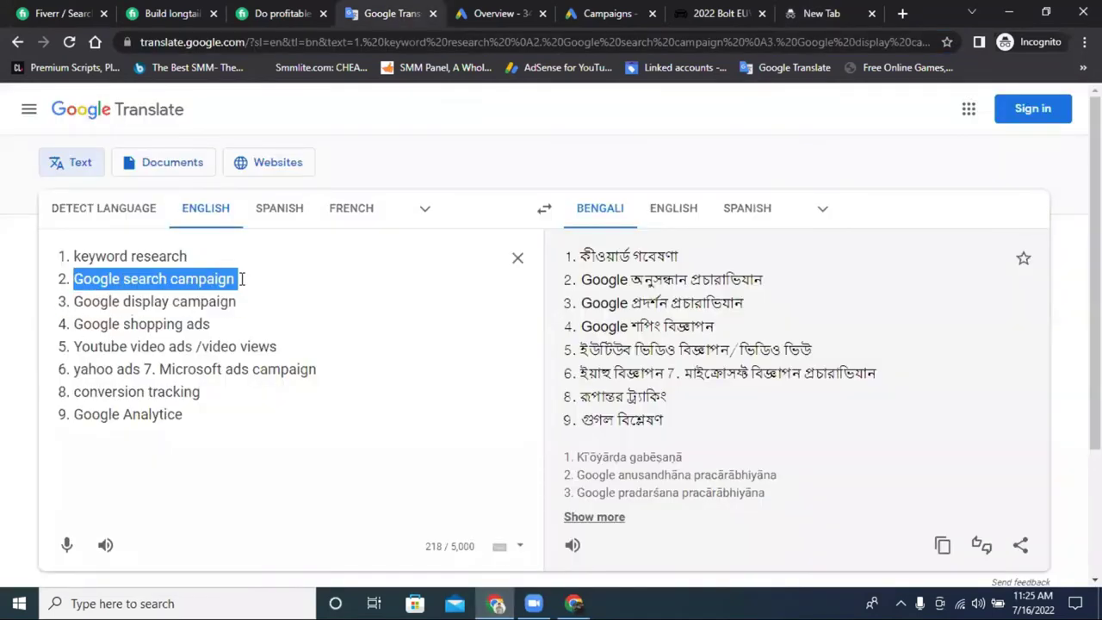
right_click(236, 278)
left_click(326, 339)
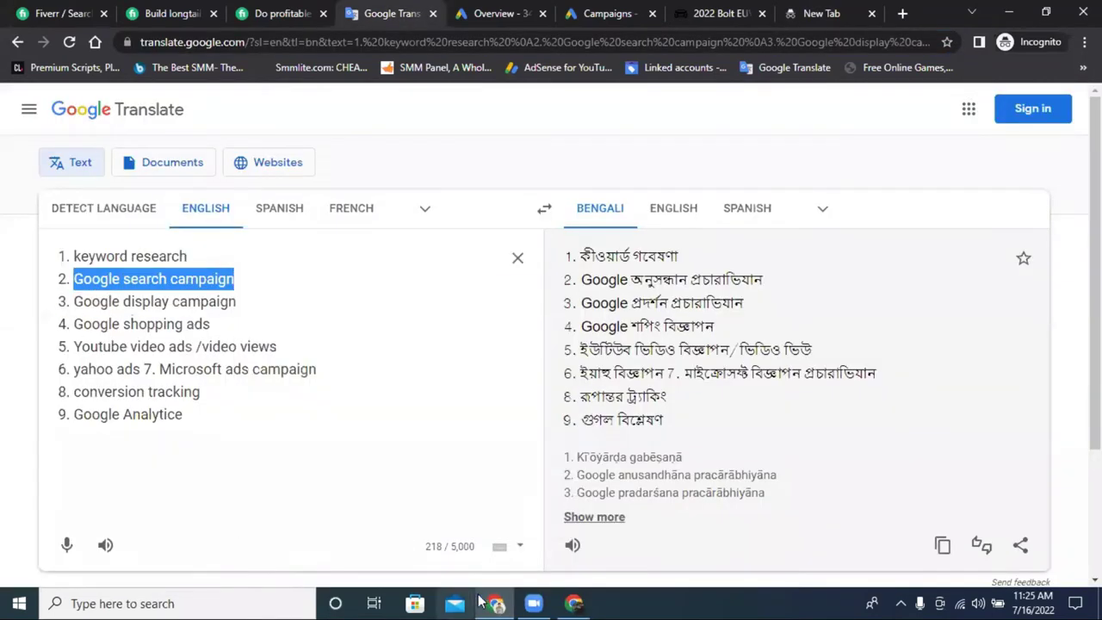
Paste 'Google search campaign' over the smartphone query and search Google.
left_click(574, 602)
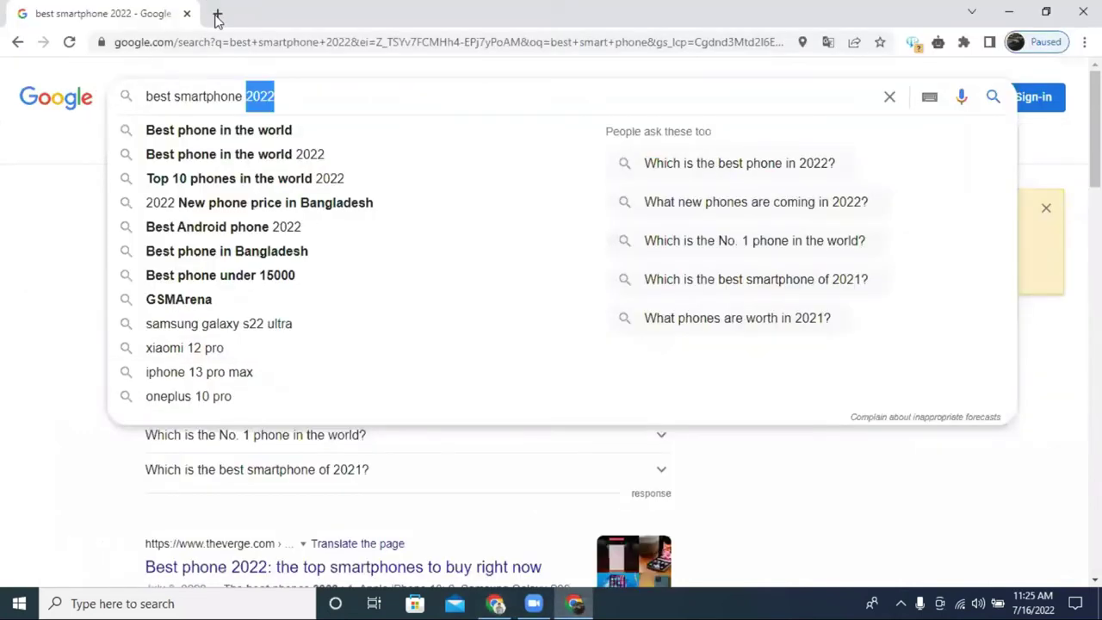
triple_click(288, 102)
key("ctrl+v")
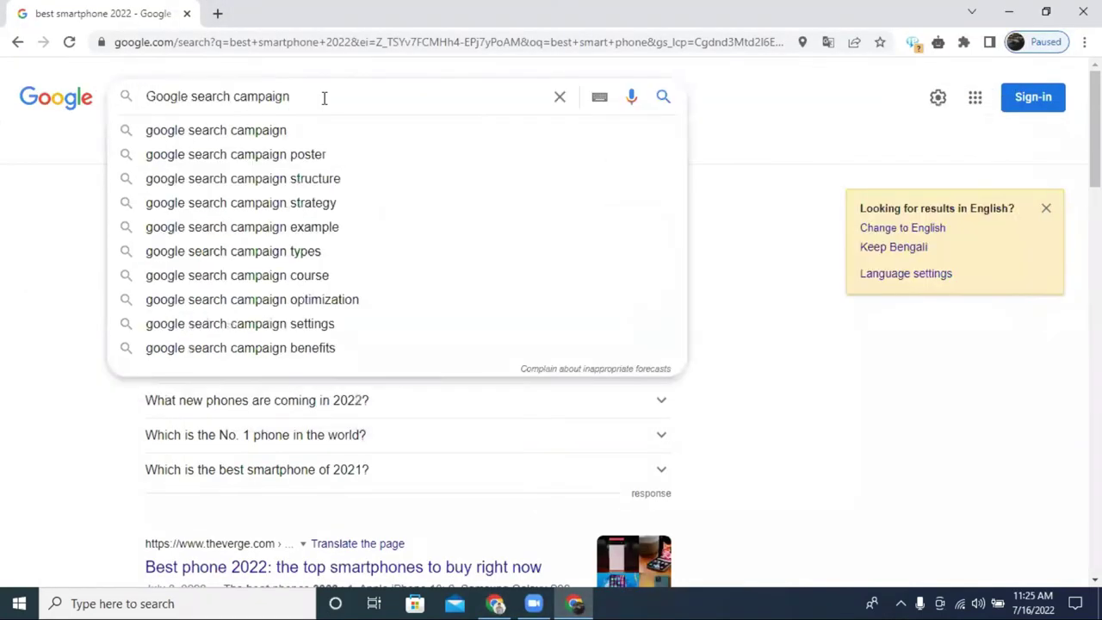
left_click(664, 98)
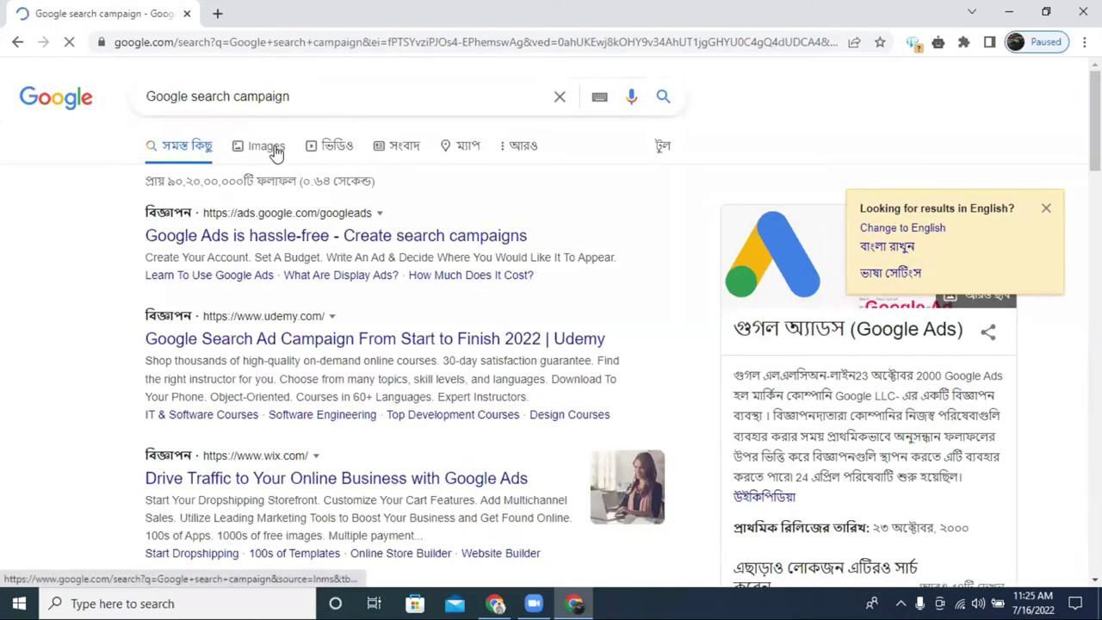
Glance at image results, return to All results, and dismiss the English-results prompt.
left_click(274, 151)
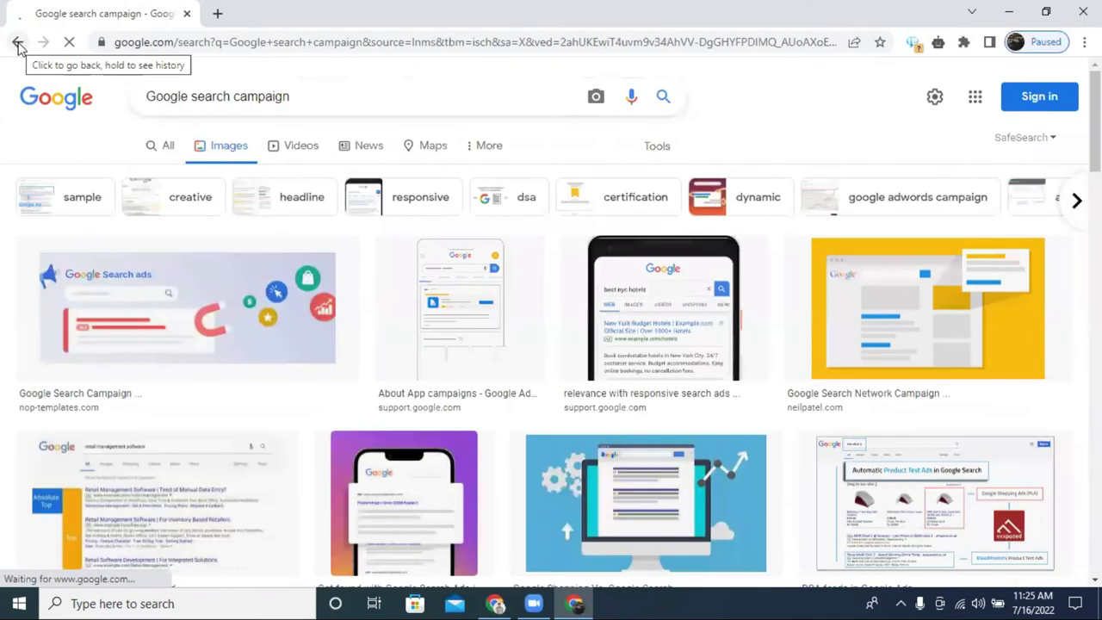
left_click(21, 46)
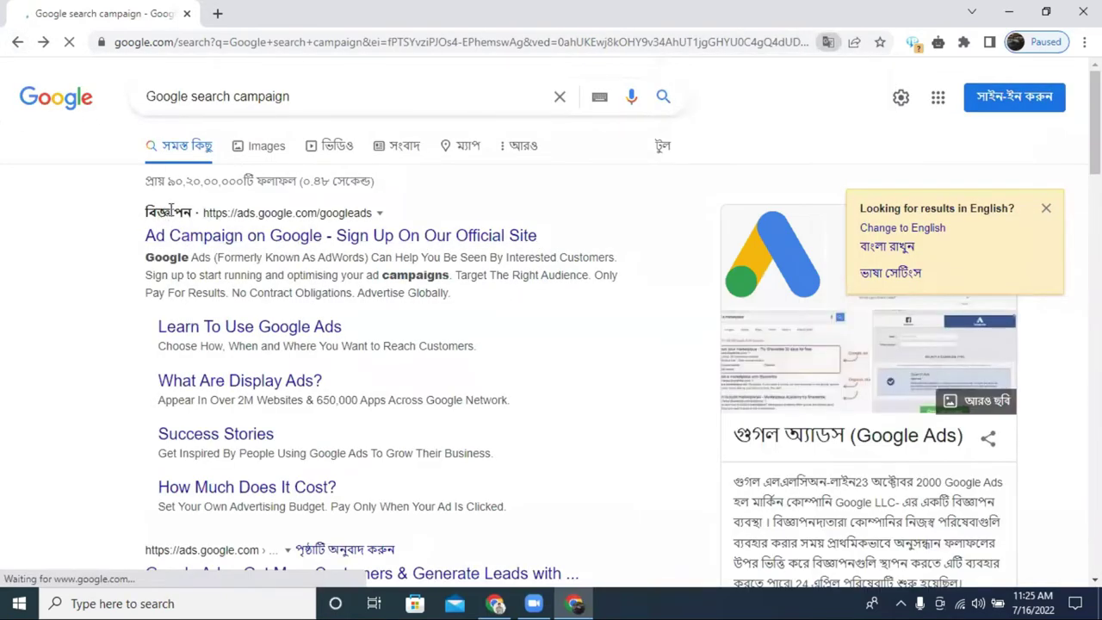
left_click_drag(146, 213, 234, 244)
left_click(64, 221)
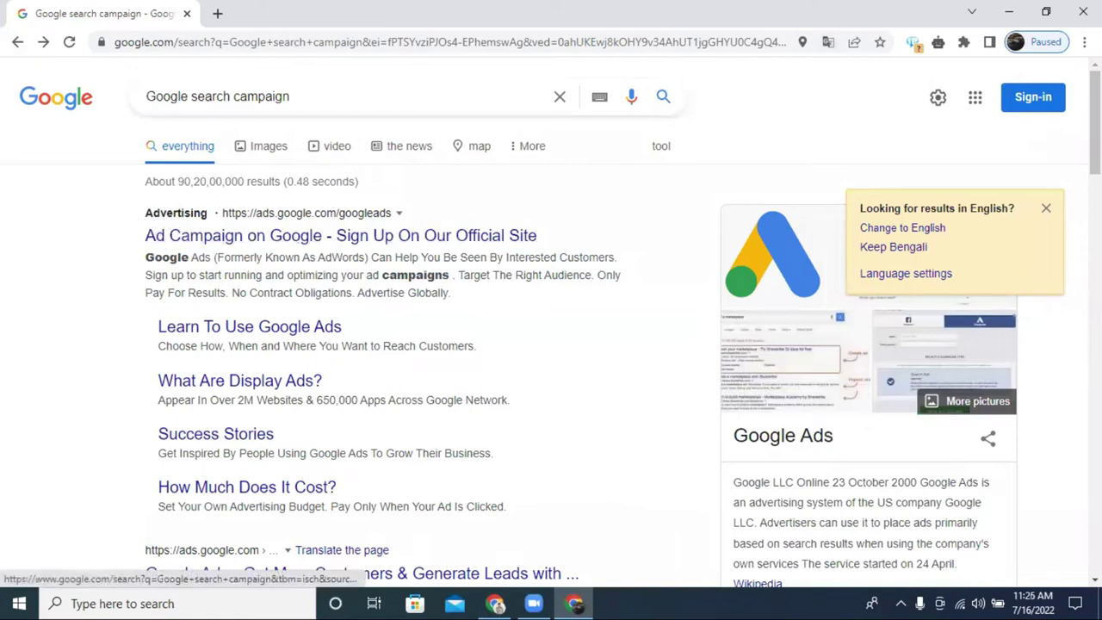
left_click(1044, 209)
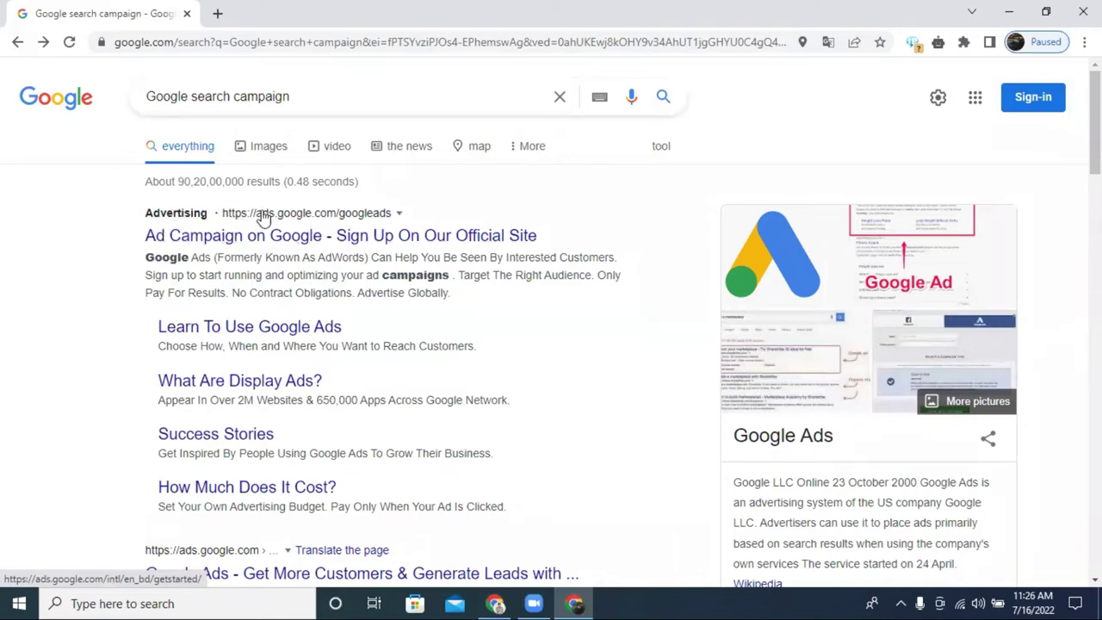
scroll(258, 202, "down", 2)
scroll(215, 168, "up", 1)
scroll(215, 168, "up", 1)
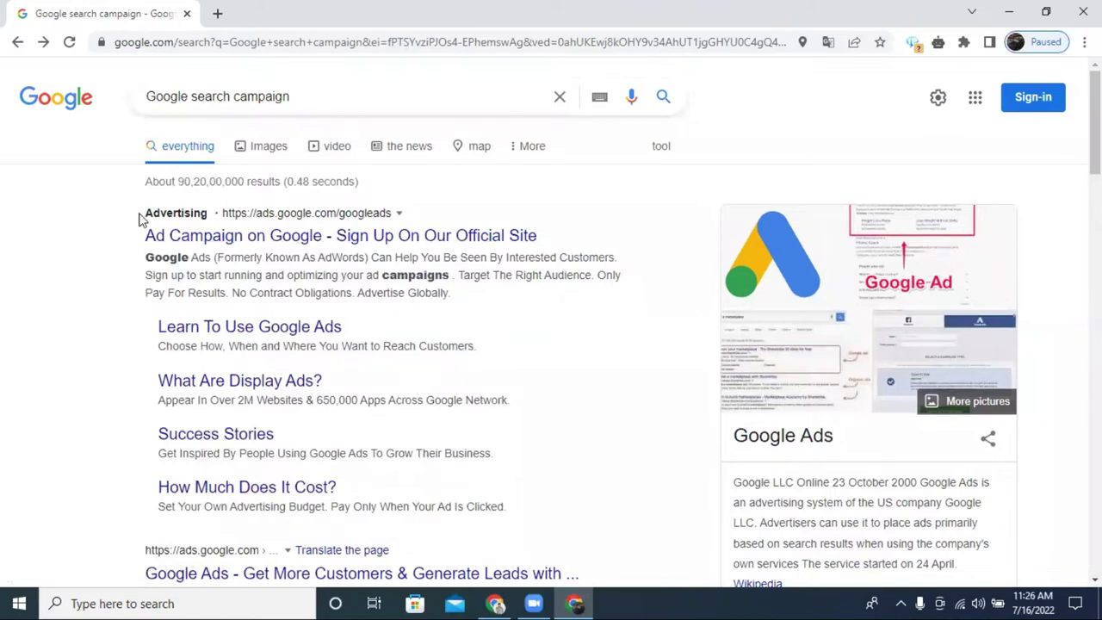
scroll(151, 219, "down", 1)
scroll(172, 210, "up", 1)
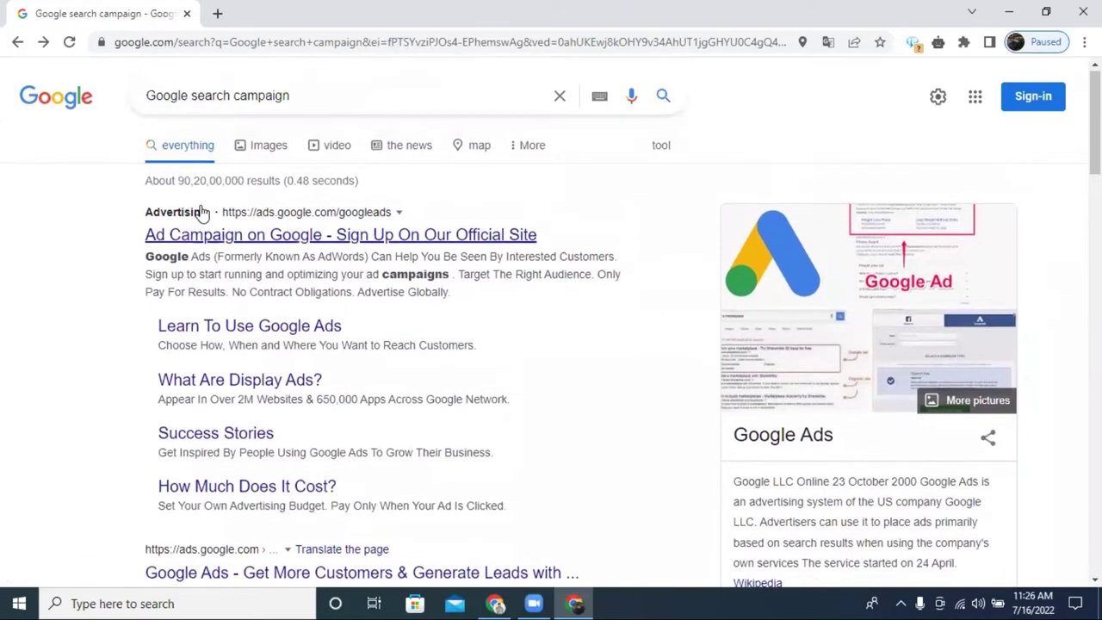
scroll(202, 215, "down", 3)
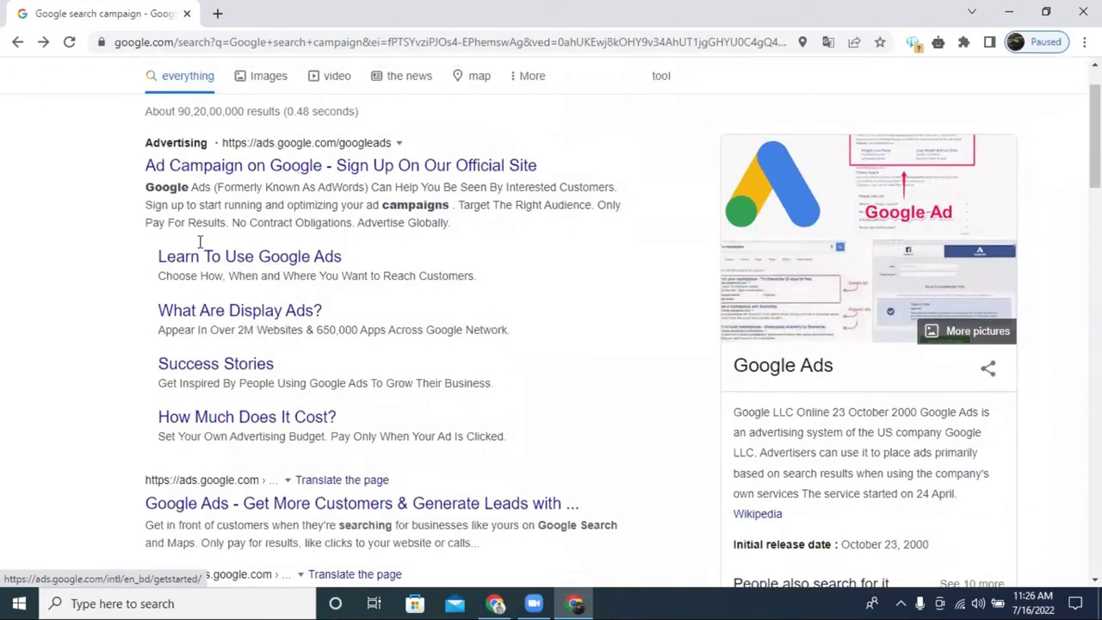
scroll(643, 312, "down", 2)
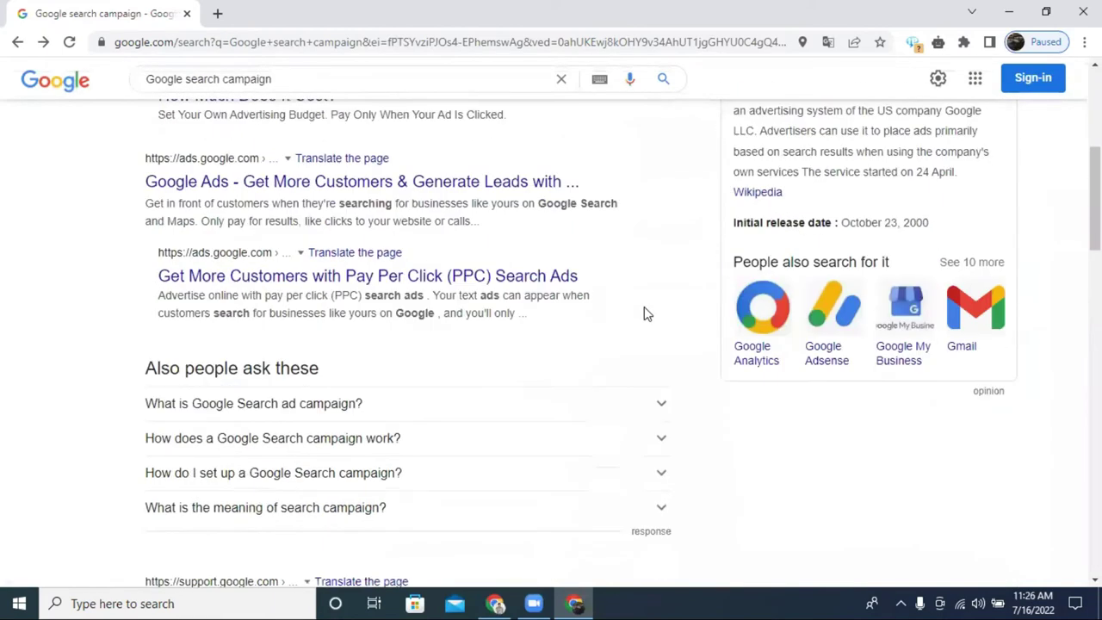
scroll(645, 317, "up", 3)
scroll(644, 317, "up", 2)
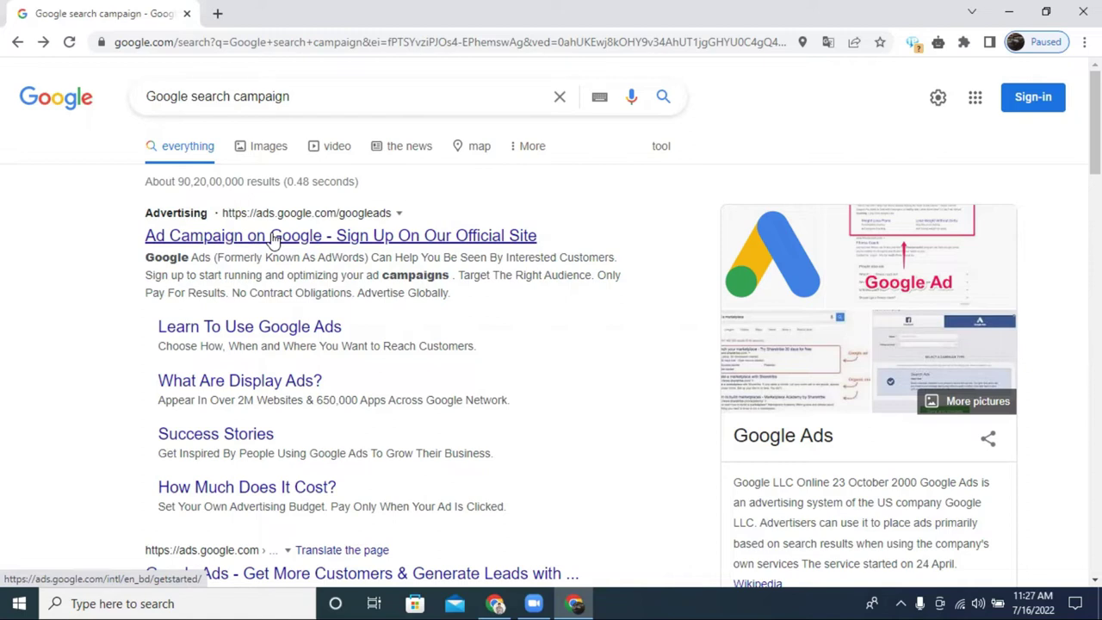
Switch to the Incognito window showing Google Translate's Bengali topic list.
scroll(413, 292, "down", 5)
scroll(413, 291, "up", 5)
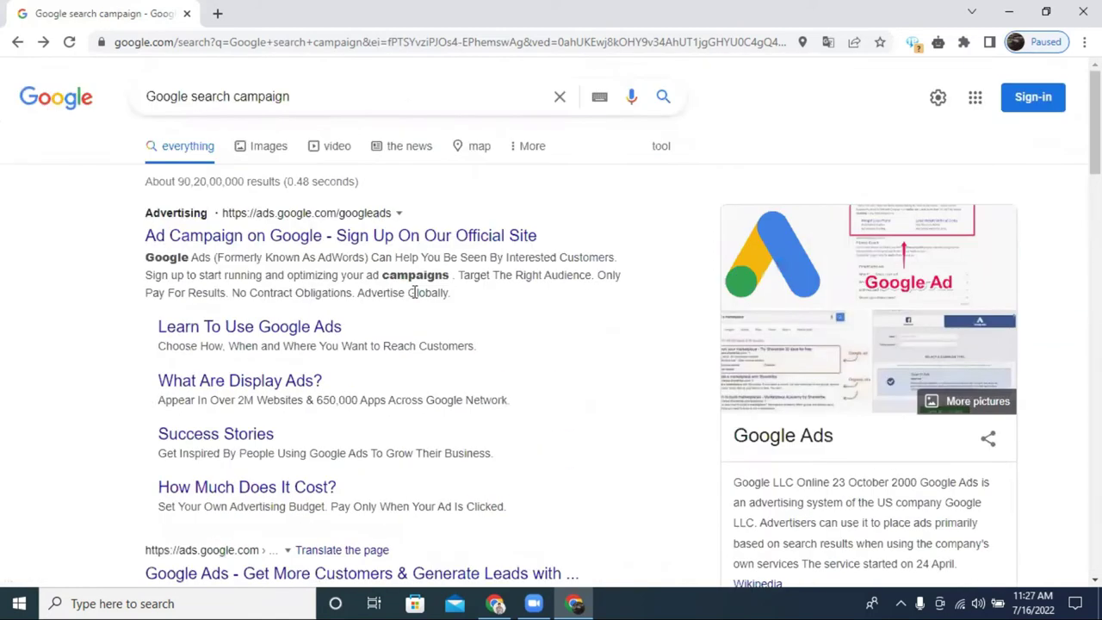
left_click(494, 602)
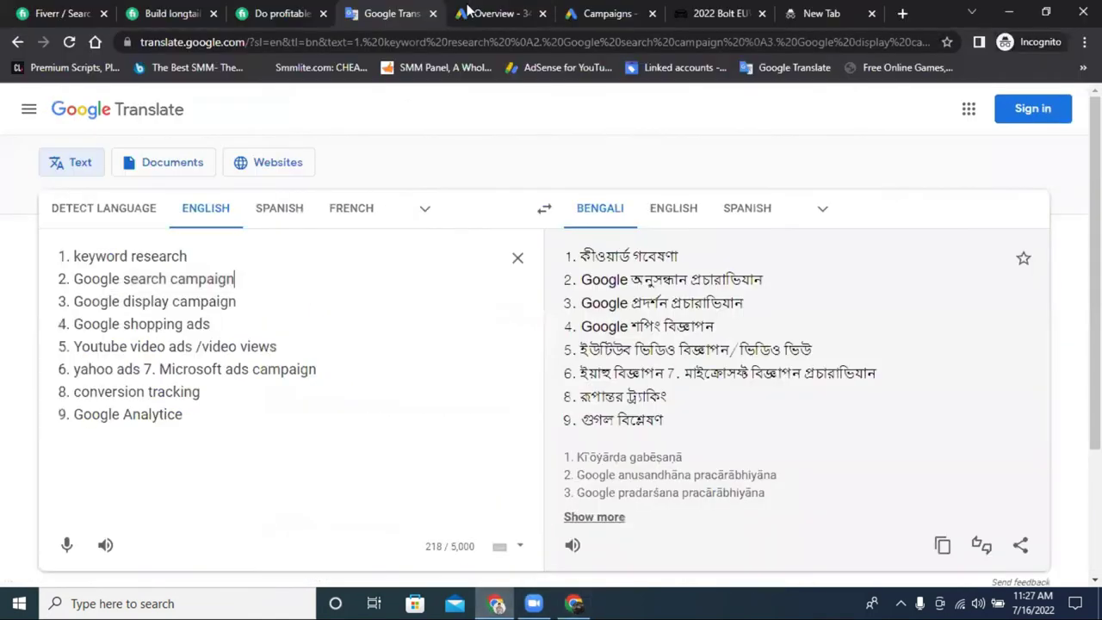
Search for 'kurulos osman' from the blank Incognito new tab.
left_click_drag(74, 301, 249, 301)
left_click(832, 12)
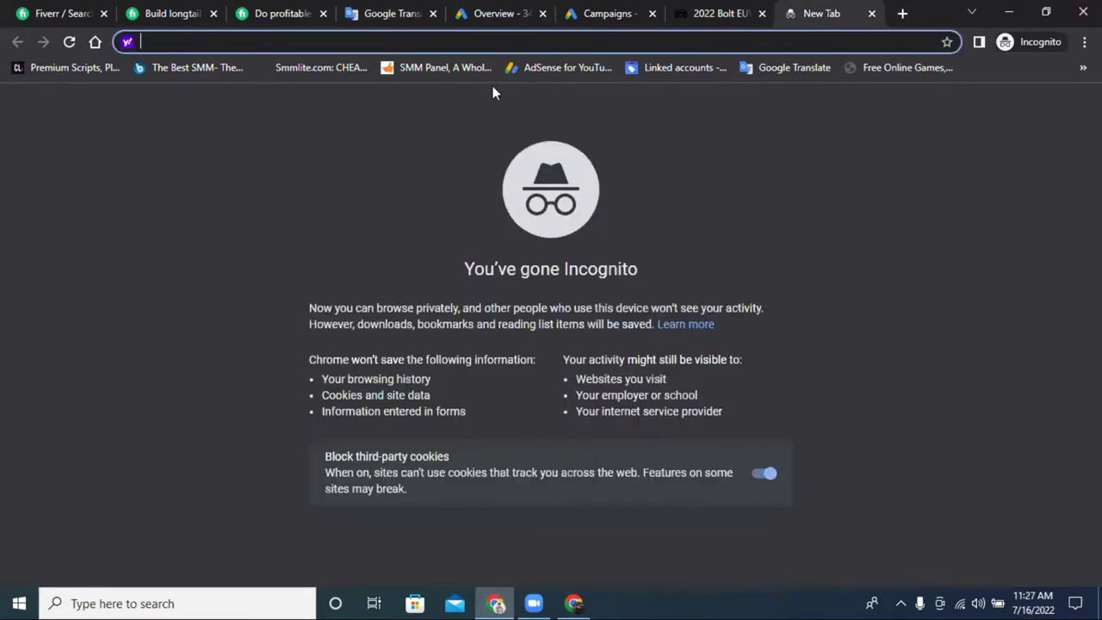
type("kur")
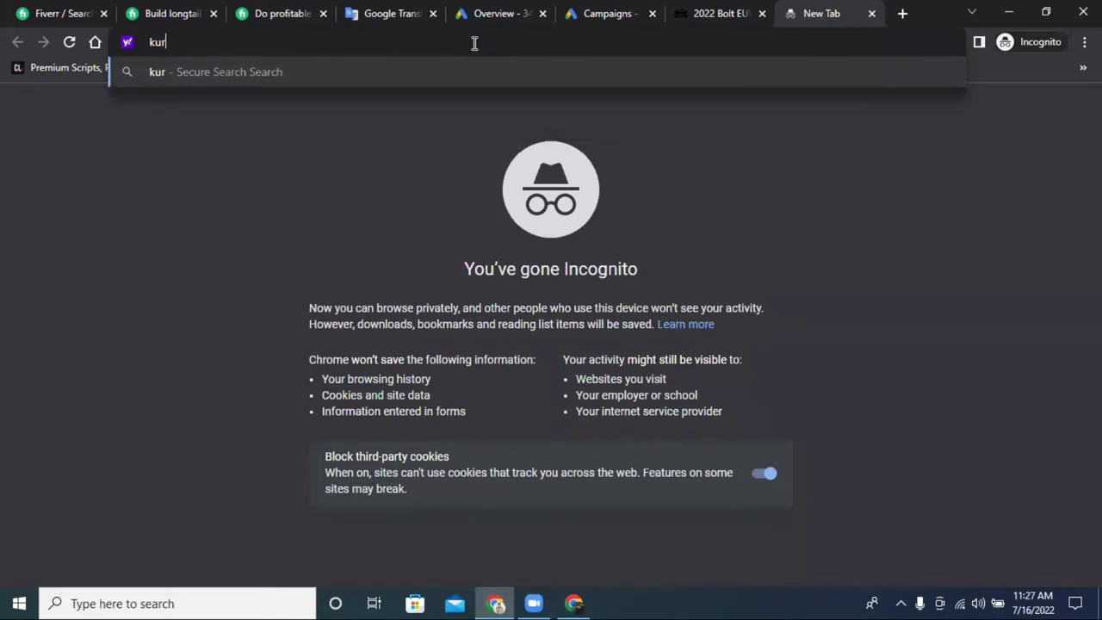
type("o")
key("BackSpace")
key("BackSpace")
key("BackSpace")
key("BackSpace")
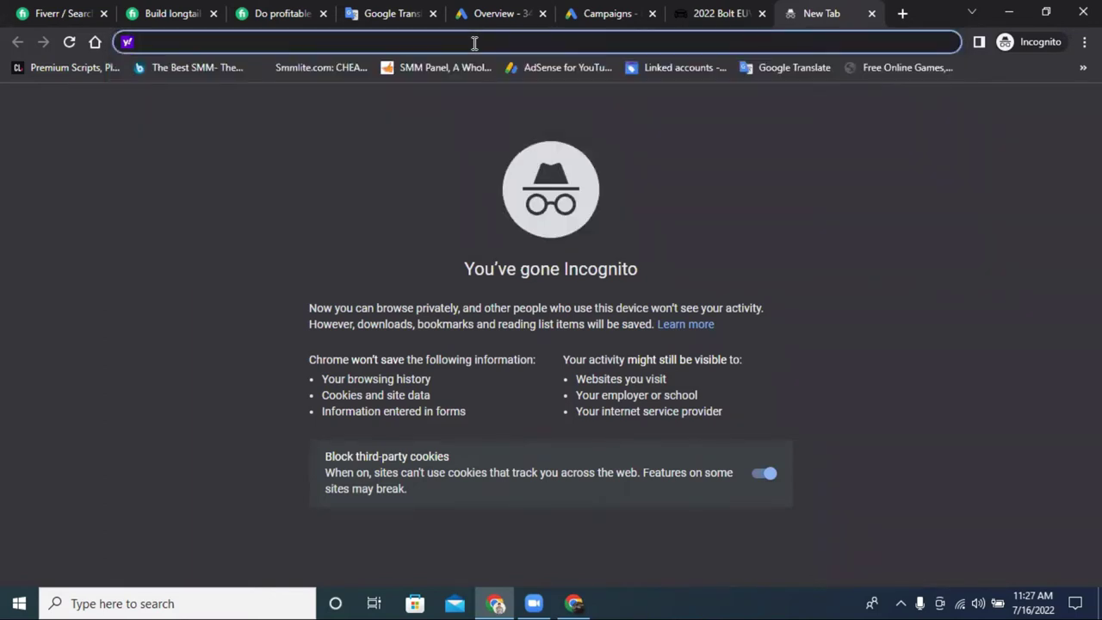
type("kur")
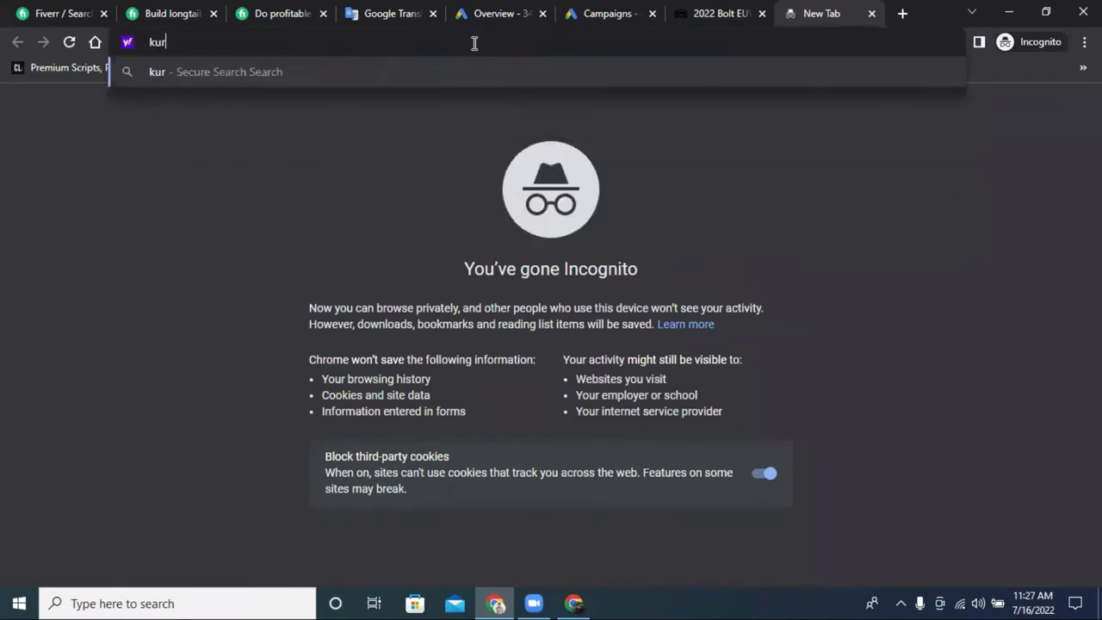
type("ulos ")
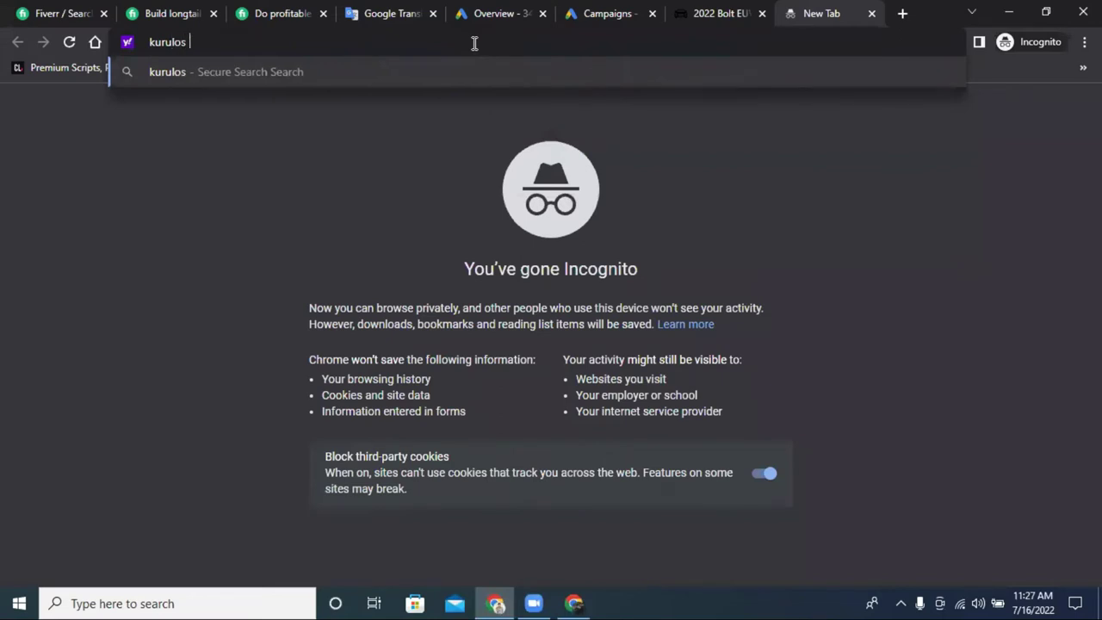
type("osman")
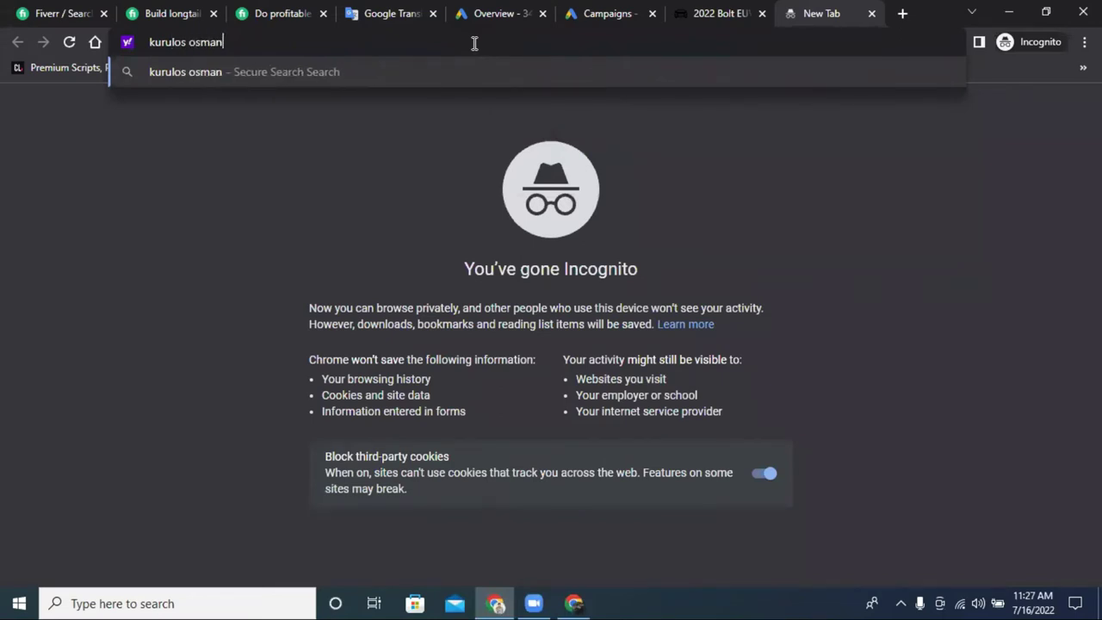
key("Return")
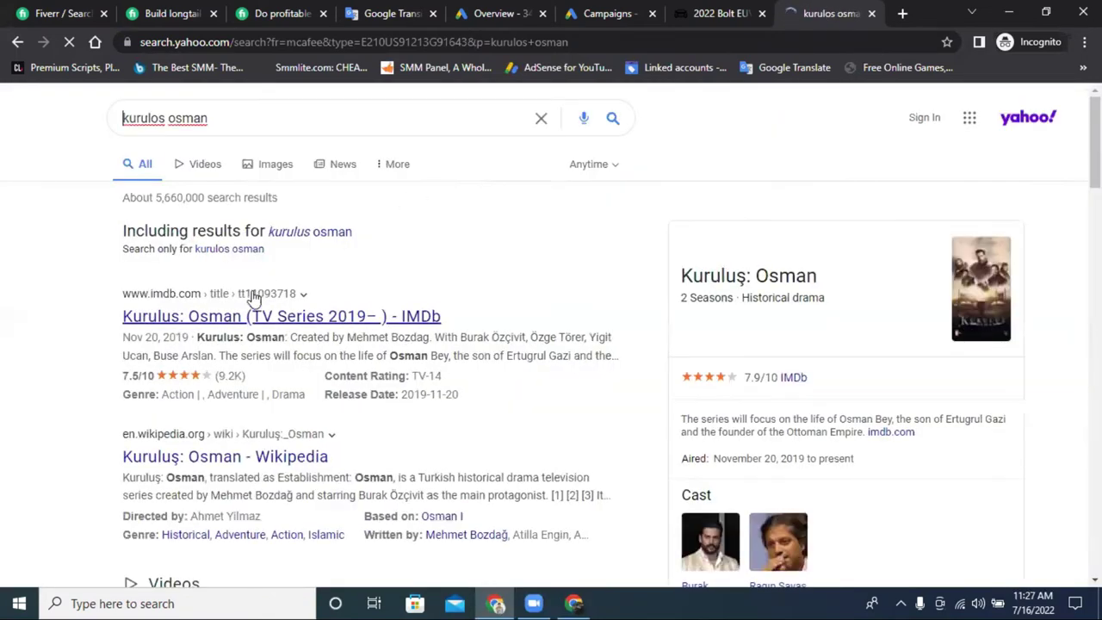
Open the IMDb result for Kurulus: Osman and scroll through it.
left_click(255, 303)
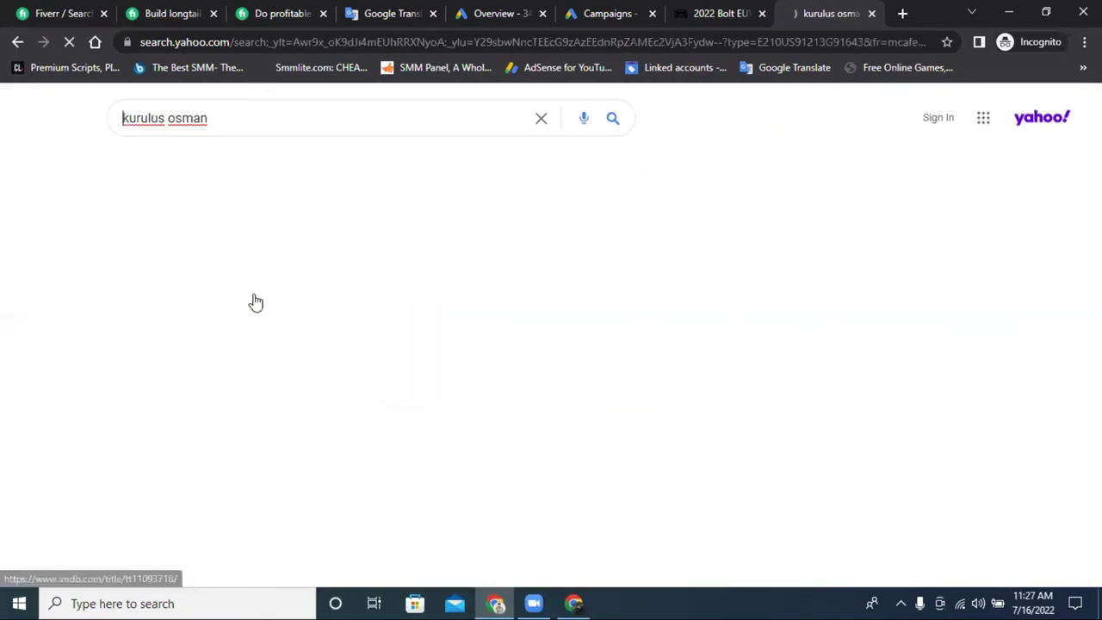
scroll(189, 262, "down", 3)
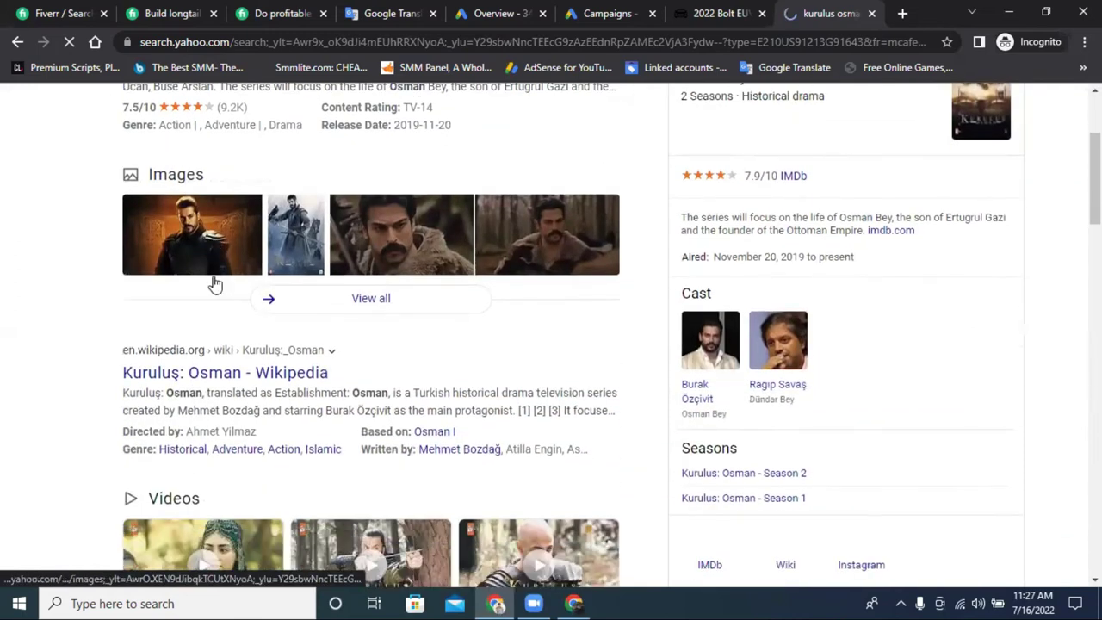
scroll(215, 284, "down", 5)
scroll(215, 294, "down", 1)
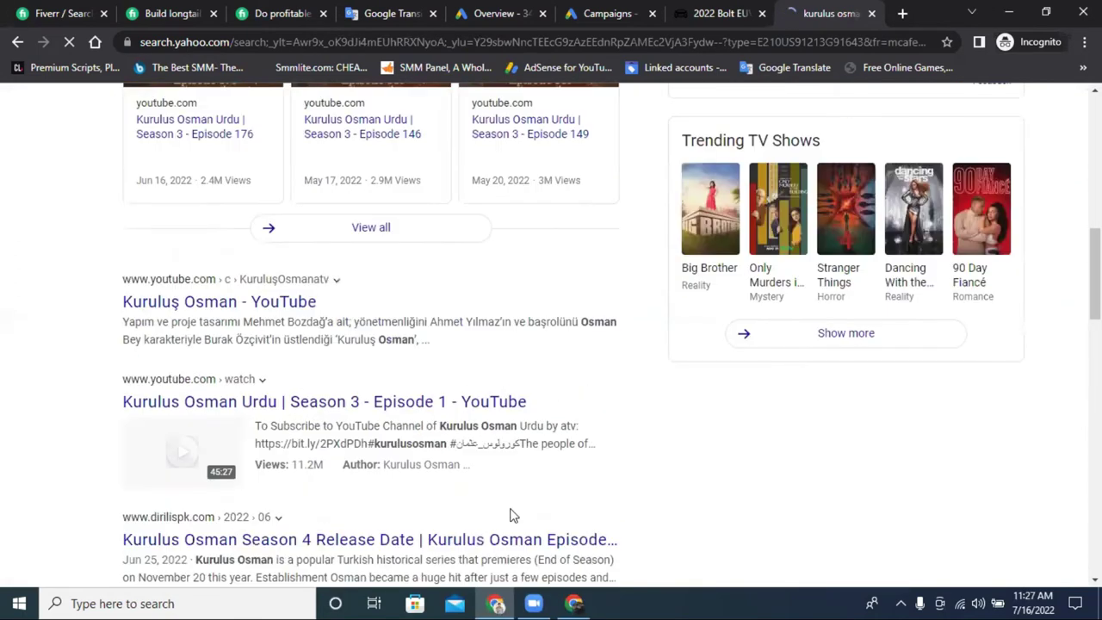
left_click(574, 602)
left_click(496, 603)
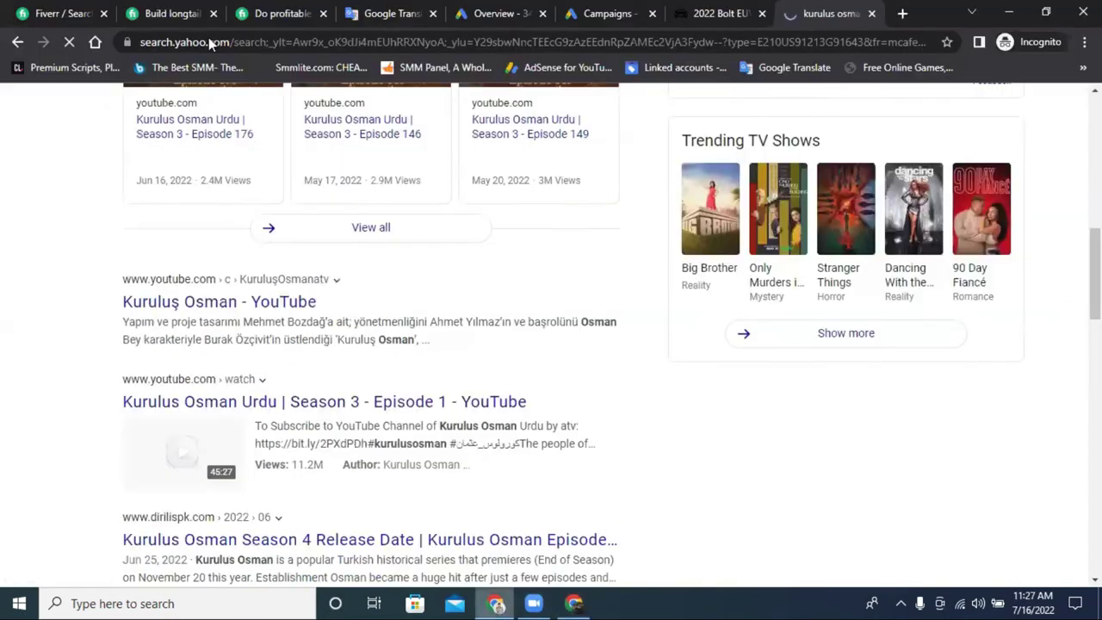
Copy the 'kurulus osman' query and run it in Google Search.
scroll(215, 172, "up", 10)
triple_click(203, 118)
right_click(228, 119)
left_click(264, 182)
left_click(573, 603)
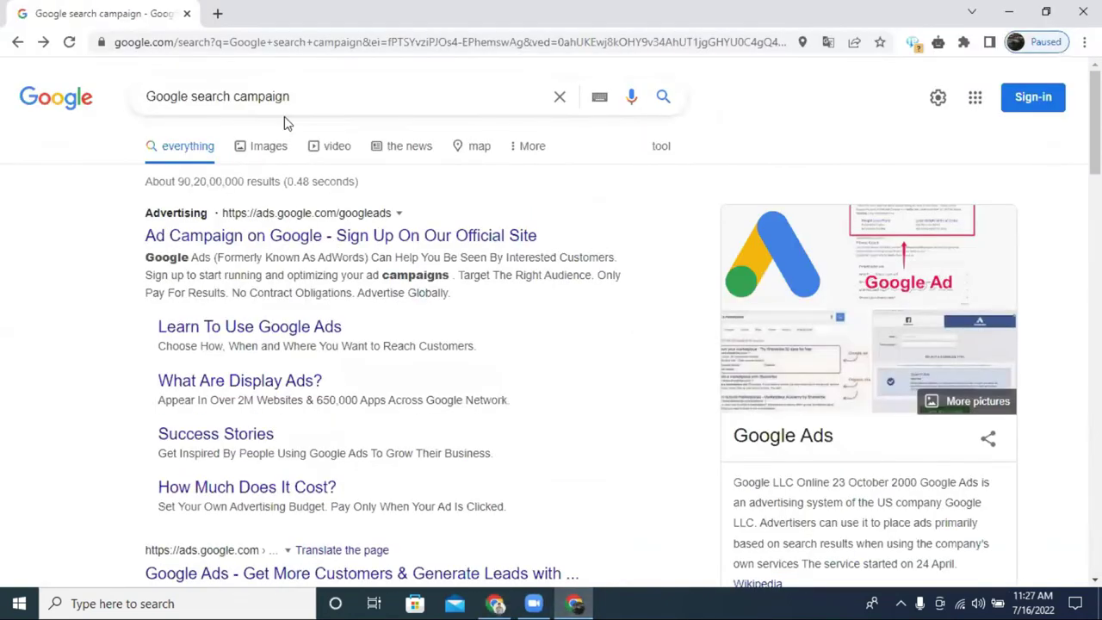
triple_click(284, 96)
right_click(291, 97)
left_click(343, 177)
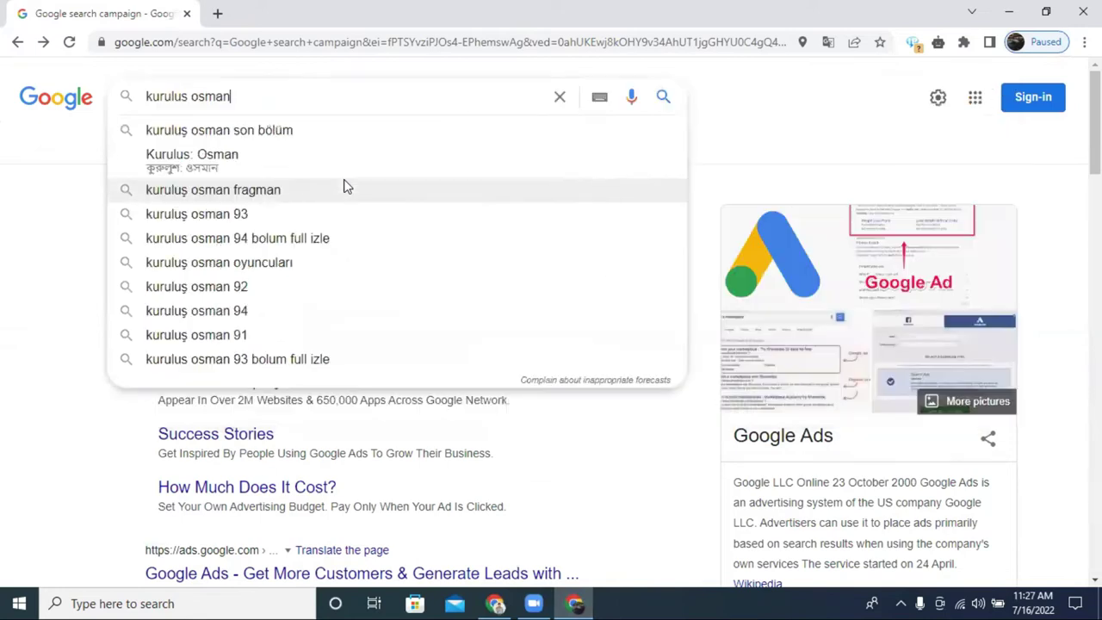
key("Return")
Open the osmanonlinebangla.com result and scroll its season and episode buttons.
scroll(344, 185, "down", 7)
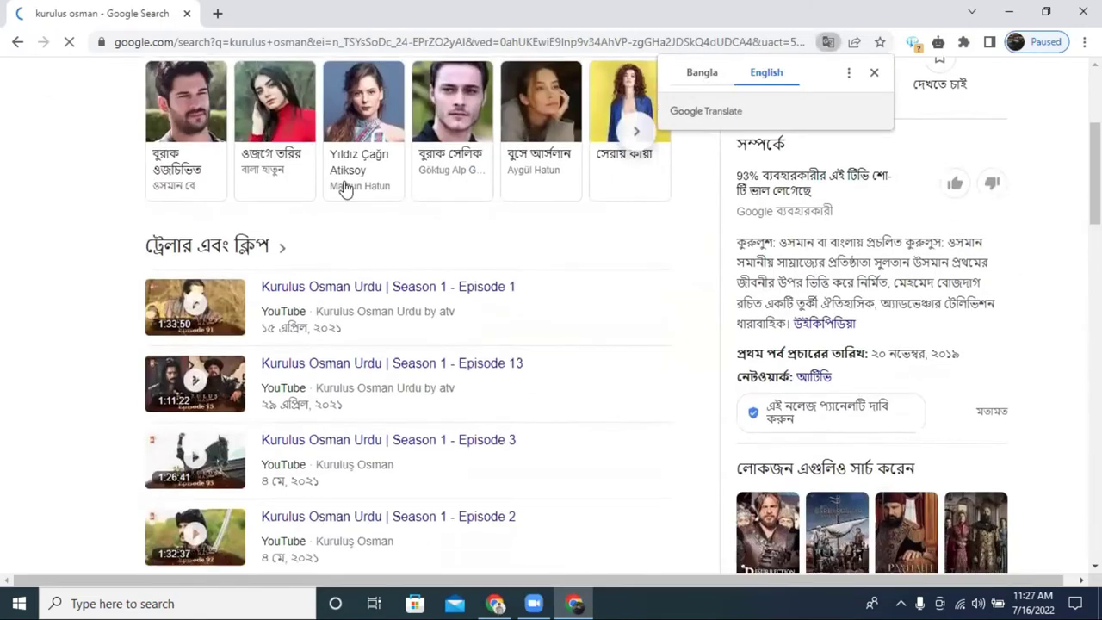
scroll(342, 191, "down", 2)
scroll(353, 206, "down", 2)
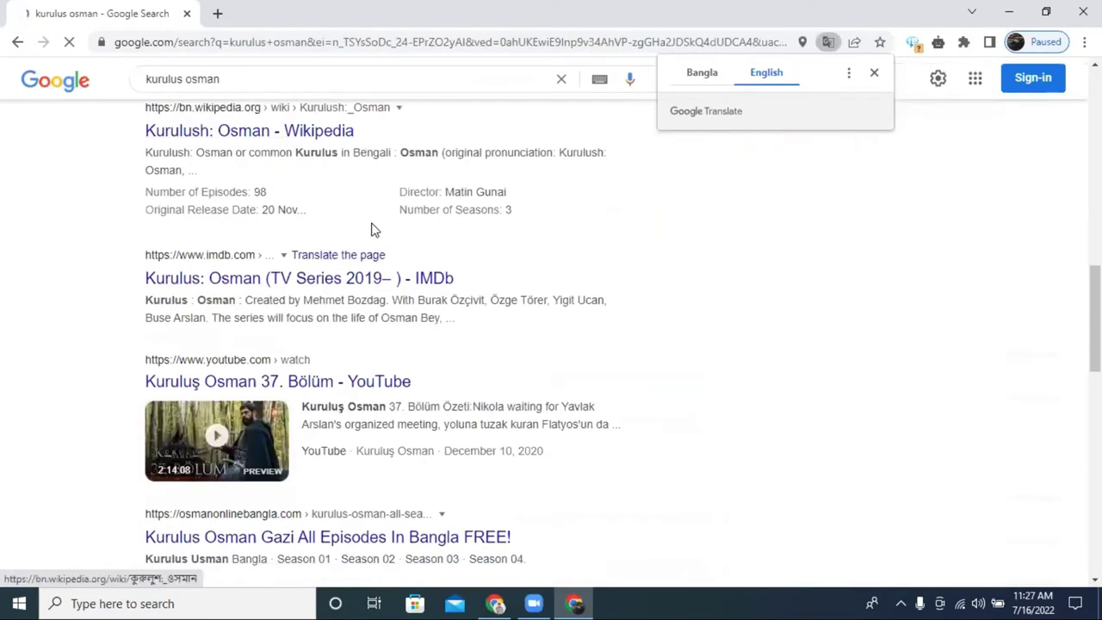
scroll(323, 297, "down", 1)
left_click(254, 467)
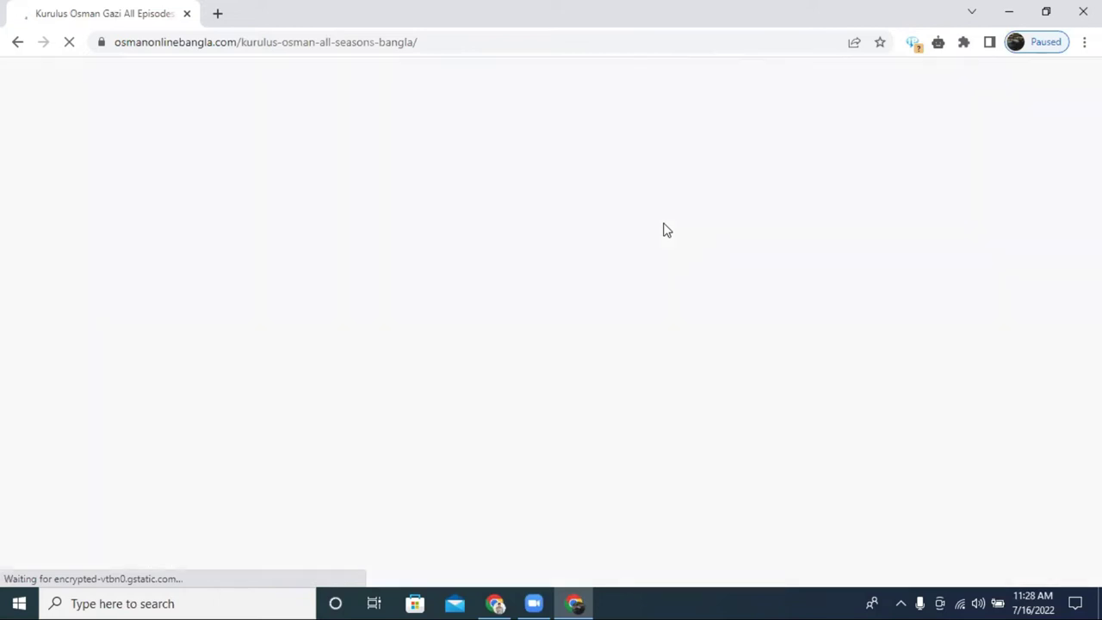
scroll(676, 226, "down", 1)
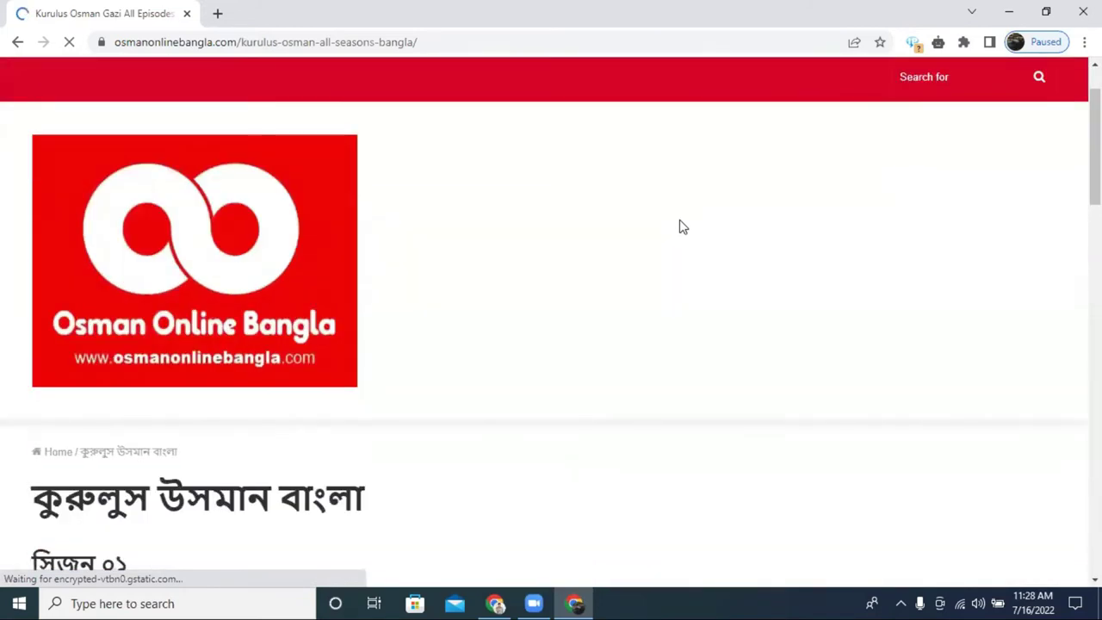
scroll(678, 227, "down", 8)
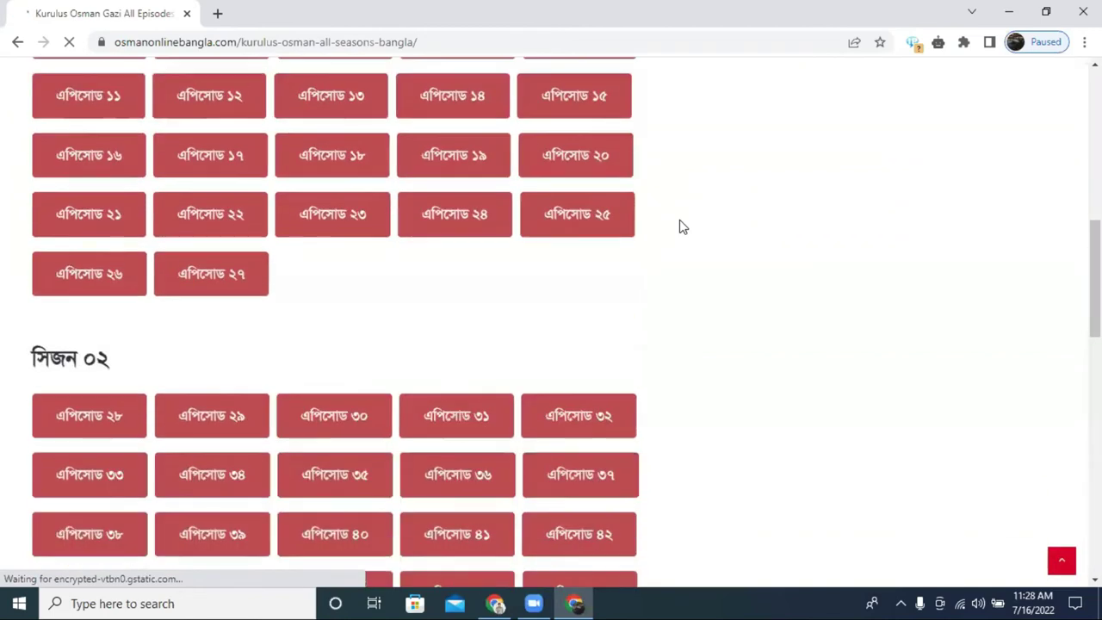
scroll(679, 227, "down", 10)
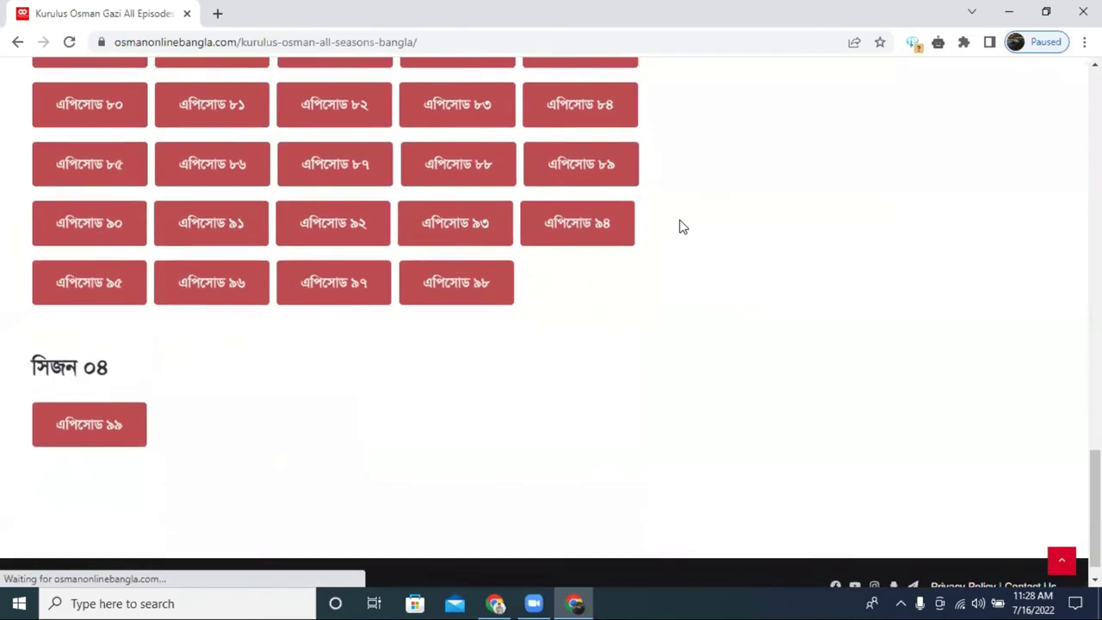
scroll(679, 226, "down", 1)
scroll(679, 226, "up", 10)
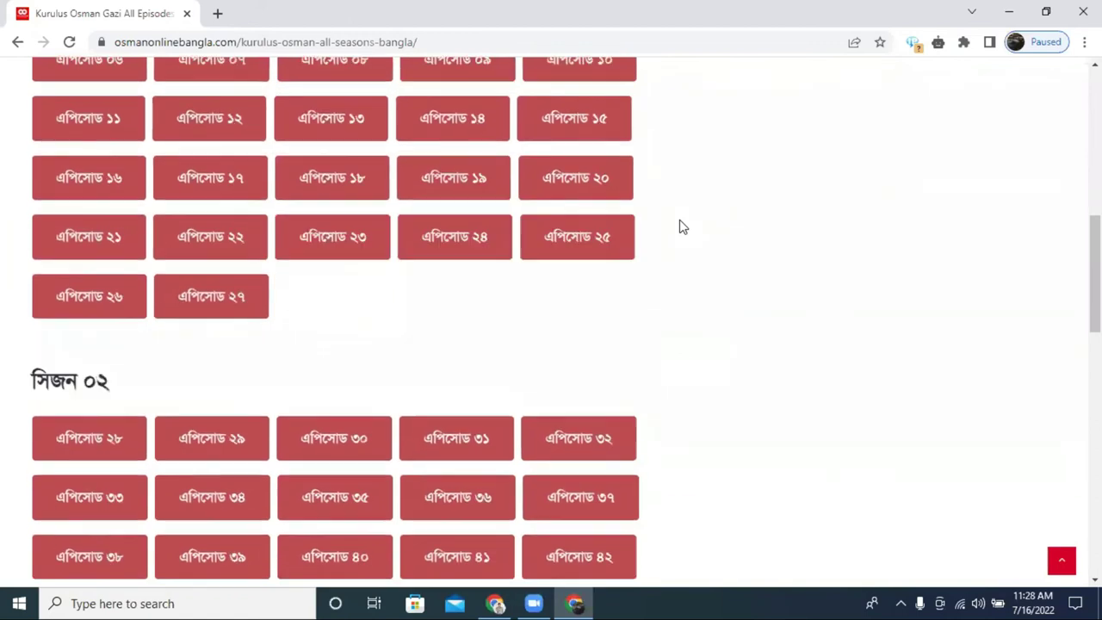
scroll(679, 227, "up", 8)
scroll(135, 370, "down", 7)
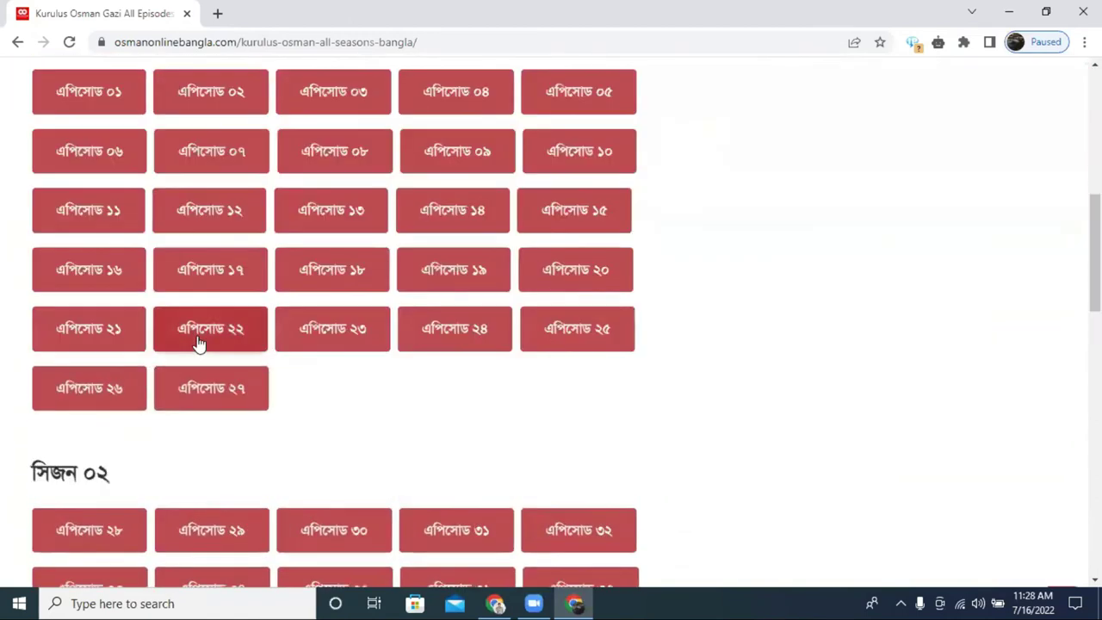
Open Kurulus Osman episode 27 in a new tab and scroll through its video servers.
left_click(208, 402)
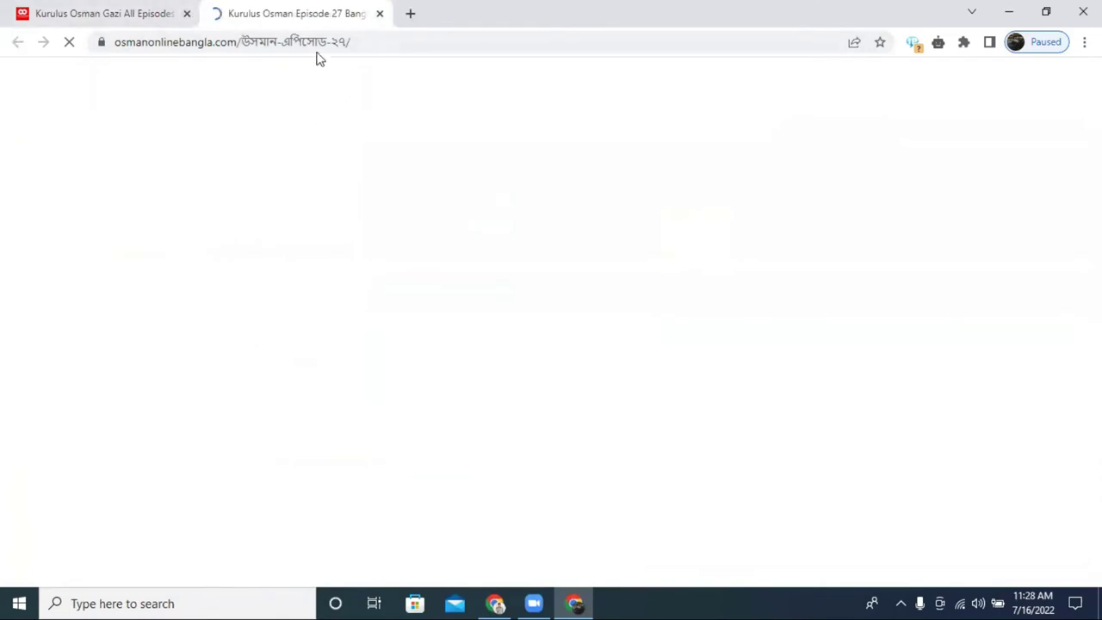
scroll(369, 278, "down", 7)
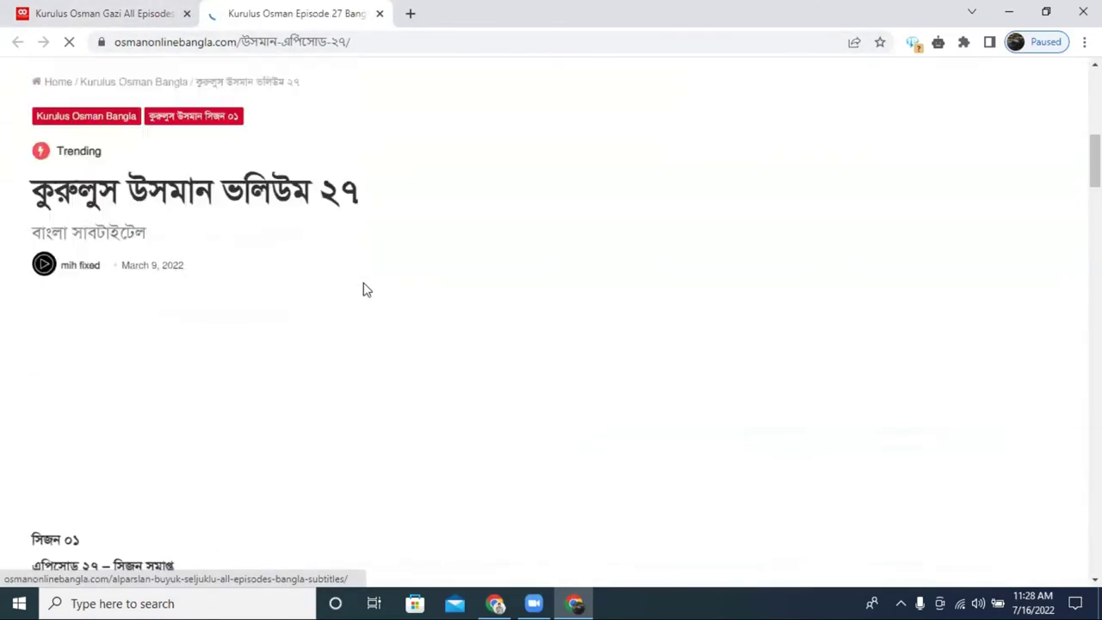
scroll(458, 273, "down", 8)
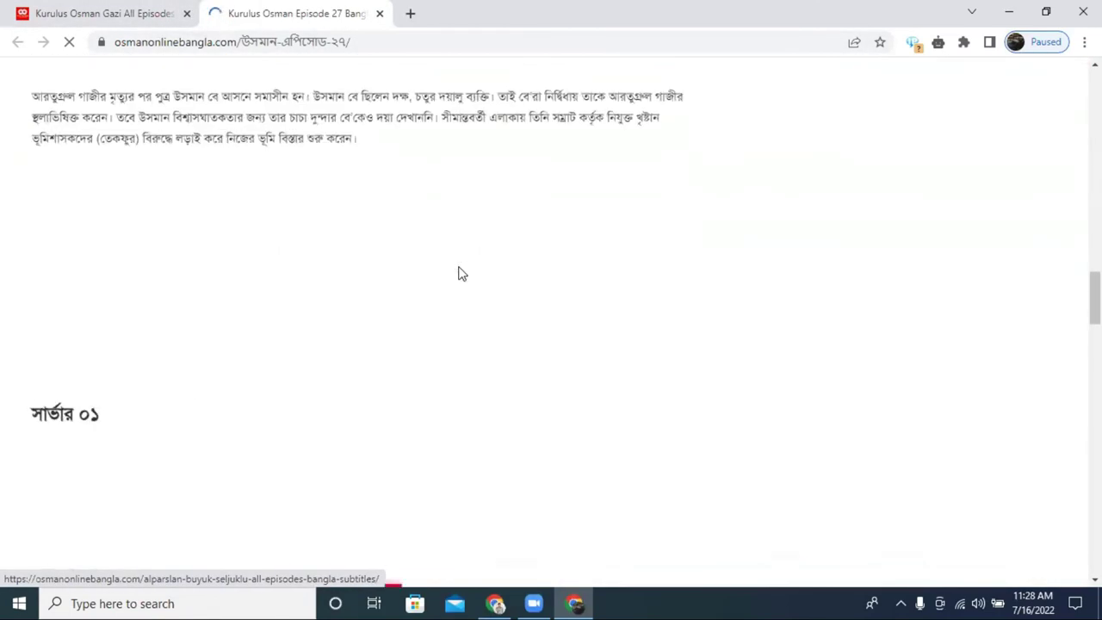
scroll(458, 274, "down", 10)
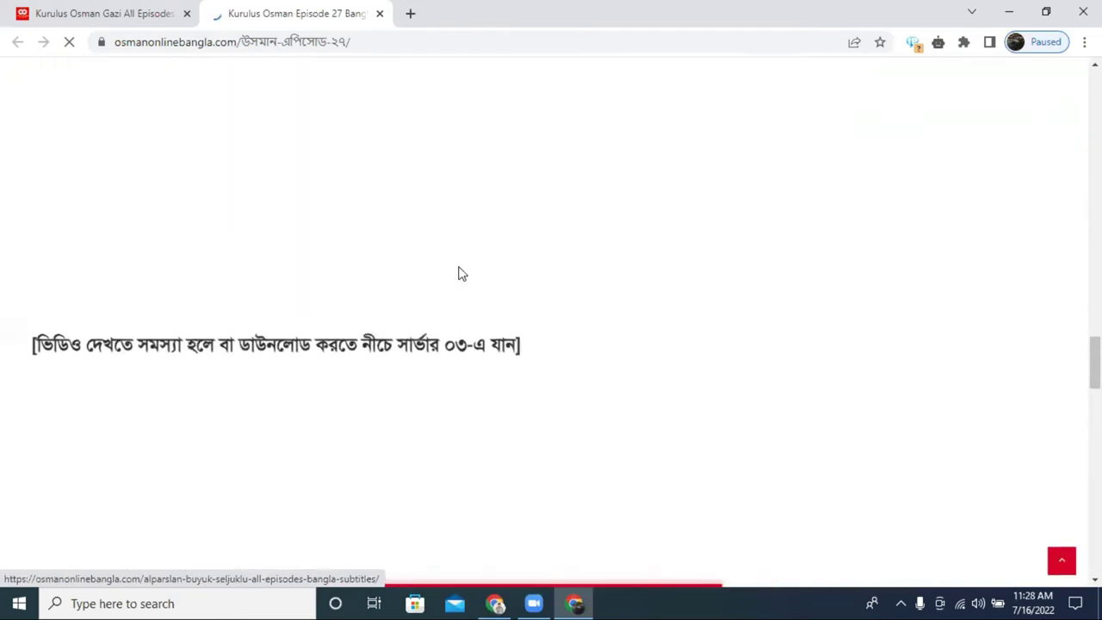
scroll(458, 274, "up", 10)
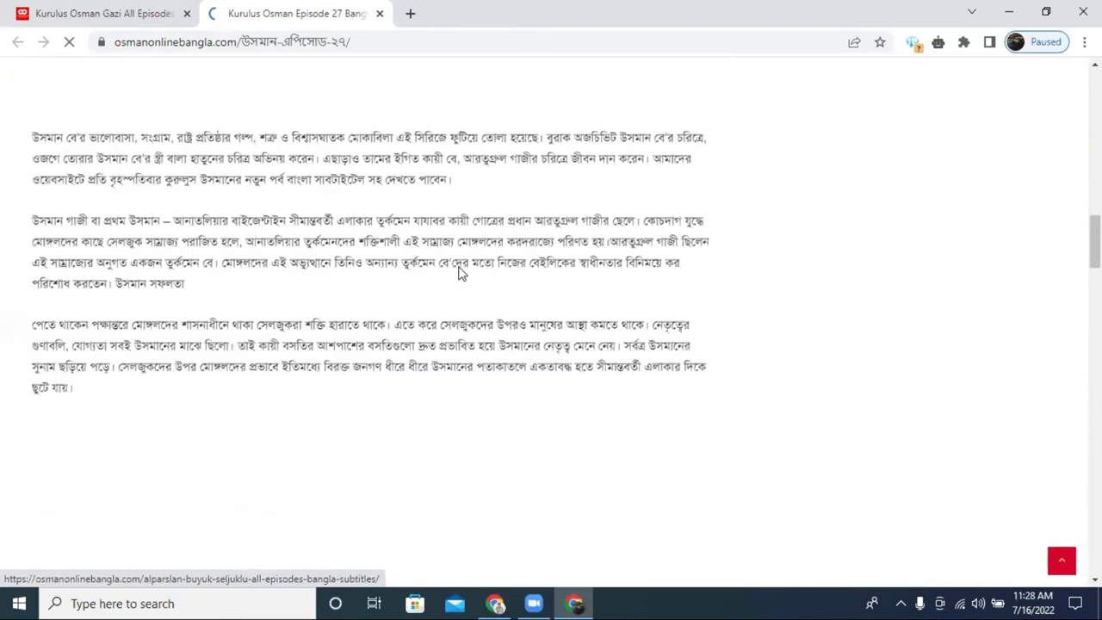
scroll(458, 274, "up", 5)
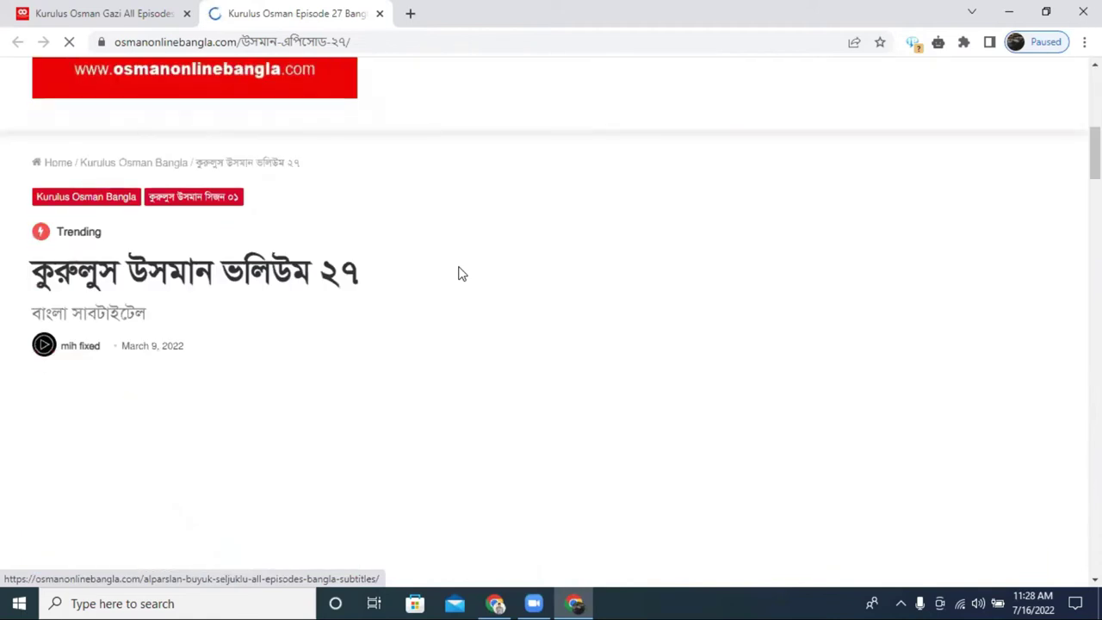
scroll(458, 274, "down", 10)
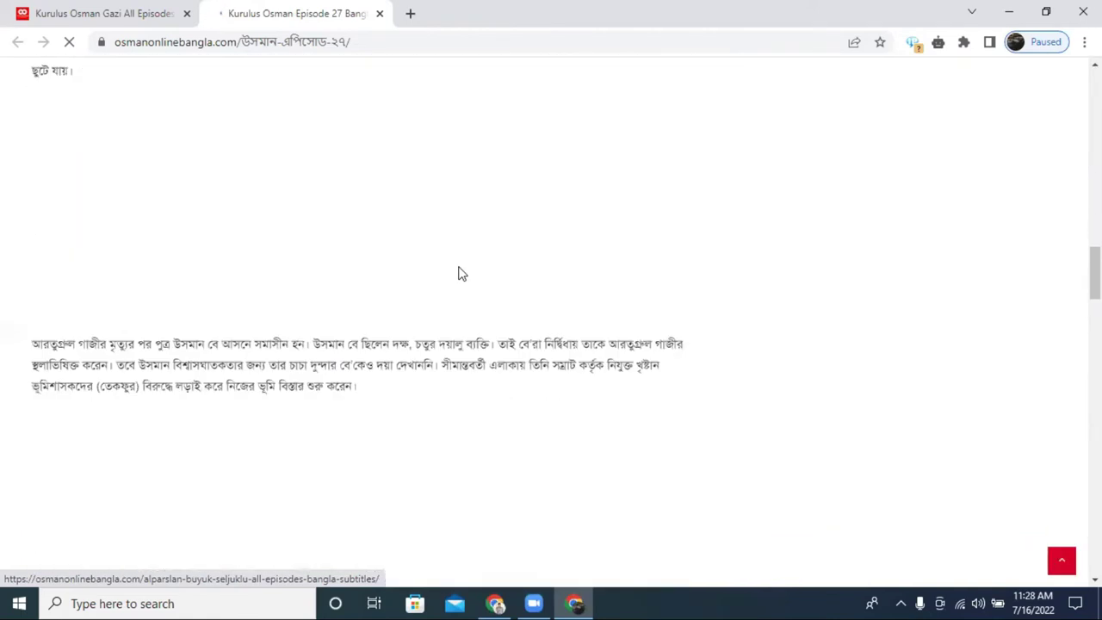
scroll(457, 274, "down", 15)
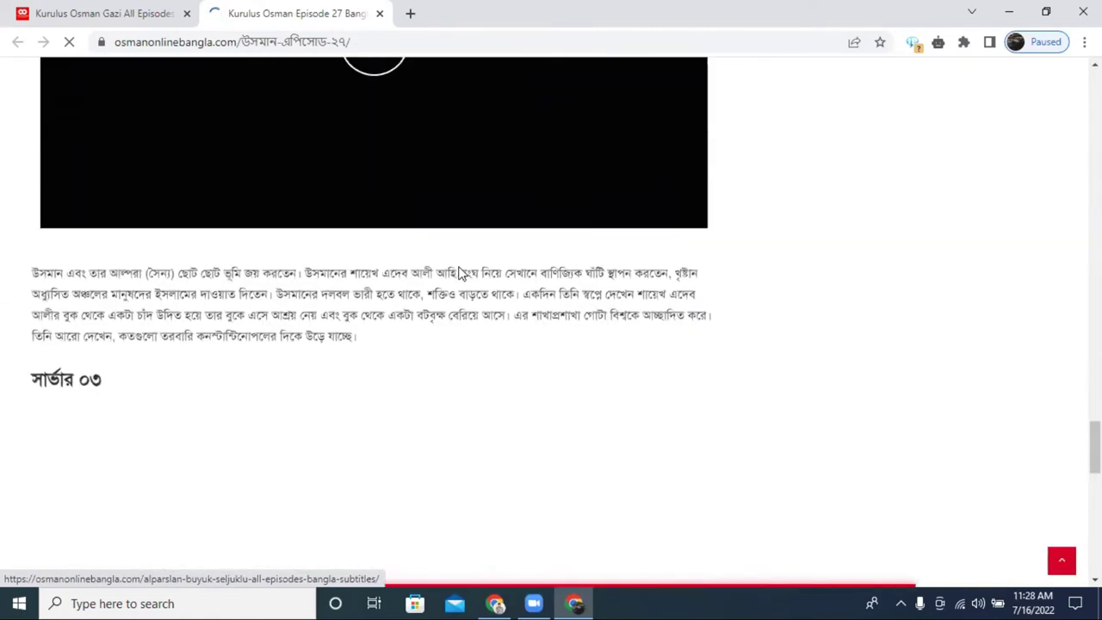
scroll(458, 274, "down", 10)
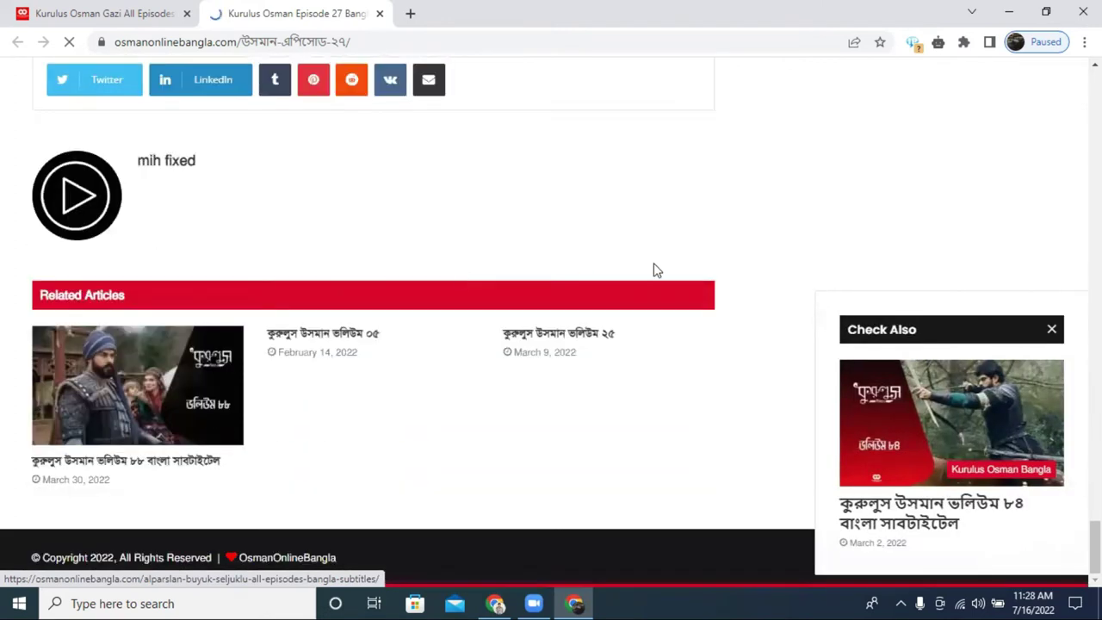
scroll(652, 270, "up", 10)
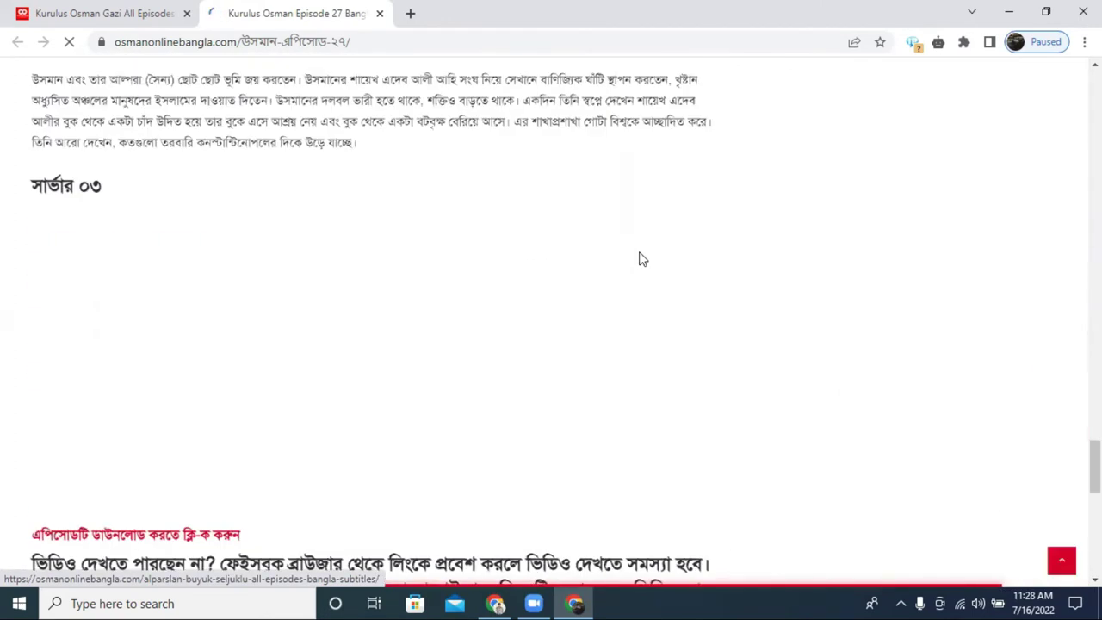
scroll(639, 259, "up", 10)
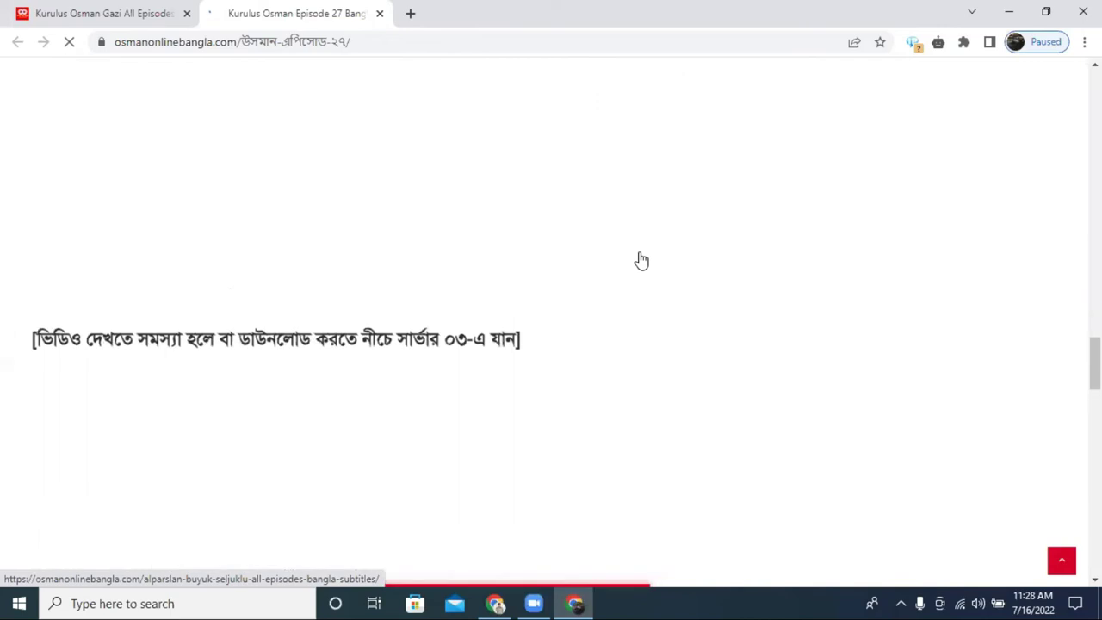
scroll(642, 260, "up", 10)
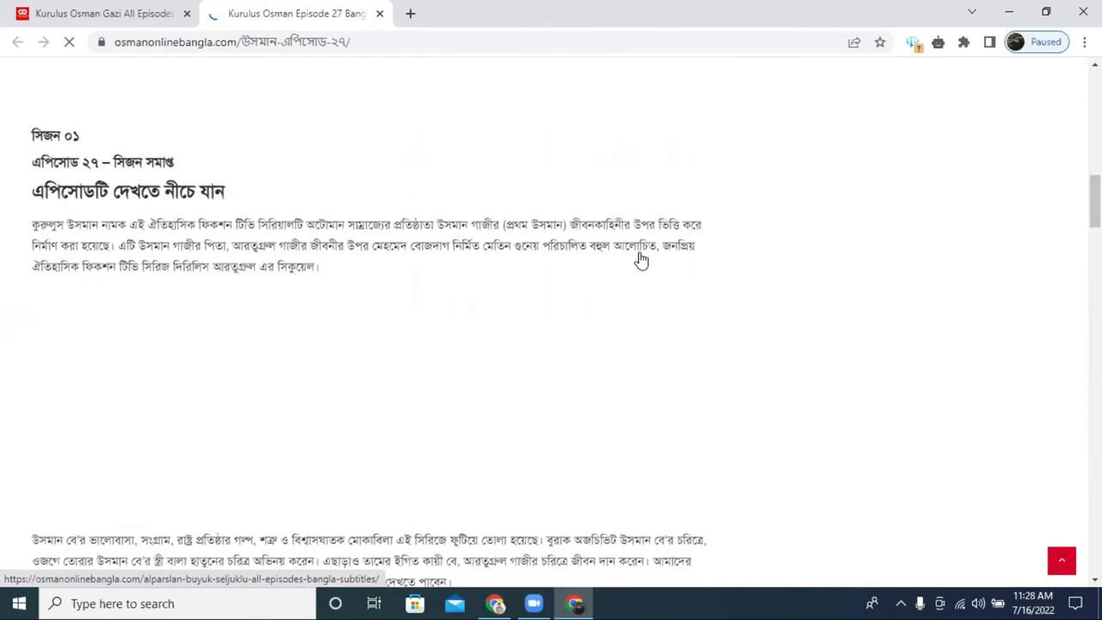
scroll(639, 258, "up", 5)
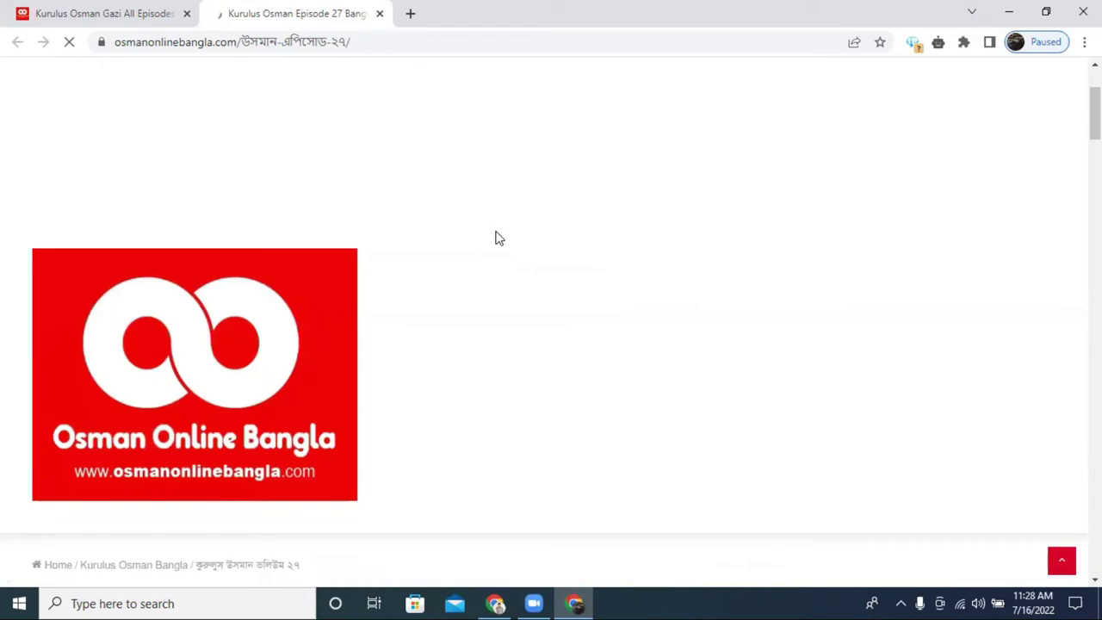
scroll(496, 239, "down", 10)
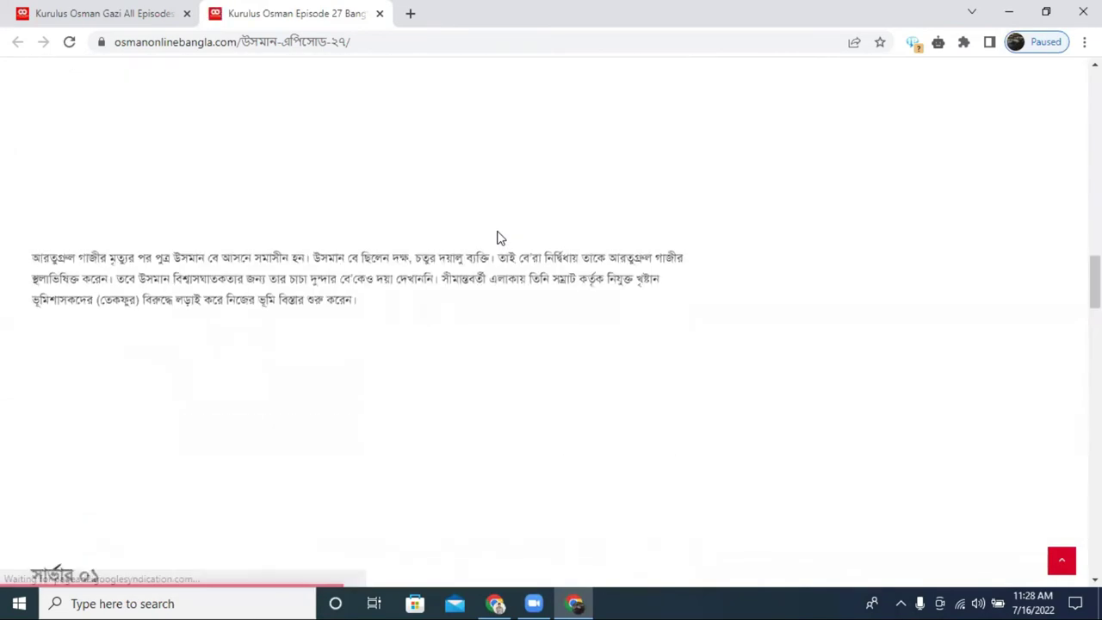
scroll(497, 239, "up", 10)
scroll(496, 238, "up", 3)
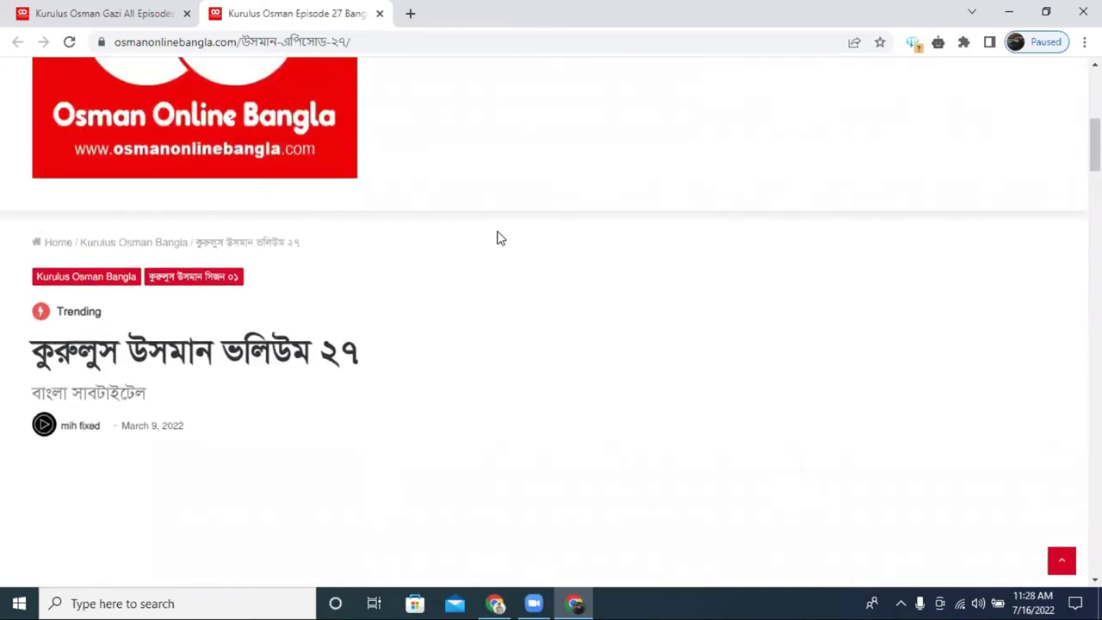
scroll(496, 238, "down", 10)
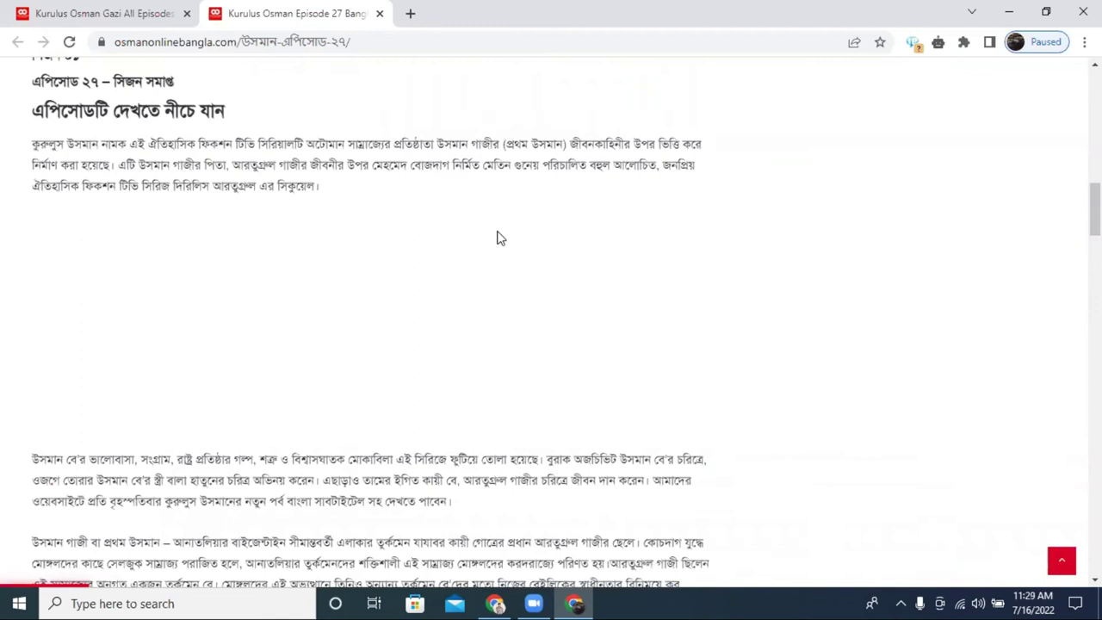
scroll(496, 239, "down", 3)
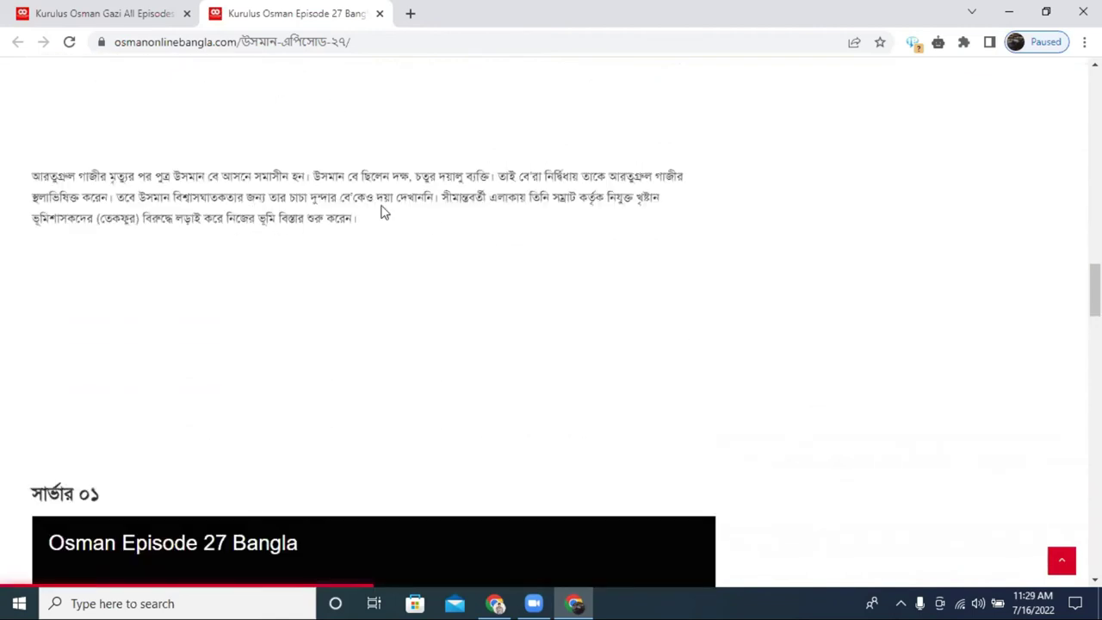
scroll(431, 206, "down", 18)
scroll(436, 207, "down", 10)
scroll(439, 206, "down", 3)
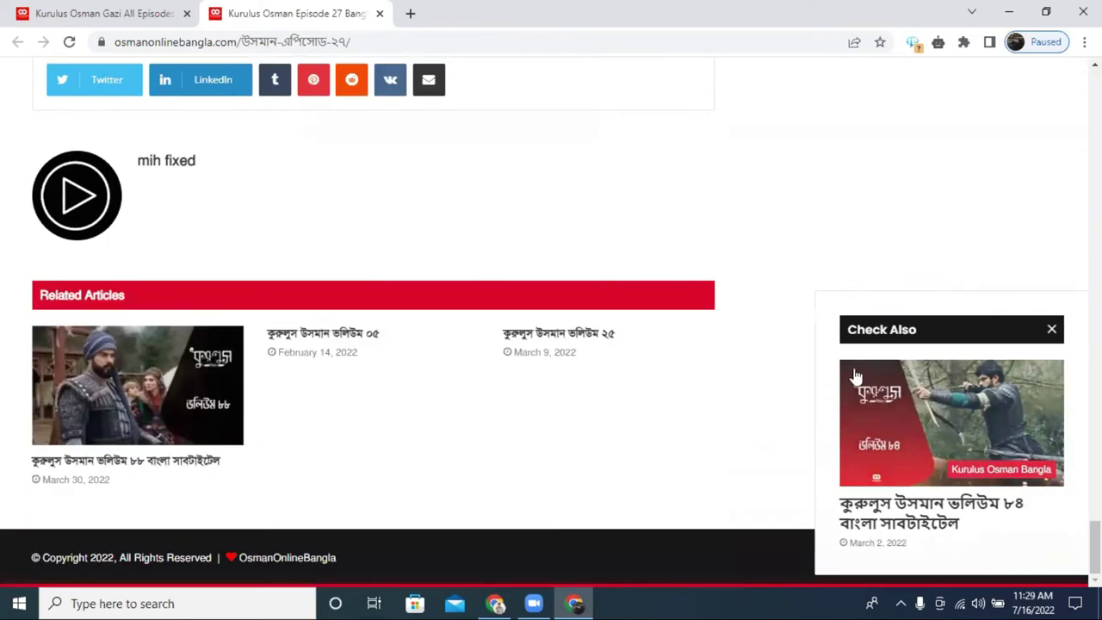
scroll(671, 318, "up", 10)
scroll(667, 317, "up", 15)
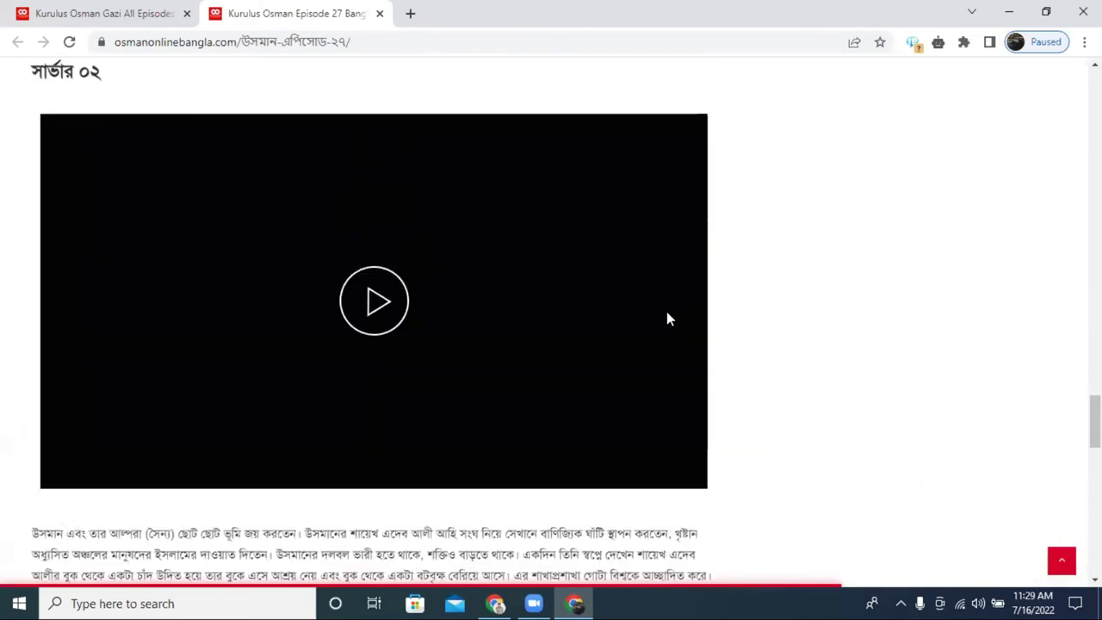
scroll(663, 315, "up", 10)
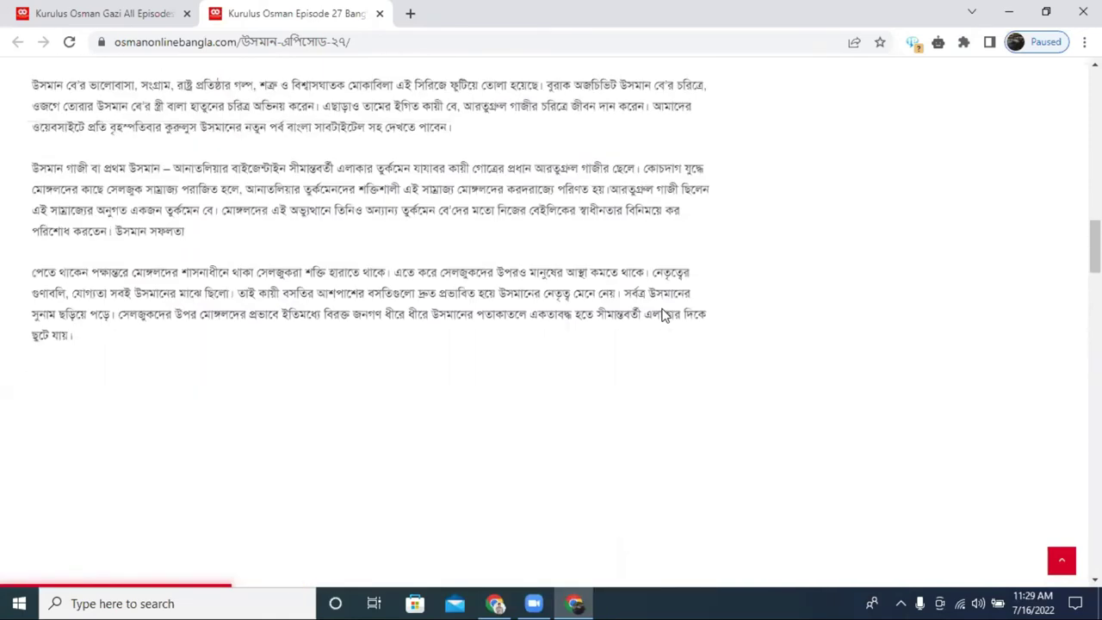
scroll(276, 306, "up", 5)
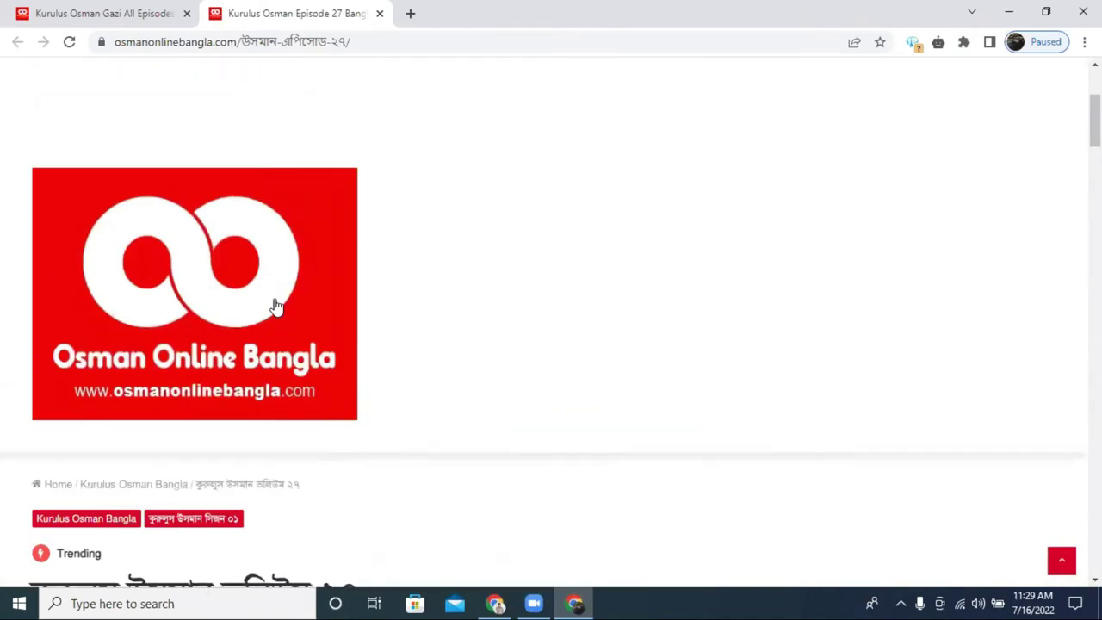
Close the episode 27 tab and bring up Google Translate in the Incognito window.
left_click(380, 14)
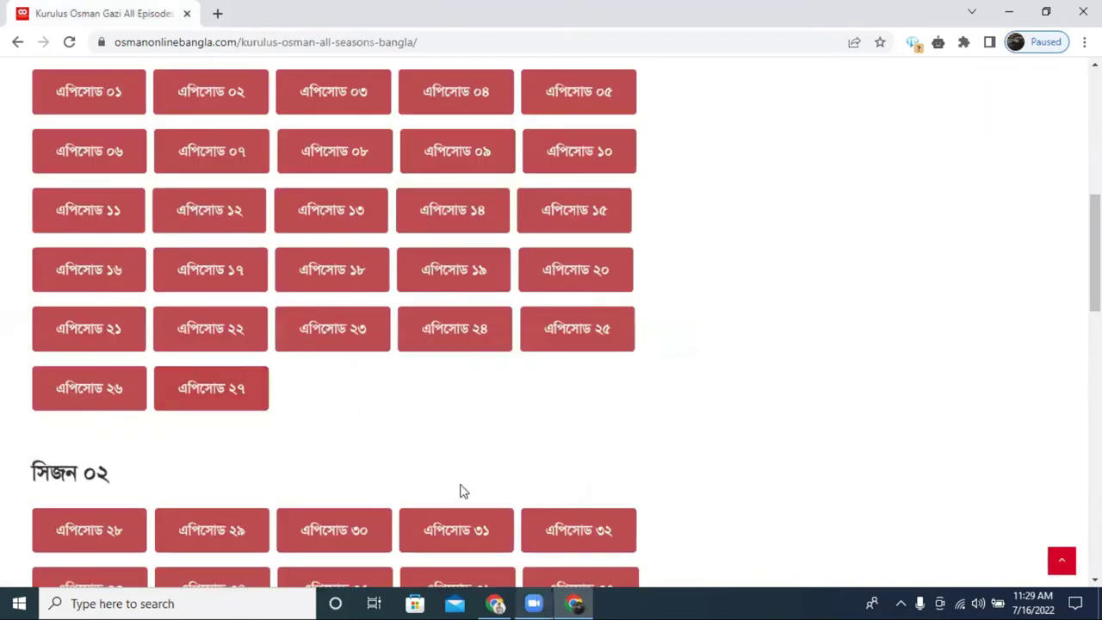
left_click(495, 602)
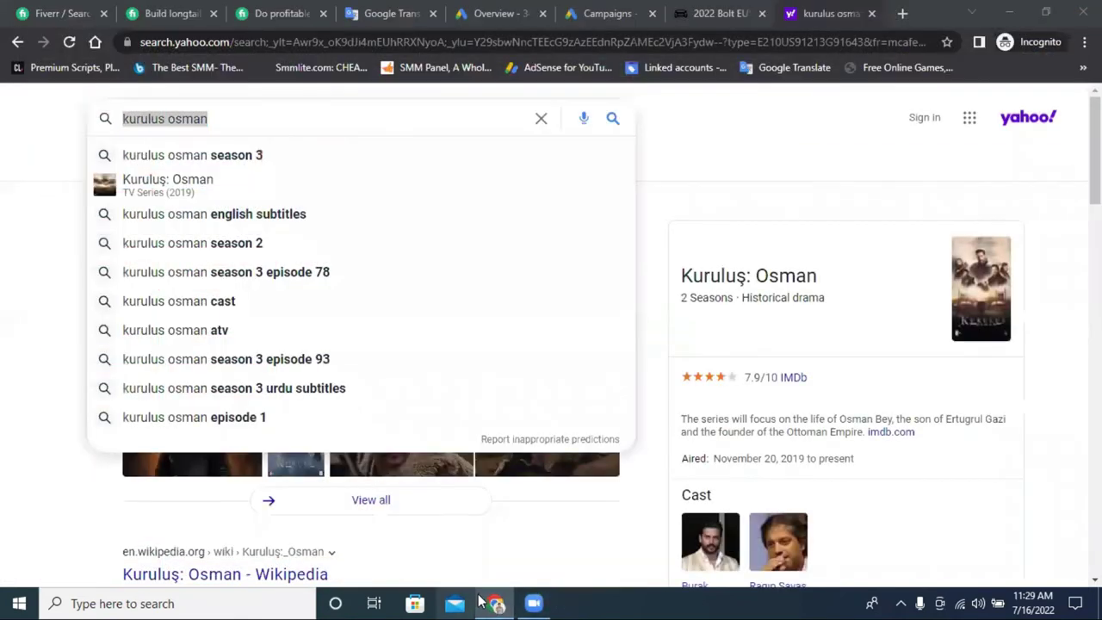
left_click(496, 603)
left_click(499, 602)
left_click(389, 12)
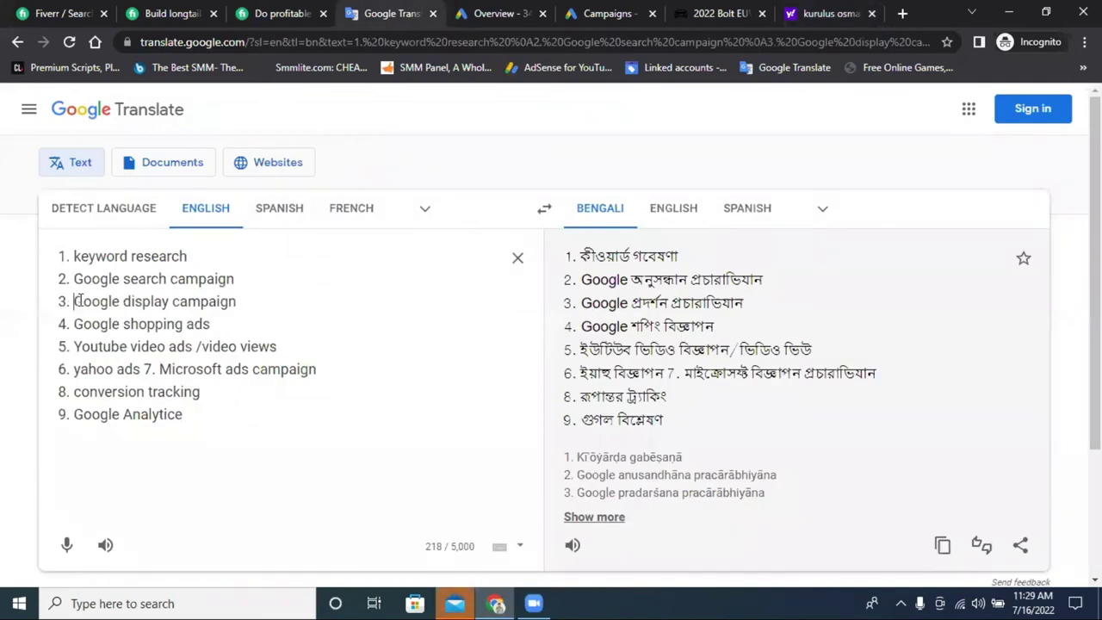
Copy 'Google display campaign' and search it from a new tab's address bar.
left_click_drag(72, 301, 244, 301)
right_click(215, 307)
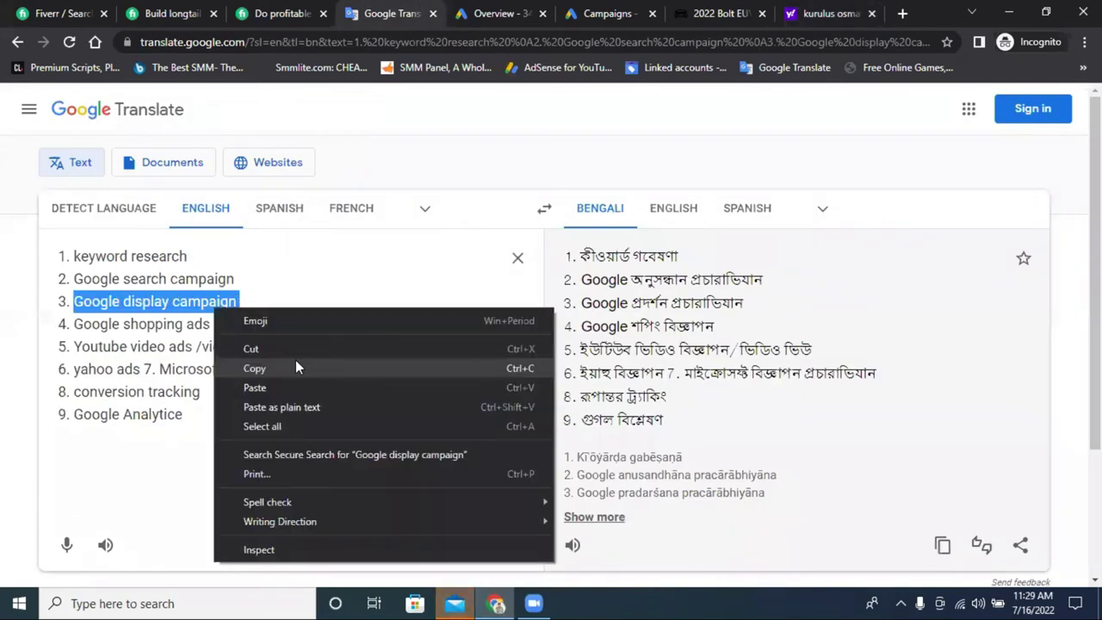
left_click(295, 365)
left_click(902, 12)
right_click(527, 45)
left_click(579, 153)
key("Return")
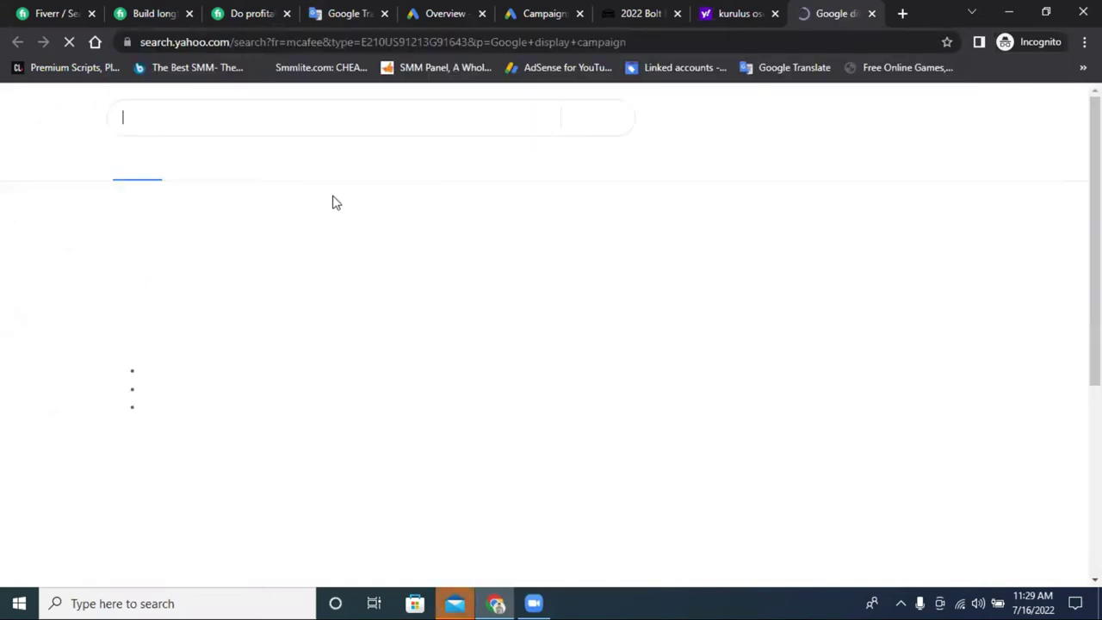
Show image results for 'Google display campaign' and enlarge the Capital Gazette example.
left_click(264, 167)
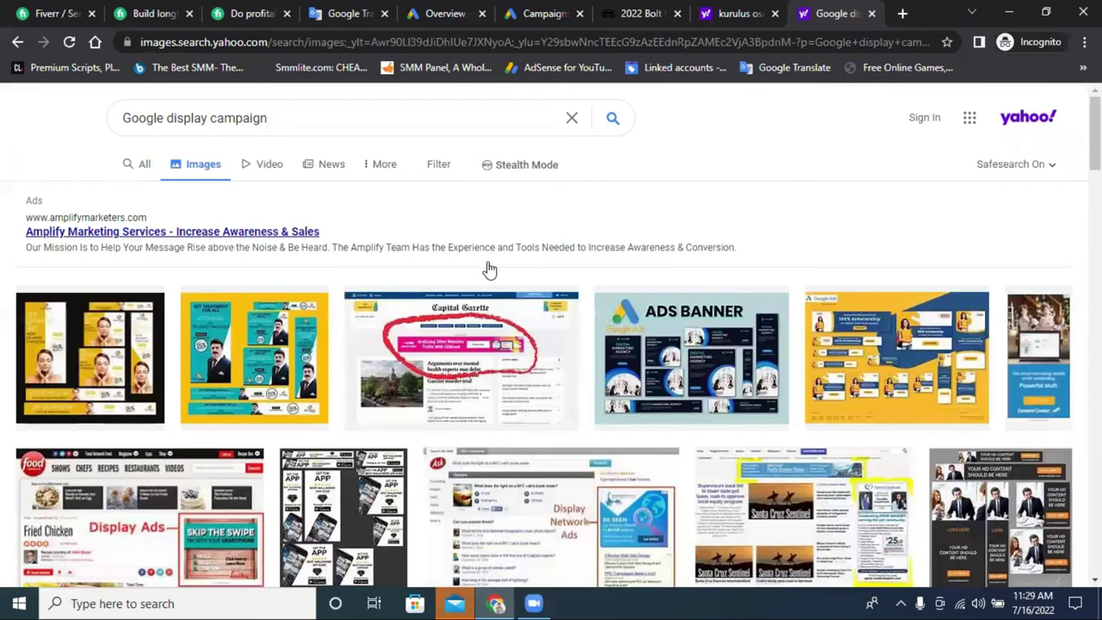
left_click(448, 345)
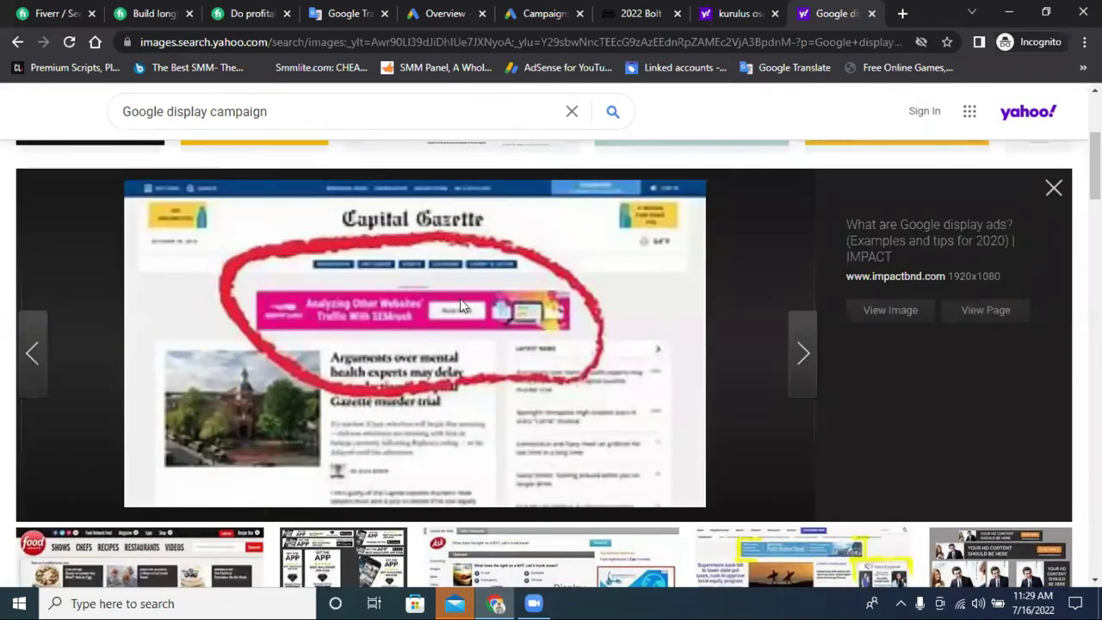
scroll(444, 314, "down", 4)
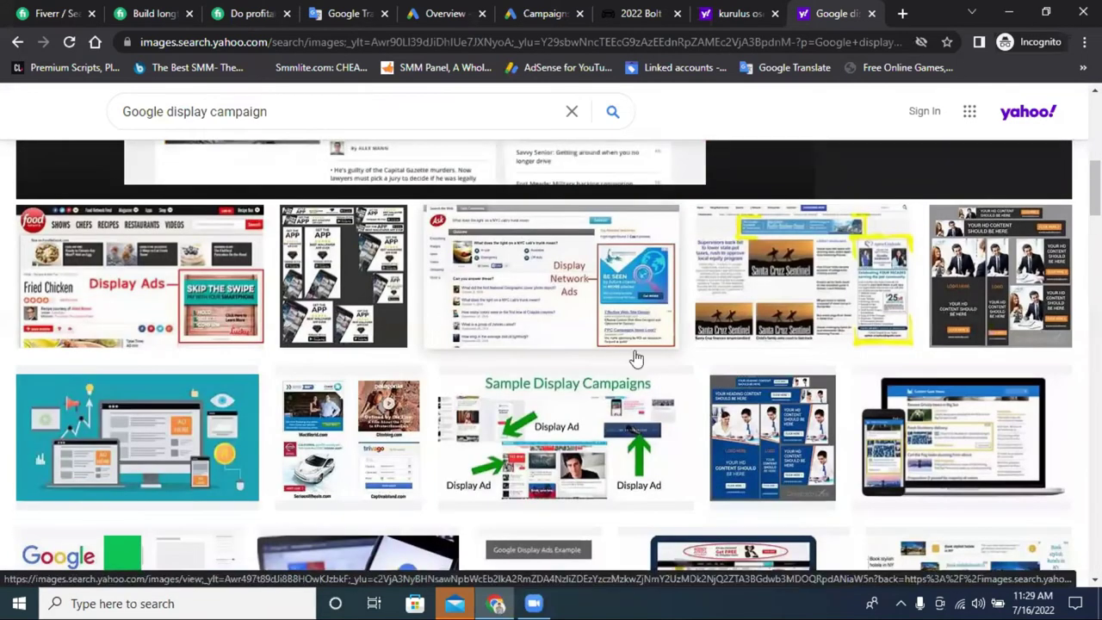
scroll(410, 314, "up", 4)
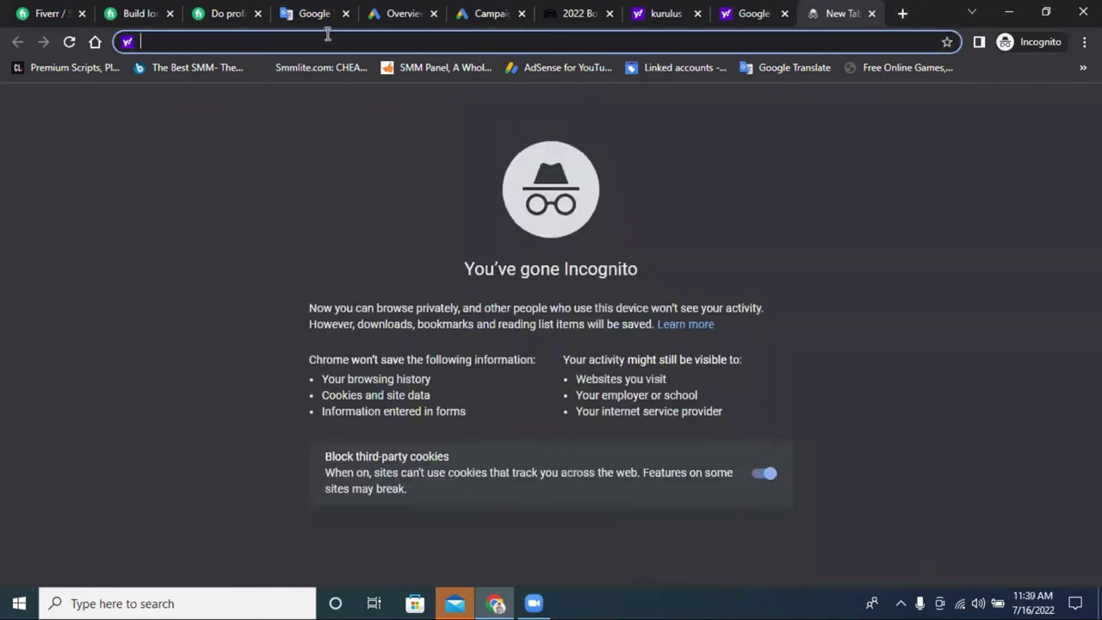
Search for 'prothmallo', open the Prothom Alo website and answer its news-alert prompt.
type("pr")
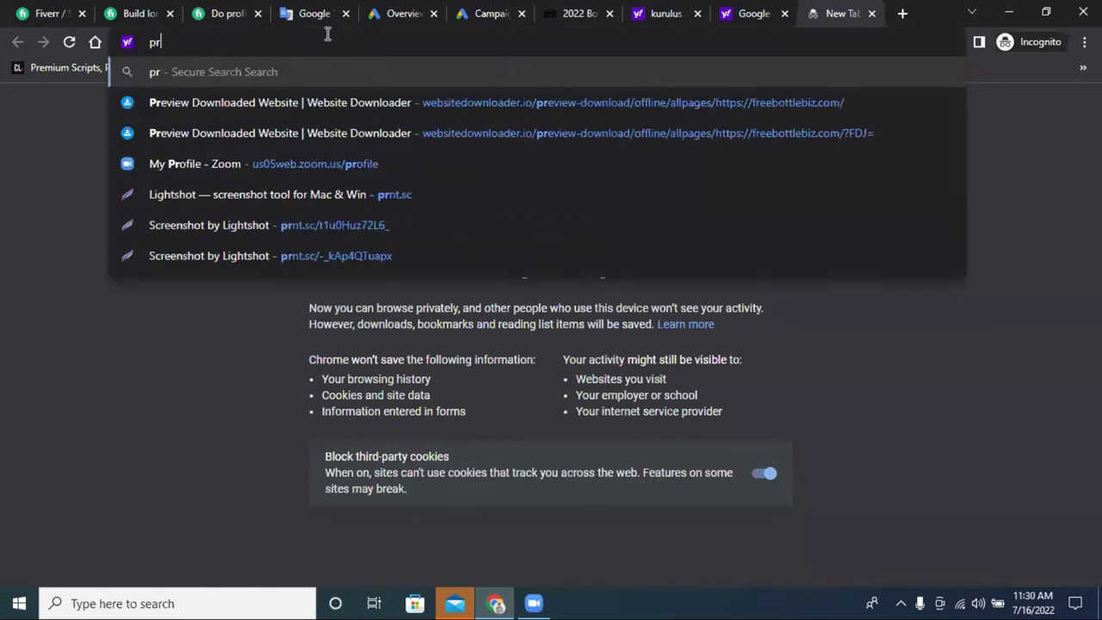
type("othma")
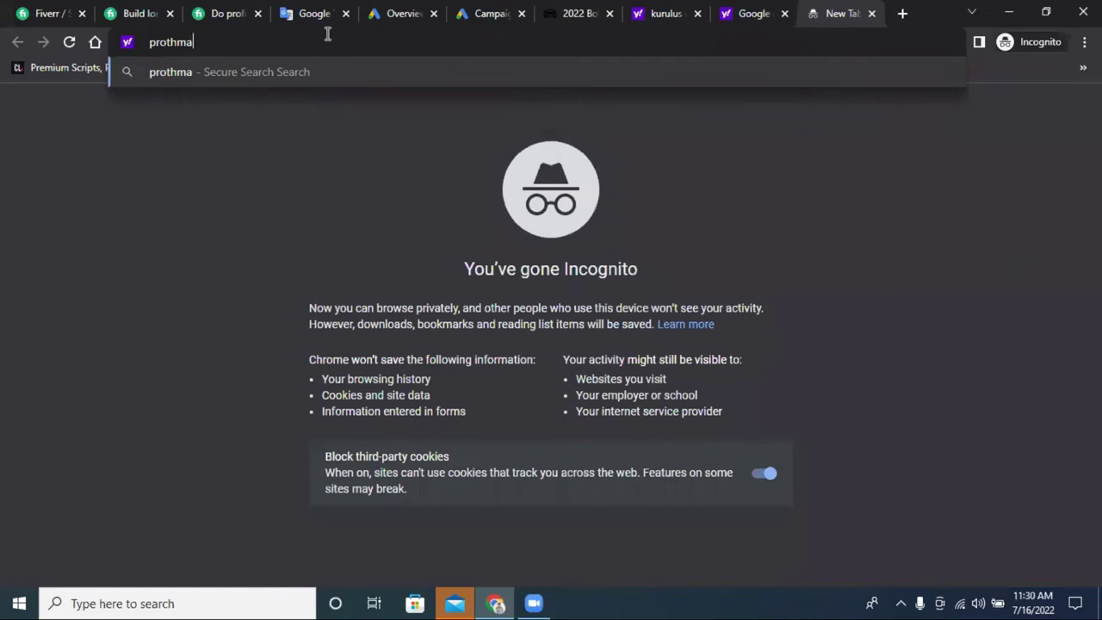
type("llo")
key("Return")
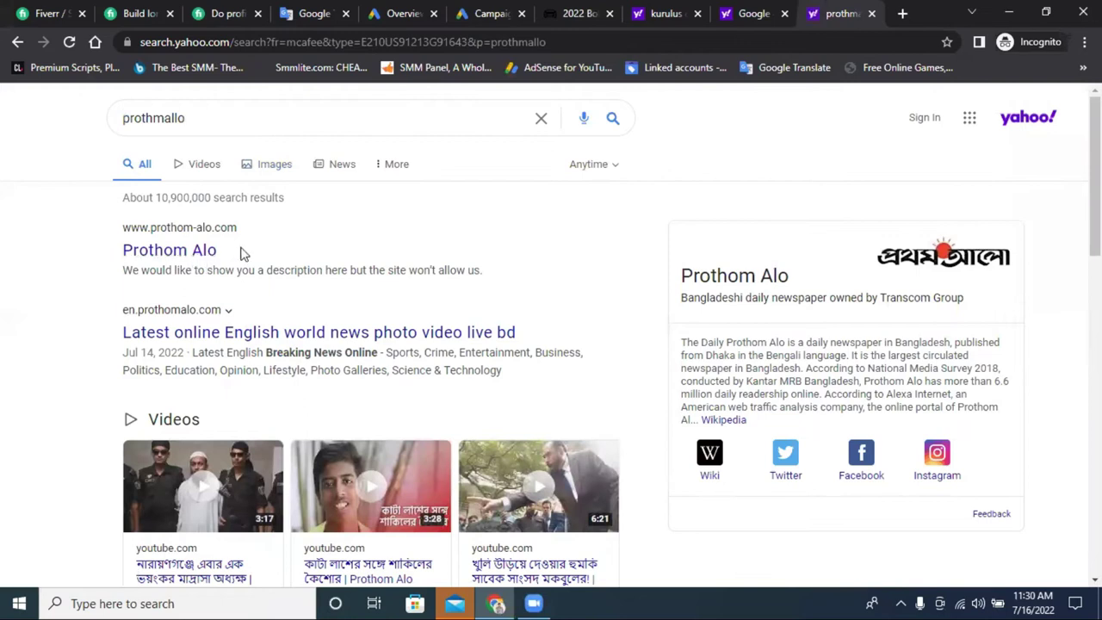
left_click(268, 251)
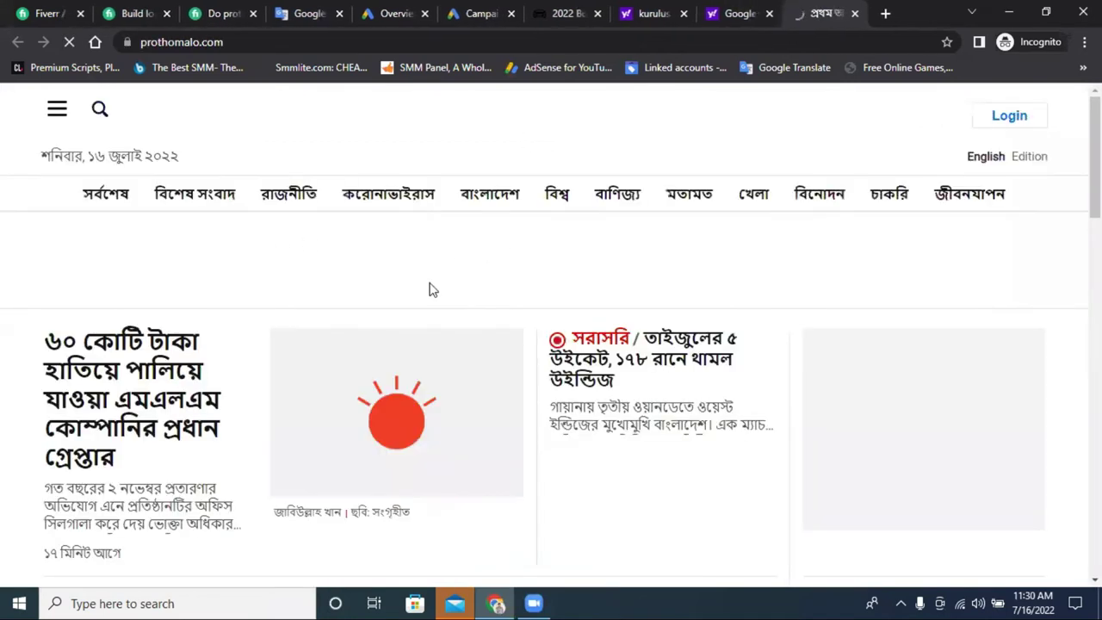
scroll(529, 287, "down", 3)
scroll(530, 287, "down", 3)
scroll(529, 287, "up", 3)
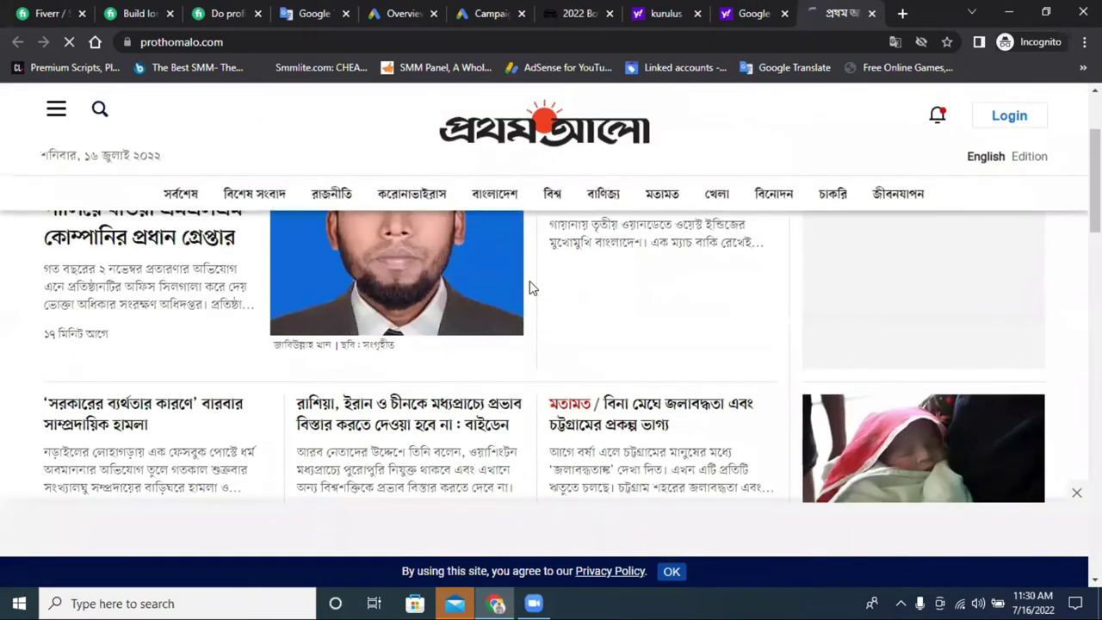
scroll(528, 287, "down", 3)
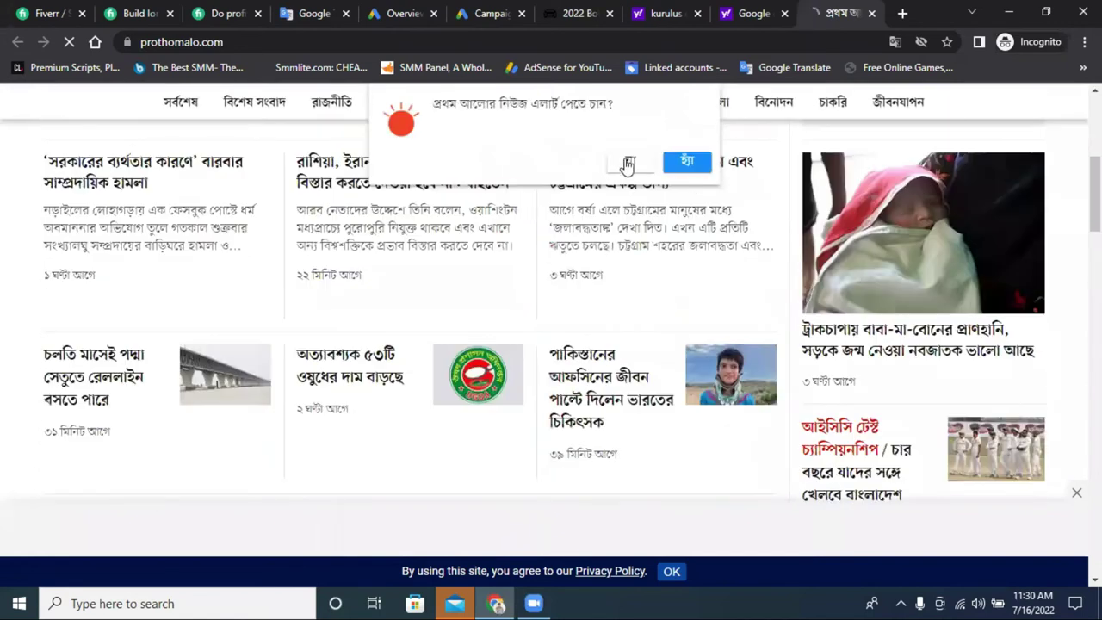
left_click(687, 163)
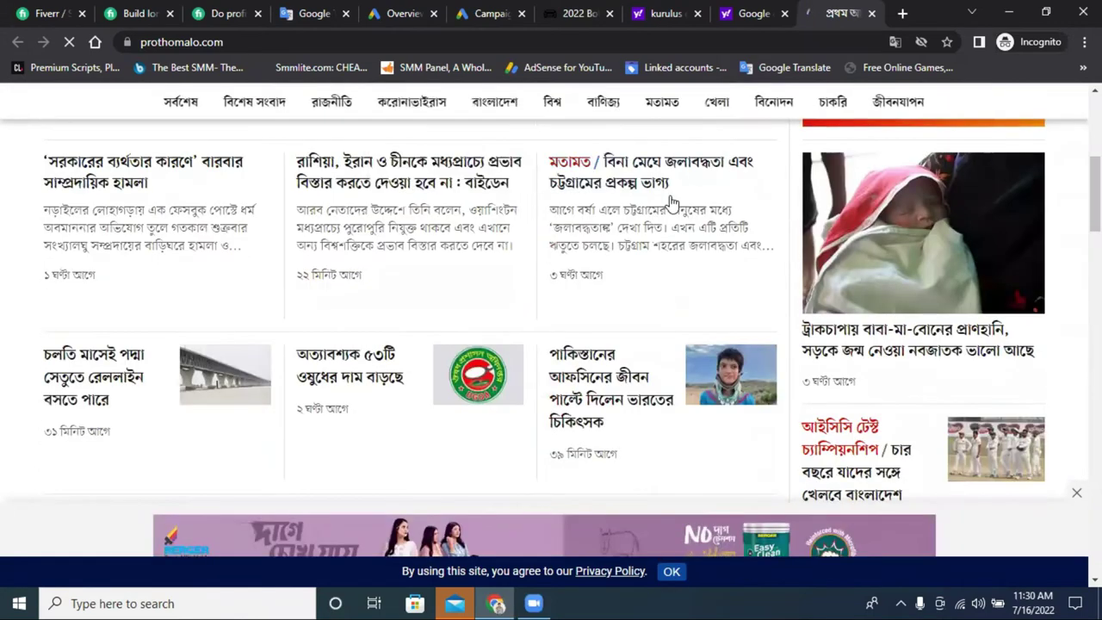
Scroll through the homepage's news, comics and fashion sections and open the Basar Bhai 698 comic.
scroll(602, 307, "down", 5)
scroll(602, 307, "up", 3)
scroll(605, 307, "down", 8)
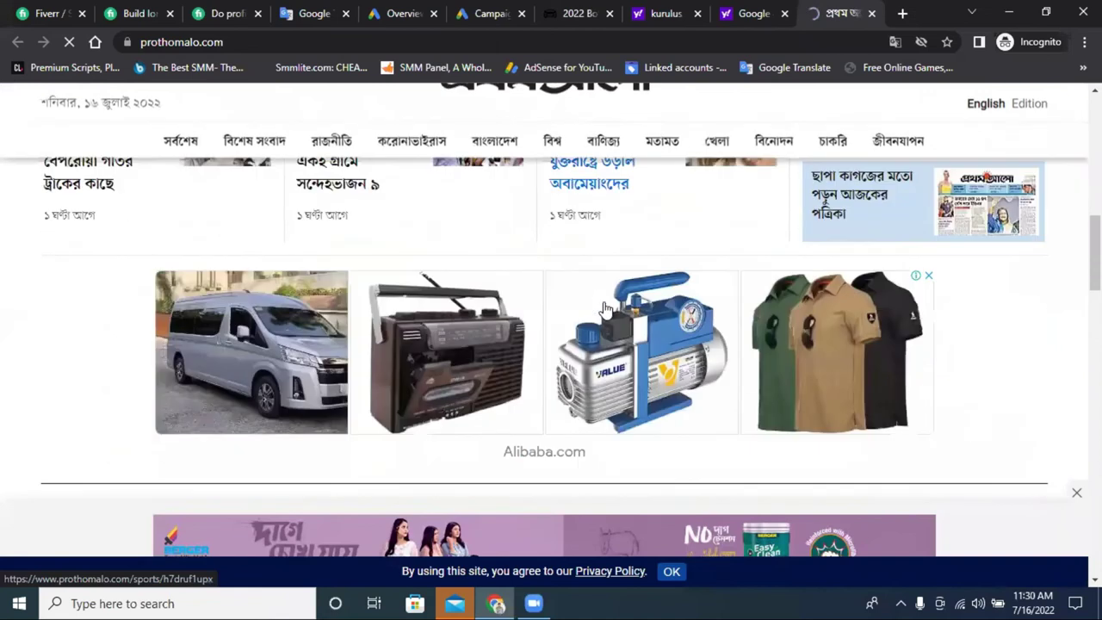
scroll(912, 284, "up", 1)
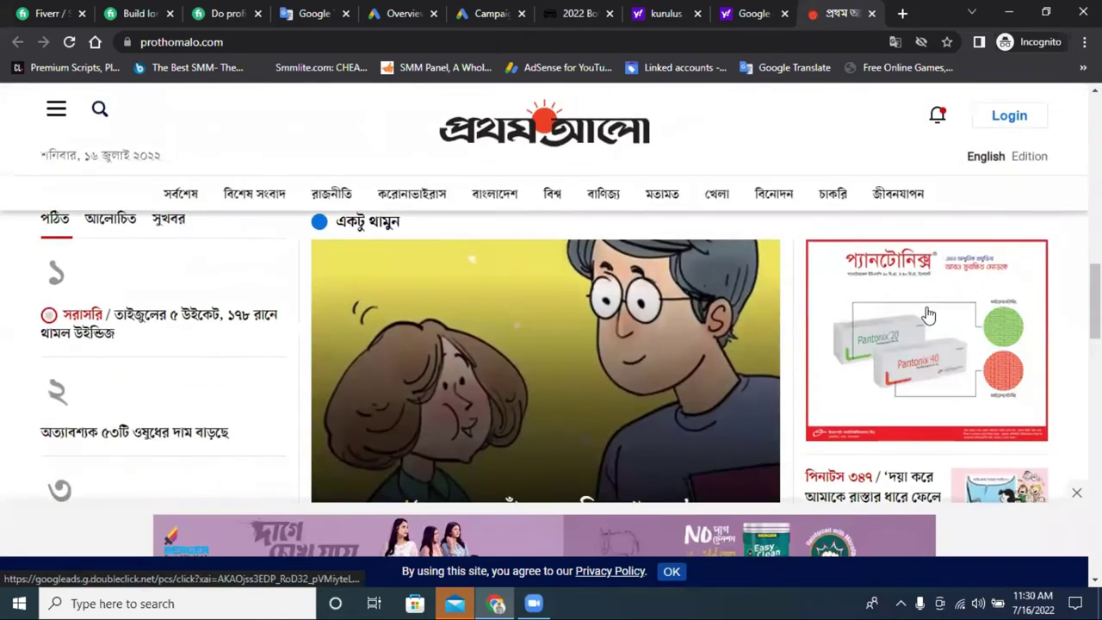
scroll(946, 345, "up", 1)
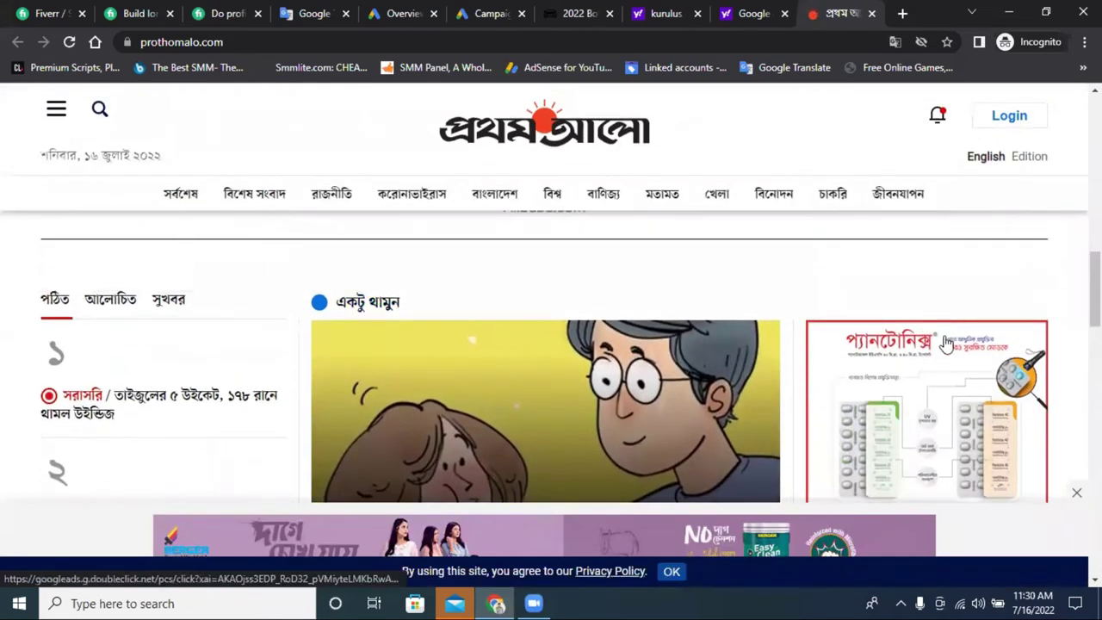
scroll(944, 355, "down", 2)
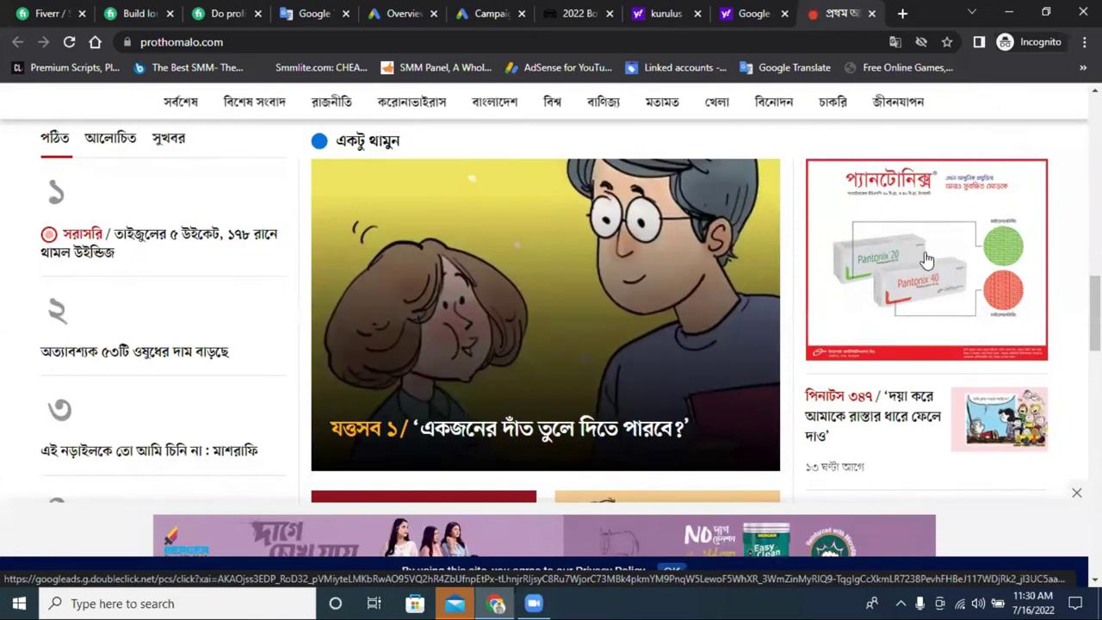
scroll(928, 254, "down", 8)
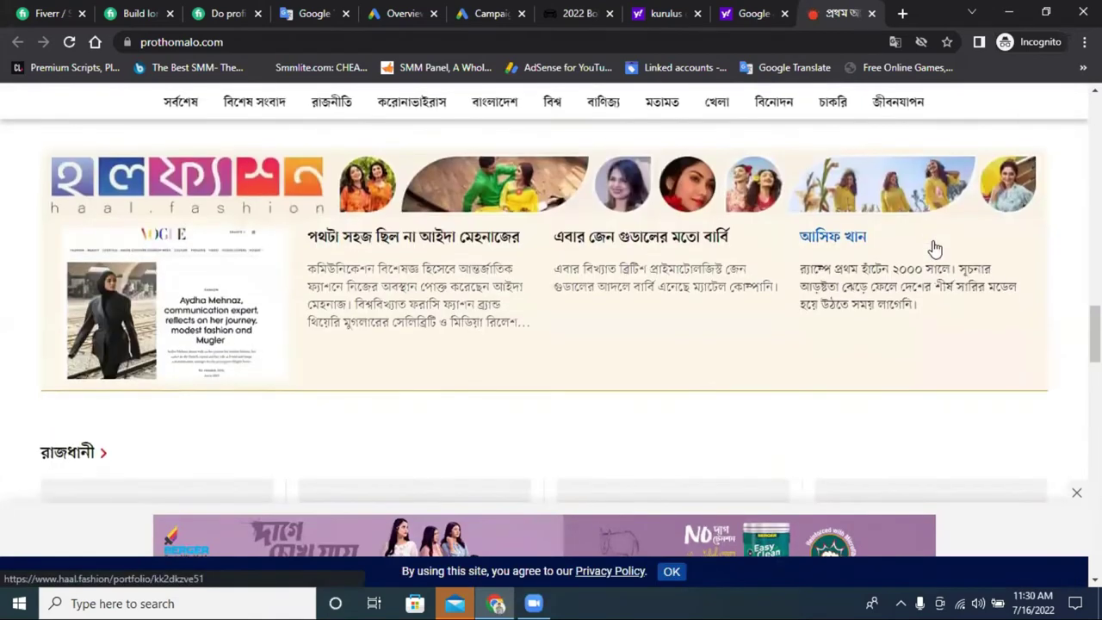
scroll(934, 248, "down", 3)
scroll(582, 258, "down", 5)
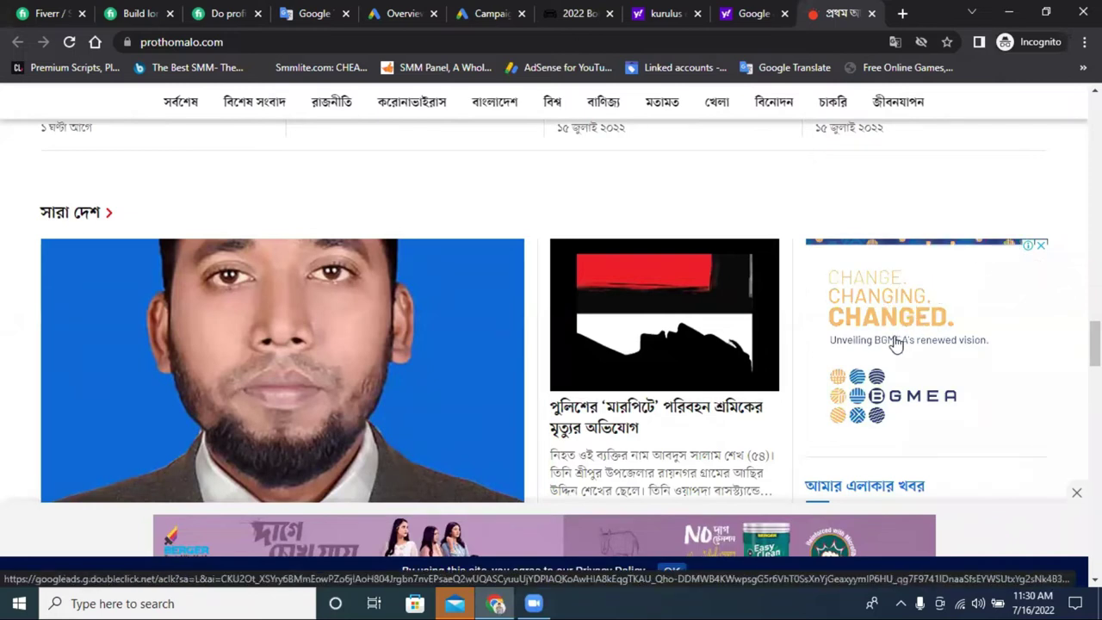
scroll(913, 329, "down", 1)
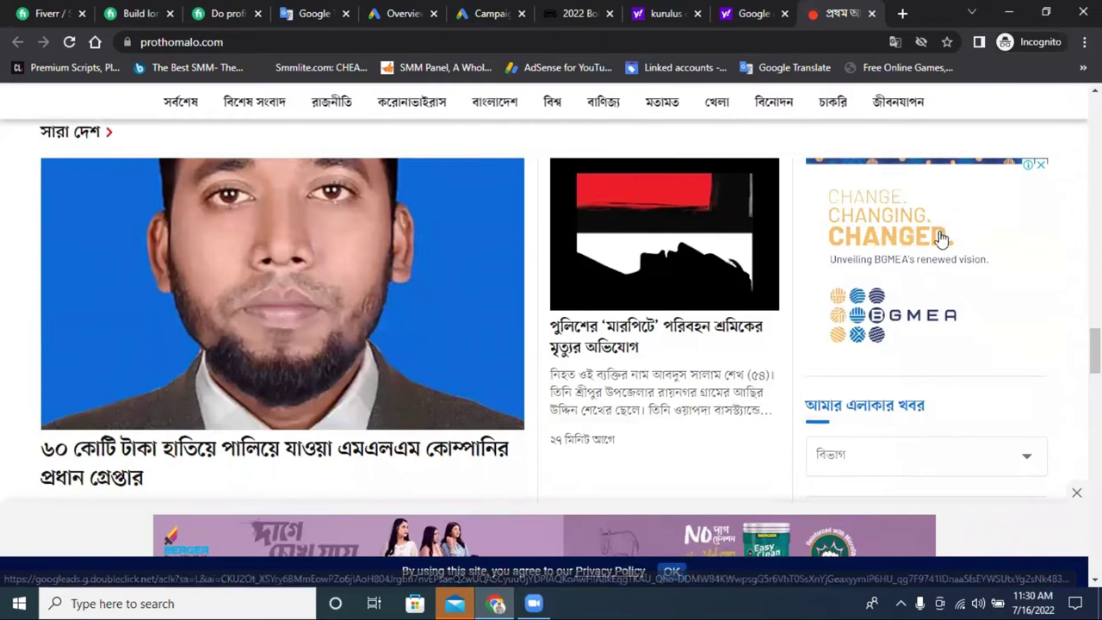
scroll(904, 258, "down", 3)
scroll(872, 281, "down", 2)
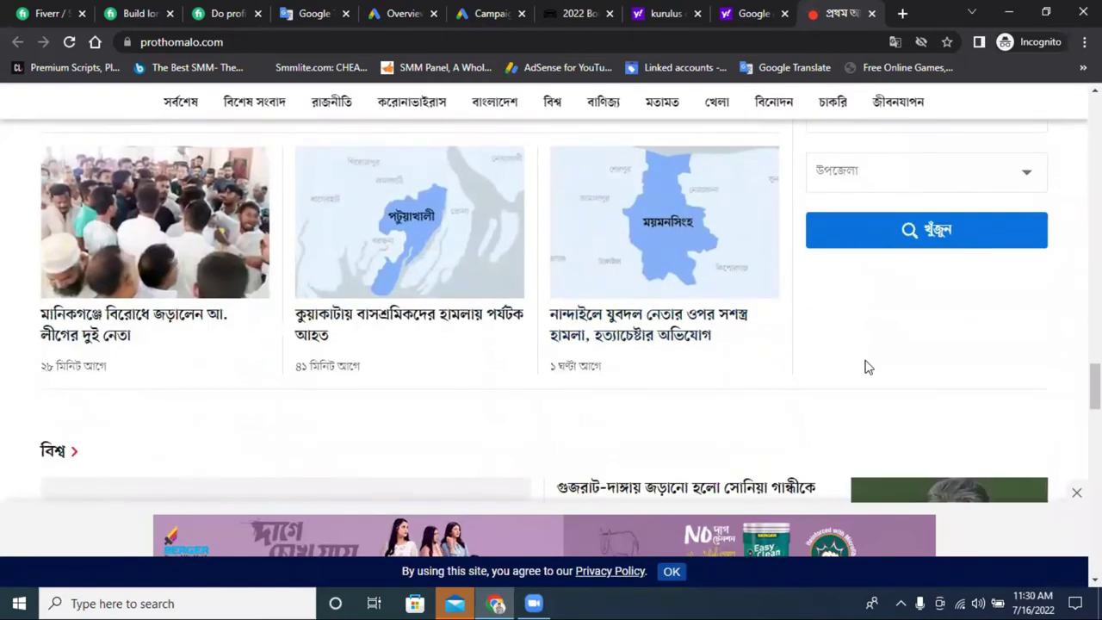
scroll(863, 364, "down", 4)
scroll(866, 364, "down", 7)
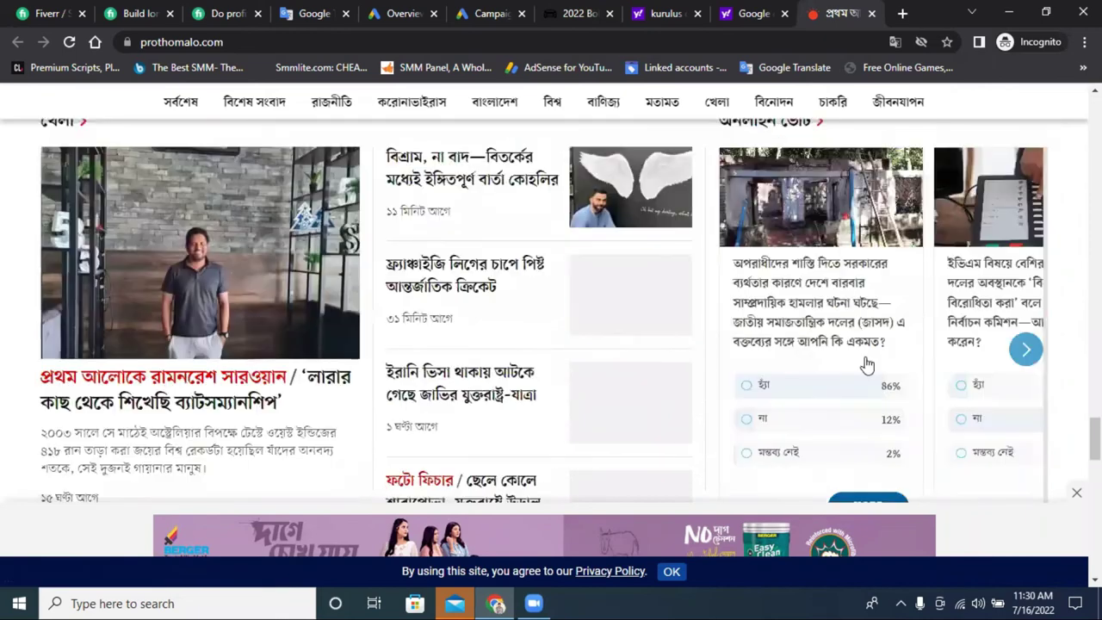
scroll(867, 361, "up", 13)
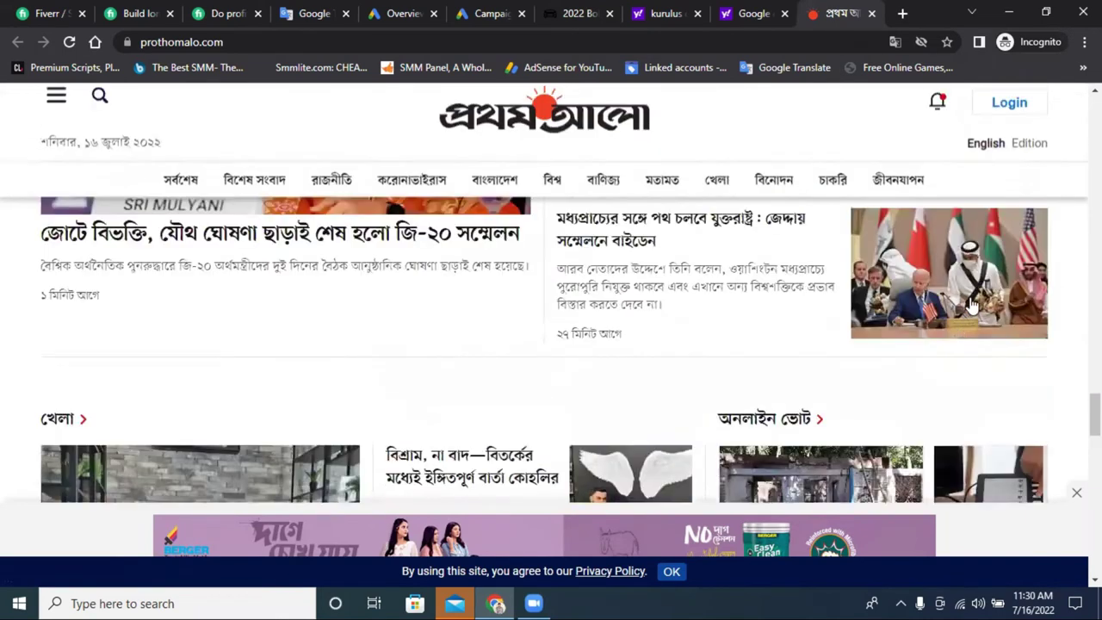
scroll(973, 337, "up", 12)
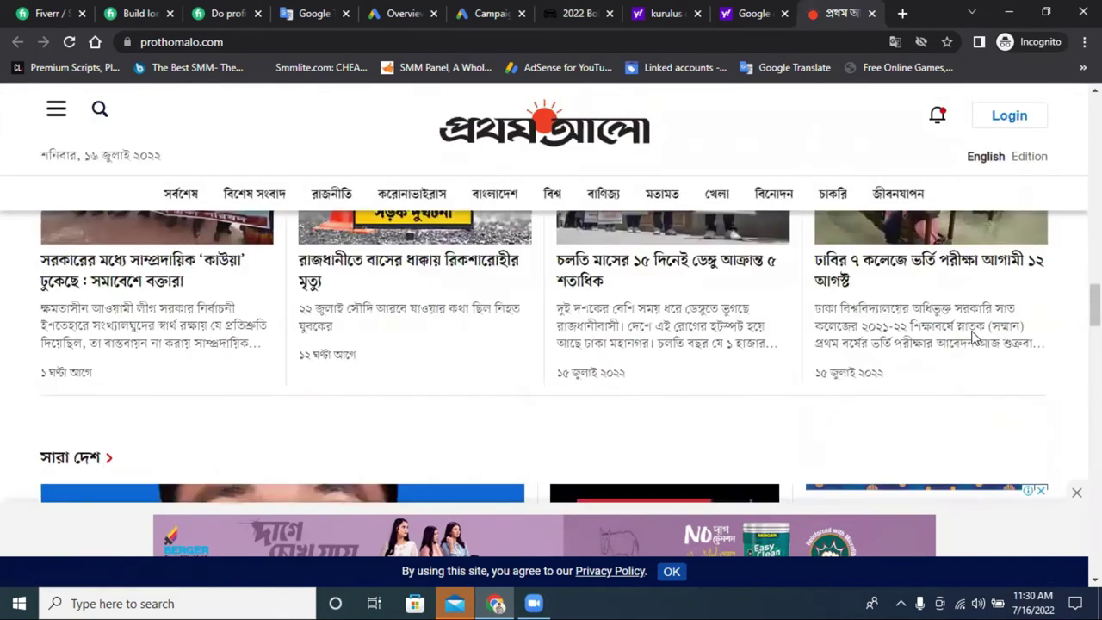
scroll(972, 337, "up", 3)
scroll(920, 344, "down", 4)
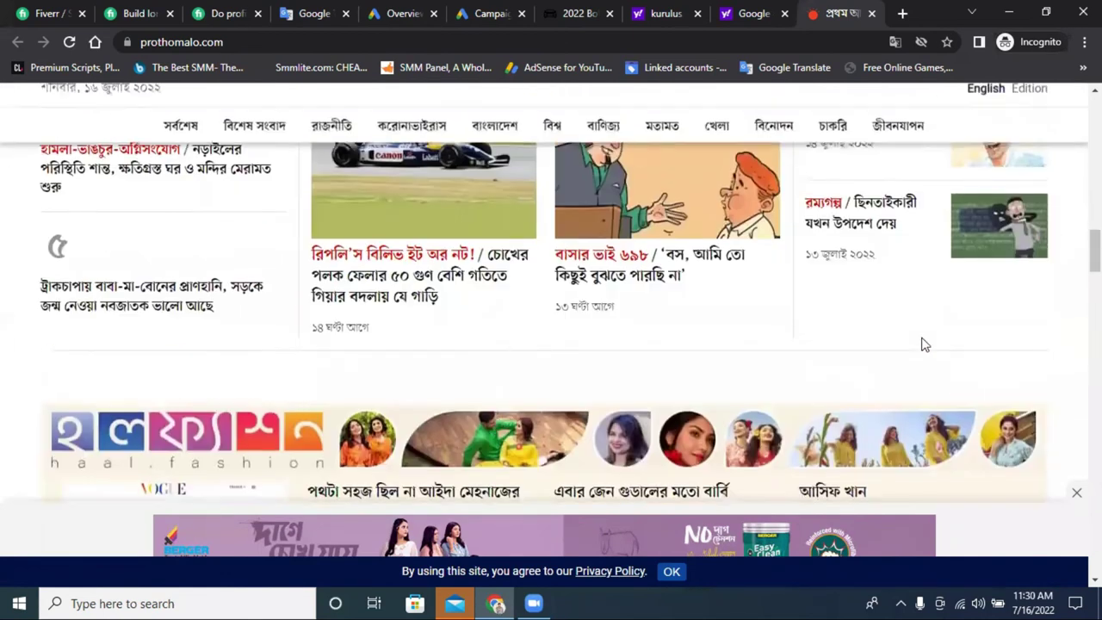
left_click(599, 272)
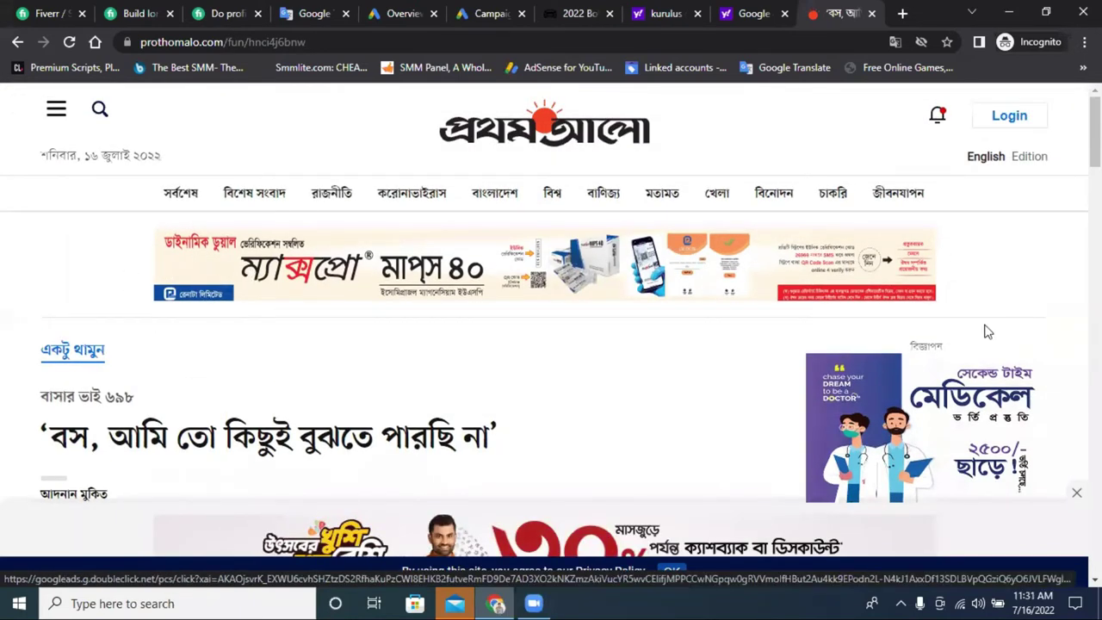
Scroll through the Basar Bhai 698 comic and the following comic article, then close the Prothom Alo tab.
scroll(987, 332, "down", 3)
scroll(910, 247, "down", 2)
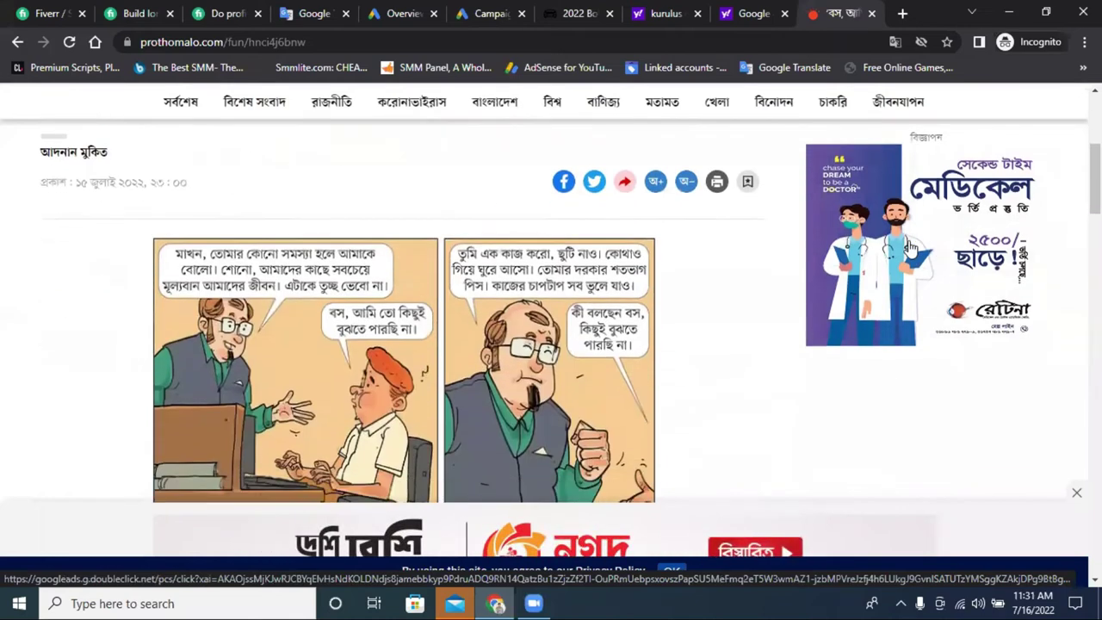
scroll(731, 269, "down", 8)
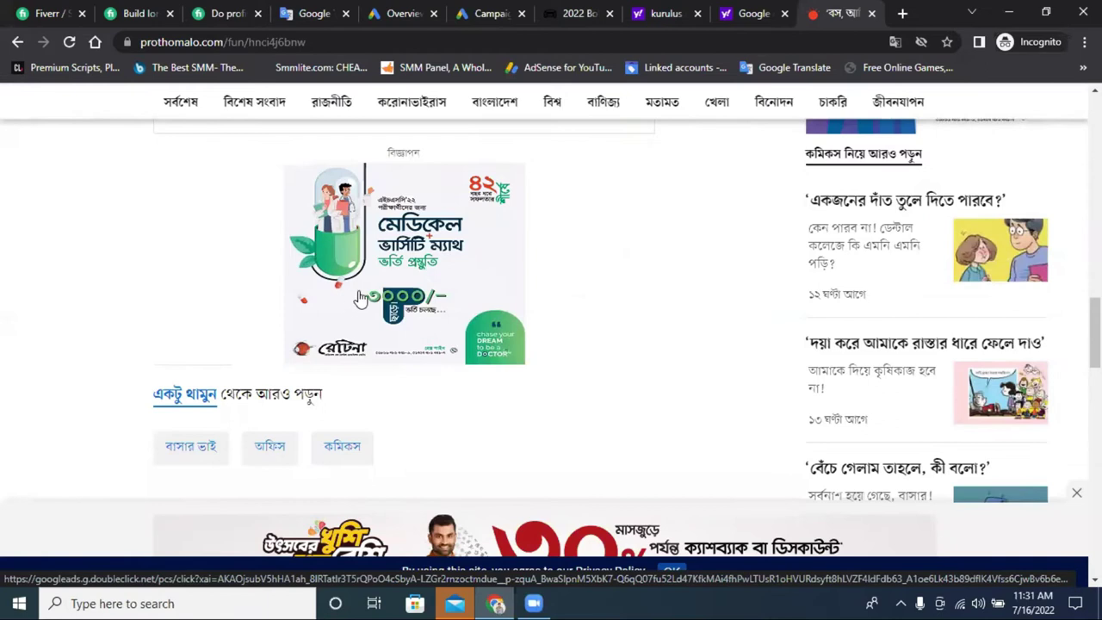
scroll(398, 299, "up", 2)
scroll(368, 291, "down", 2)
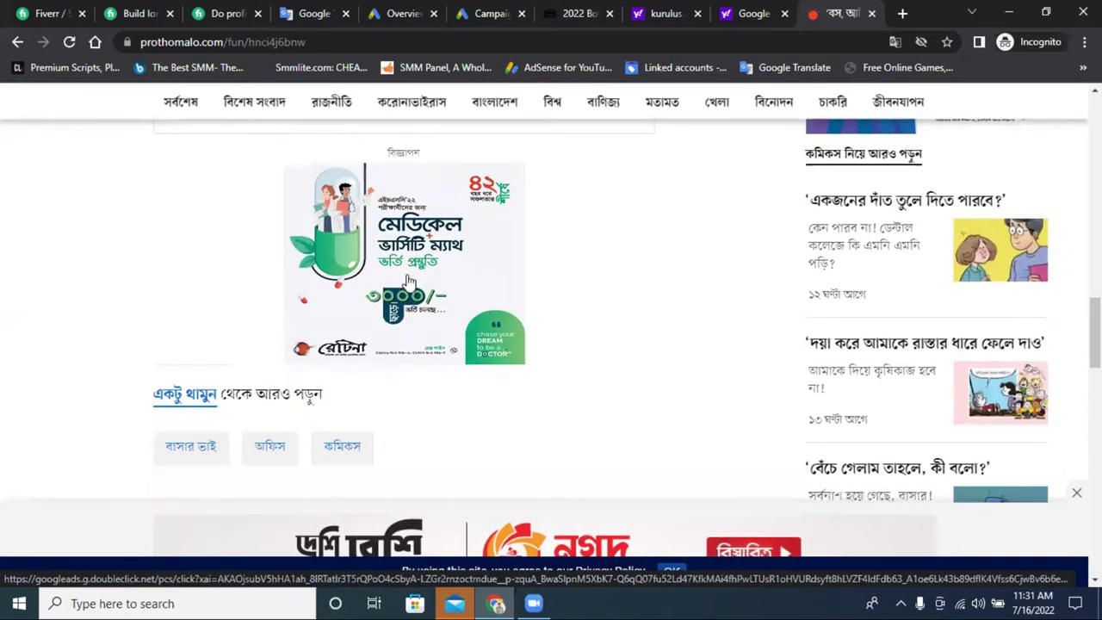
scroll(467, 249, "down", 1)
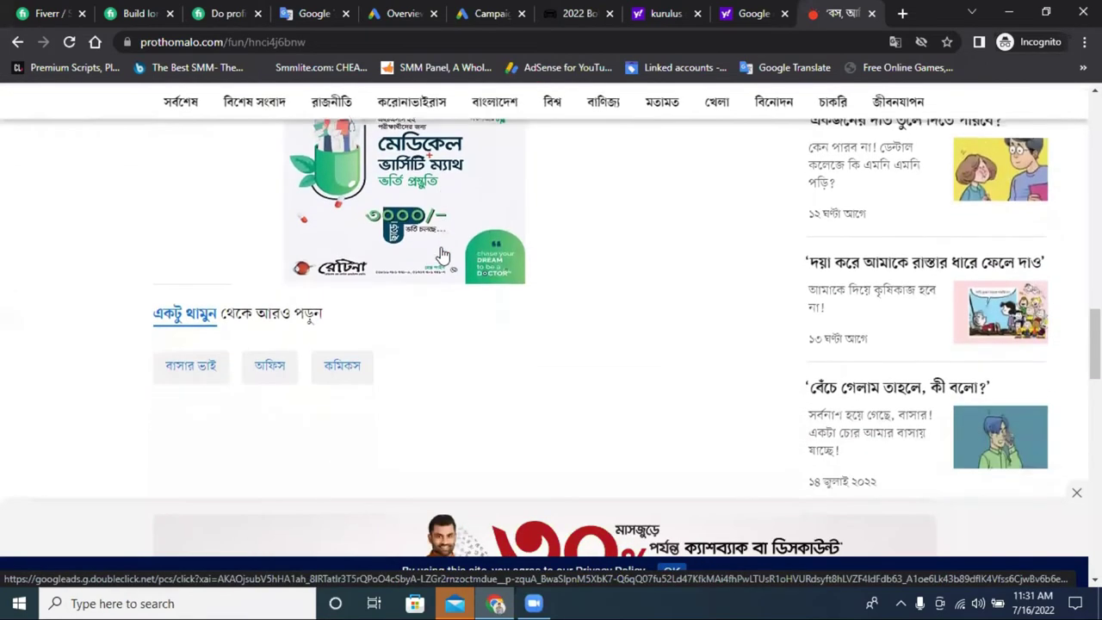
scroll(450, 250, "up", 2)
scroll(573, 253, "down", 10)
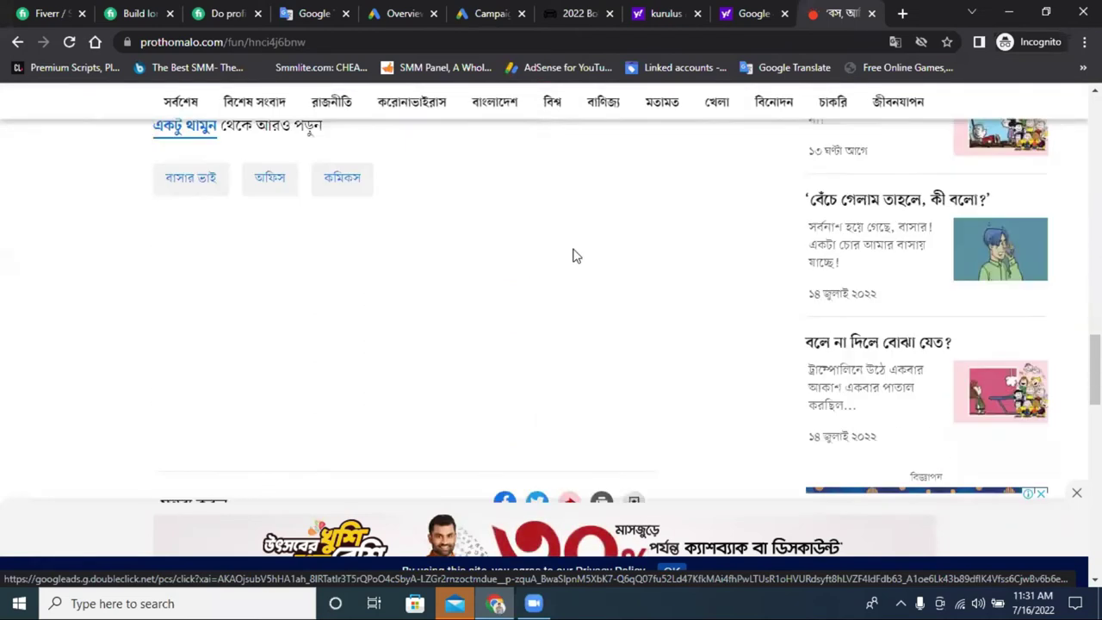
scroll(585, 253, "down", 5)
scroll(534, 293, "up", 6)
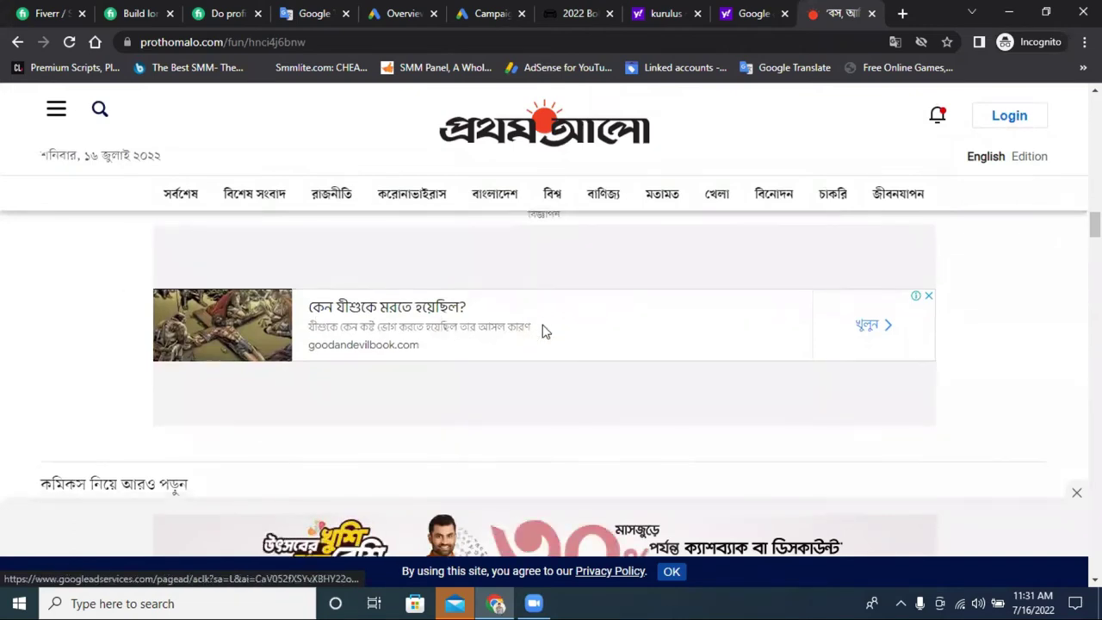
scroll(542, 331, "down", 10)
scroll(541, 331, "down", 2)
scroll(708, 278, "up", 5)
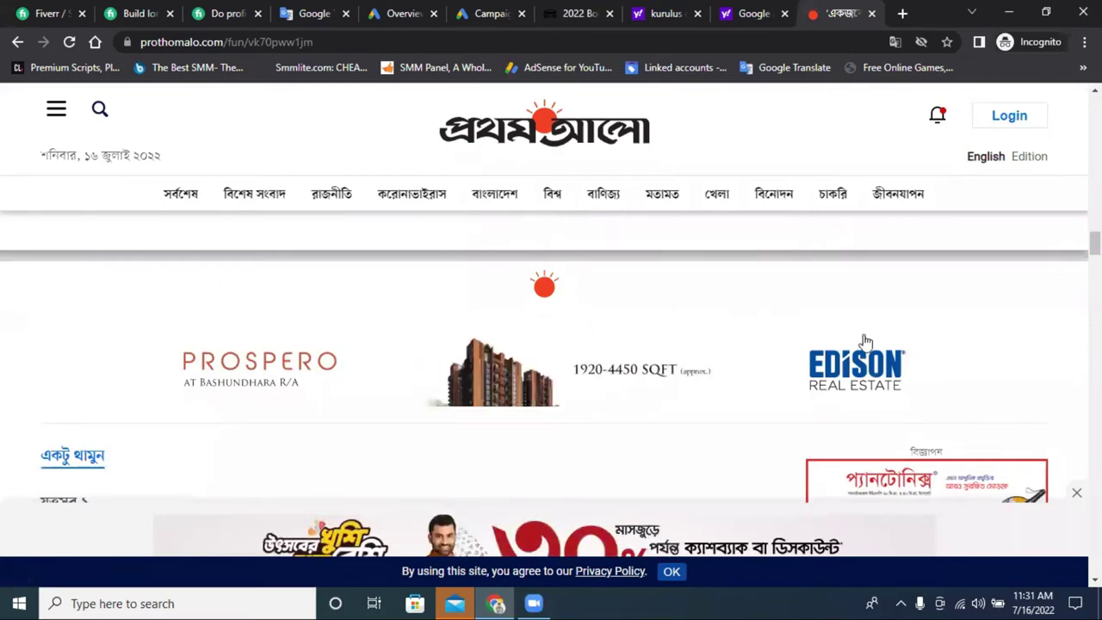
scroll(251, 298, "down", 10)
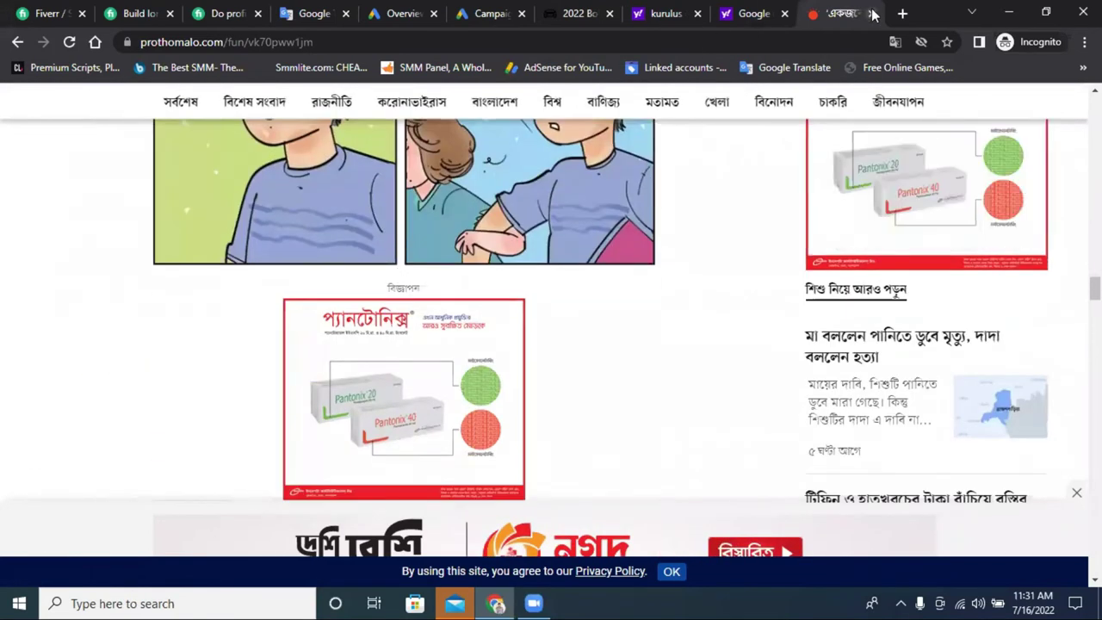
left_click(871, 13)
Copy 'Google shopping ads' from Google Translate and search for it in Yahoo.
left_click(353, 14)
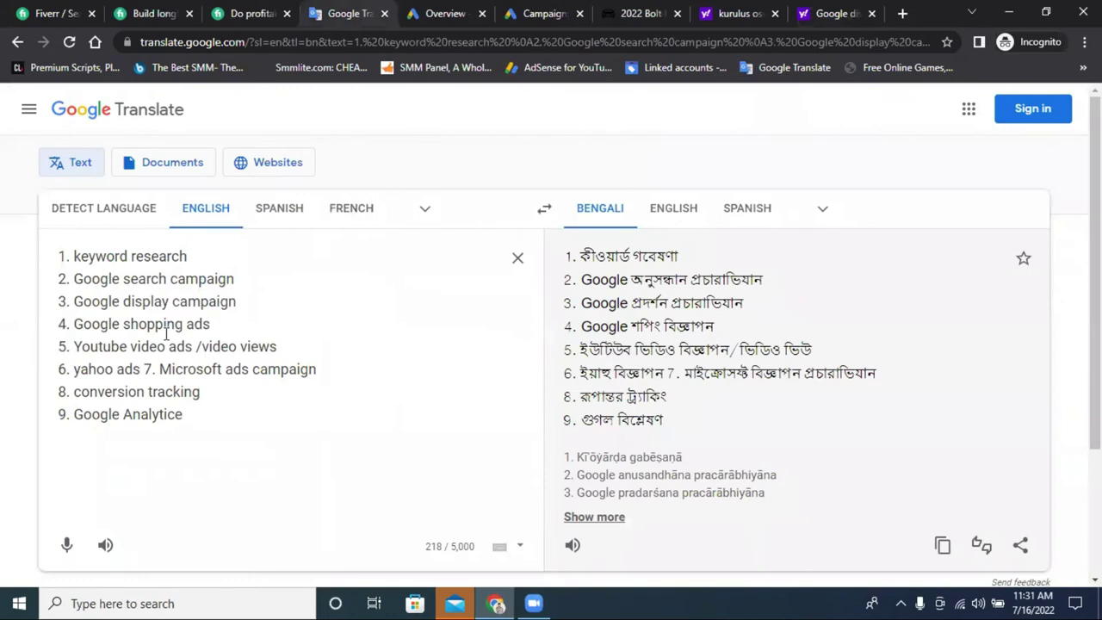
left_click_drag(73, 323, 203, 323)
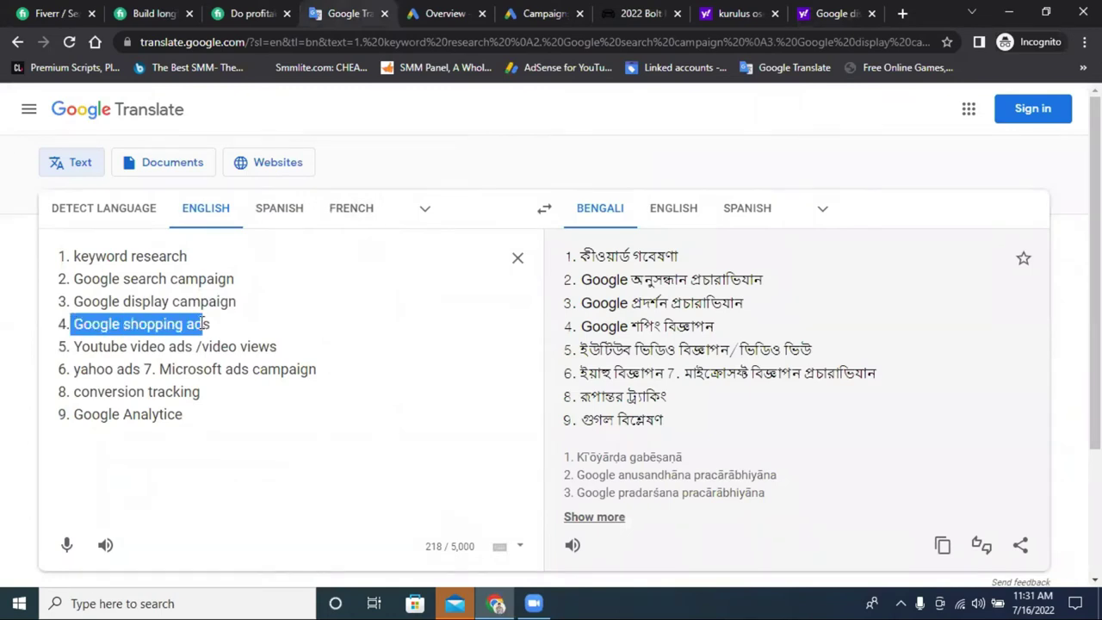
right_click(207, 322)
left_click(286, 379)
left_click(756, 12)
right_click(261, 106)
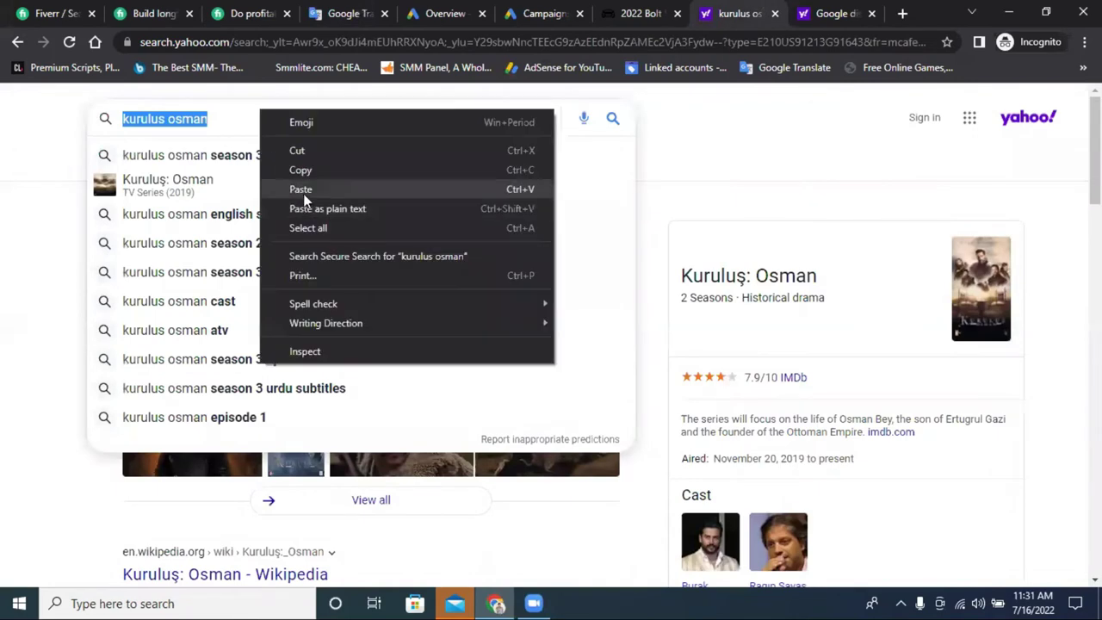
left_click(303, 188)
key("Return")
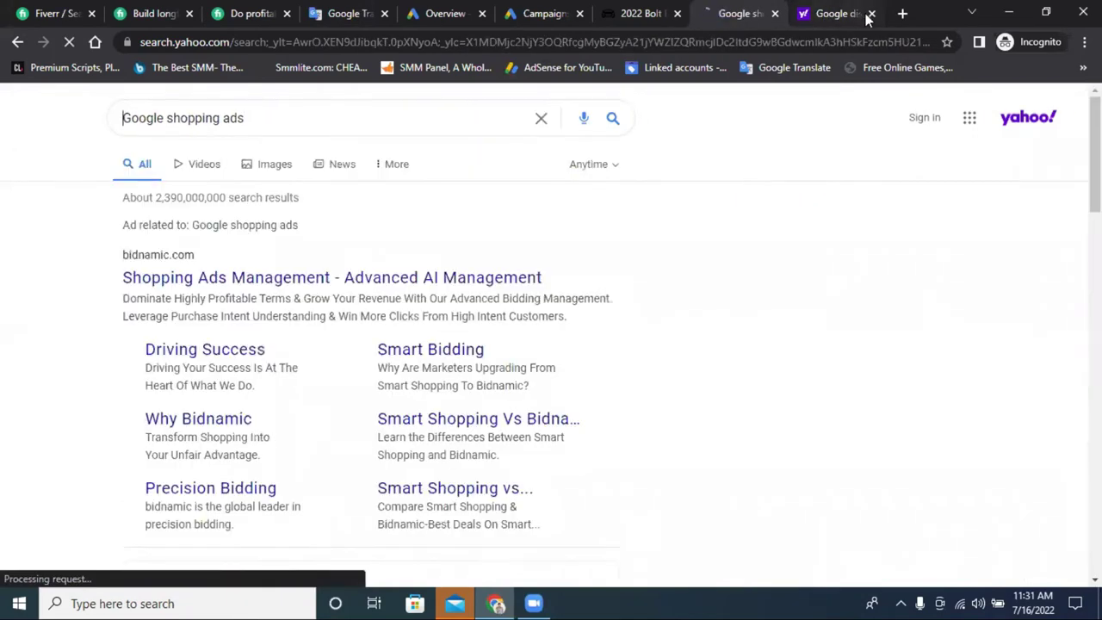
Show image results and enlarge the Samsung phone shopping-ad example.
left_click(268, 166)
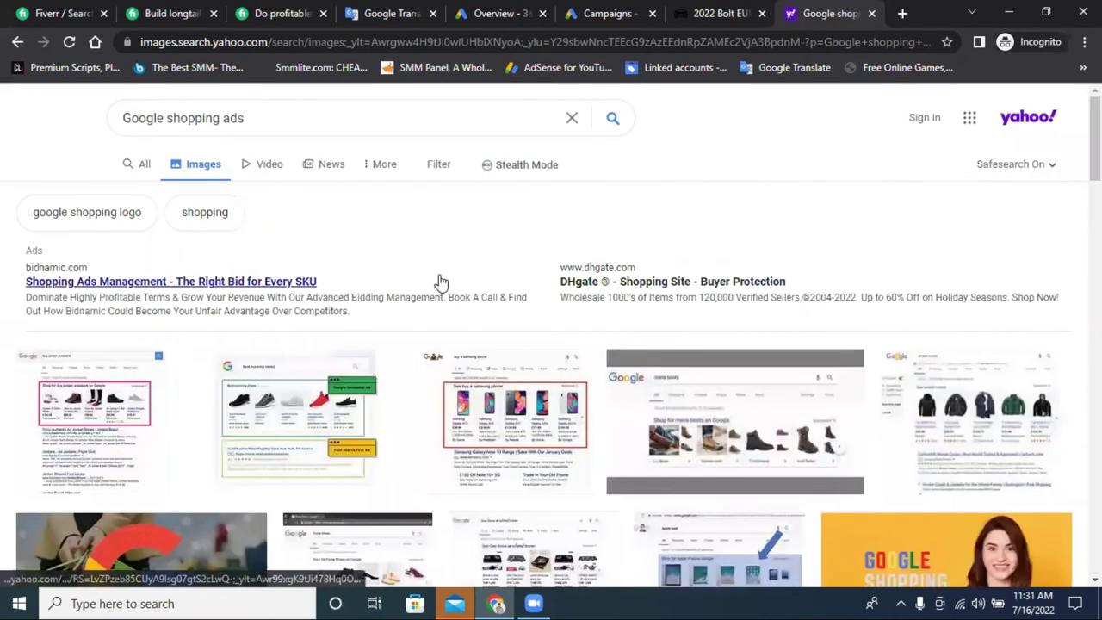
scroll(441, 281, "down", 2)
left_click(529, 258)
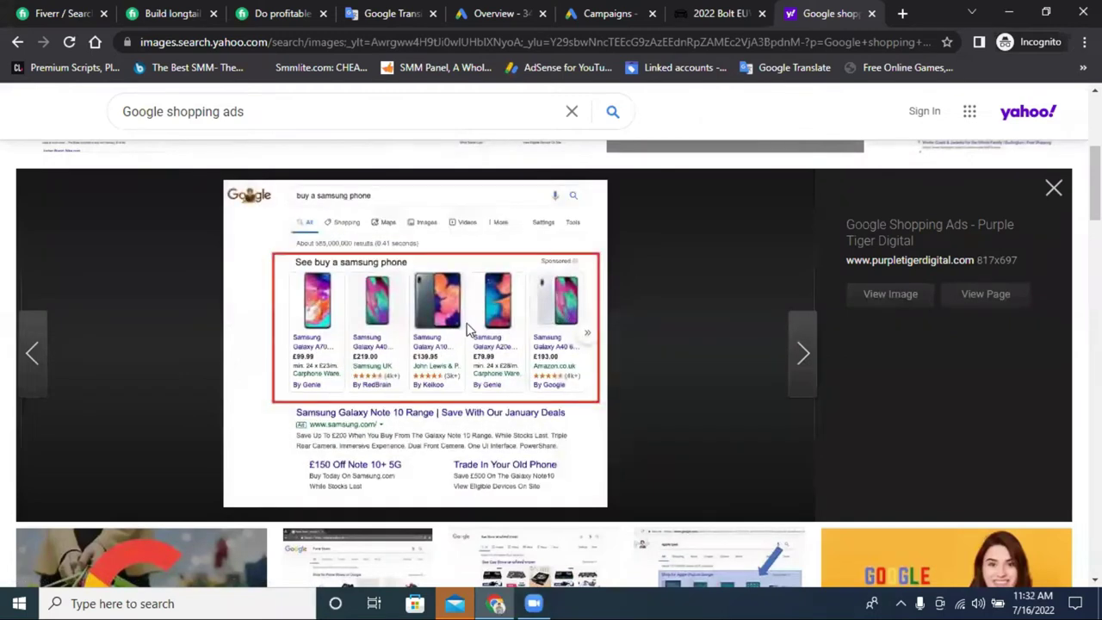
scroll(400, 349, "down", 2)
scroll(411, 344, "up", 2)
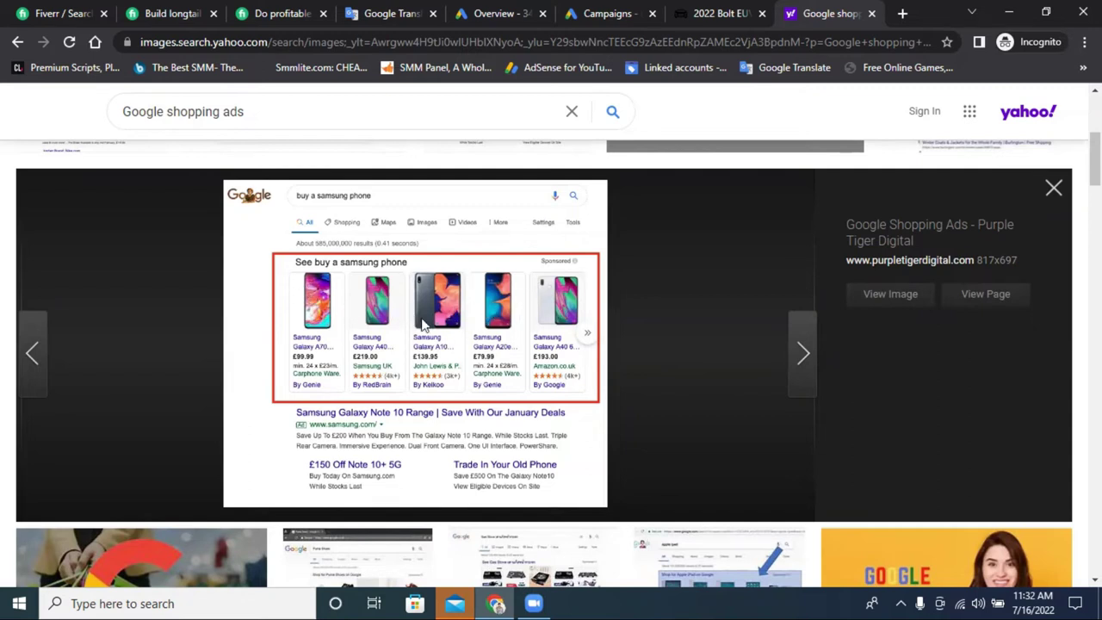
Select the 'Youtube video ads' line in Google Translate and load YouTube in a new tab.
left_click(356, 9)
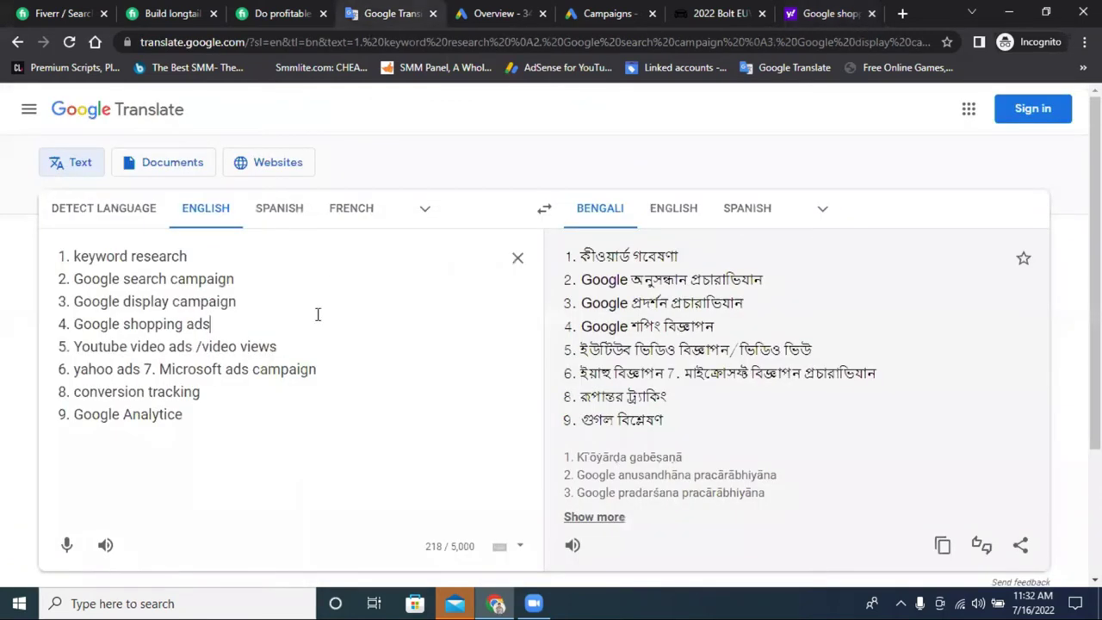
left_click_drag(76, 344, 197, 337)
left_click(902, 13)
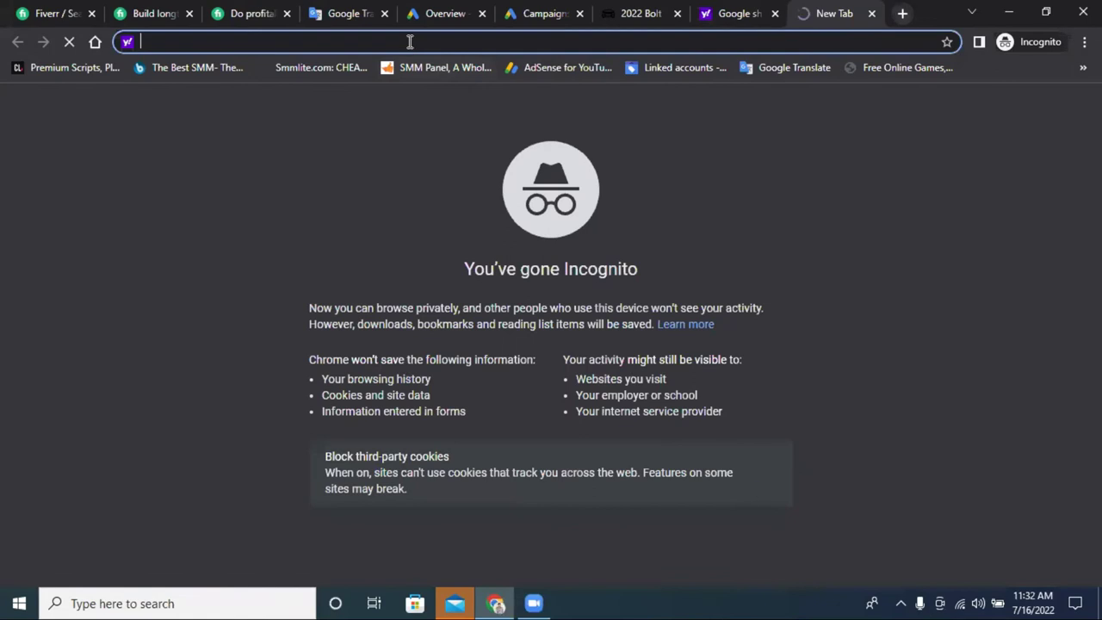
type("y")
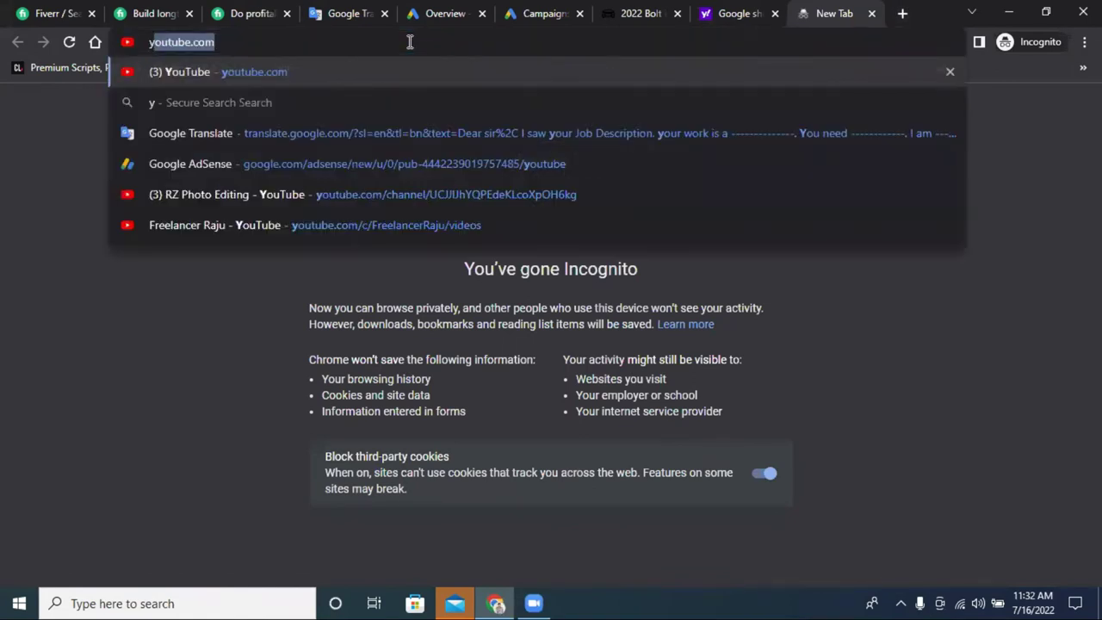
type("out")
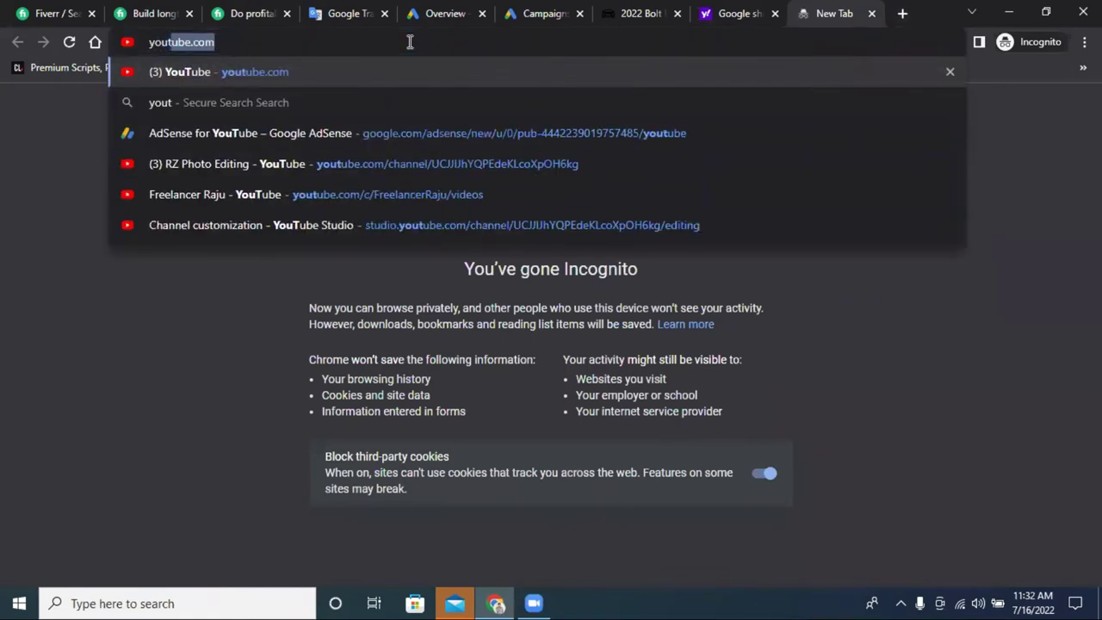
key("Return")
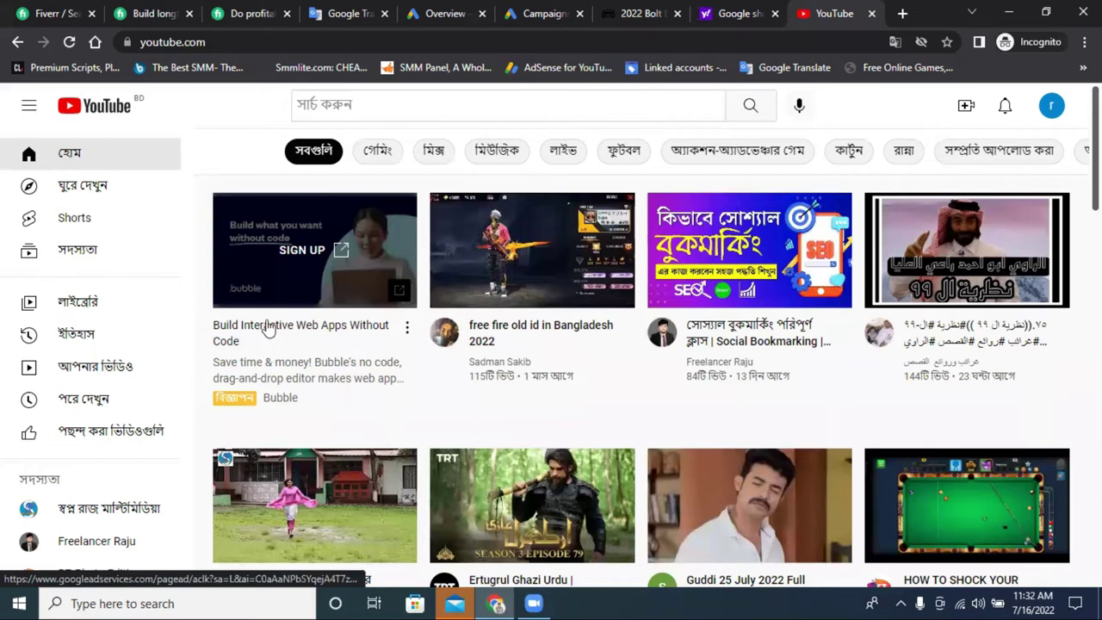
Play the Social Bookmarking Bangla tutorial at lower volume, then close the YouTube tab.
left_click(724, 245)
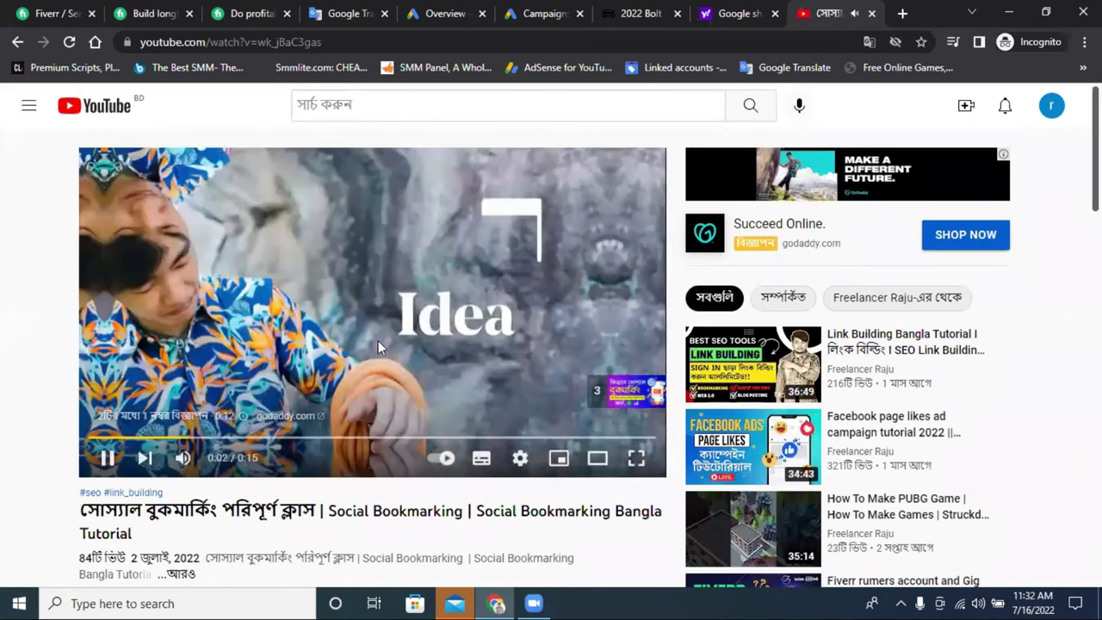
left_click(212, 463)
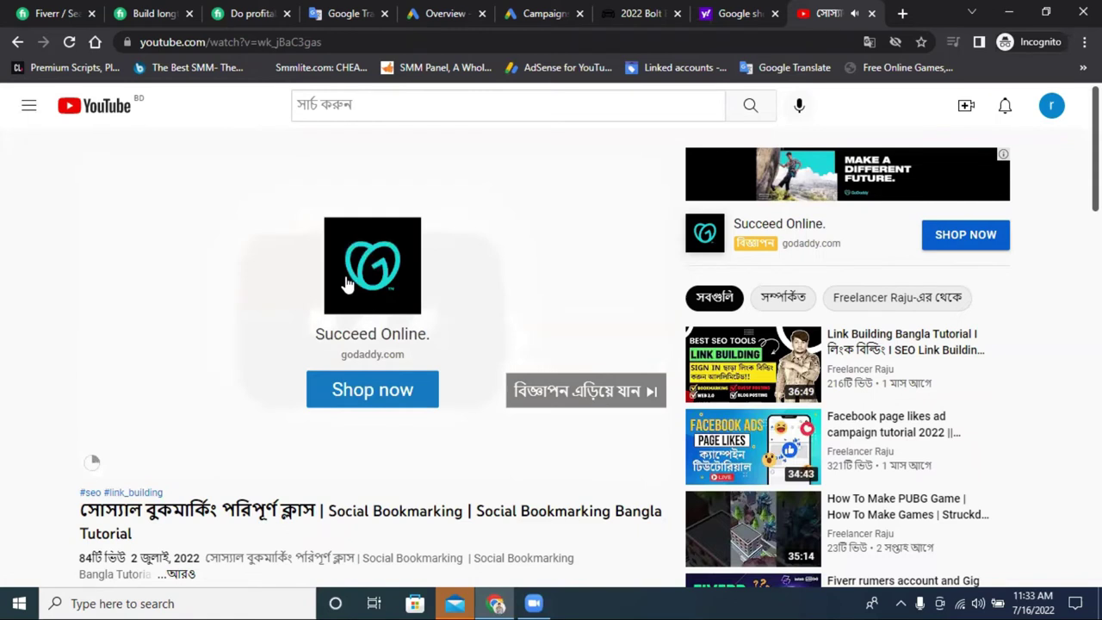
scroll(346, 284, "down", 3)
scroll(348, 284, "up", 2)
scroll(351, 284, "down", 1)
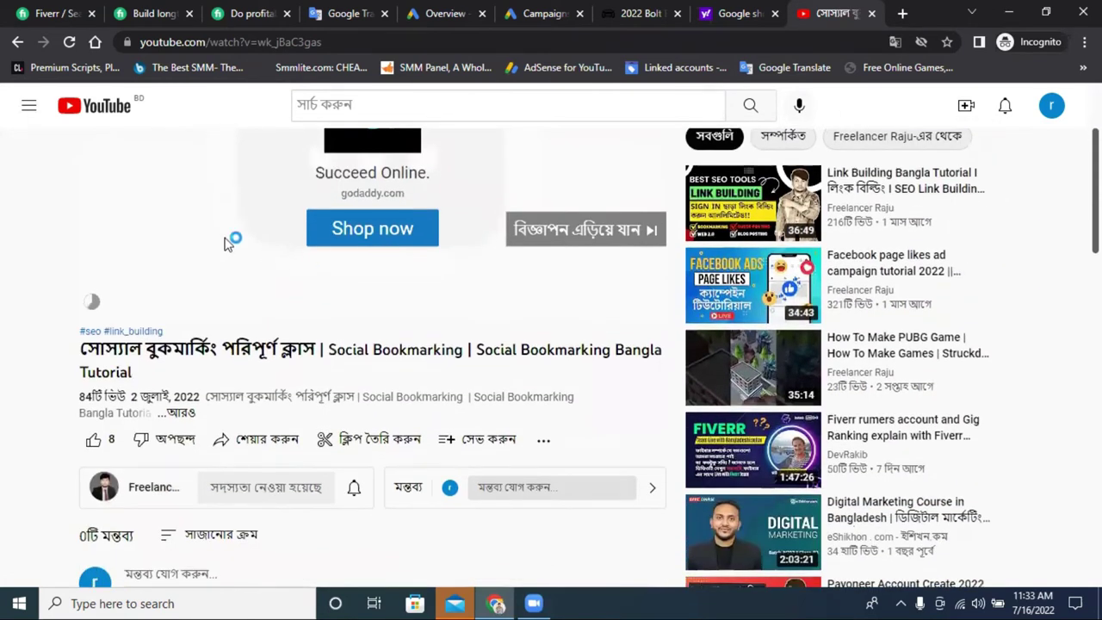
scroll(439, 322, "up", 2)
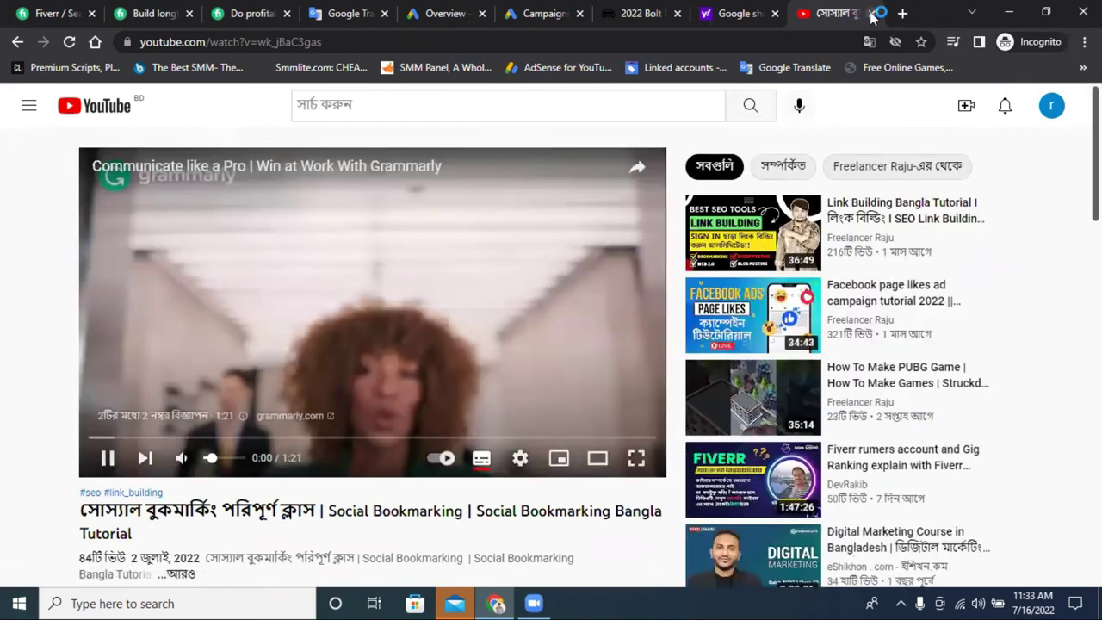
left_click(872, 14)
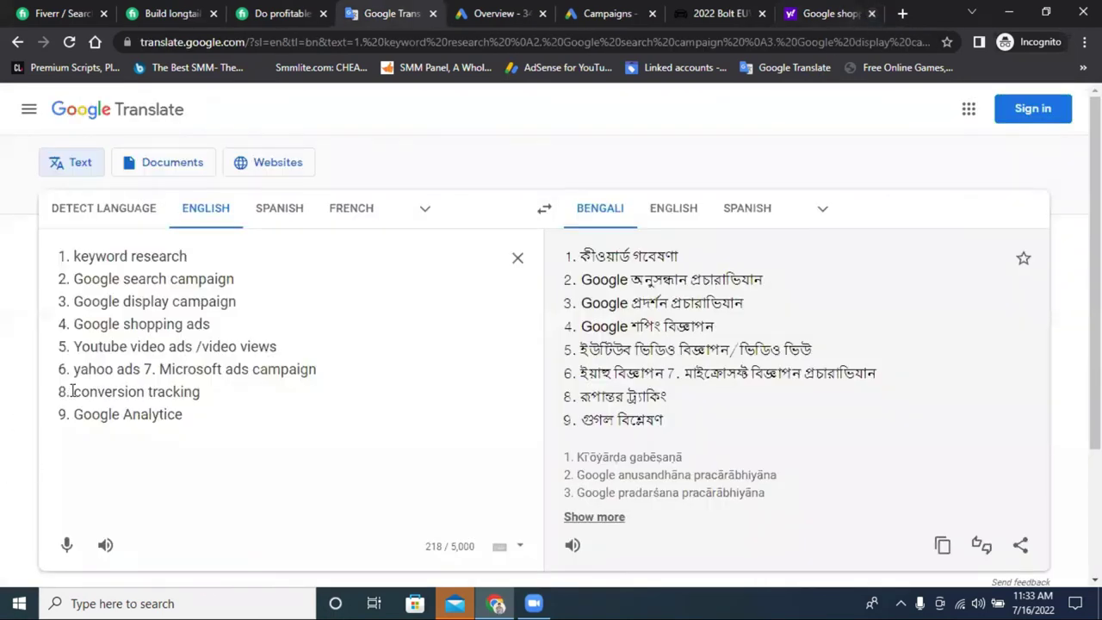
Move 'Microsoft ads campaign' onto its own line 7 in the Google Translate source text.
left_click_drag(75, 368, 140, 369)
key("Return")
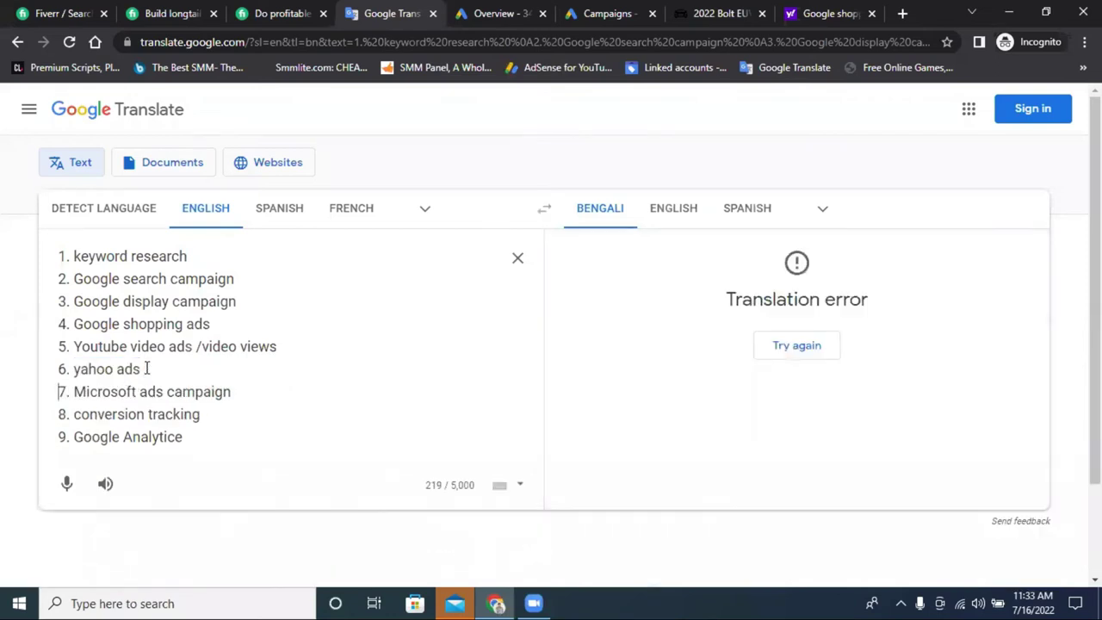
double_click(126, 417)
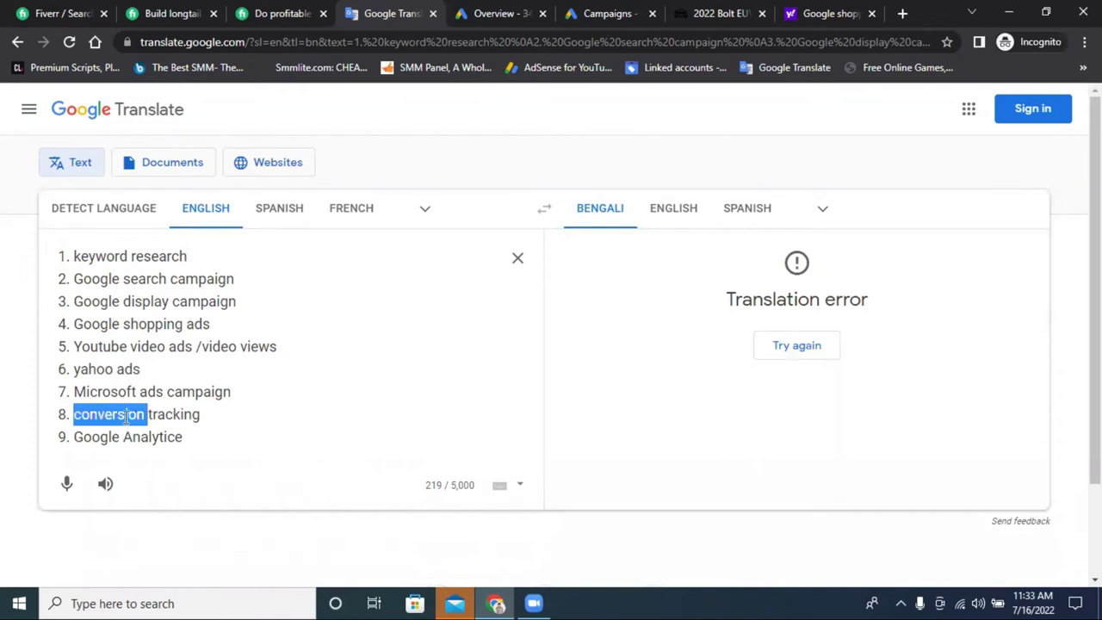
double_click(117, 437)
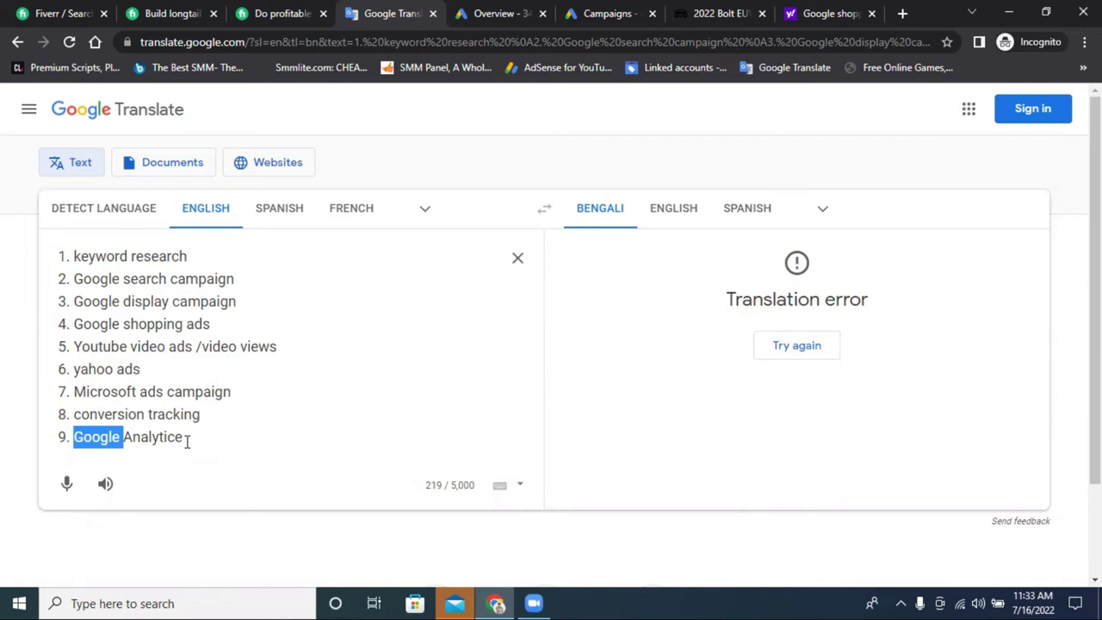
Close the Google shopping results and 2022 Bolt EUV tabs and return to the Google Ads Overview.
left_click(854, 13)
left_click(871, 13)
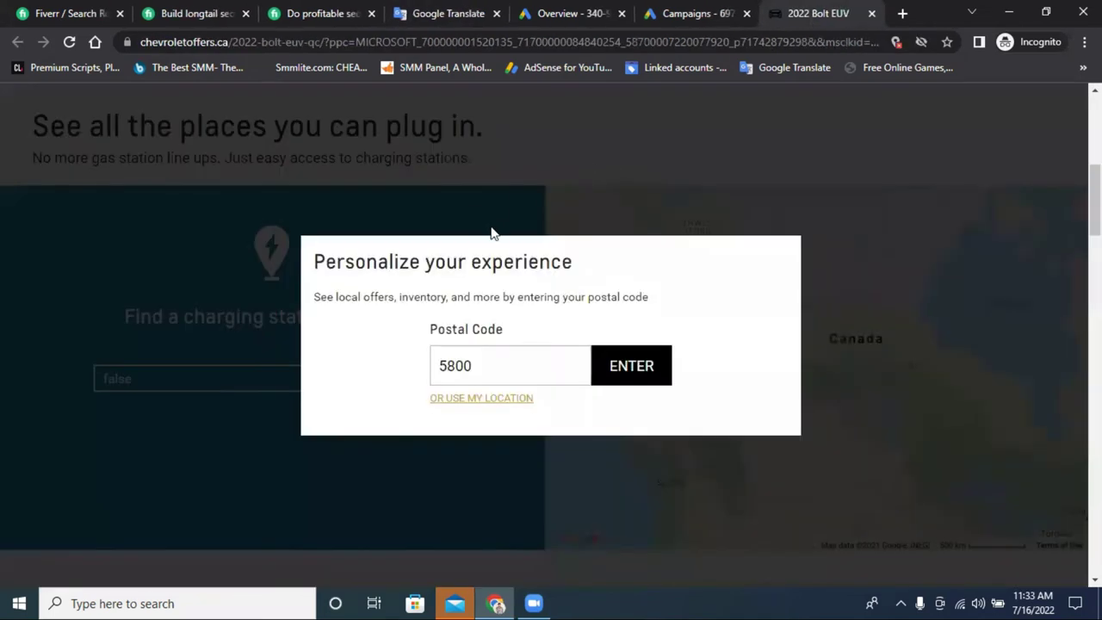
left_click(874, 15)
left_click(508, 8)
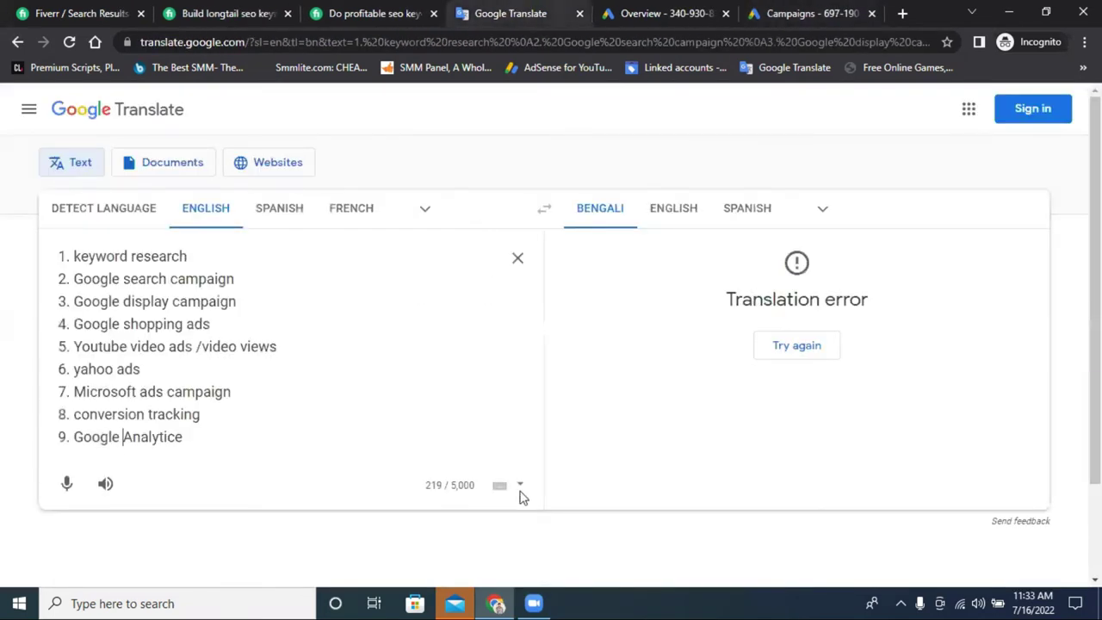
left_click(532, 600)
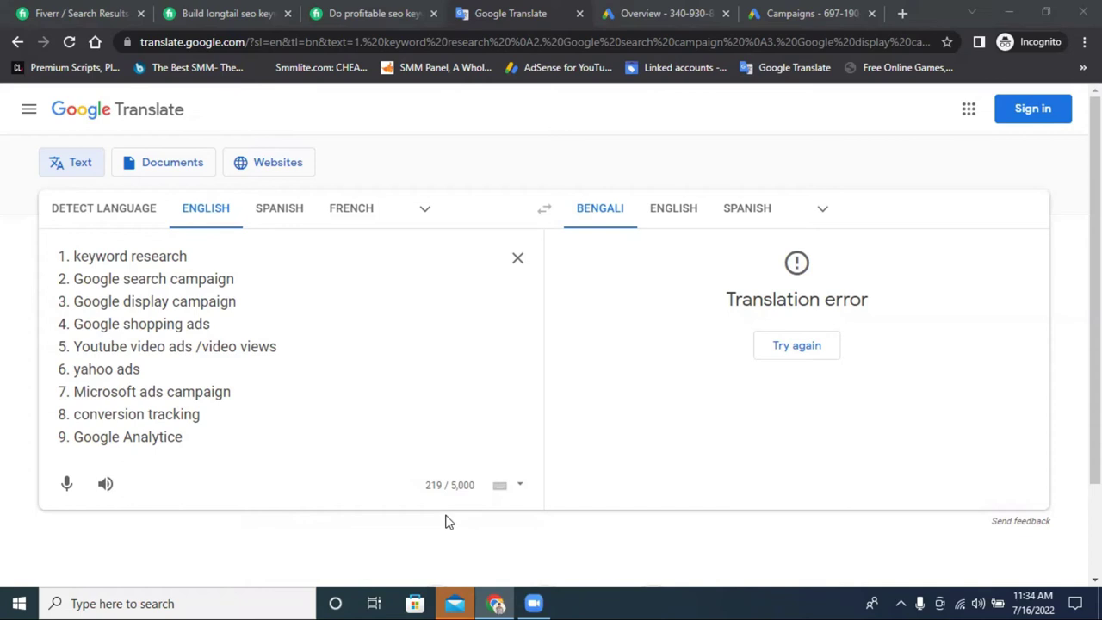
left_click(365, 9)
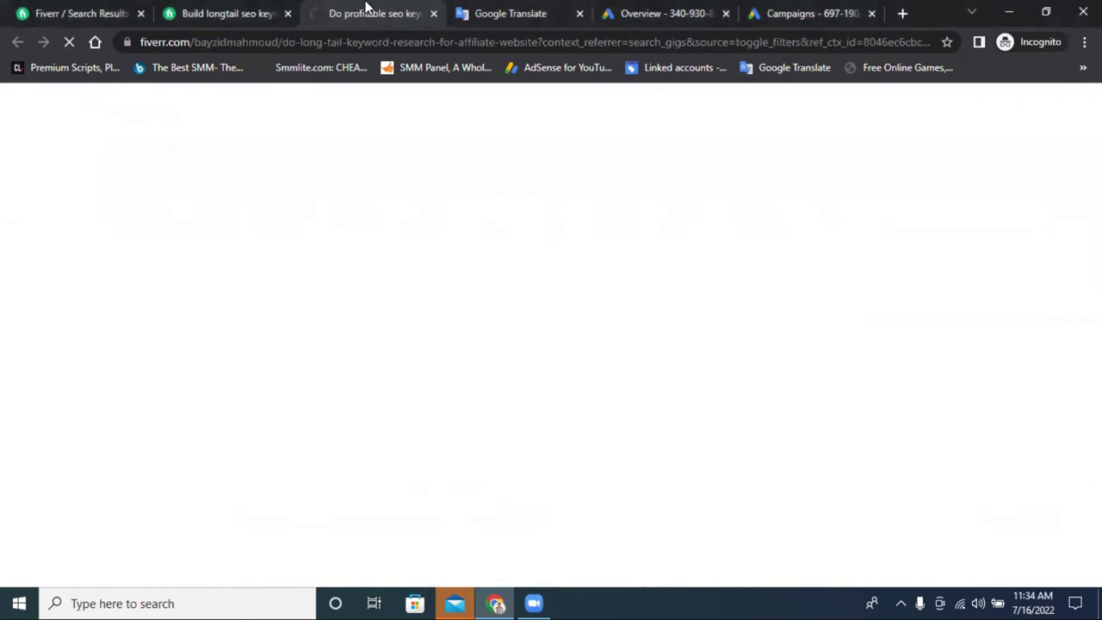
left_click(502, 8)
left_click(633, 10)
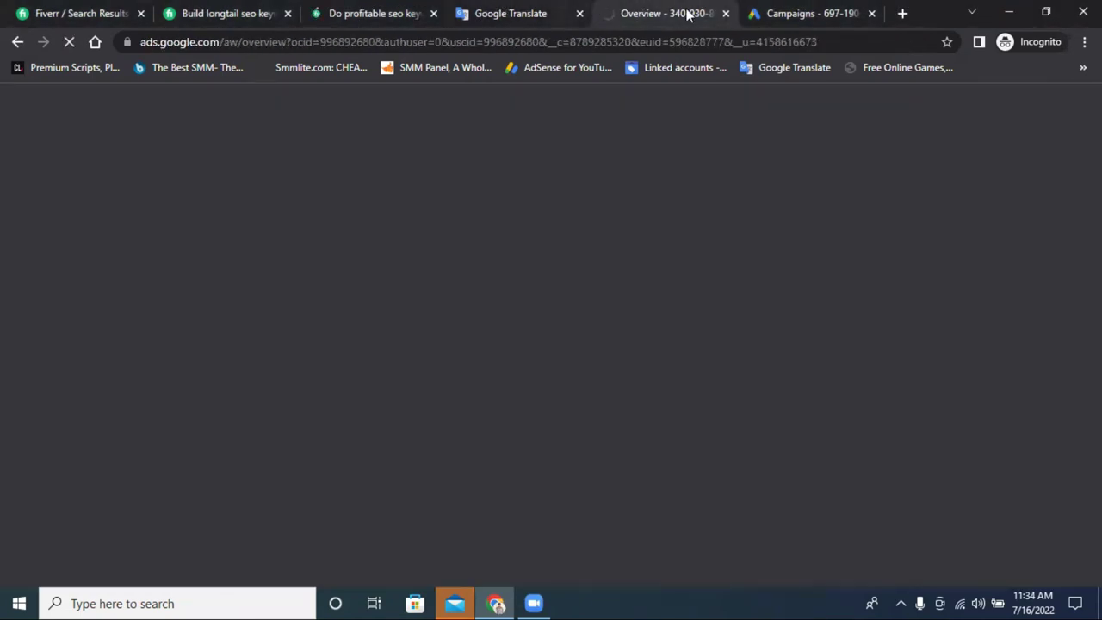
Dismiss the security notice and open Tools and Settings > Billing > Summary.
left_click(764, 10)
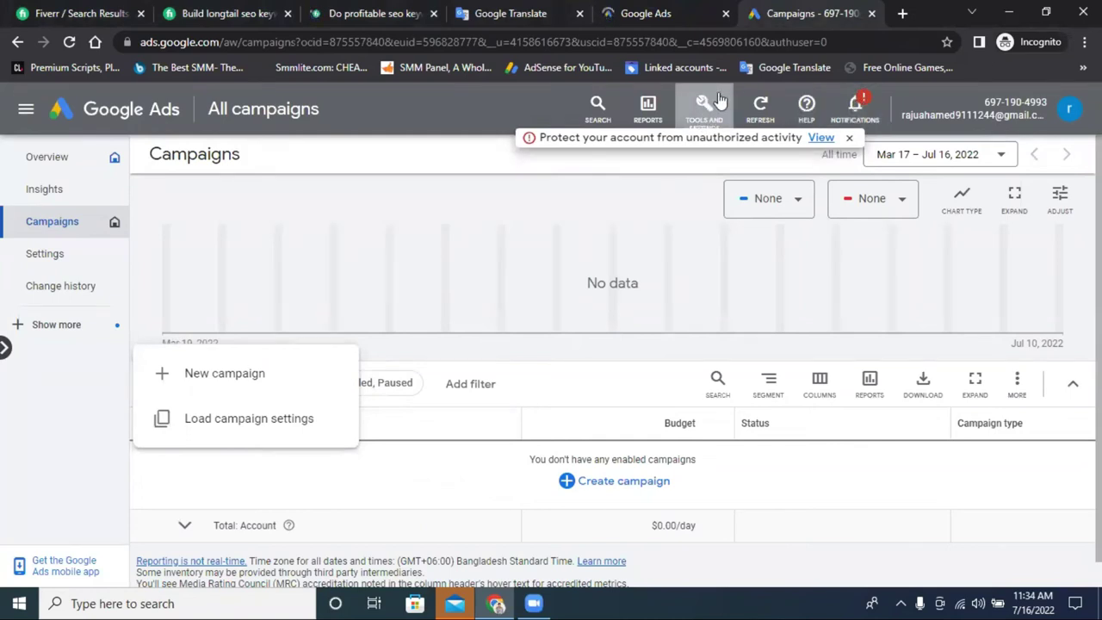
left_click(845, 139)
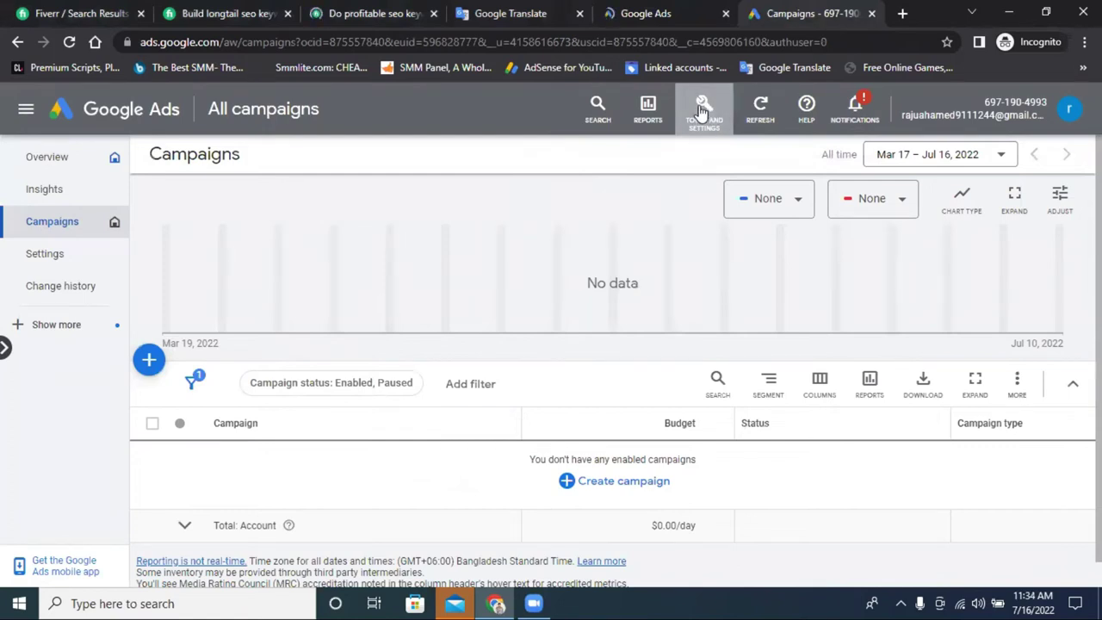
left_click(702, 110)
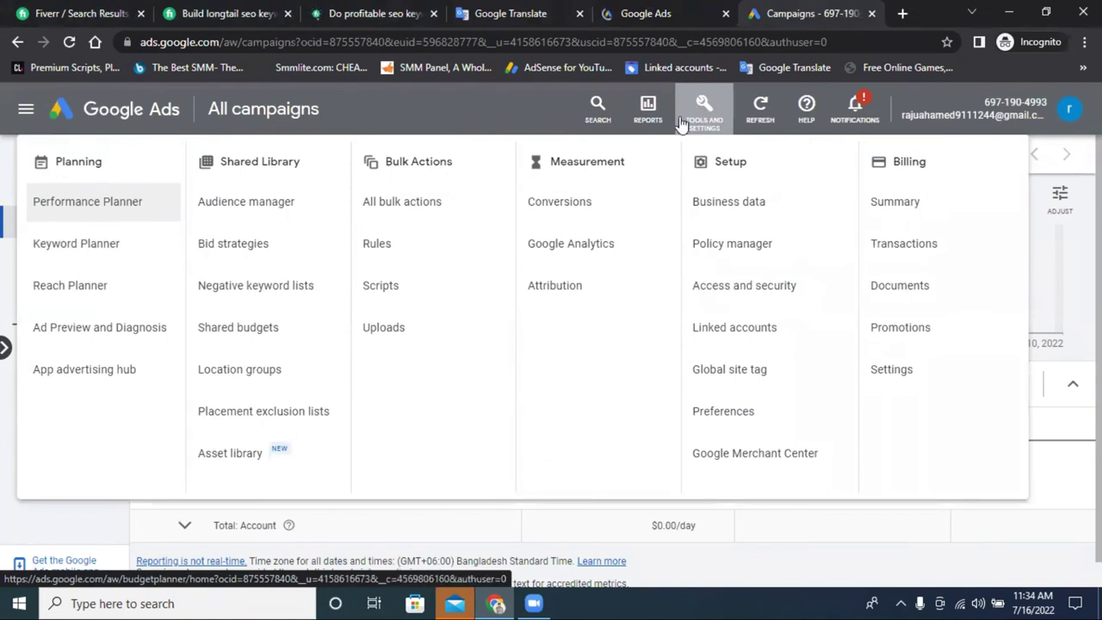
left_click(915, 213)
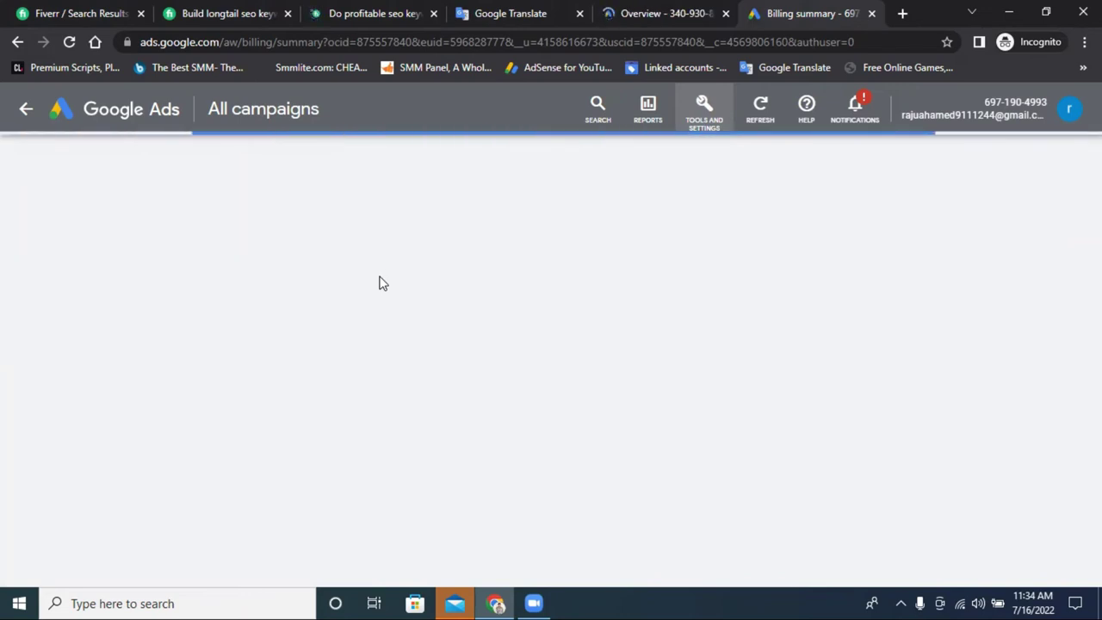
left_click(703, 102)
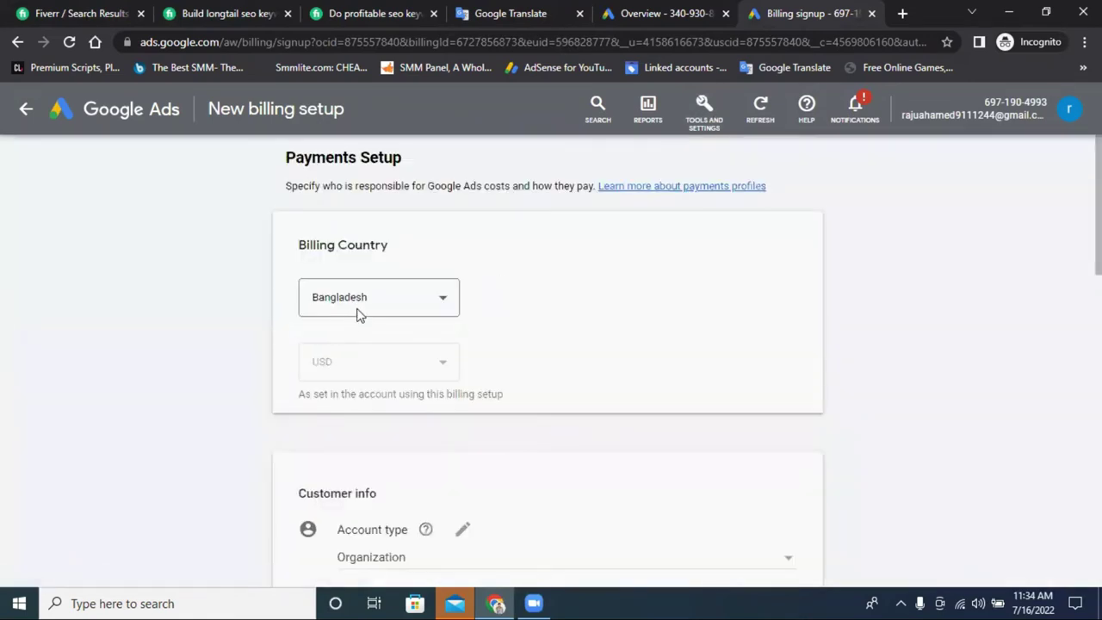
Set the billing country to United States and autofill the organization name and ZIP from saved details.
left_click(362, 301)
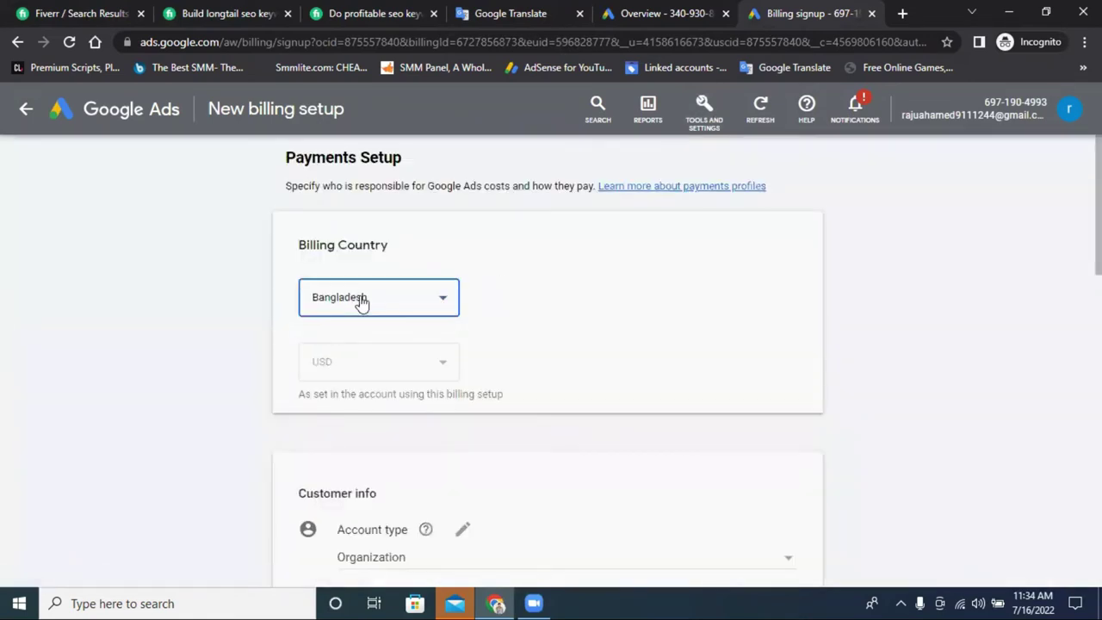
scroll(378, 361, "down", 10)
scroll(384, 386, "down", 20)
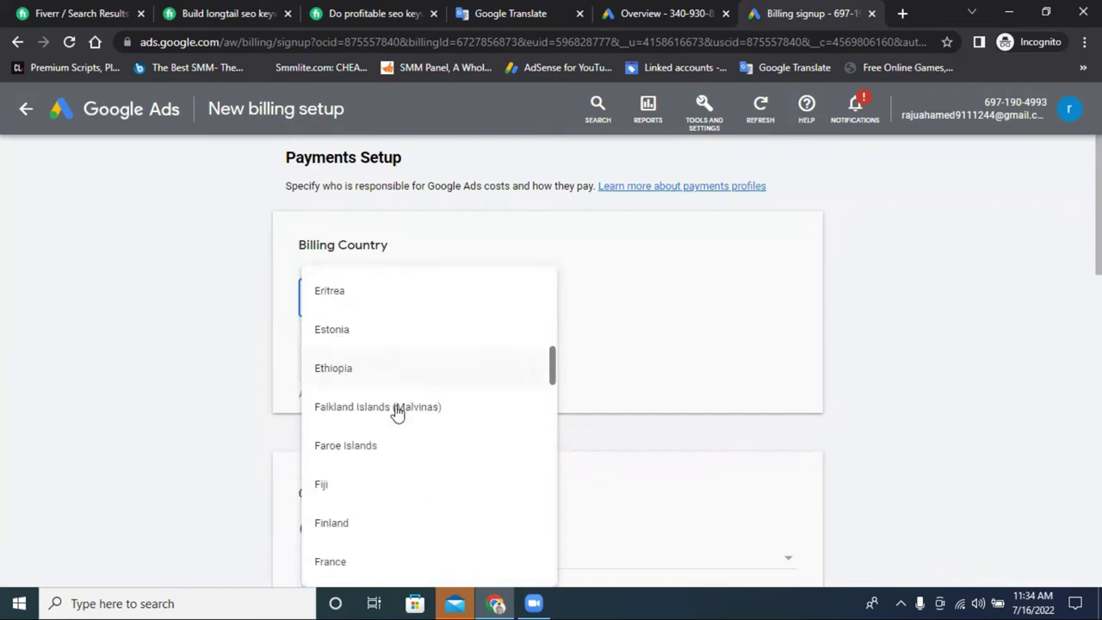
scroll(536, 514, "down", 20)
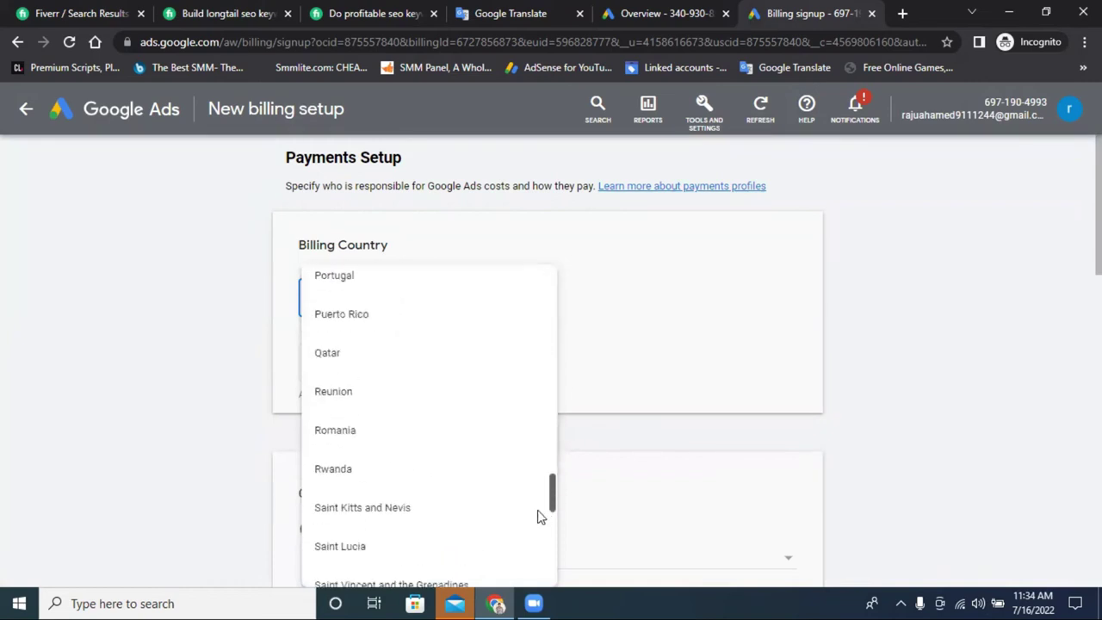
scroll(393, 408, "up", 1)
scroll(384, 392, "down", 3)
scroll(384, 391, "down", 5)
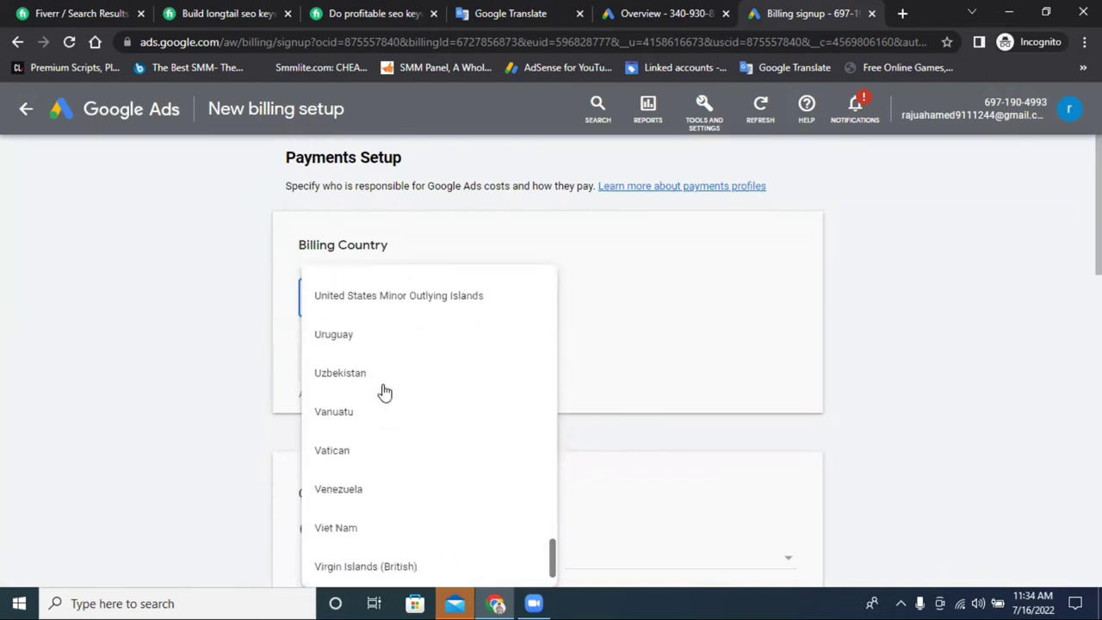
scroll(371, 345, "up", 1)
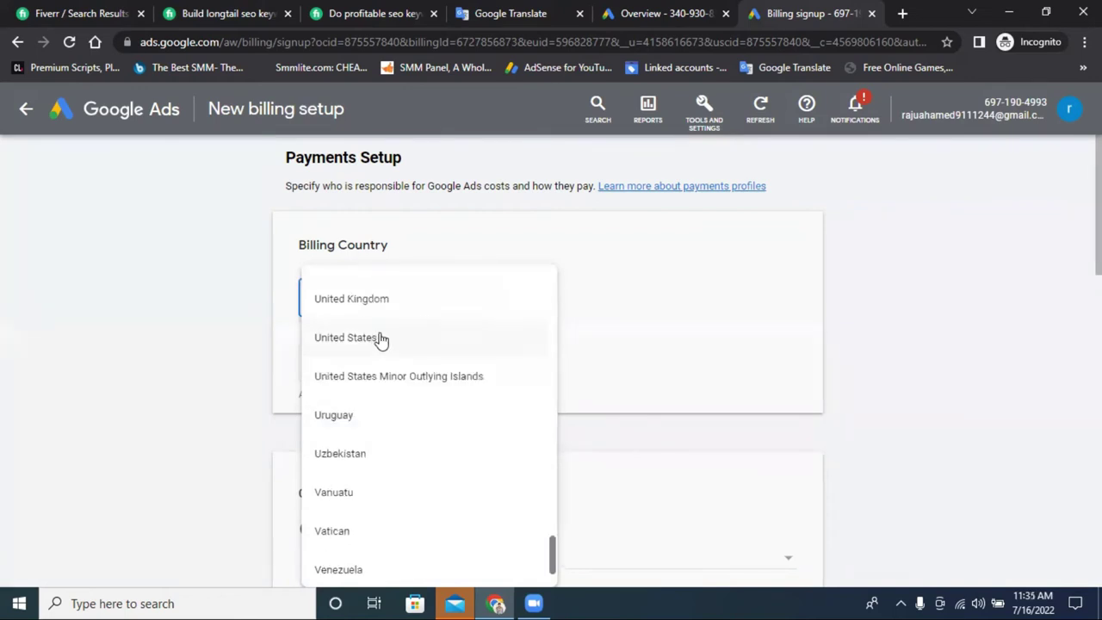
left_click(376, 339)
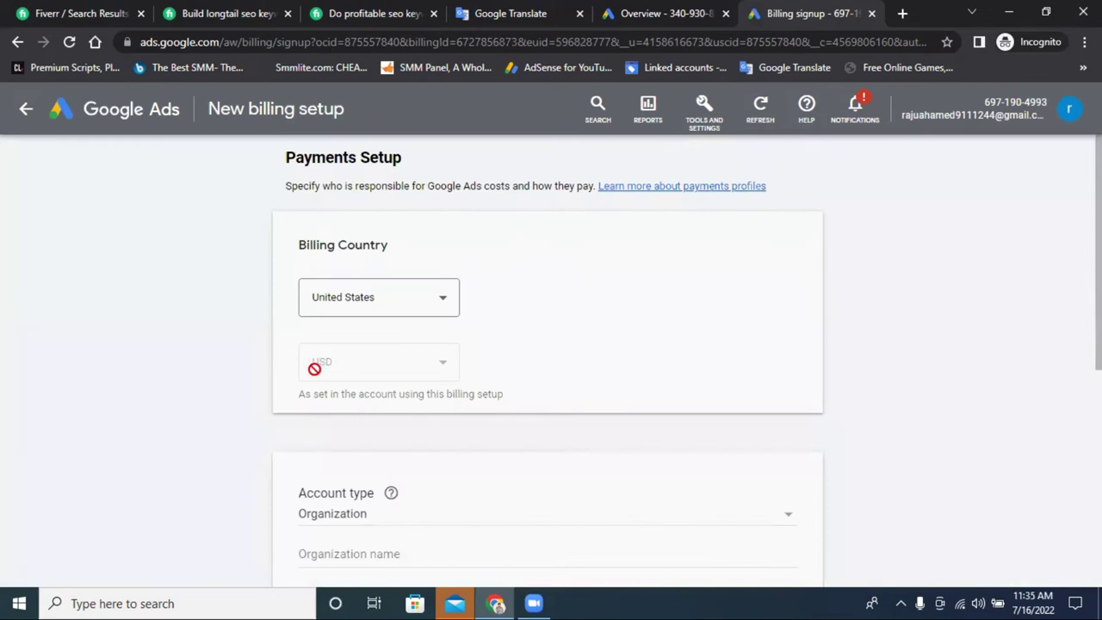
scroll(383, 320, "down", 2)
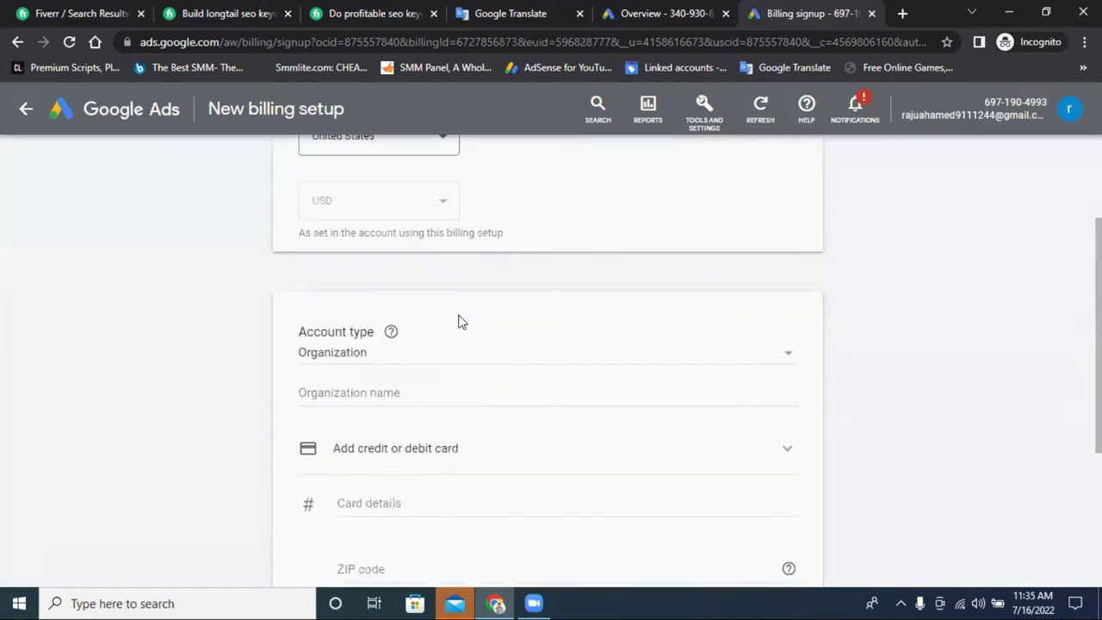
left_click(362, 388)
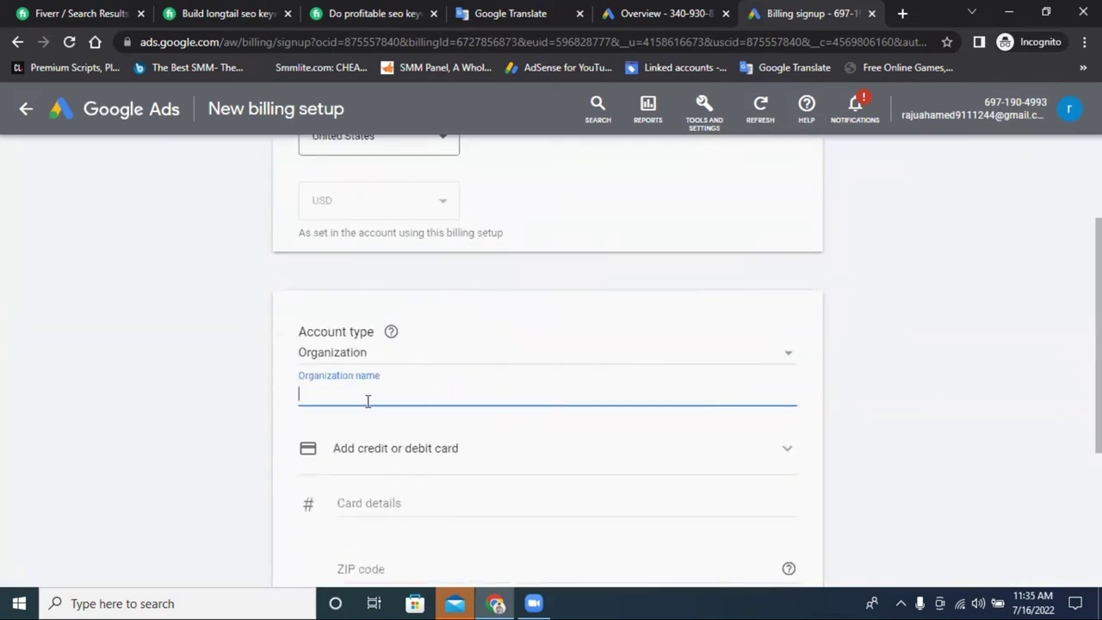
left_click(361, 396)
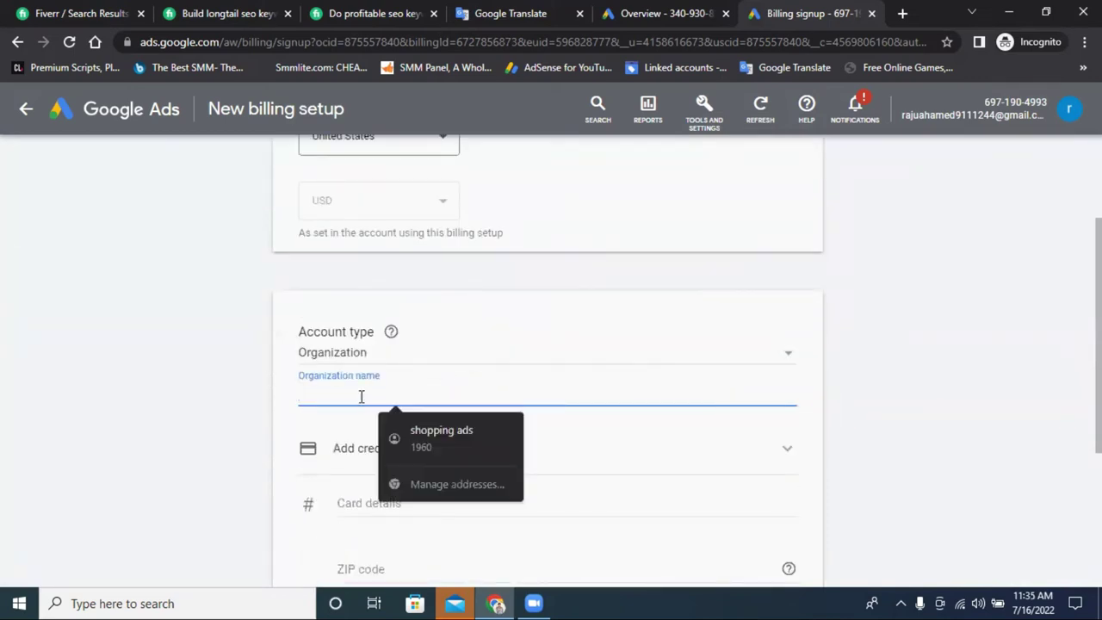
left_click(440, 437)
scroll(465, 396, "down", 2)
Leave the card fields empty, delete ZIP code 1960, and open Keyword Planner.
left_click(375, 343)
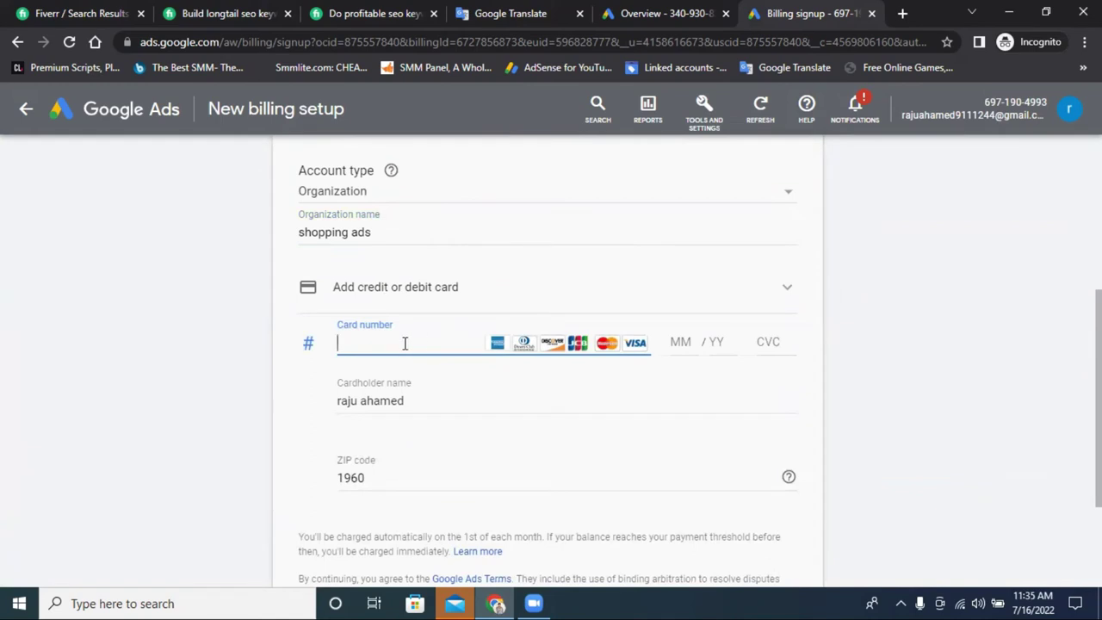
left_click(405, 343)
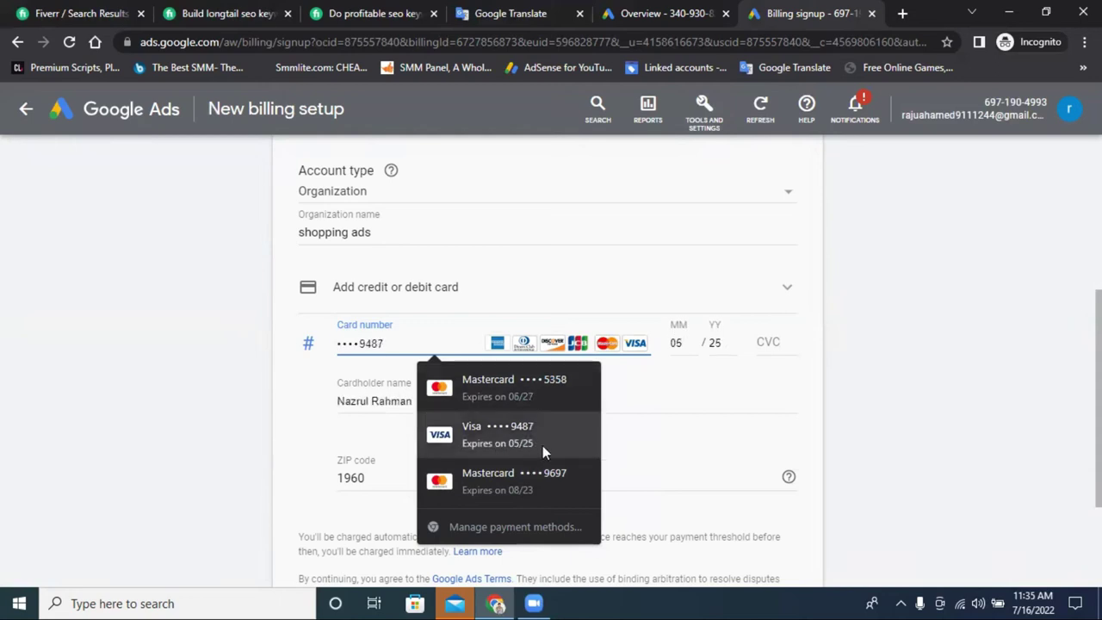
left_click(734, 410)
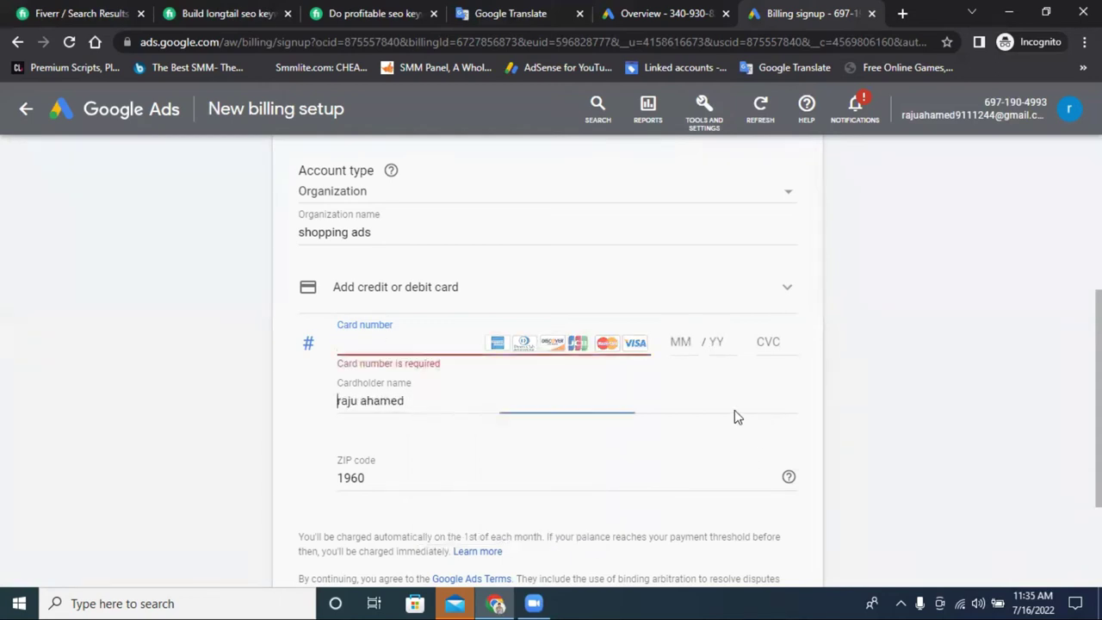
left_click(540, 347)
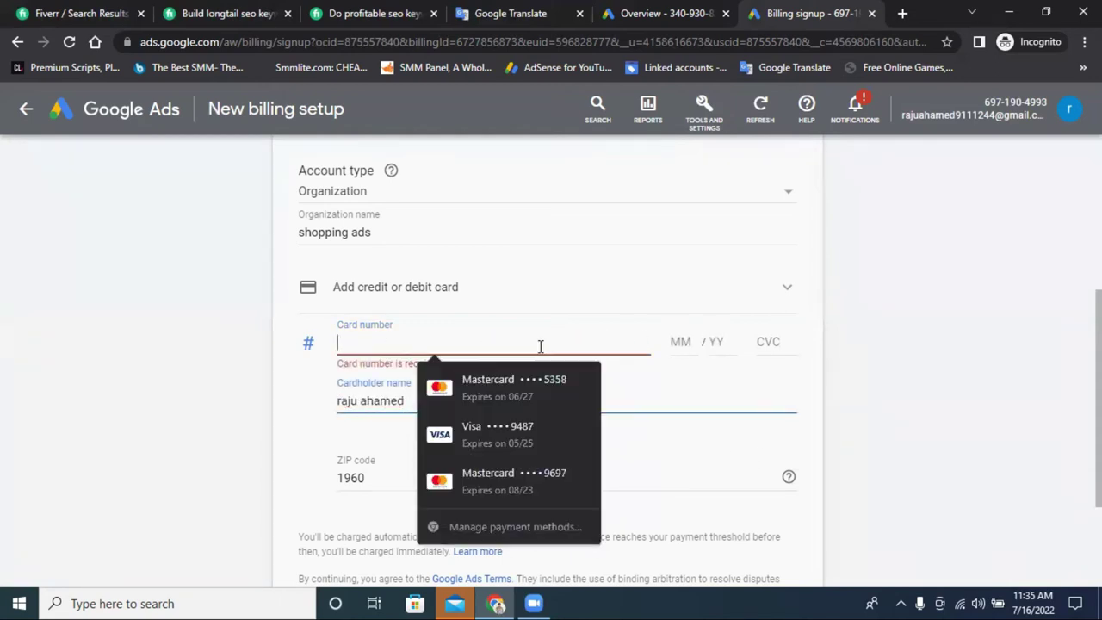
left_click(683, 342)
left_click(777, 341)
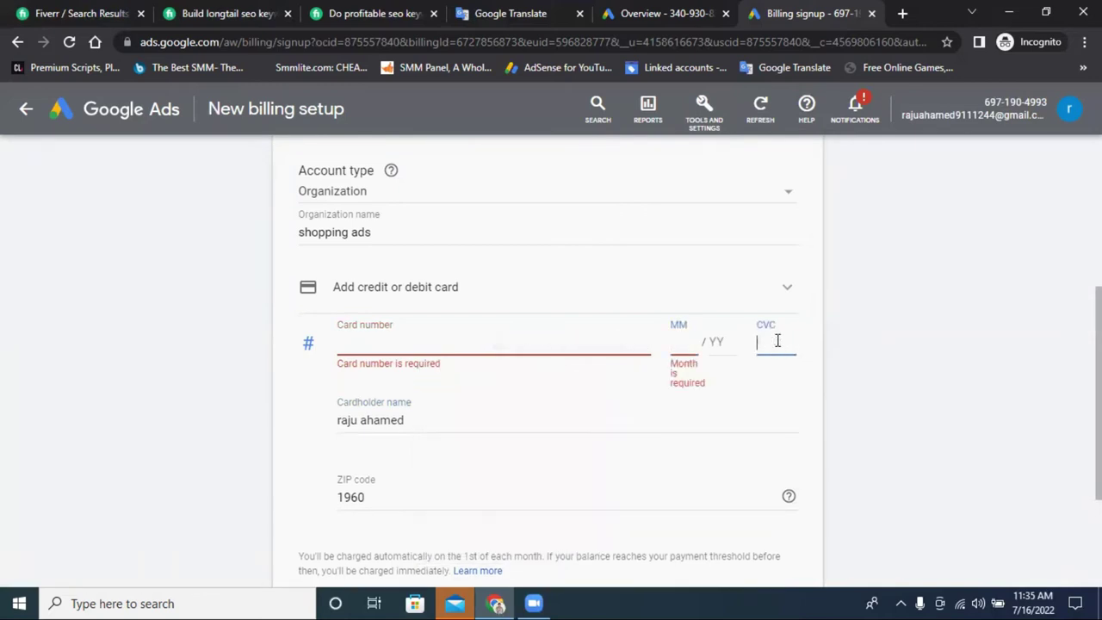
scroll(421, 413, "down", 2)
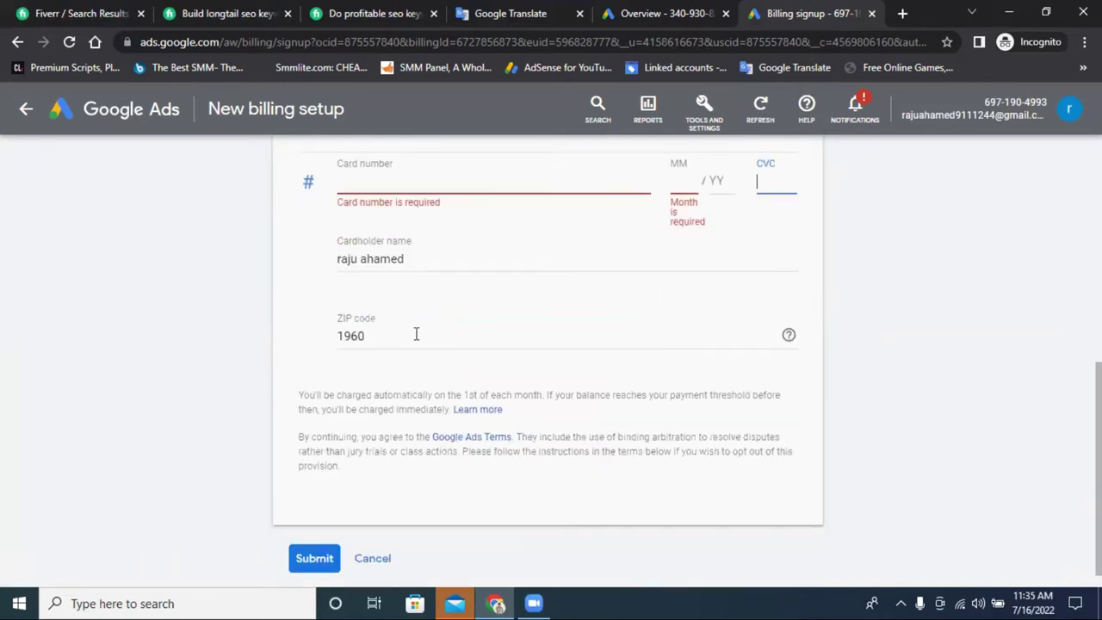
left_click(357, 257)
double_click(358, 257)
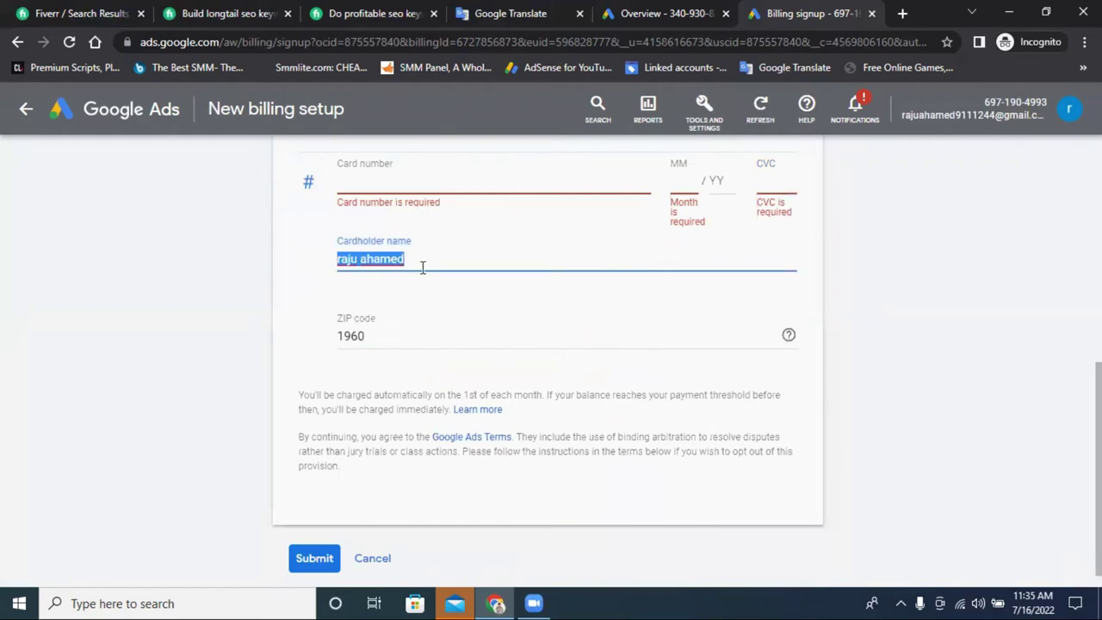
double_click(394, 336)
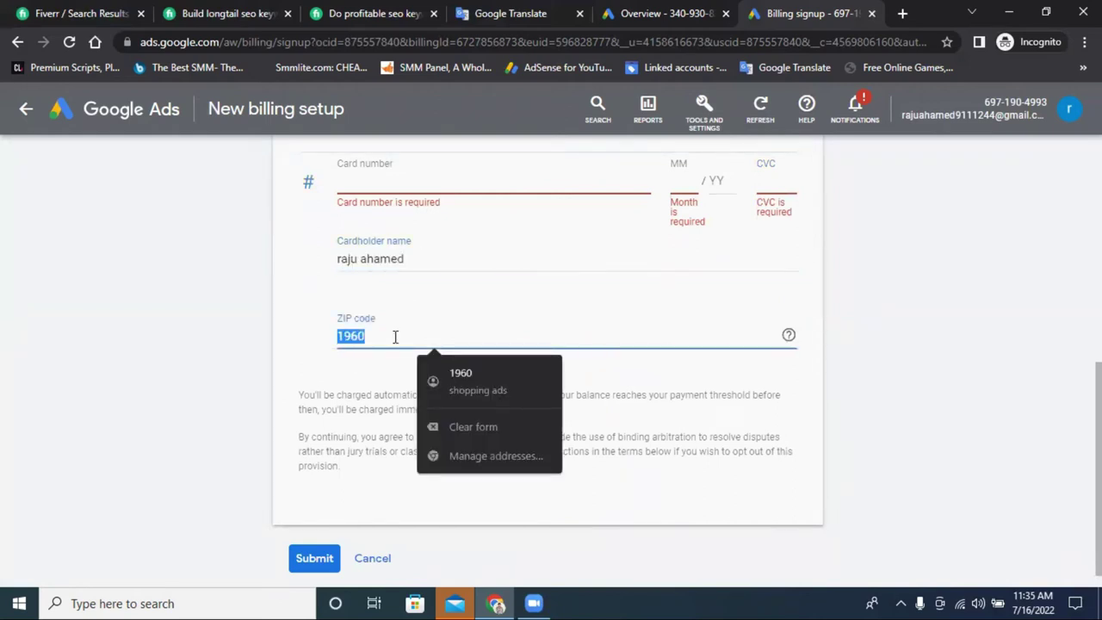
key("BackSpace")
scroll(487, 356, "up", 6)
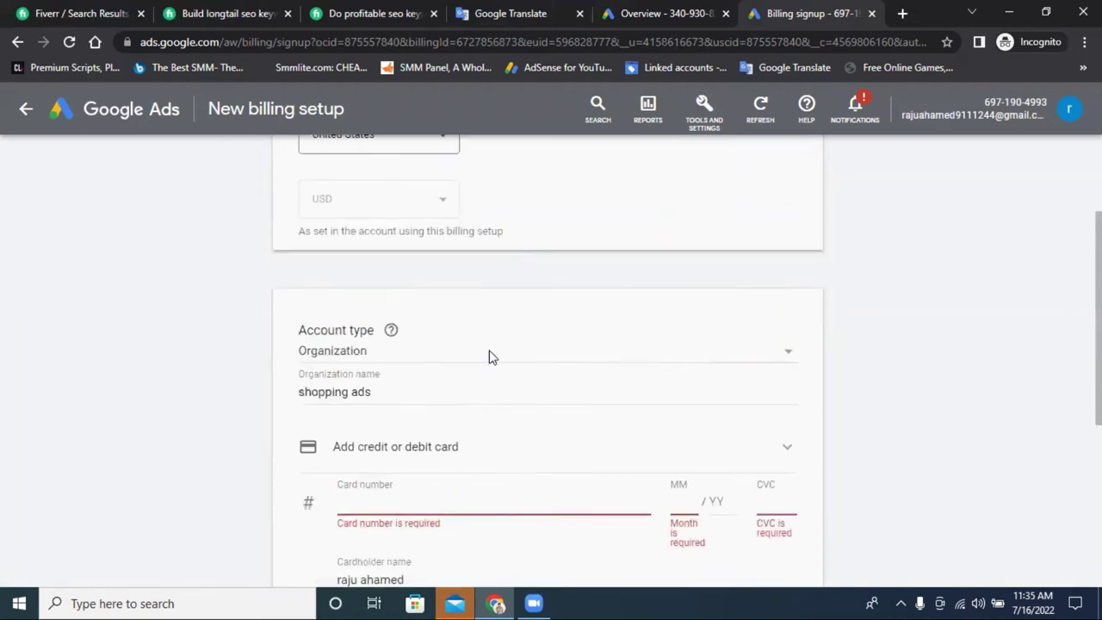
left_click(692, 111)
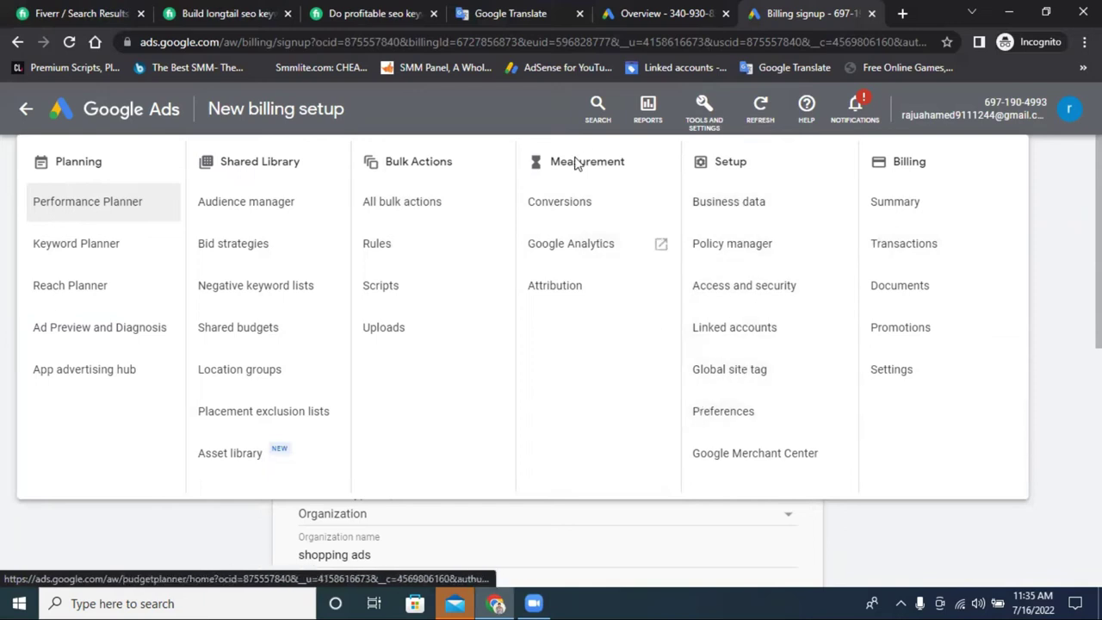
left_click(80, 245)
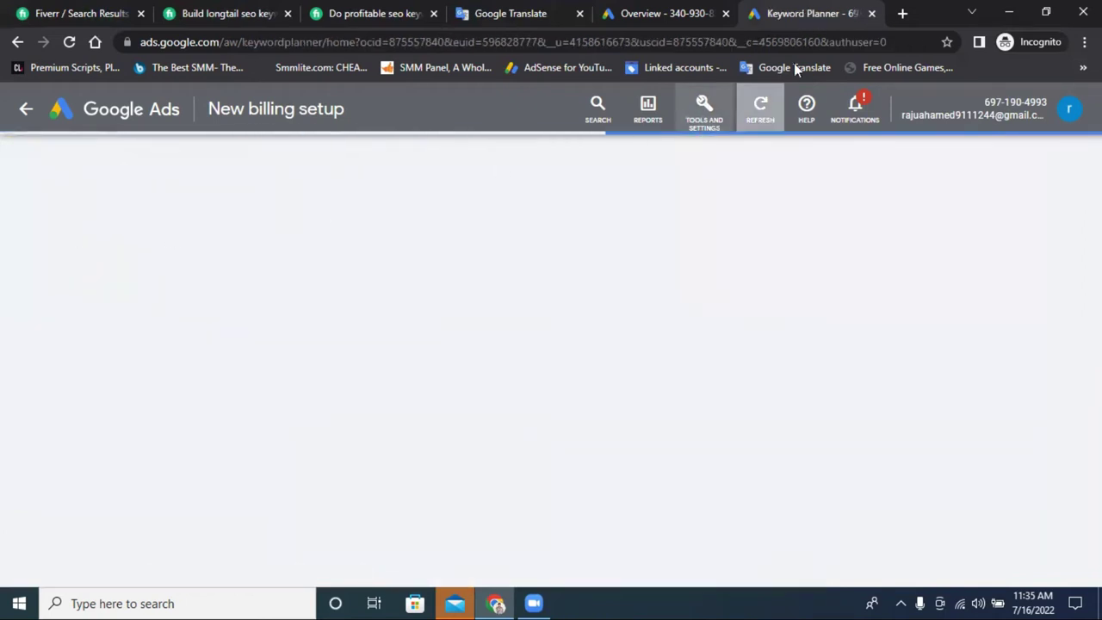
Close the extra Overview tab and delete all nine lines of Google Translate source text.
left_click(725, 13)
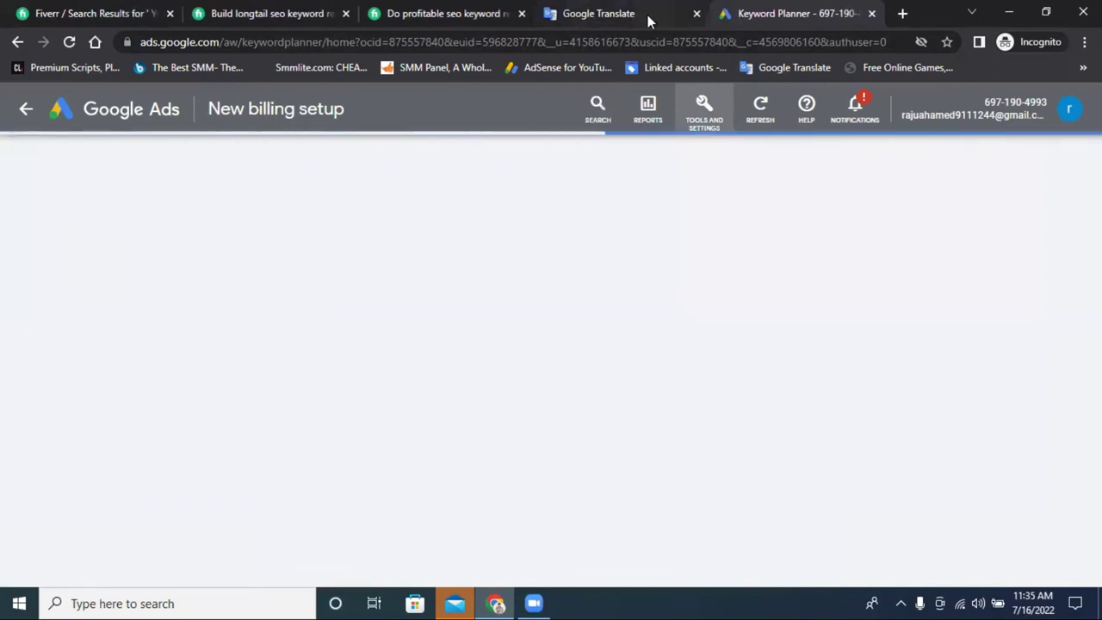
left_click(654, 15)
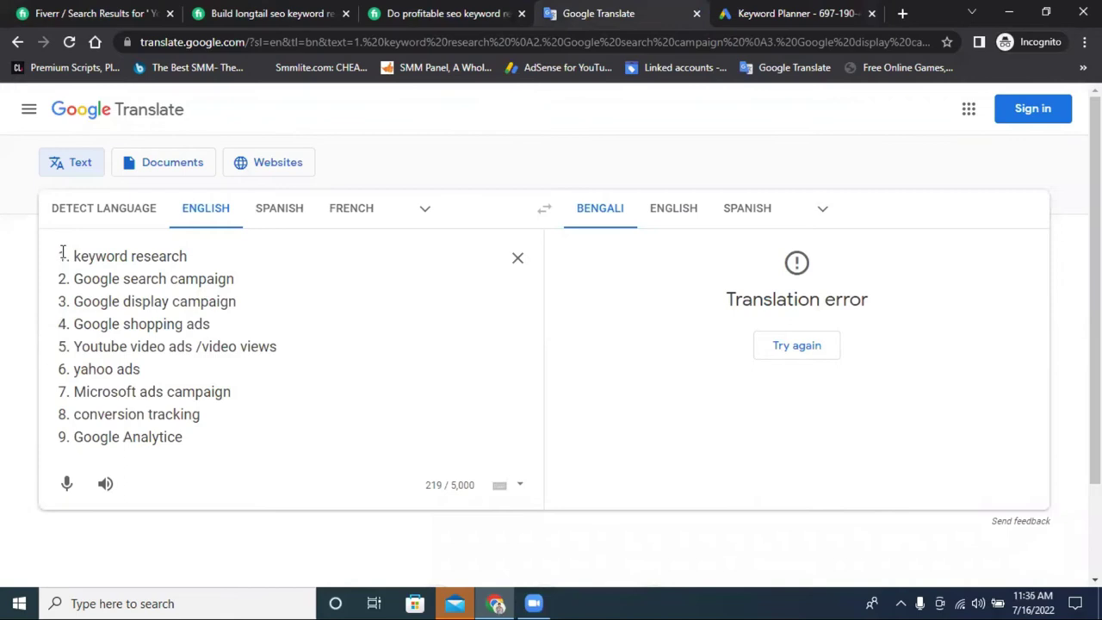
left_click_drag(60, 265, 183, 468)
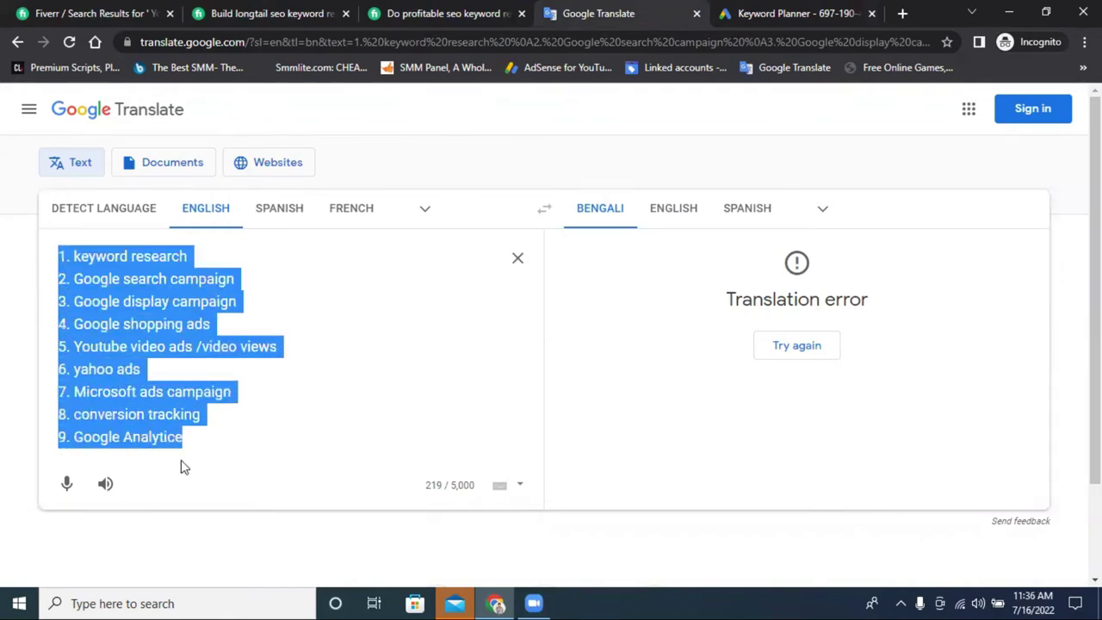
key("BackSpace")
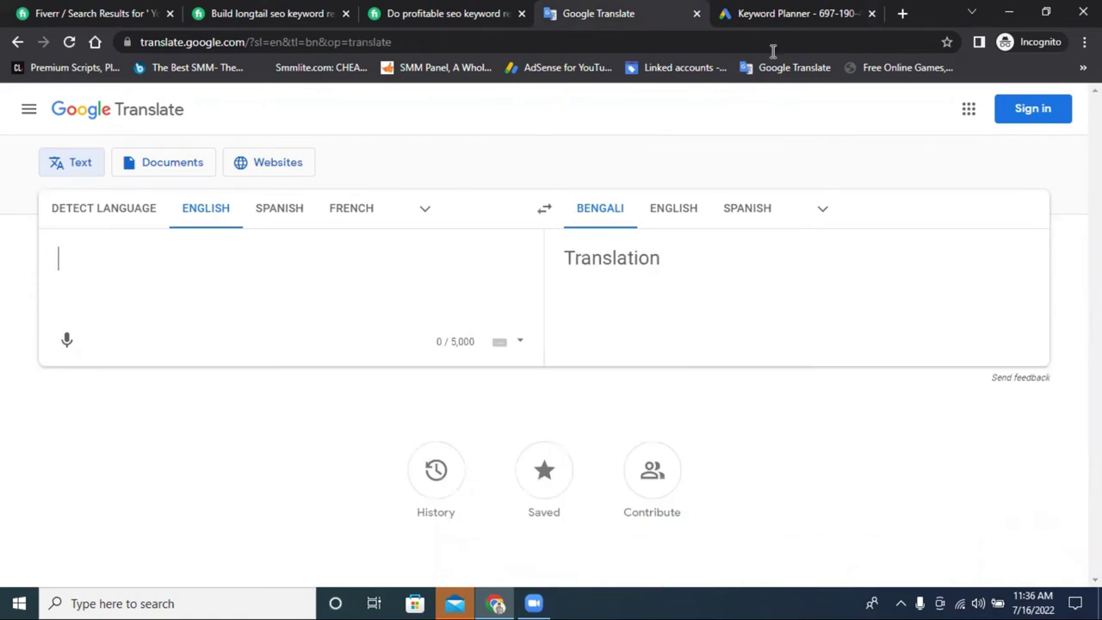
left_click(809, 14)
Start Discover new keywords, closing a stray new-tab window to get Keyword Planner back.
scroll(597, 229, "down", 3)
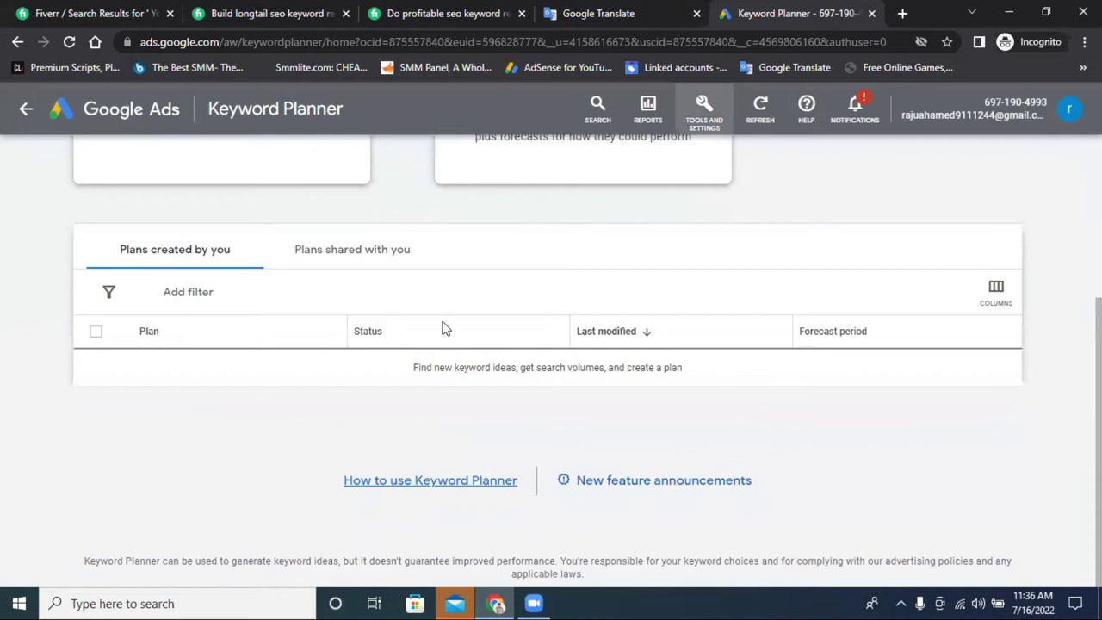
scroll(284, 320, "up", 2)
scroll(363, 322, "up", 1)
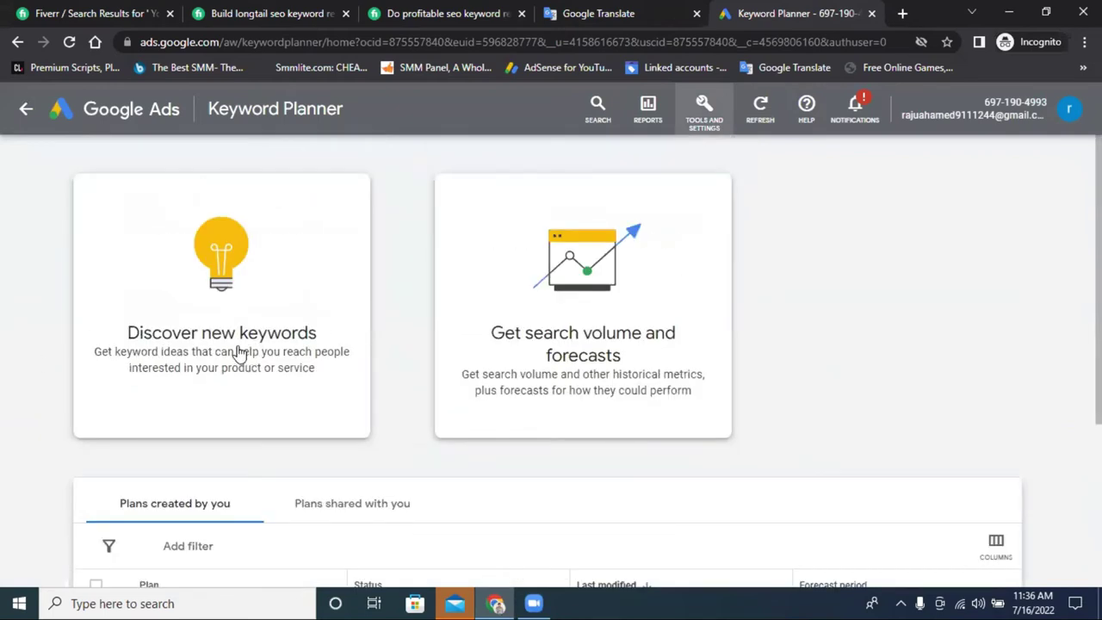
left_click(275, 336)
scroll(189, 322, "down", 1)
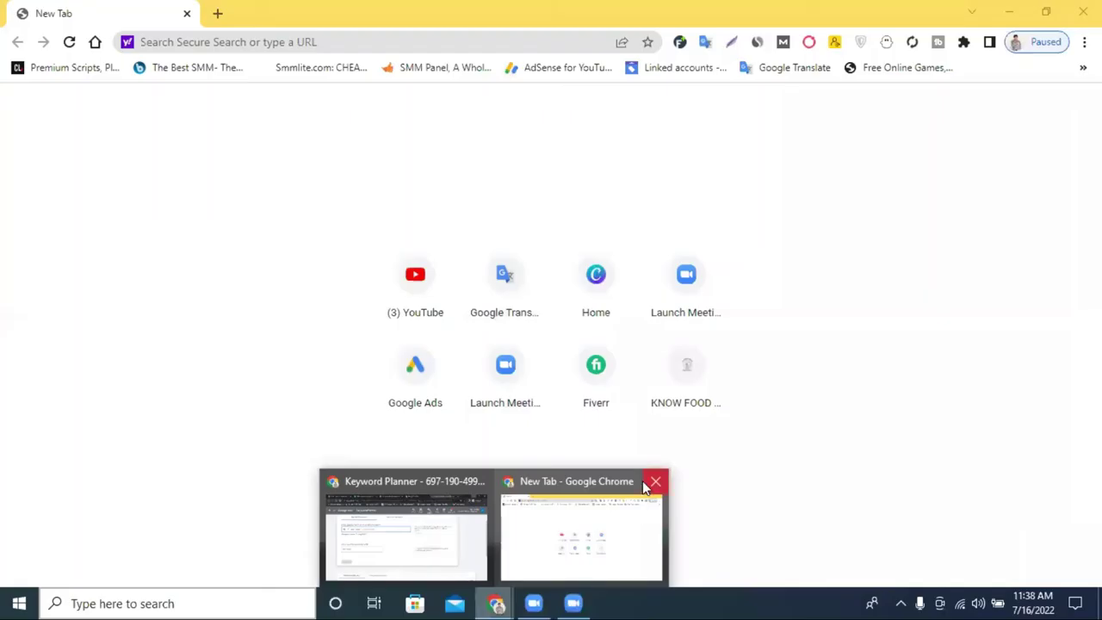
left_click(647, 486)
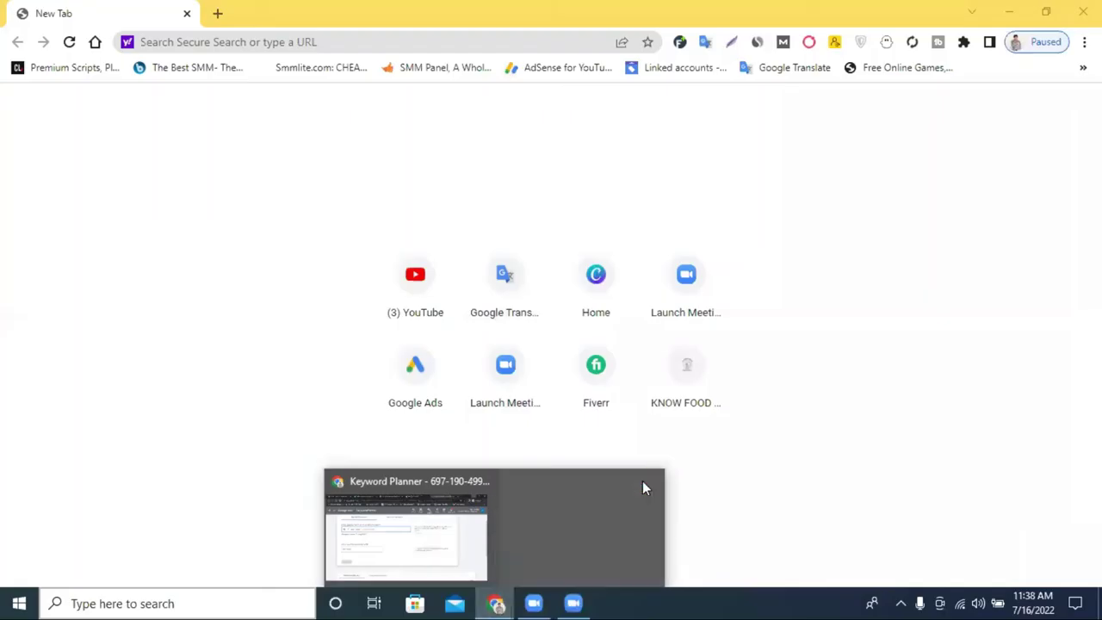
left_click(551, 517)
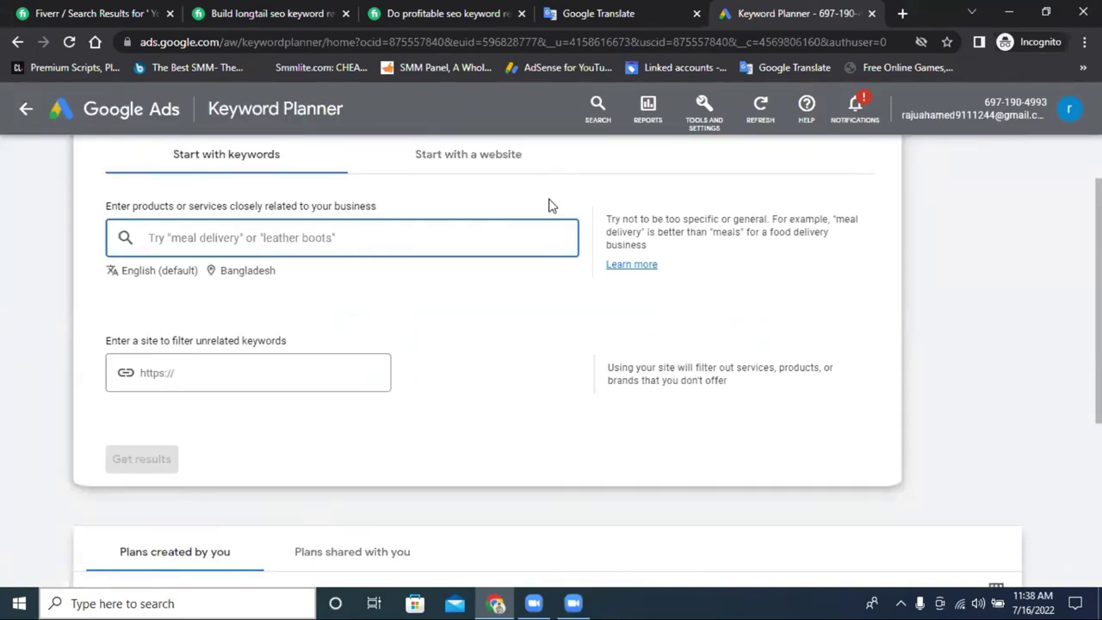
scroll(300, 332, "down", 4)
scroll(303, 333, "up", 4)
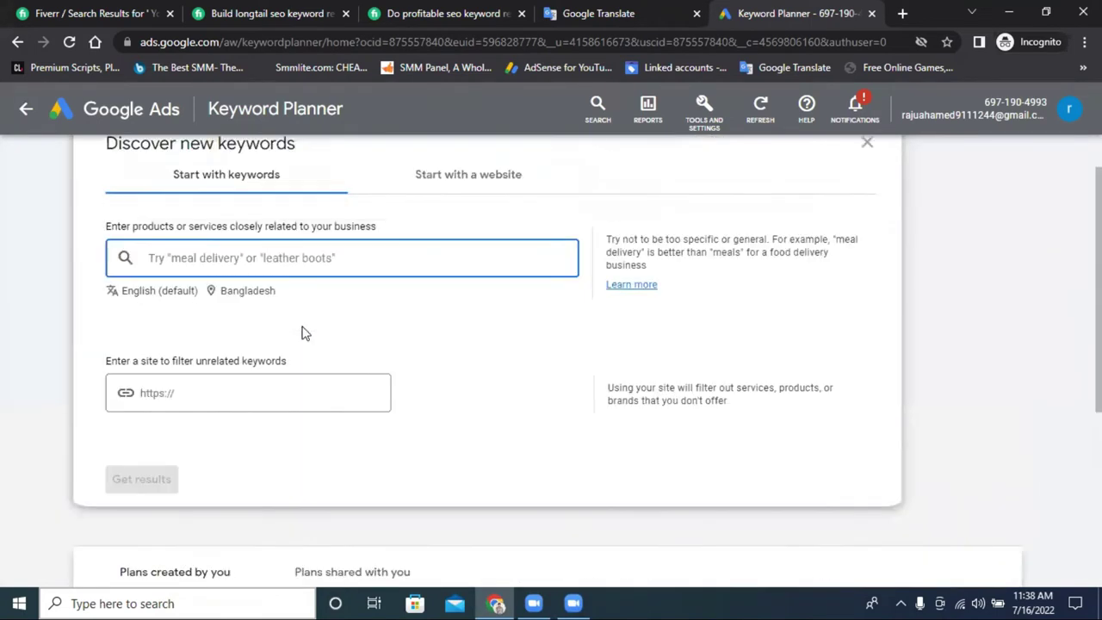
scroll(303, 332, "up", 1)
scroll(221, 316, "down", 3)
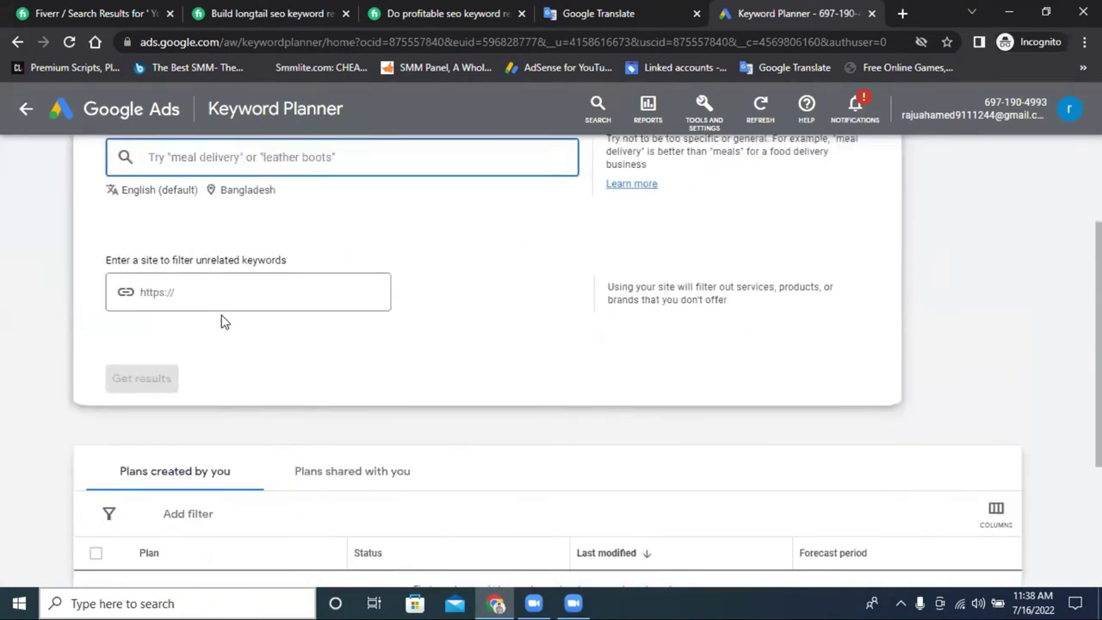
scroll(675, 443, "up", 3)
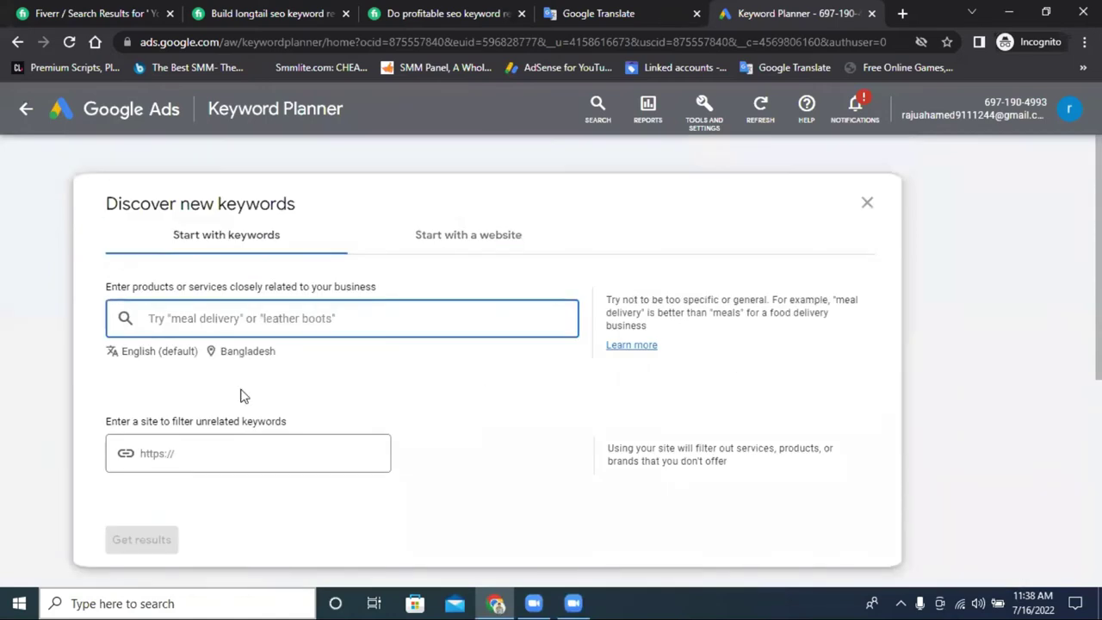
Enter the keyword 'buy car', get results, and close the Refine keywords panel.
left_click(452, 239)
left_click(229, 249)
type("buy car")
key("Return")
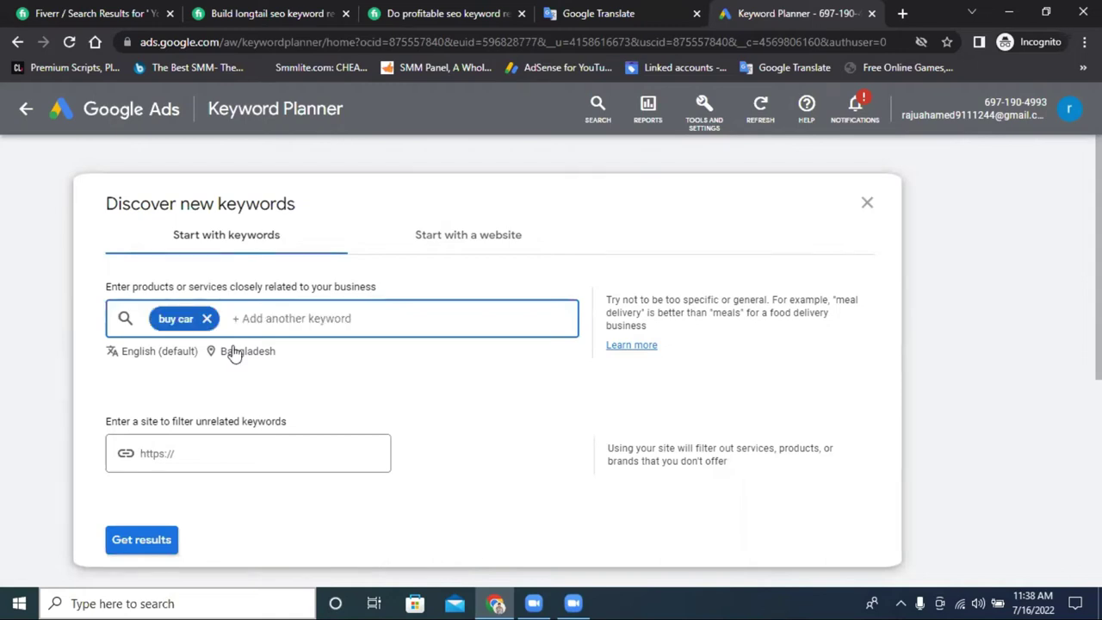
left_click(131, 541)
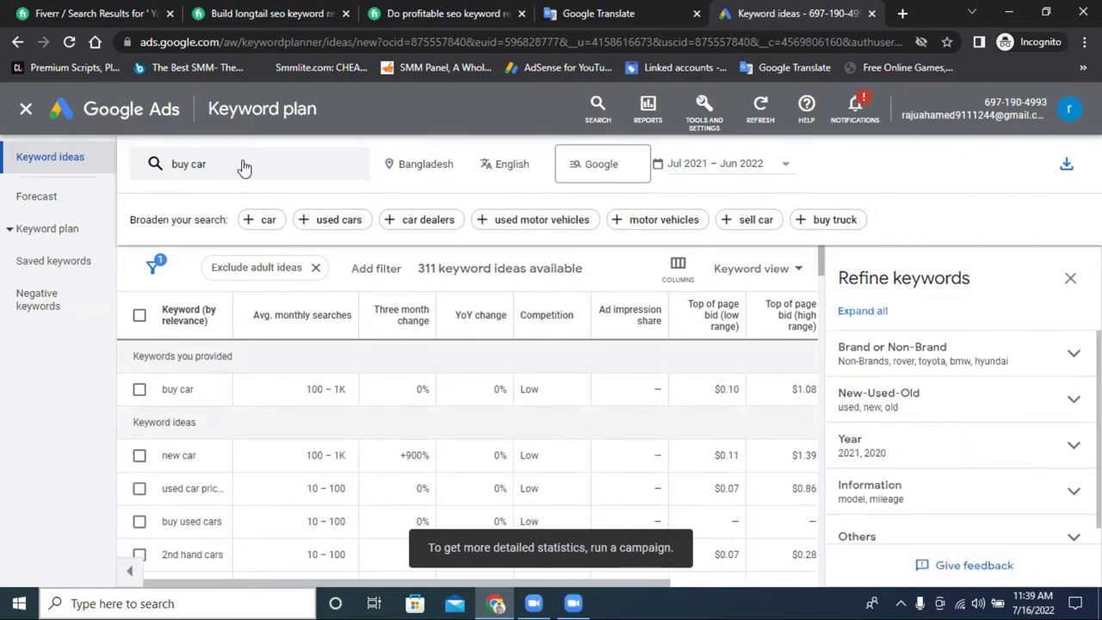
left_click(1070, 277)
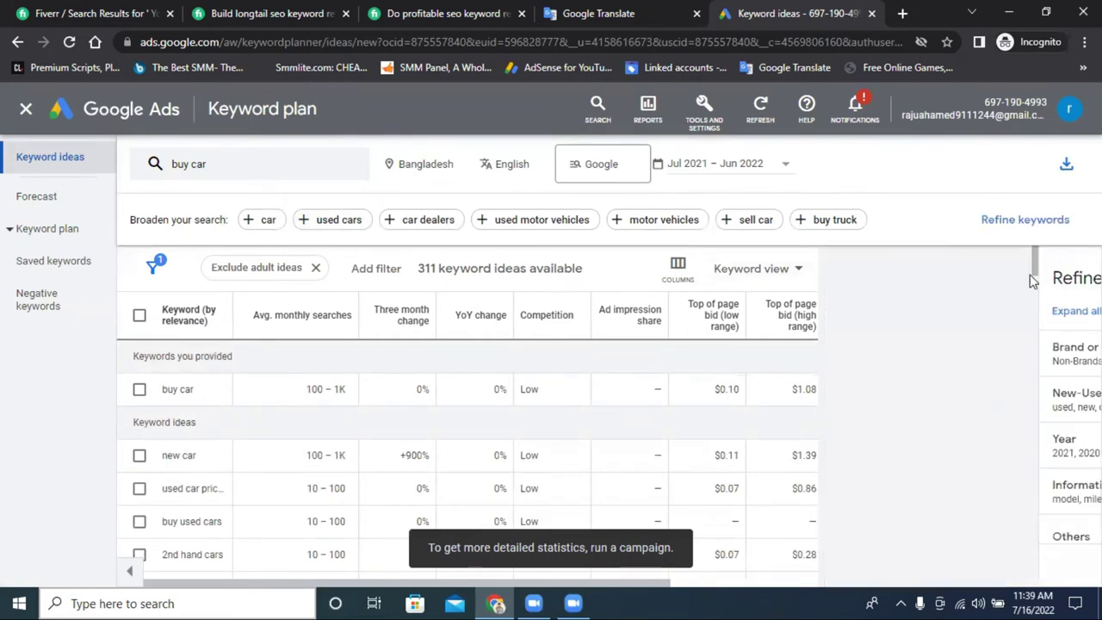
mouse_move(508, 317)
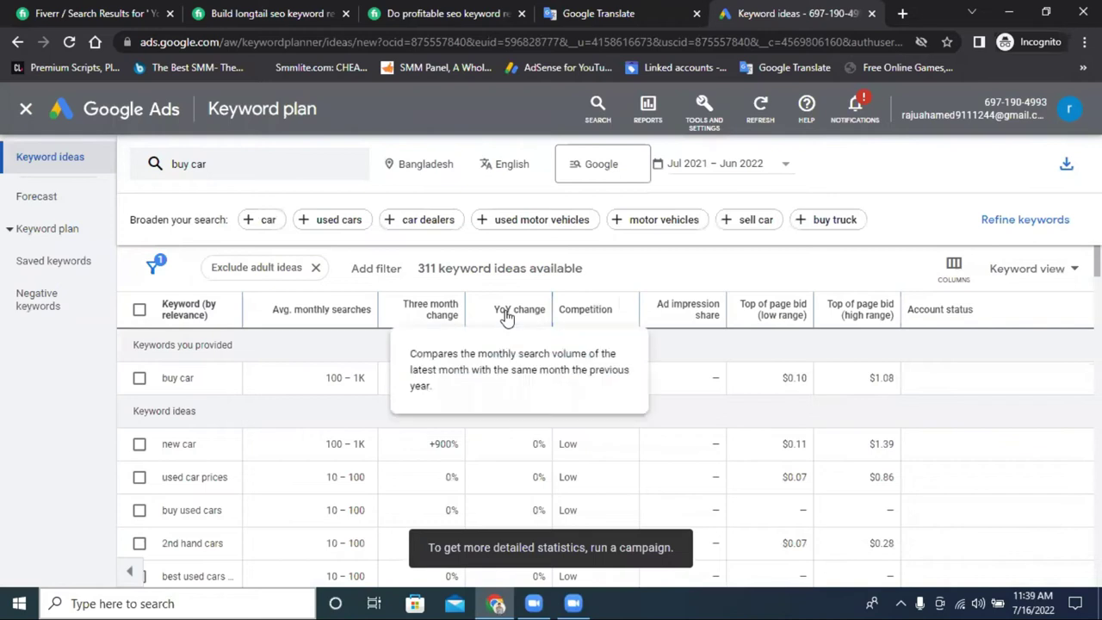
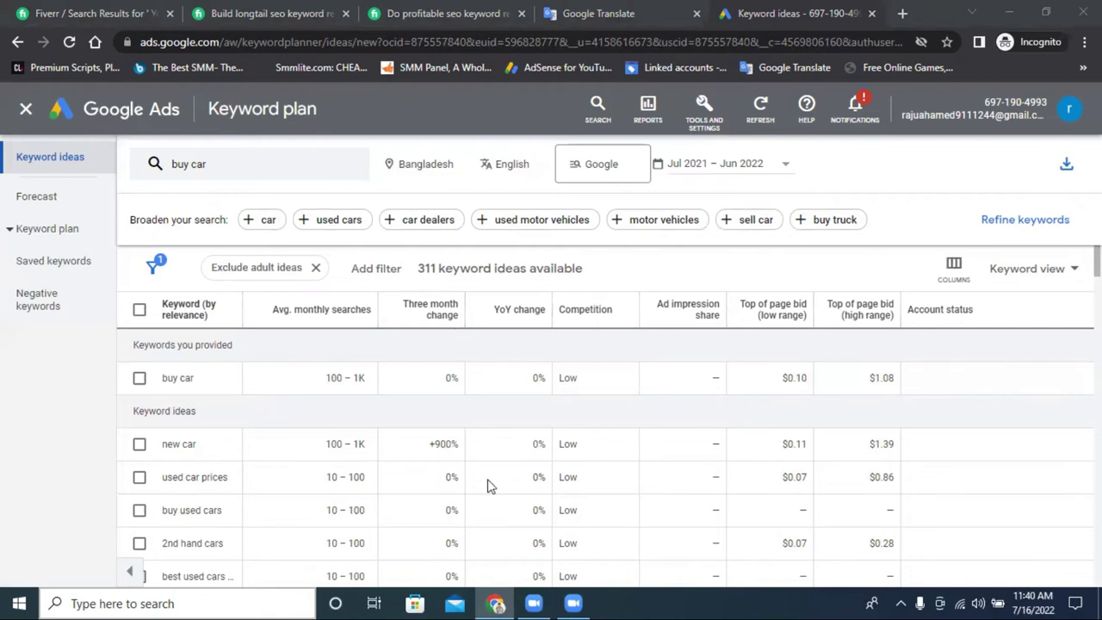
Review the buy car keyword ideas and select the $0.10 low bid.
scroll(439, 333, "down", 2)
scroll(441, 333, "down", 3)
scroll(651, 462, "up", 5)
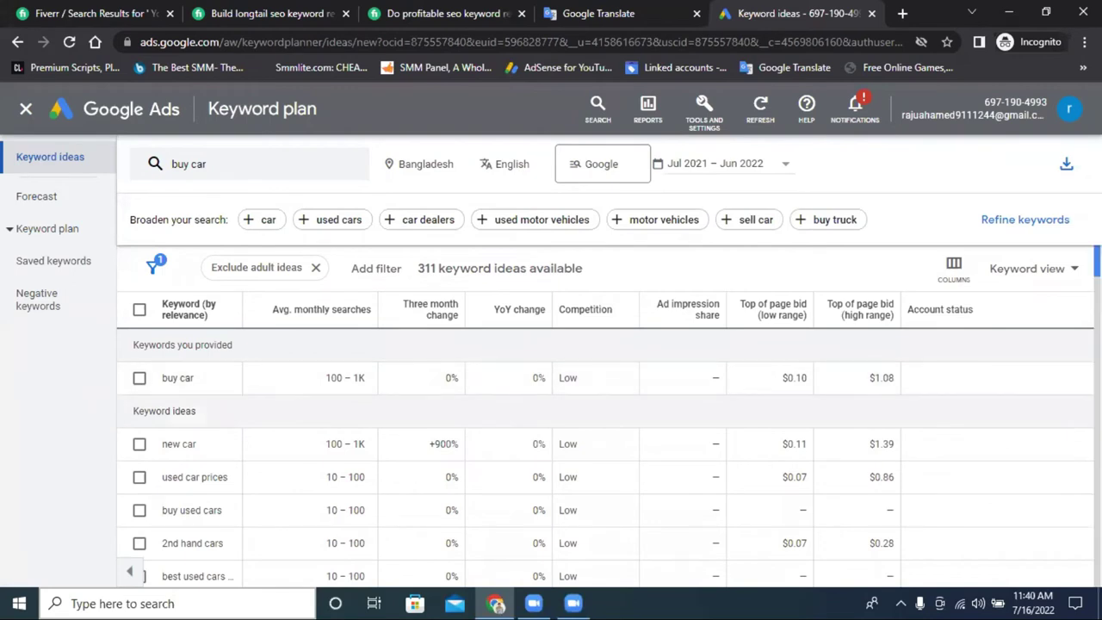
scroll(981, 308, "down", 2)
scroll(964, 317, "up", 2)
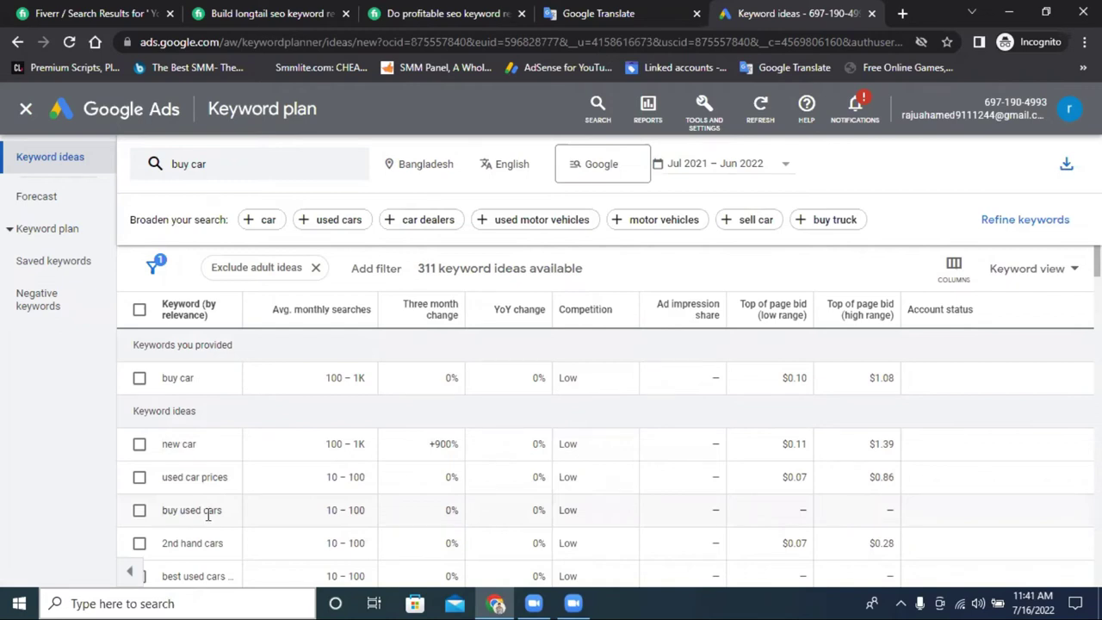
scroll(248, 490, "down", 1)
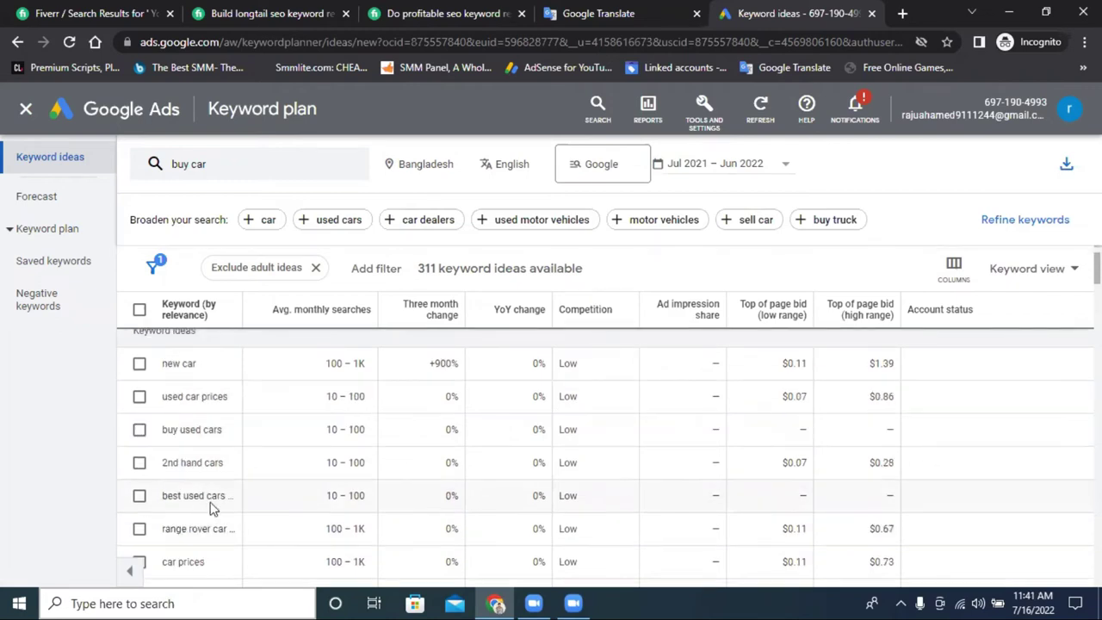
scroll(211, 508, "down", 2)
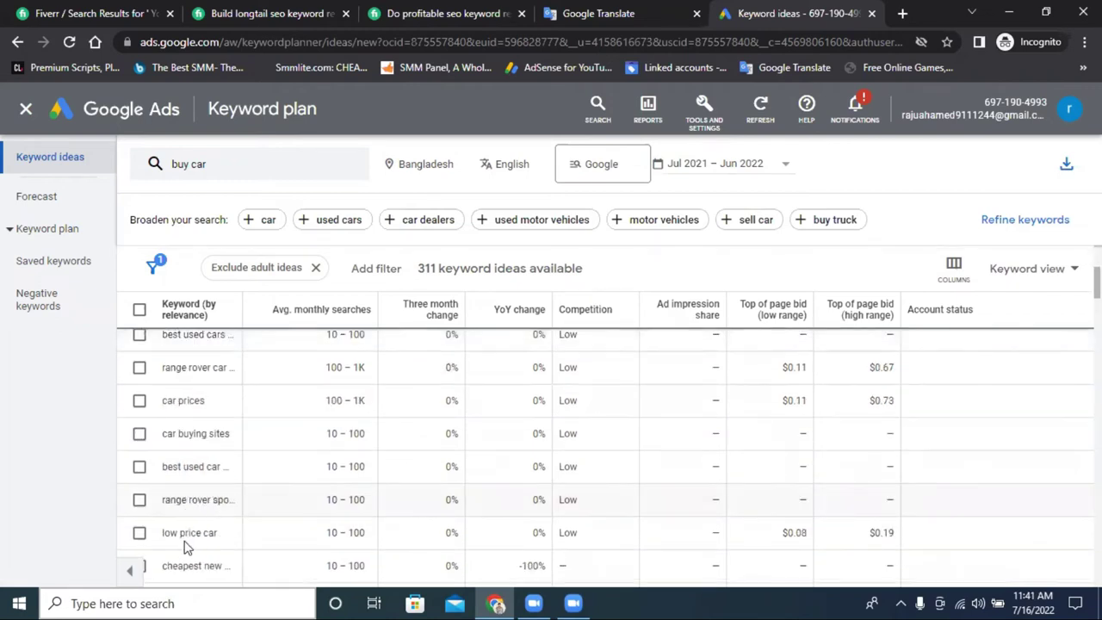
scroll(207, 534, "down", 1)
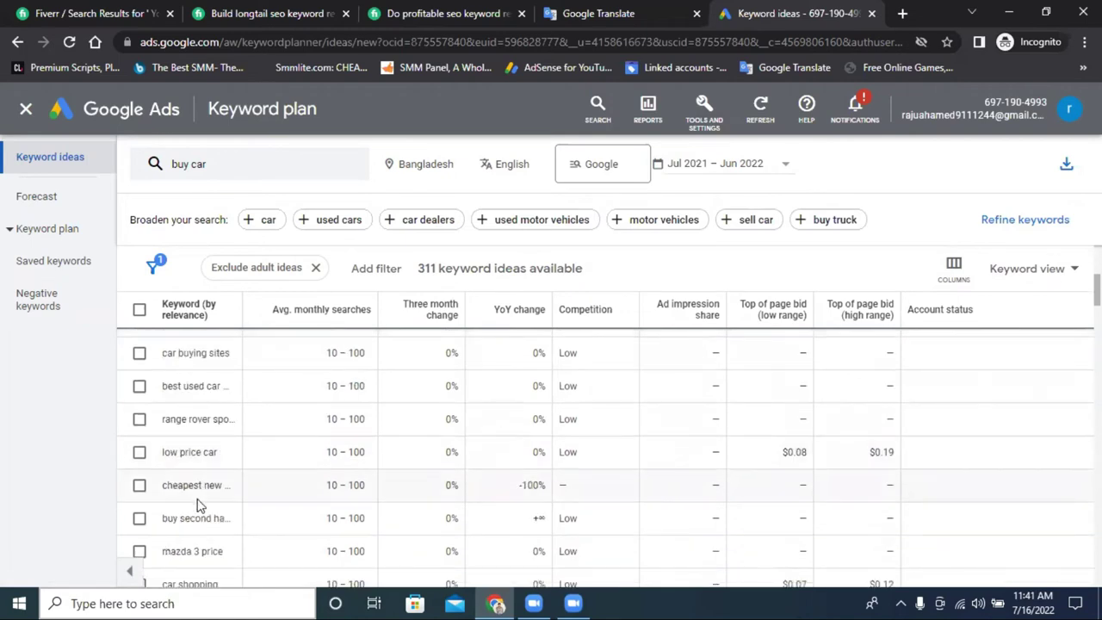
scroll(207, 486, "down", 2)
scroll(206, 479, "up", 10)
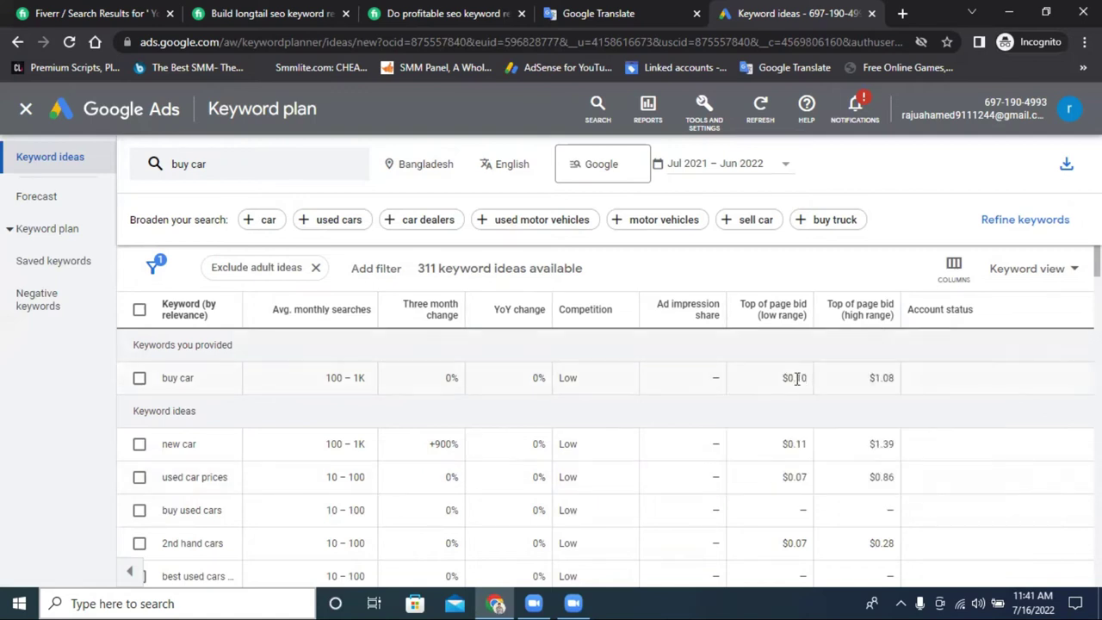
double_click(799, 377)
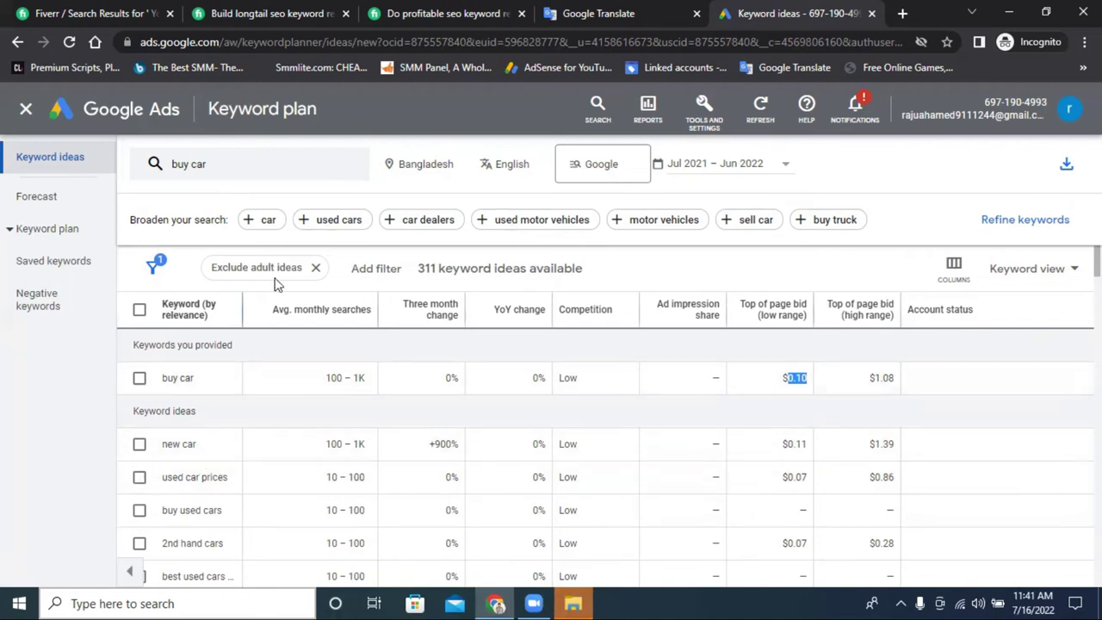
Remove 'buy car' from the keyword search, leaving it empty, and move to Google Translate.
scroll(230, 391, "down", 3)
left_click(225, 167)
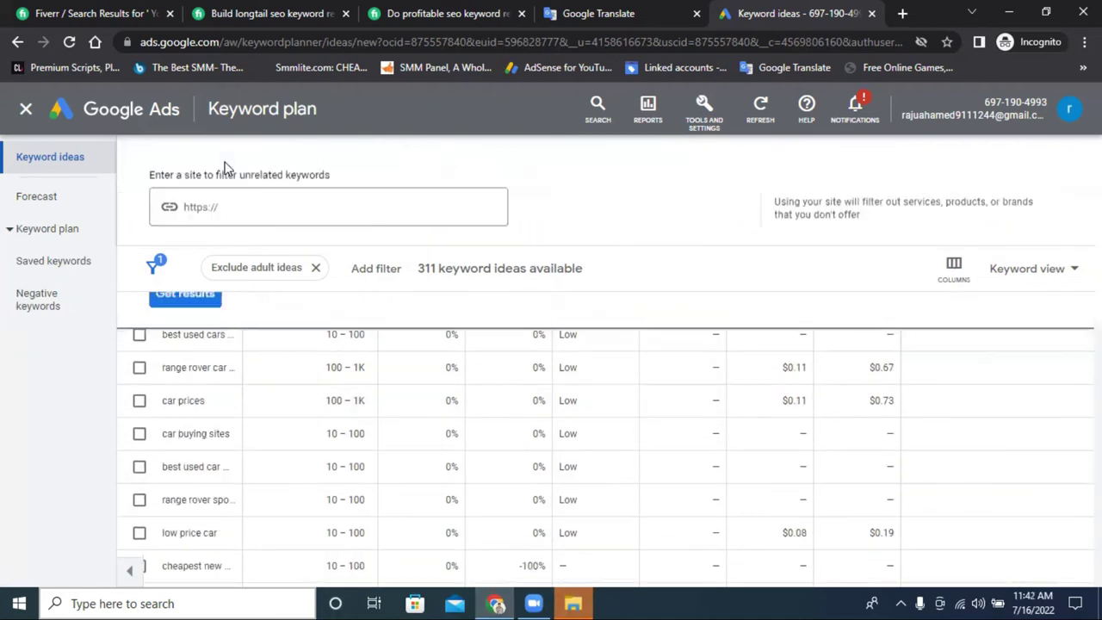
left_click(258, 245)
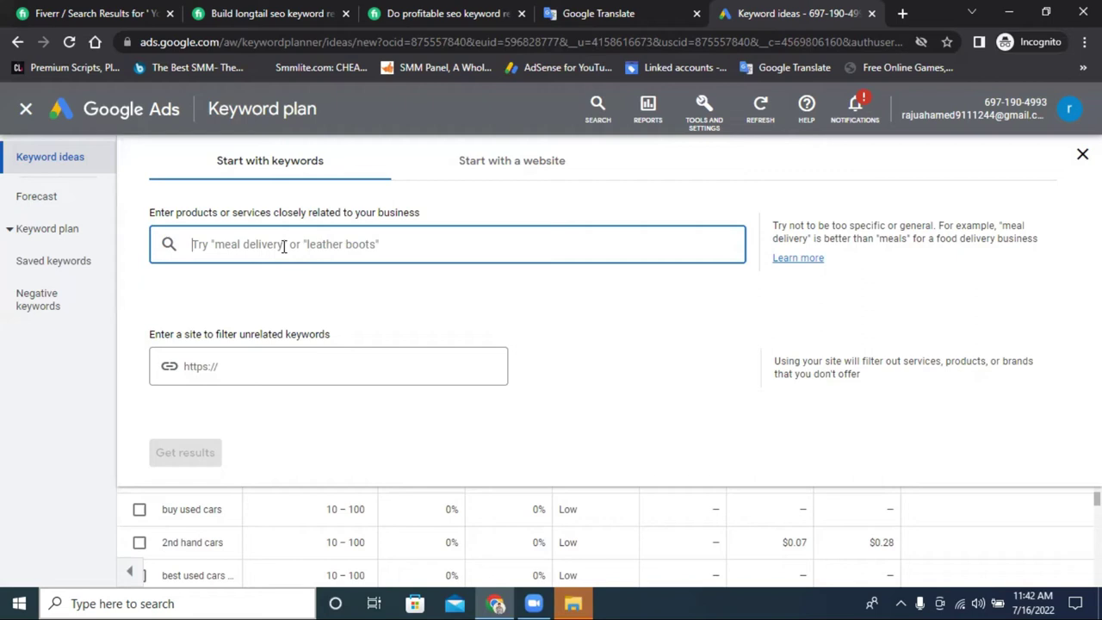
left_click(594, 12)
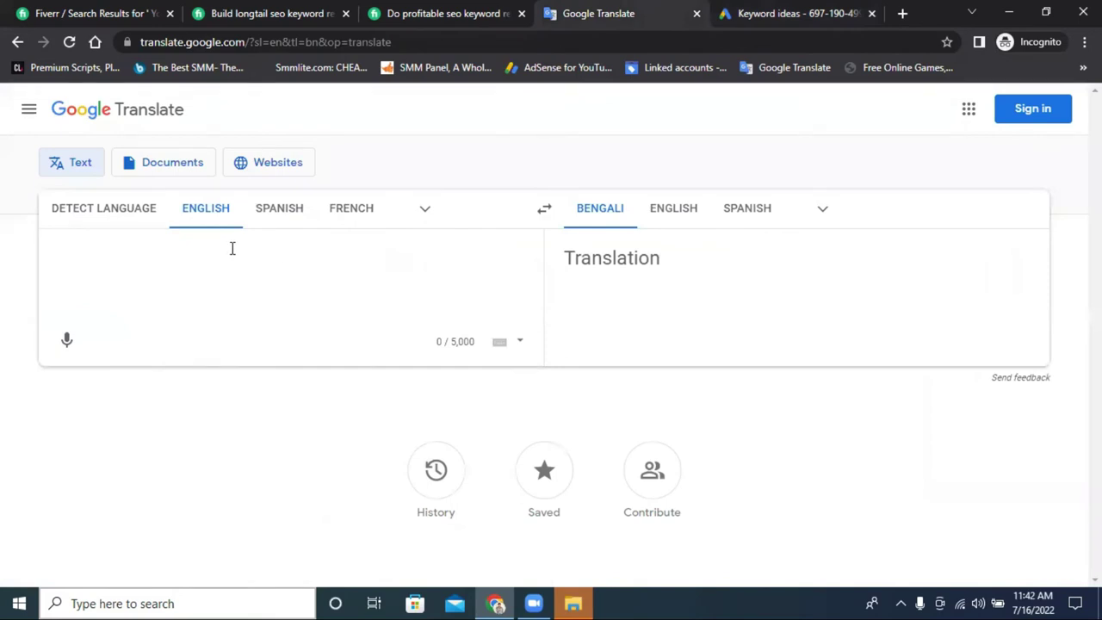
Type '1. broad match keyword' and begin line 2 with '2. phrase'.
type("1. ")
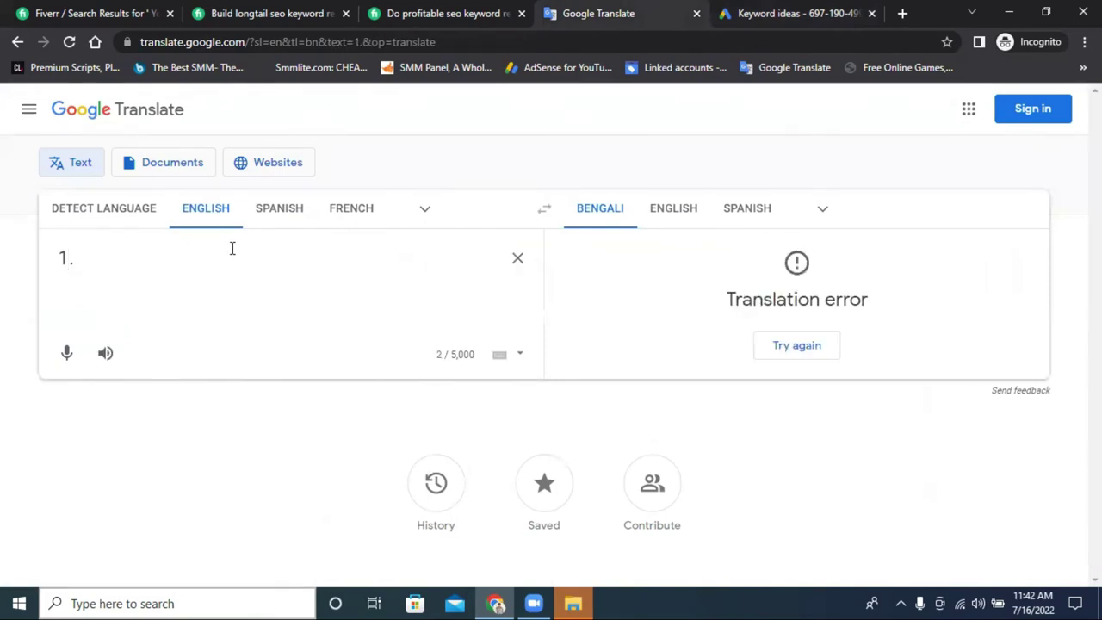
type("bro")
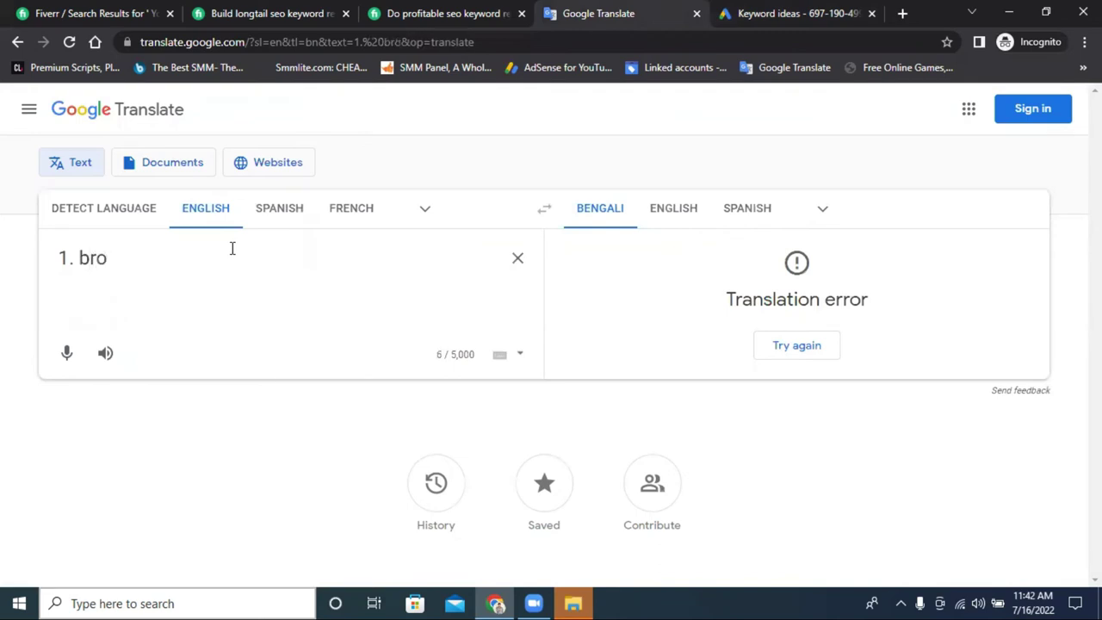
type("ad ")
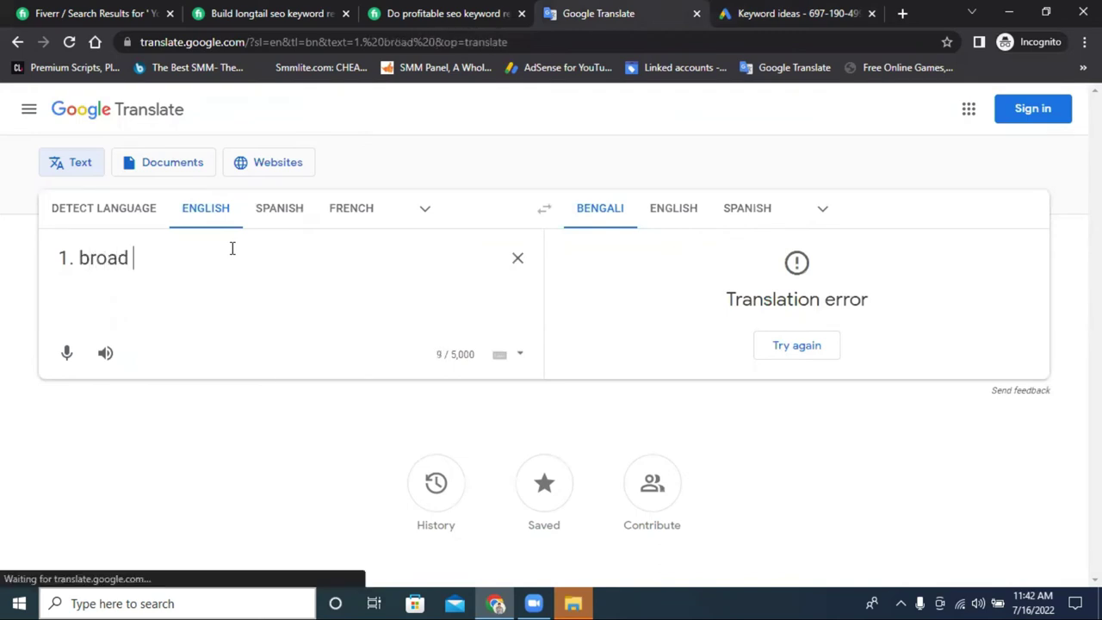
type("m")
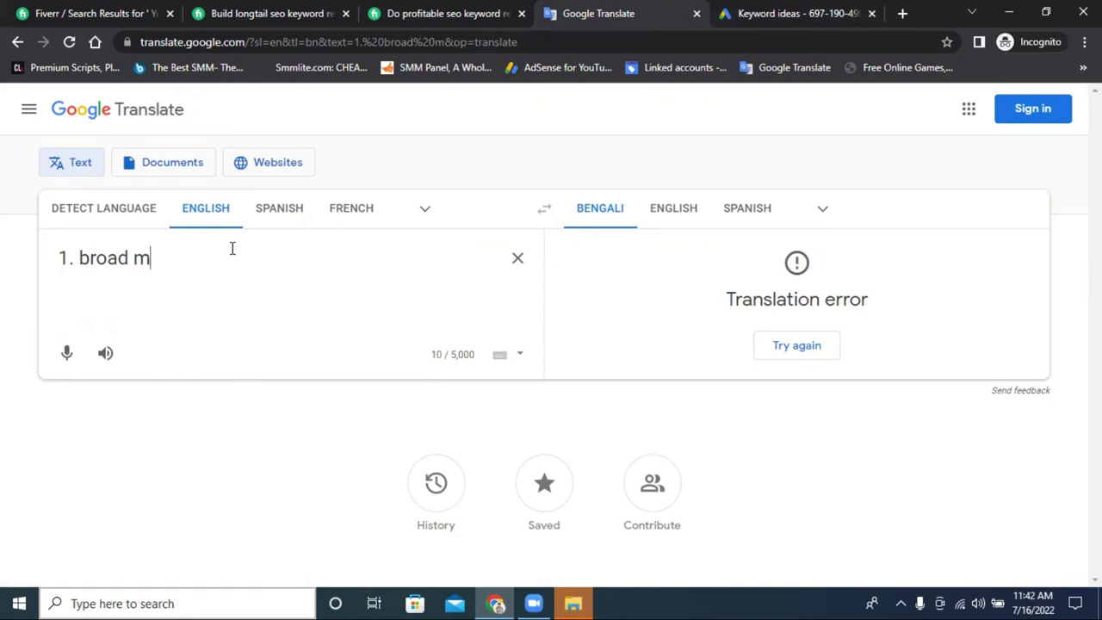
type("at")
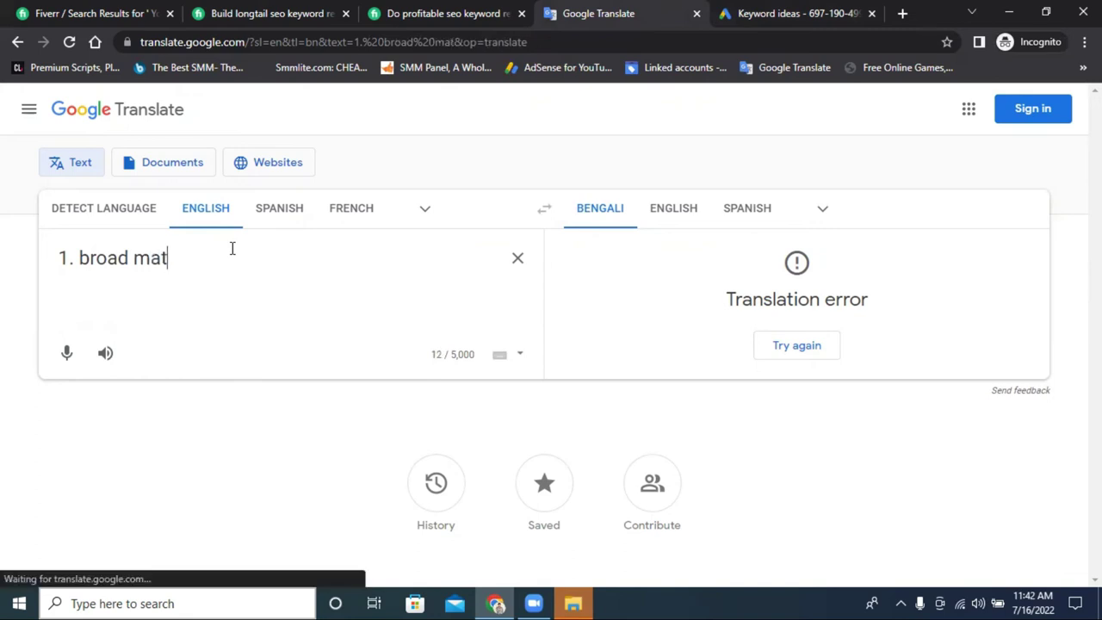
type("ch ")
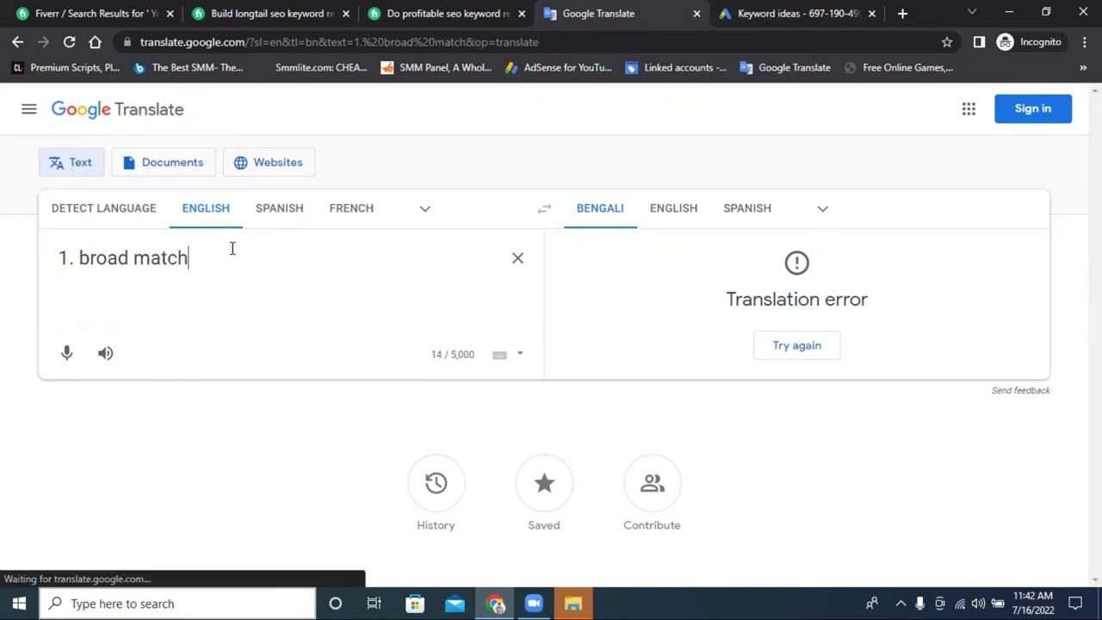
type("key")
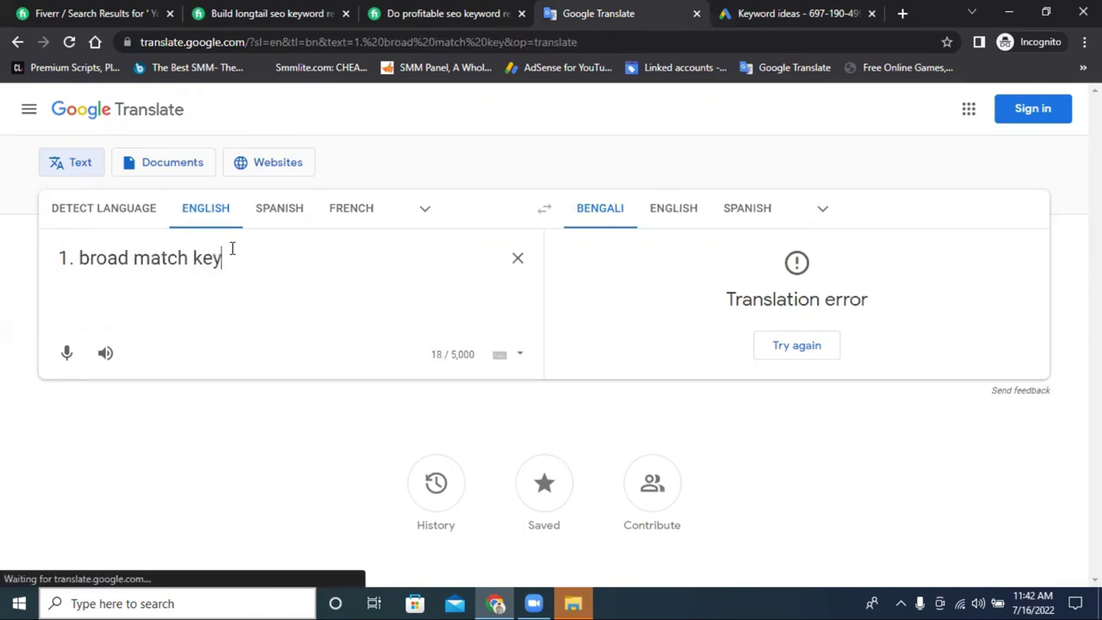
type("word")
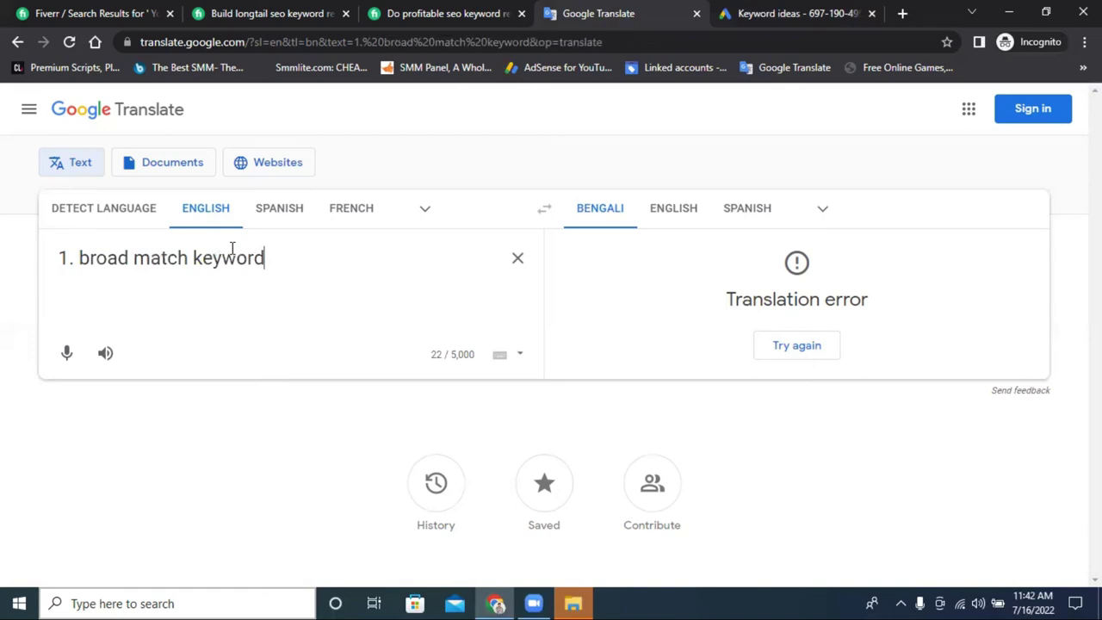
key("Return")
type("2")
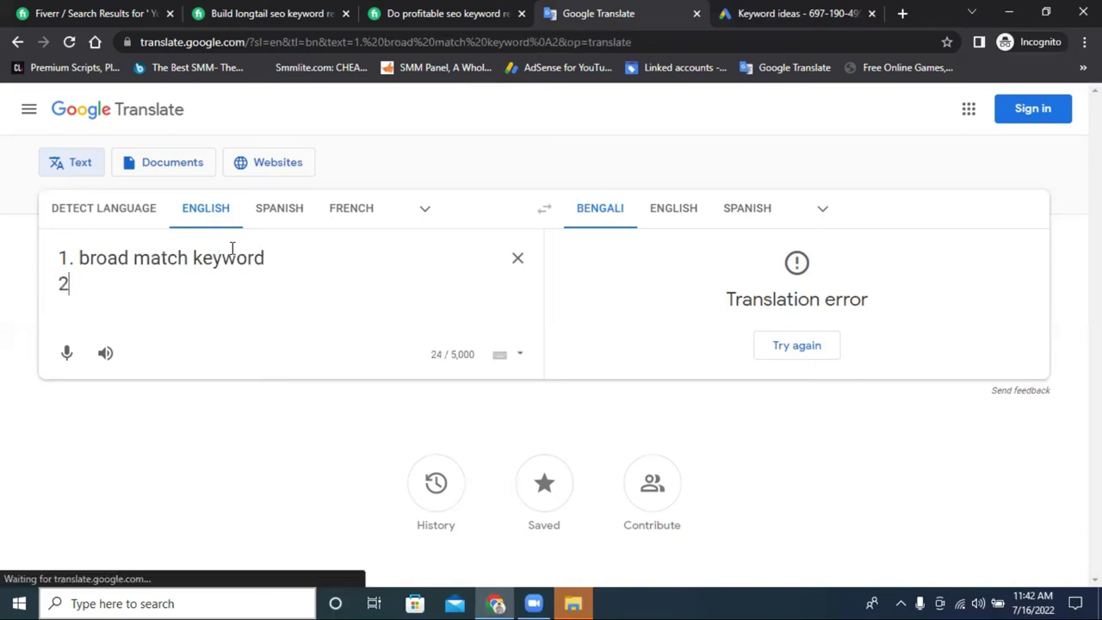
type(". p")
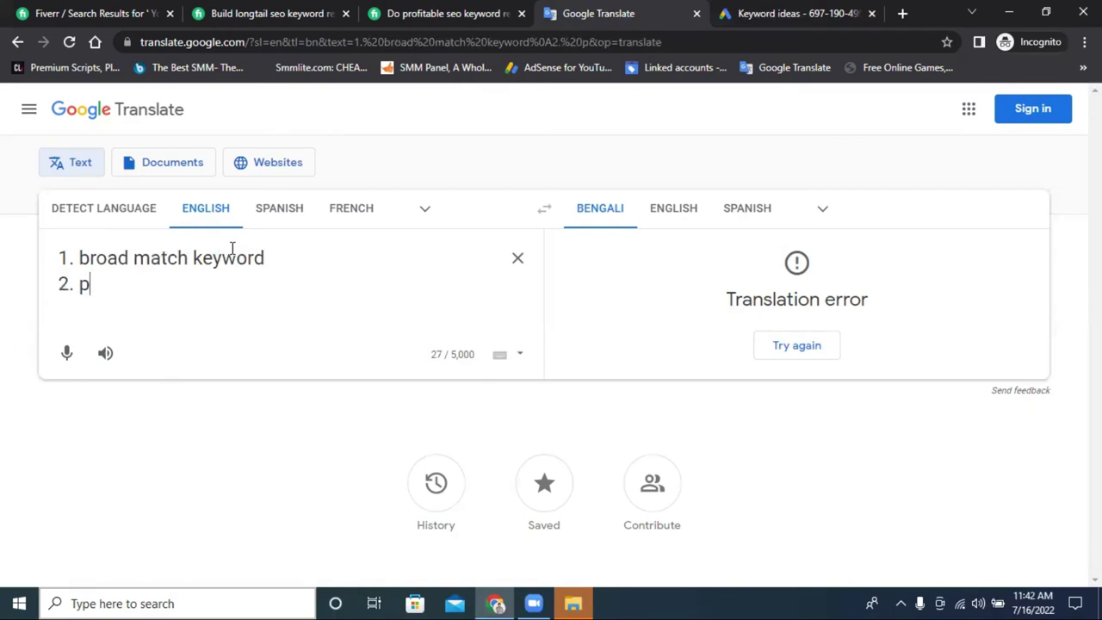
type("hr")
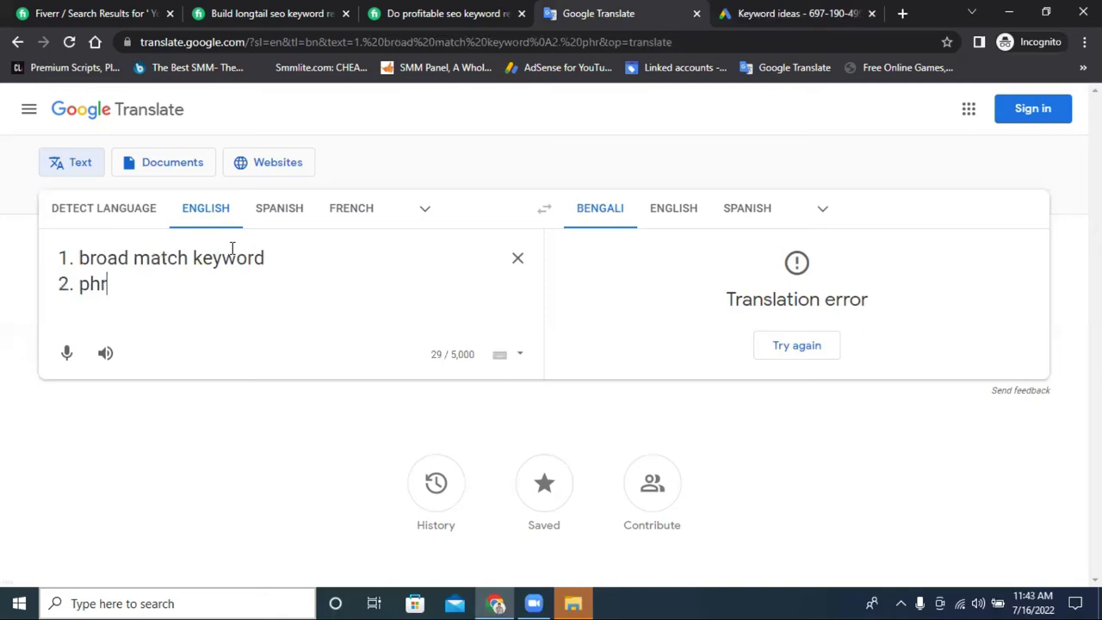
type("ase")
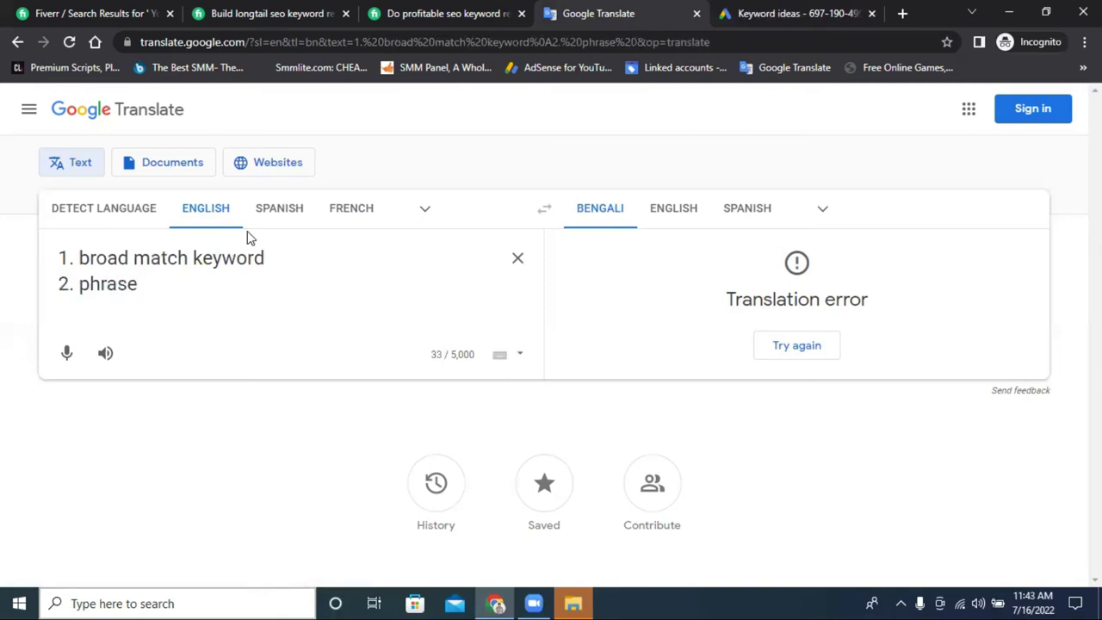
Paste 'match keyword' after 'phrase' and add '3. Exact match keyword' as line 3.
left_click_drag(272, 259, 133, 258)
left_click(229, 310)
left_click(182, 284)
right_click(182, 279)
left_click(240, 402)
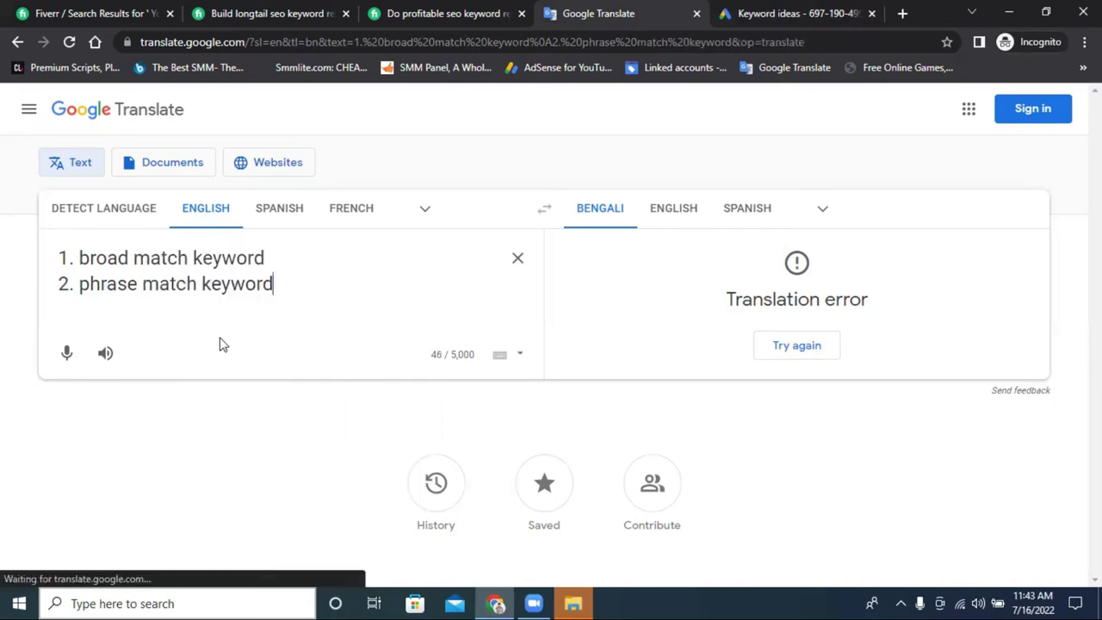
key("Return")
type("3")
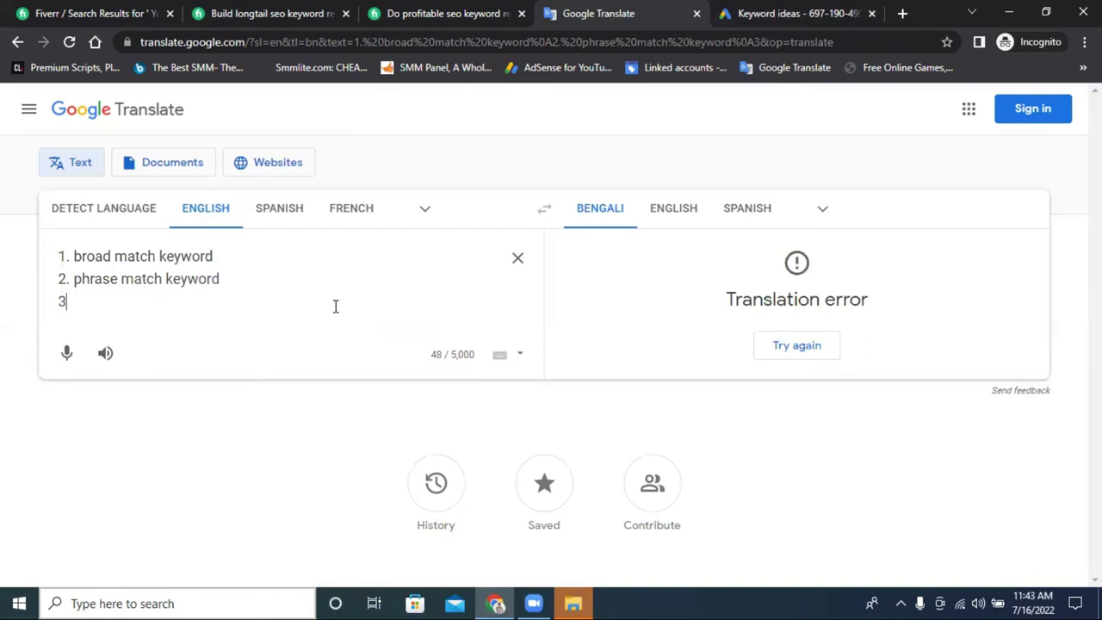
type(". ")
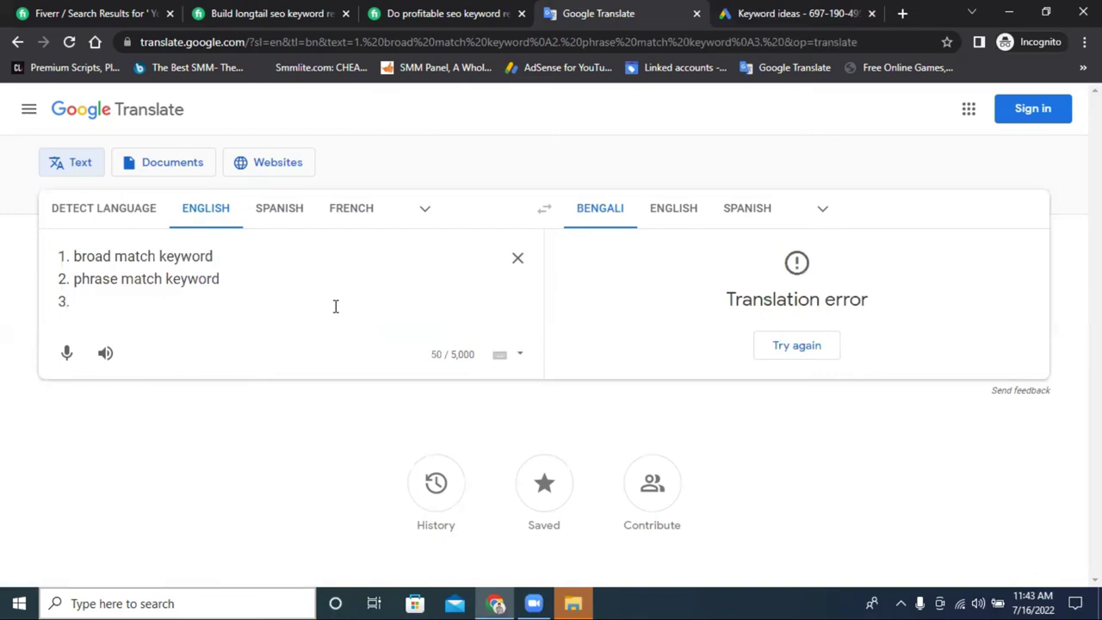
type("Exact ")
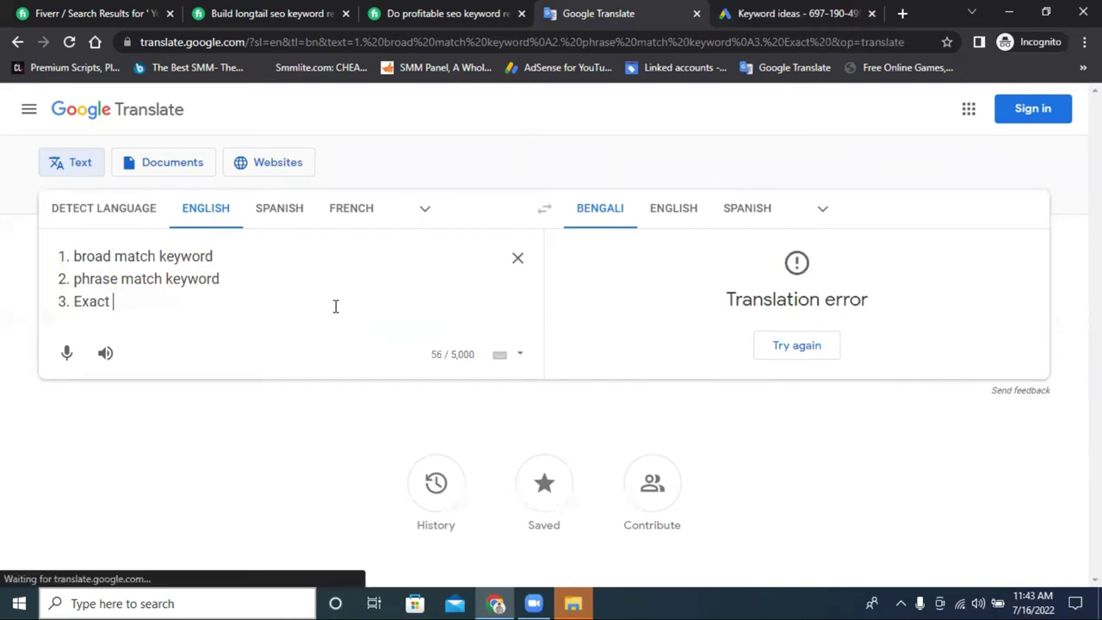
type("match keyword")
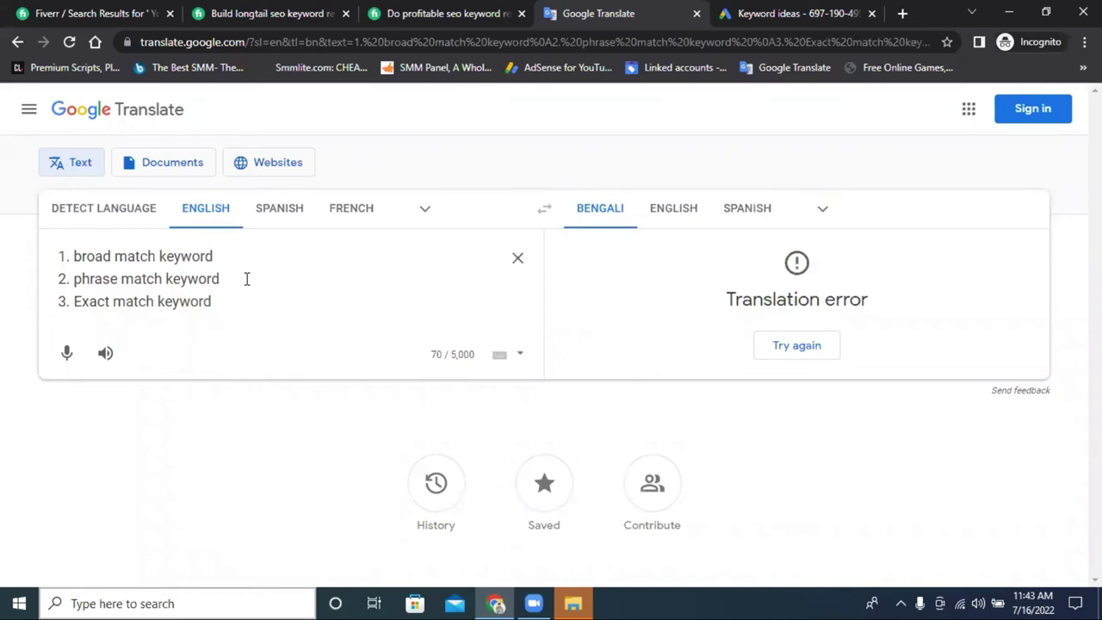
Add a quote mark and '()' after 'Exact match keyword', briefly checking the Keyword ideas tab.
type("\"")
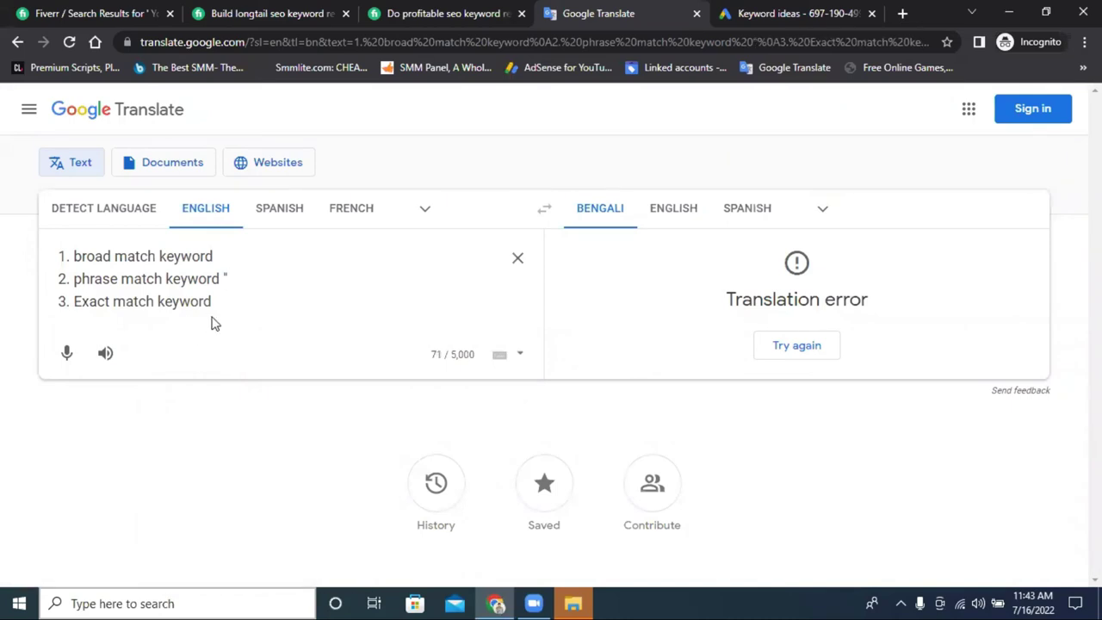
left_click(222, 303)
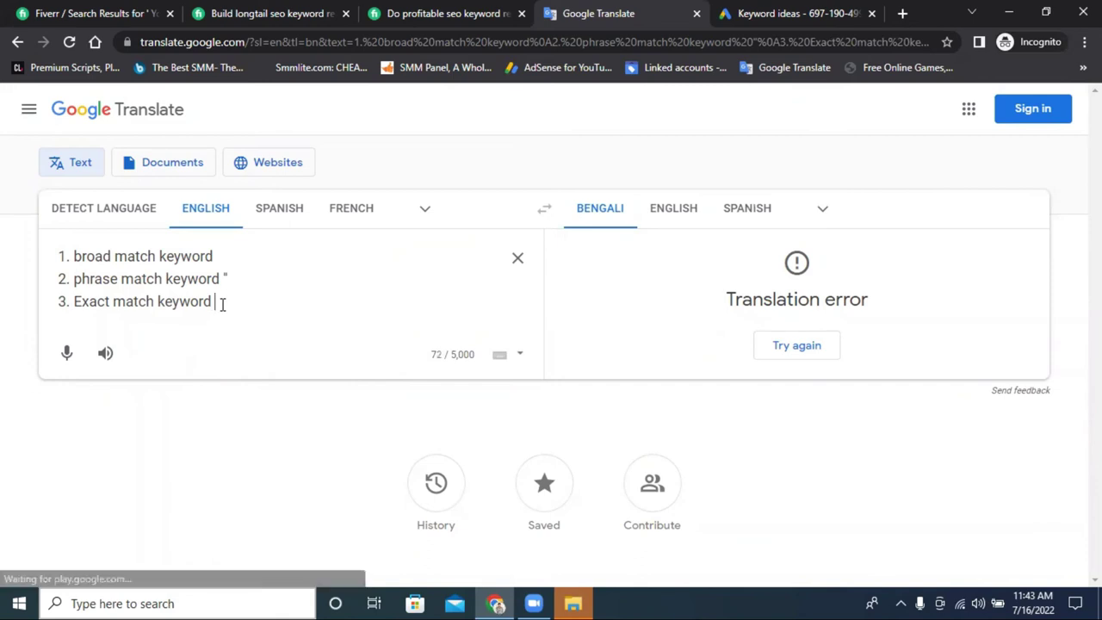
type("(")
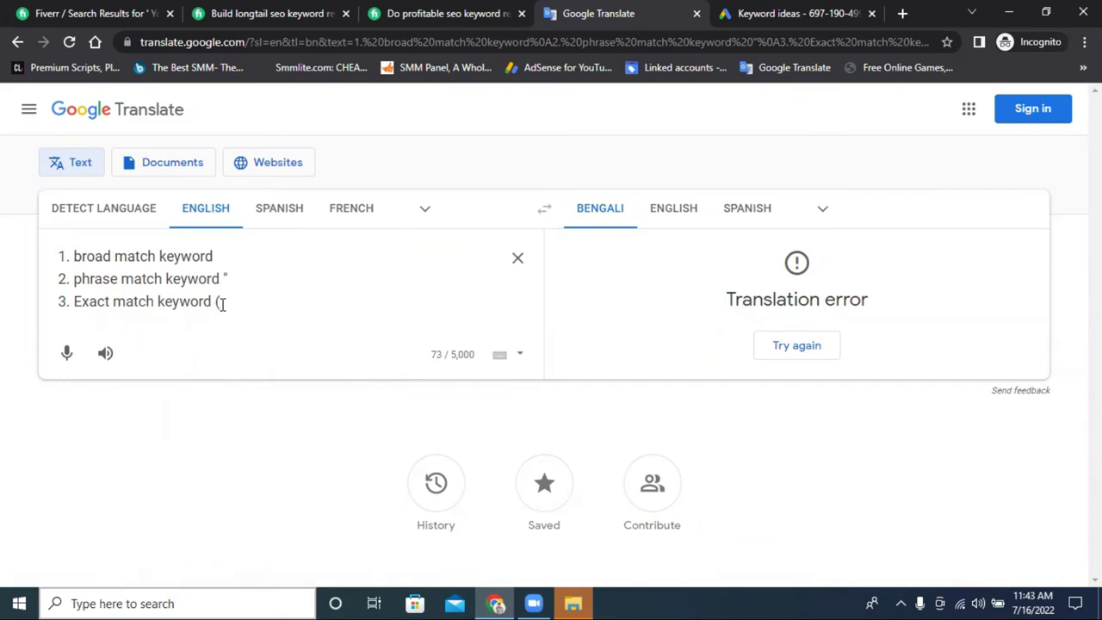
type(")")
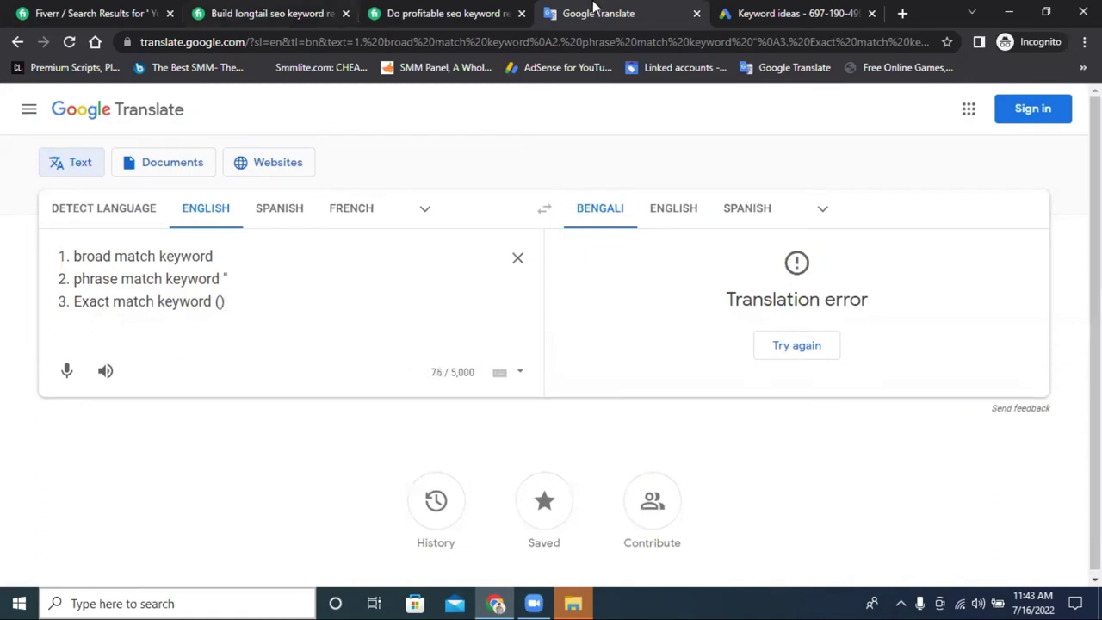
left_click(783, 13)
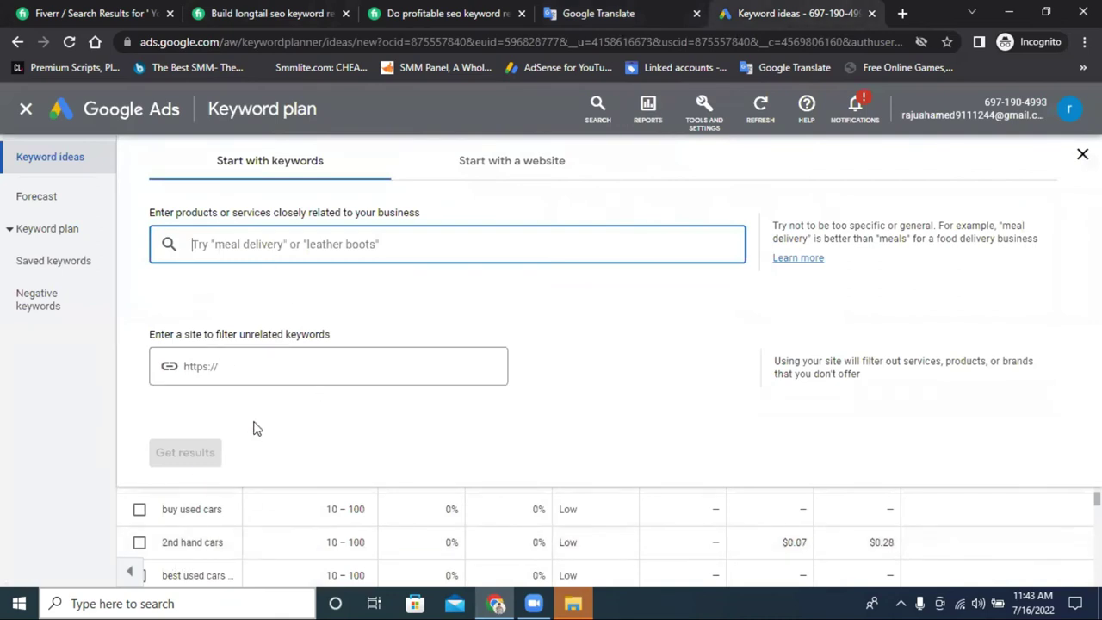
left_click(615, 8)
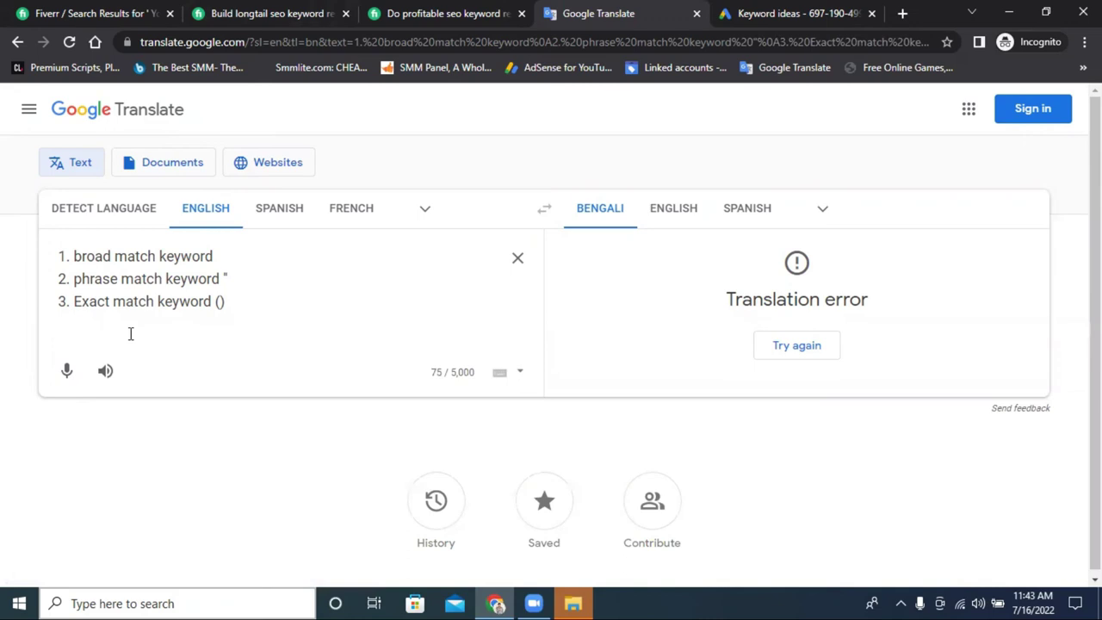
Type 'buy car' under the list with a blank line above, then 'buy phone' below it.
type("buy ")
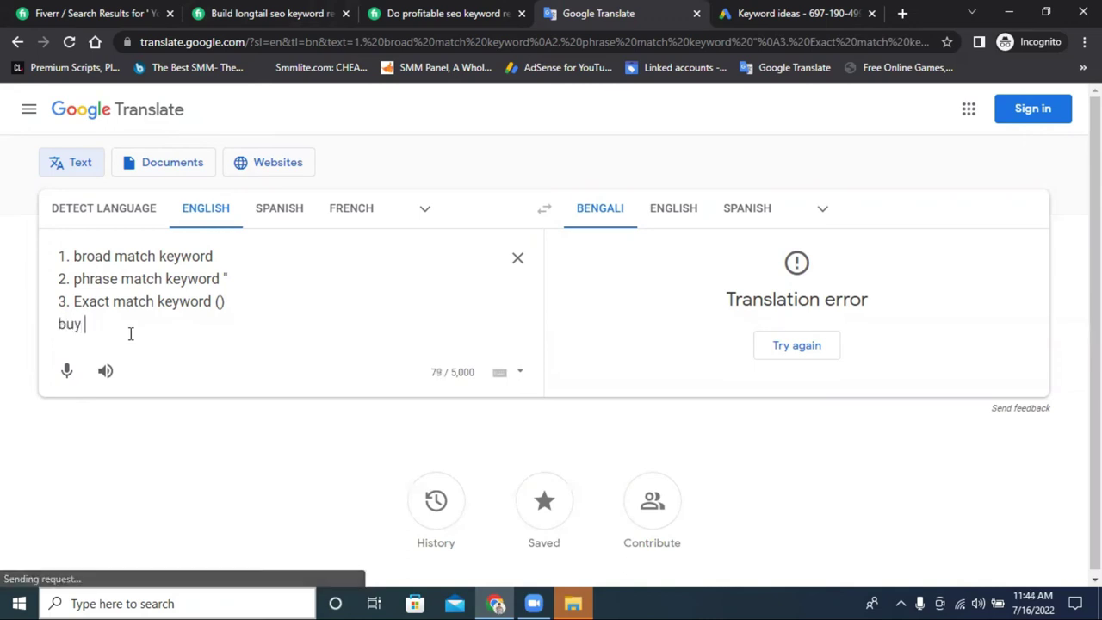
type("car")
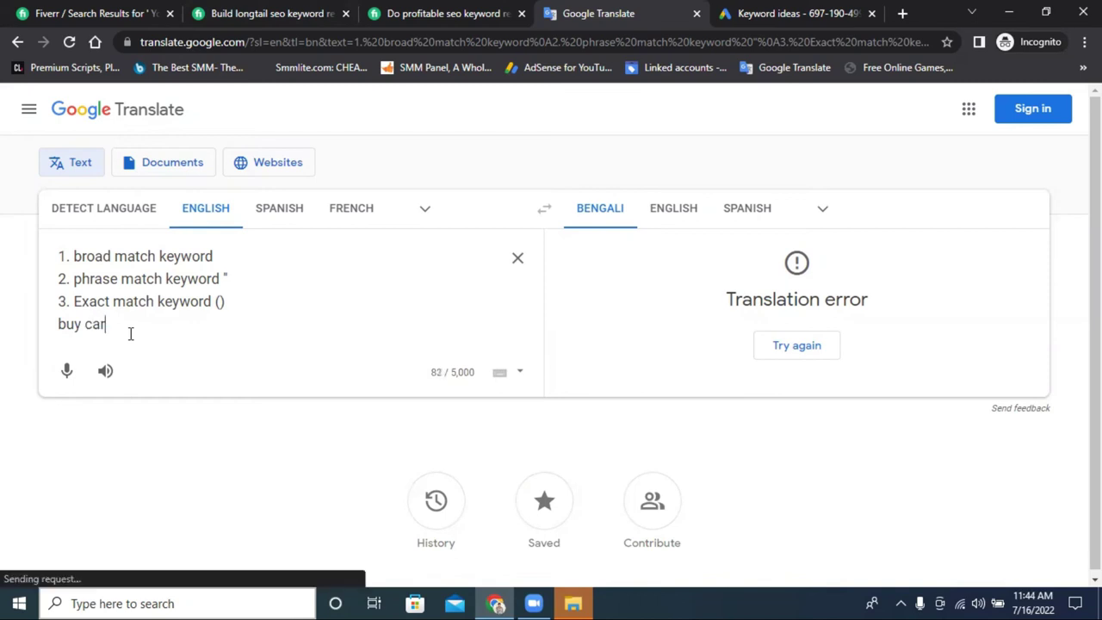
left_click(57, 323)
key("Return")
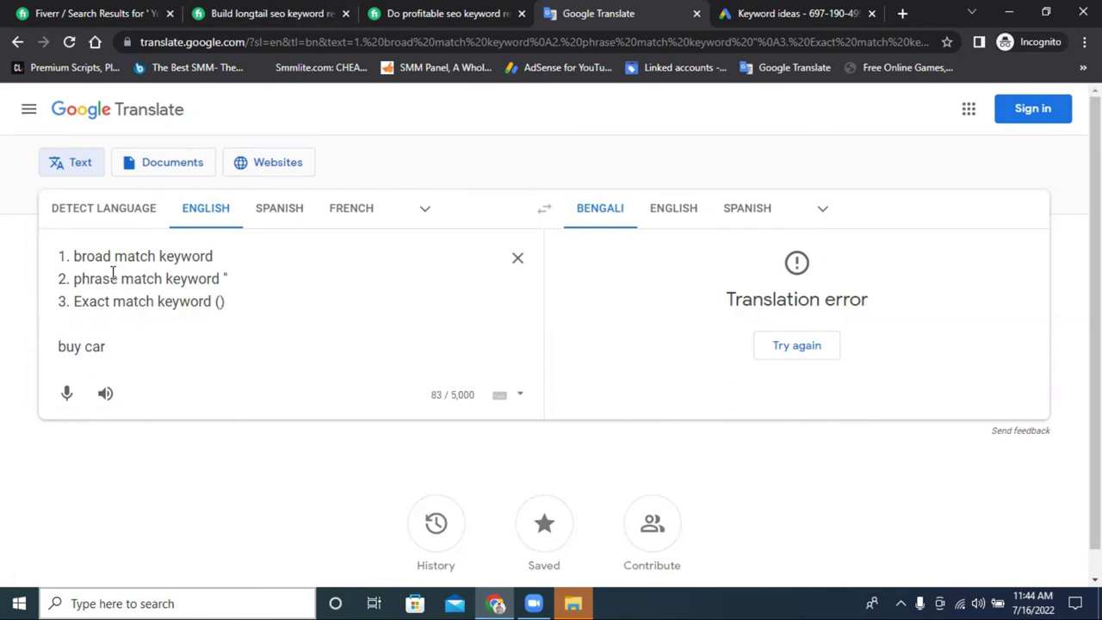
triple_click(160, 255)
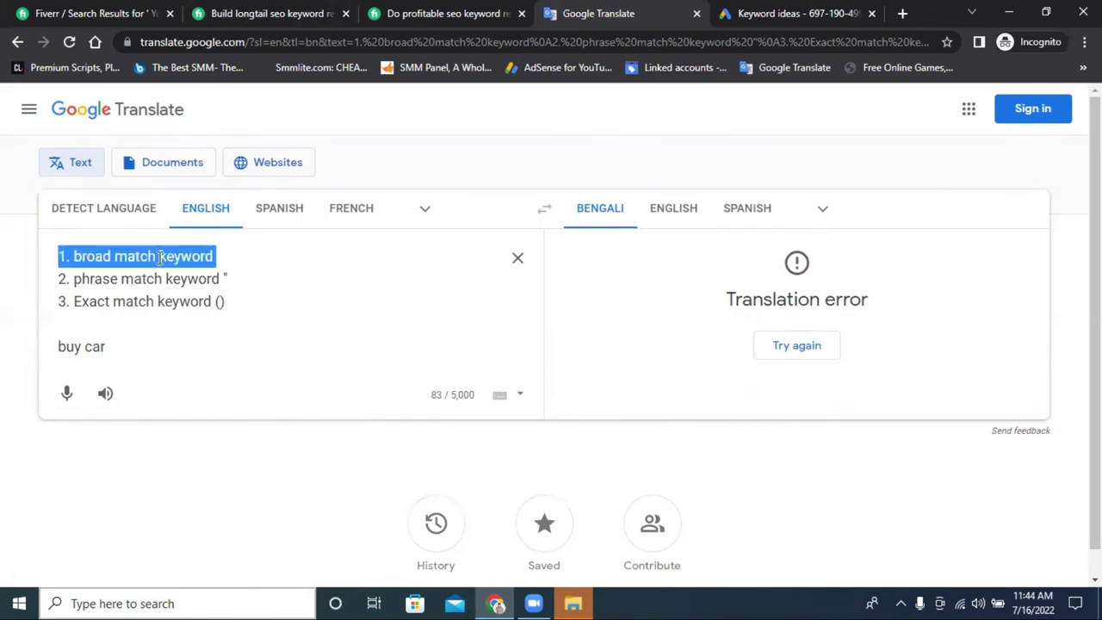
left_click(118, 358)
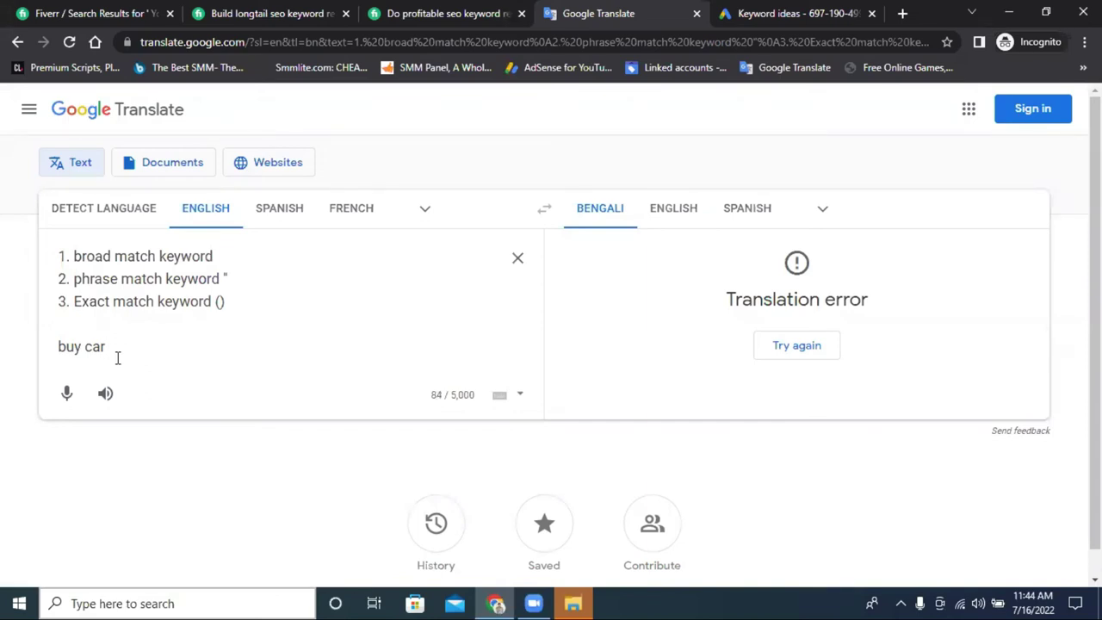
key("Return")
type("buy ")
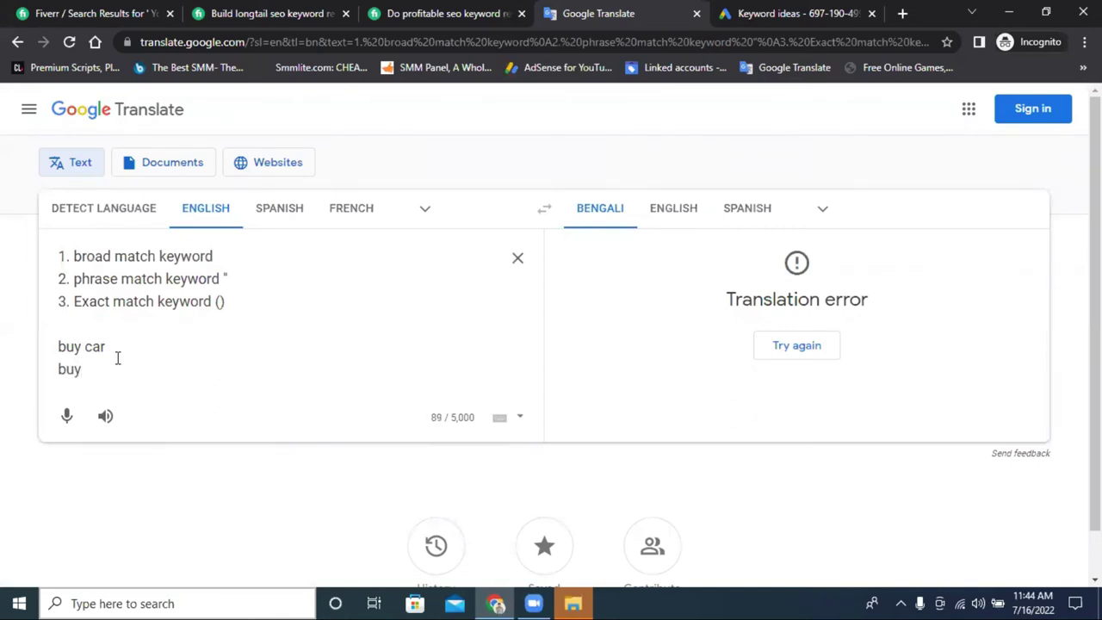
type("phone")
Highlight the 'broad match keyword', 'buy car' and 'buy phone' lines to review them.
left_click_drag(78, 255, 160, 255)
left_click(223, 255)
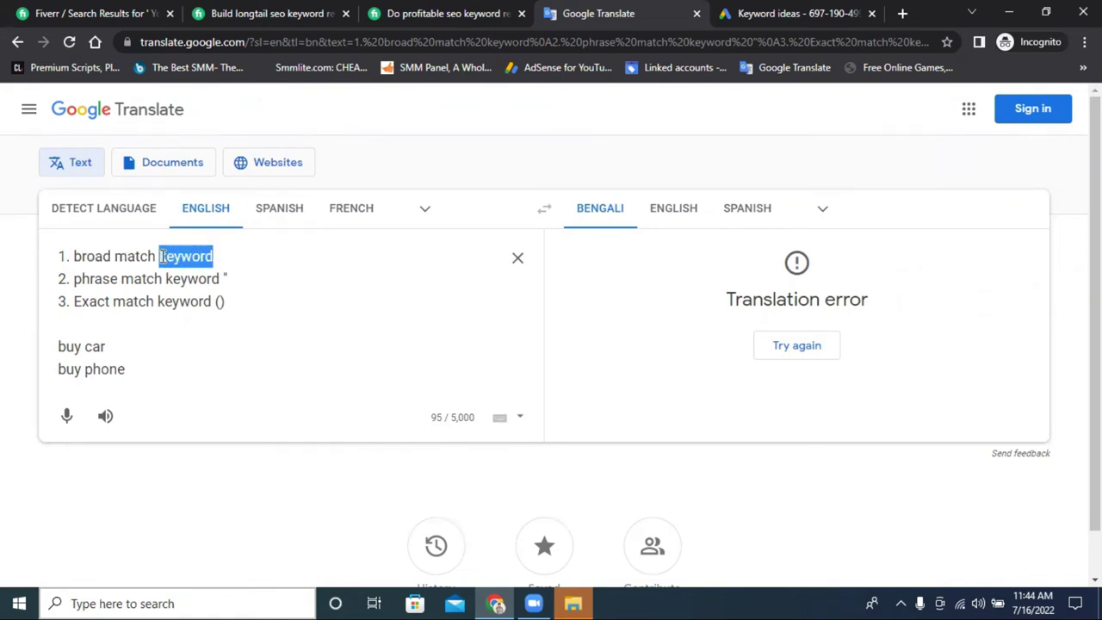
left_click(84, 345)
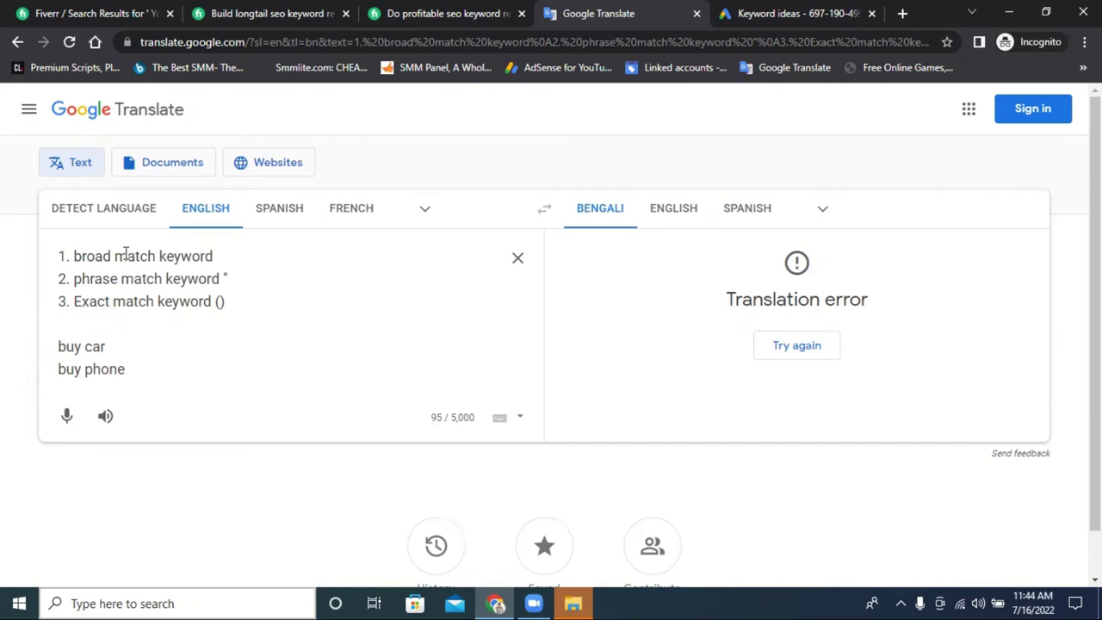
left_click(83, 370)
triple_click(83, 370)
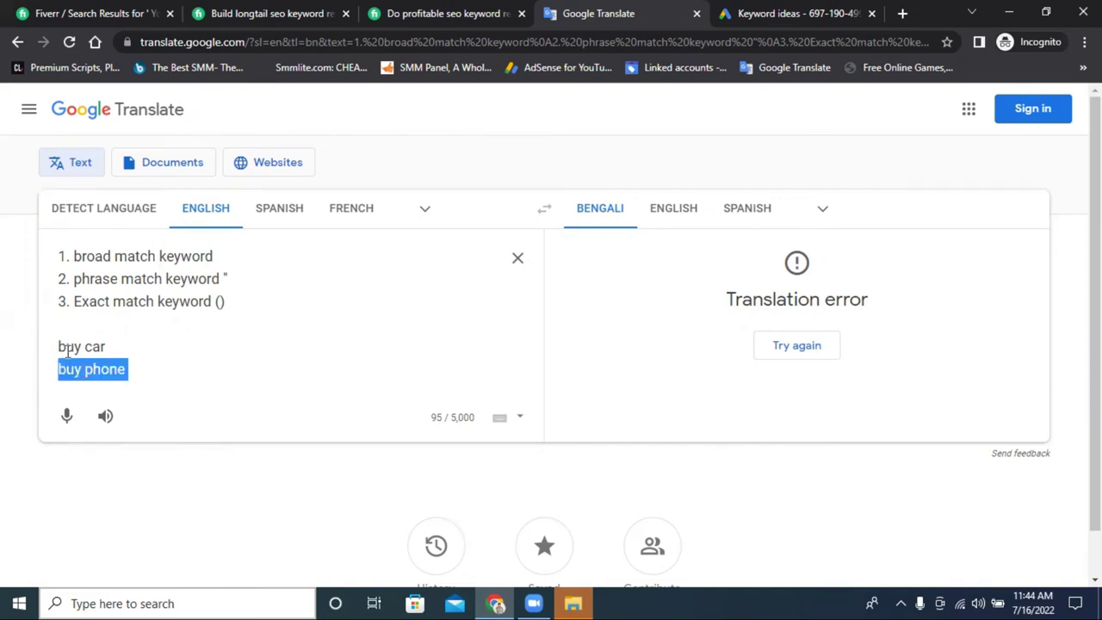
double_click(68, 347)
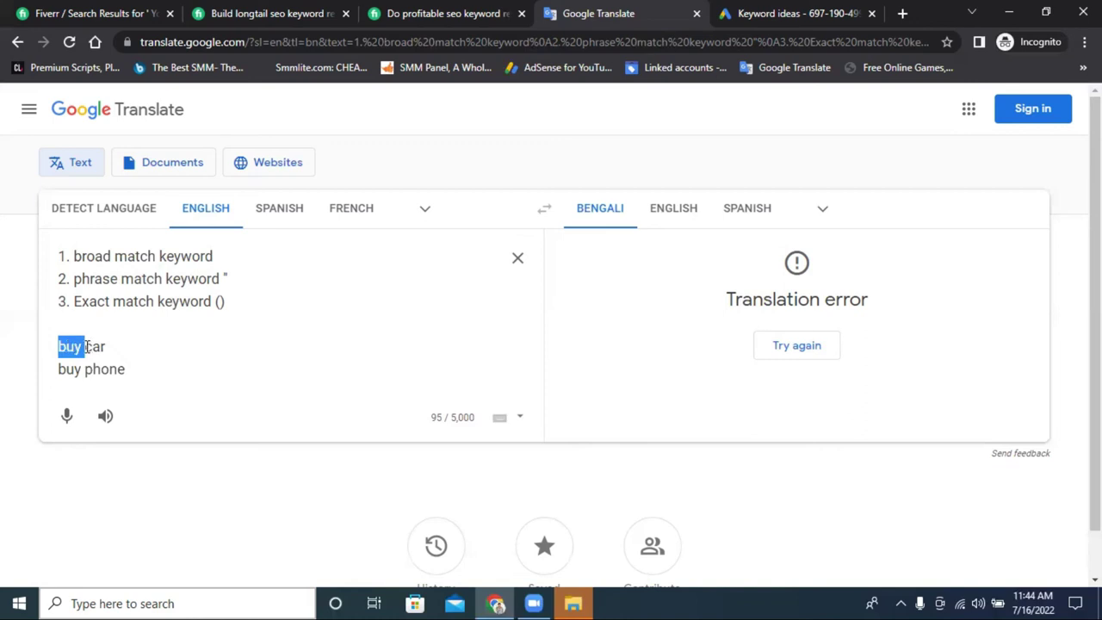
left_click(122, 347)
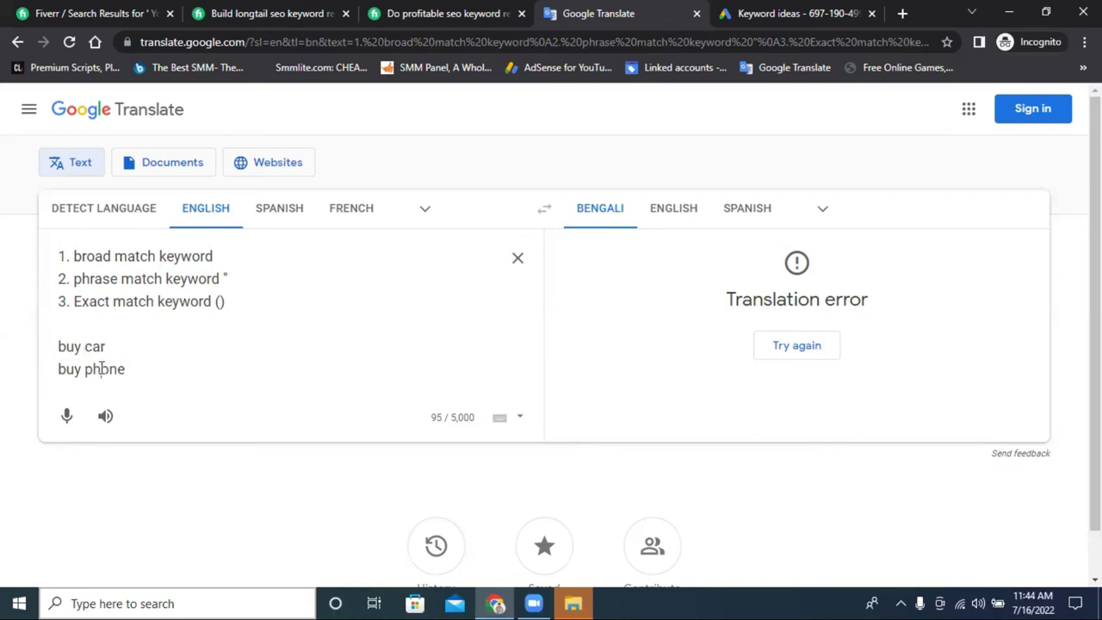
double_click(101, 369)
left_click(74, 255)
mouse_move(74, 256)
left_mouse_down()
mouse_move(206, 256)
mouse_move(75, 257)
left_mouse_up()
left_click(224, 256)
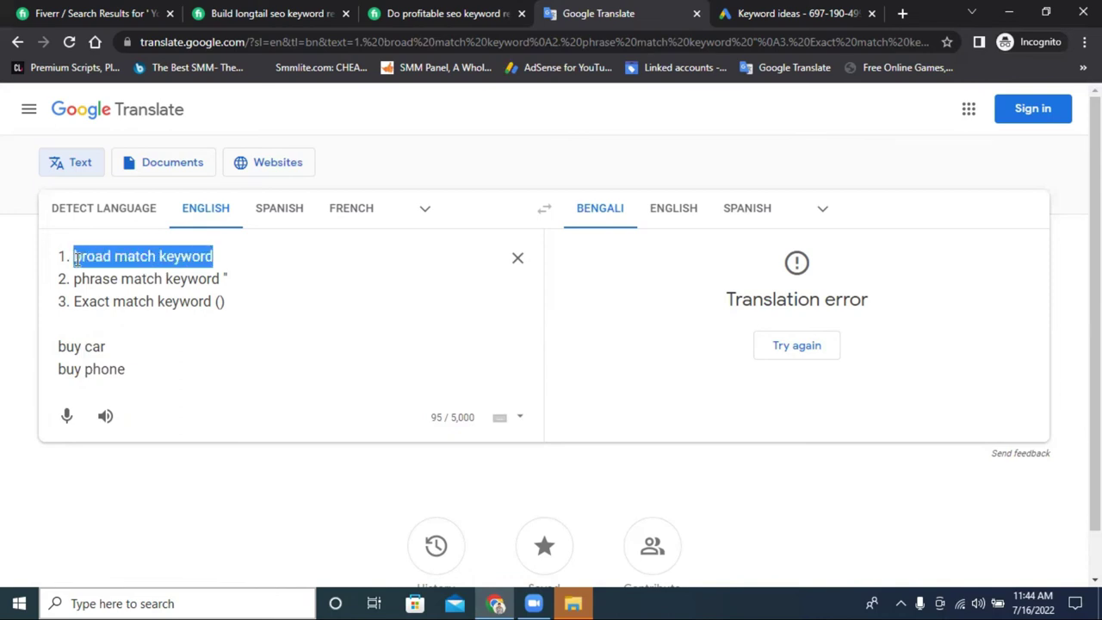
left_click_drag(133, 368, 58, 368)
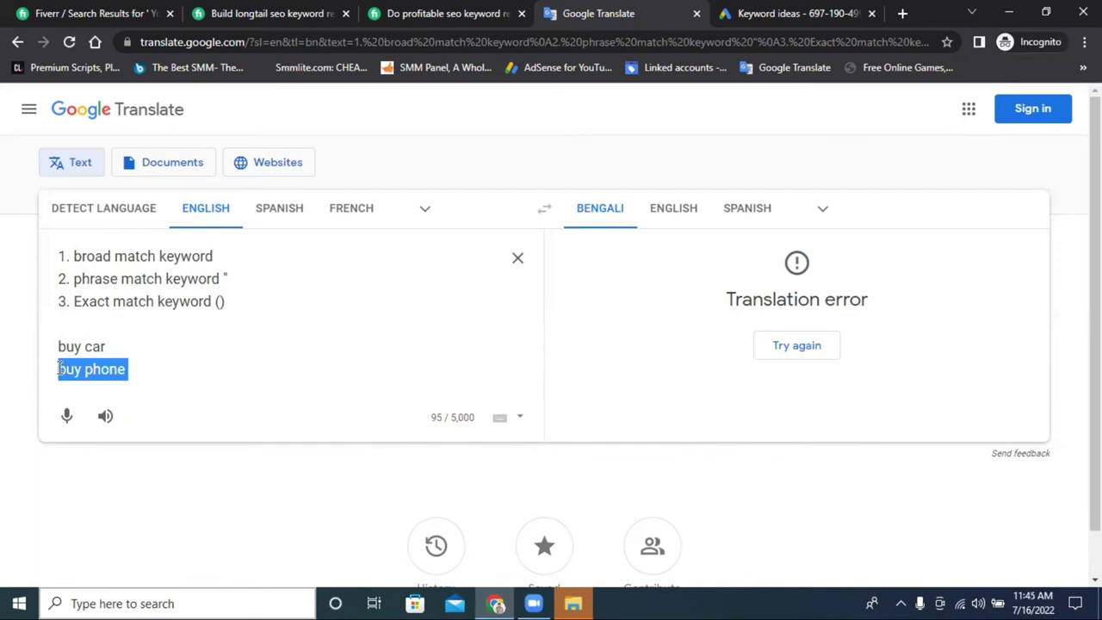
left_click_drag(142, 364, 58, 368)
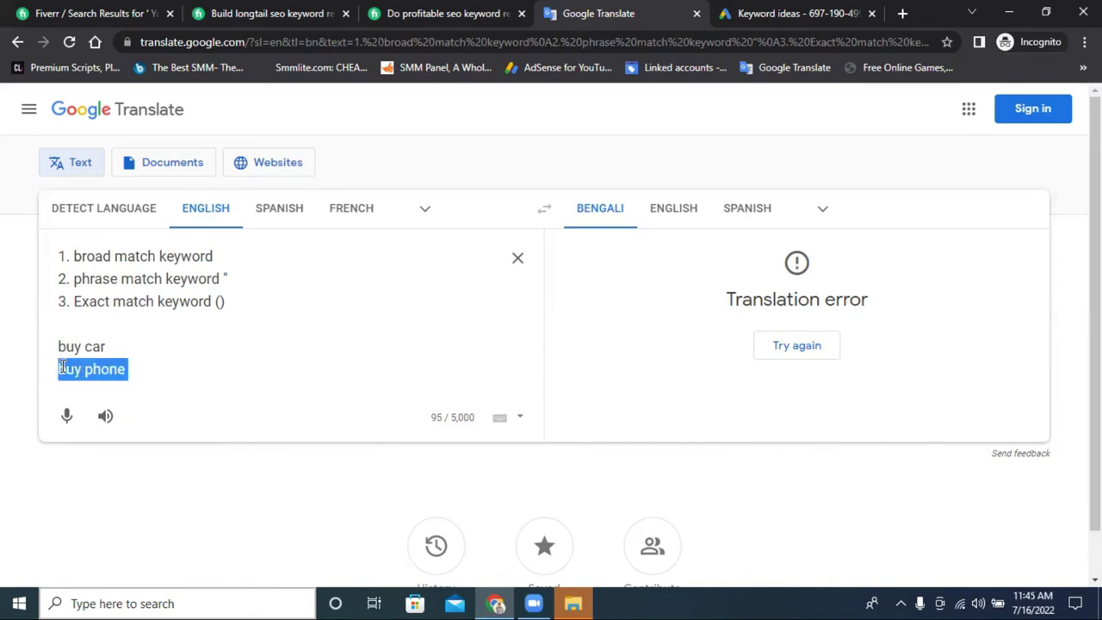
left_click(183, 367)
left_click_drag(74, 256, 214, 253)
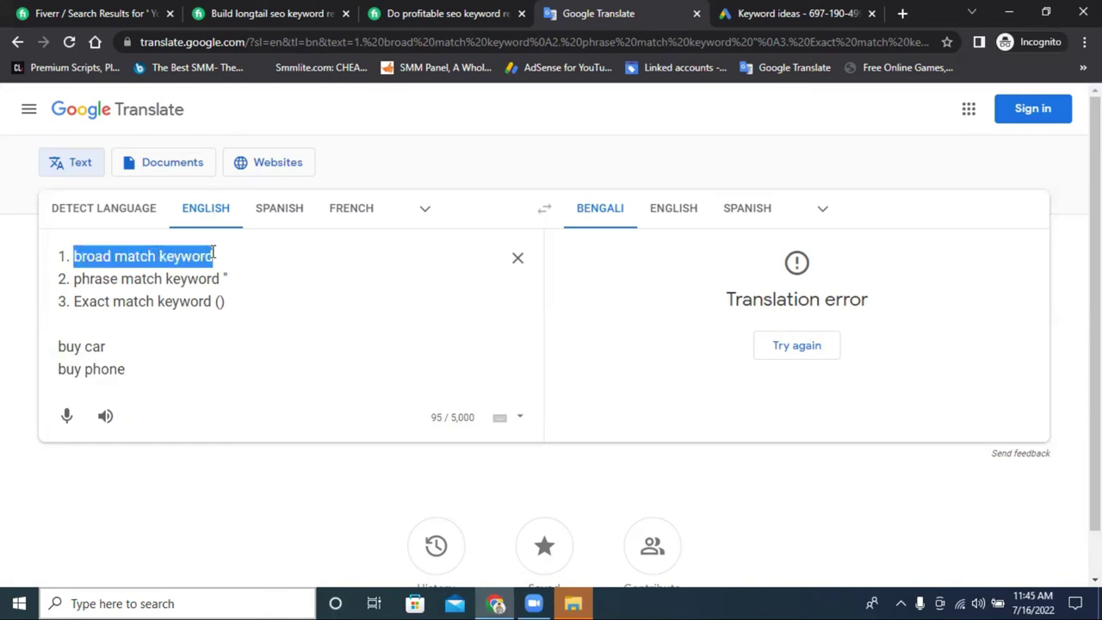
left_click_drag(106, 346, 58, 346)
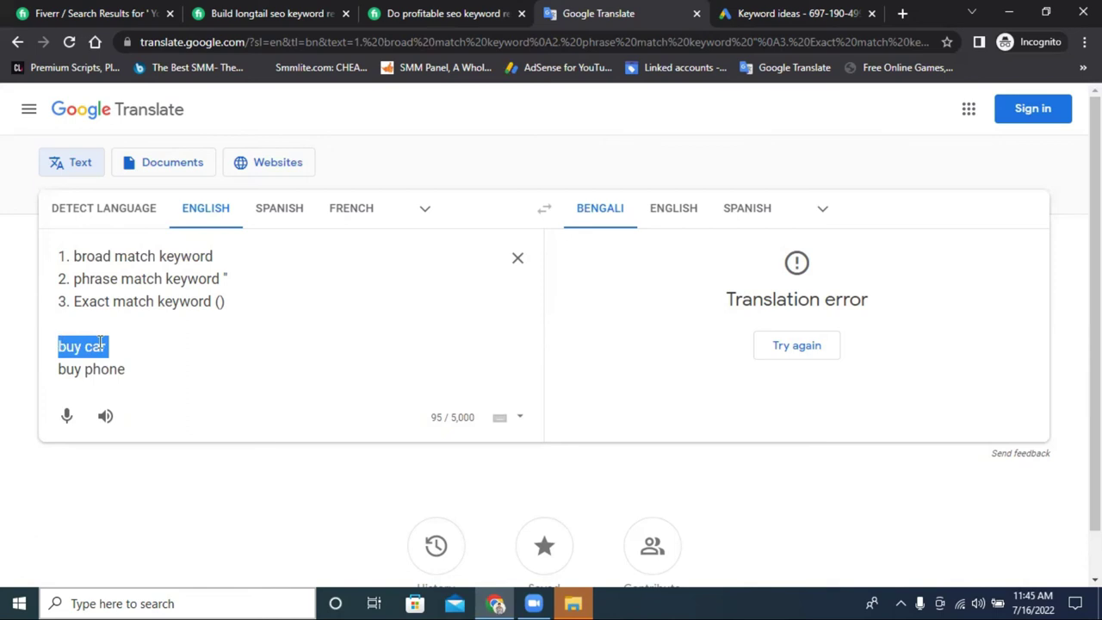
left_click(130, 352)
left_click_drag(140, 374, 62, 372)
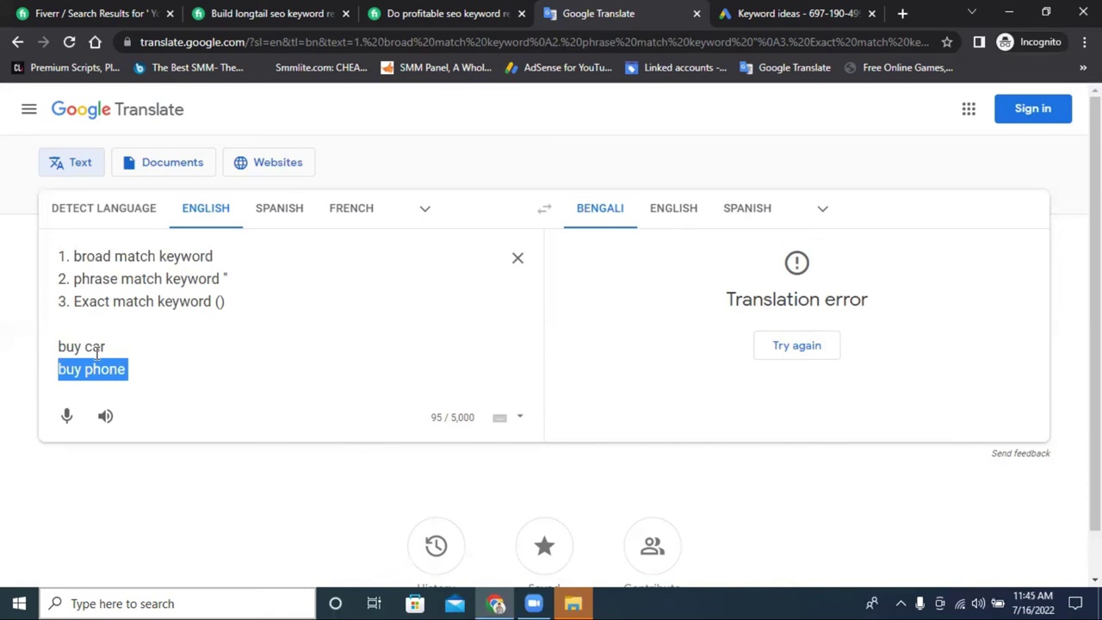
left_click_drag(115, 349, 59, 348)
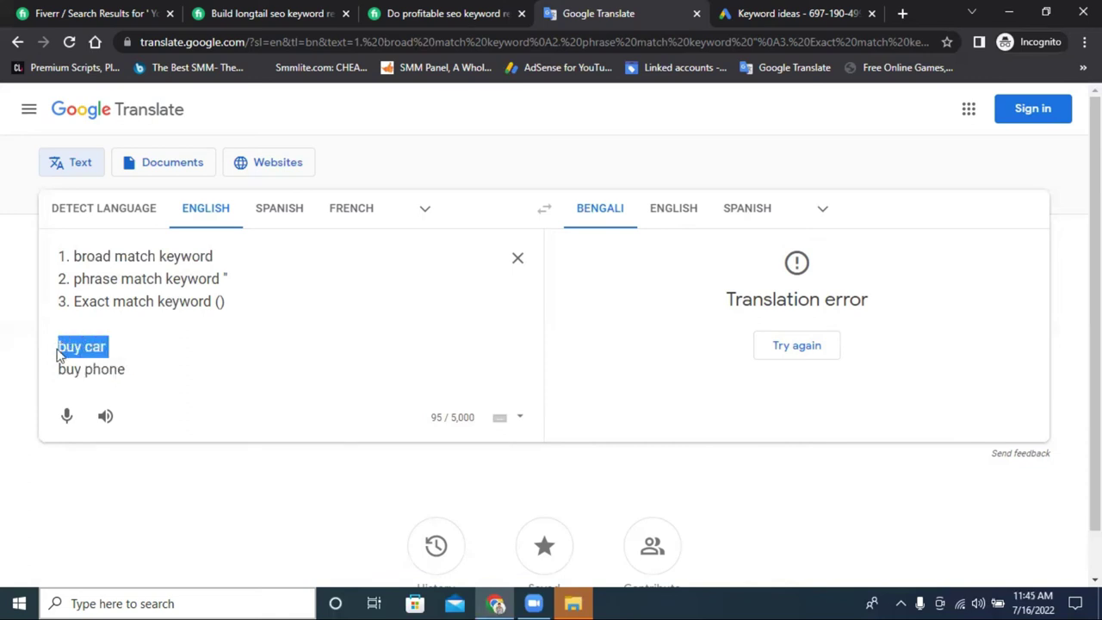
left_click(146, 377)
left_click_drag(135, 370, 59, 372)
left_click(87, 374)
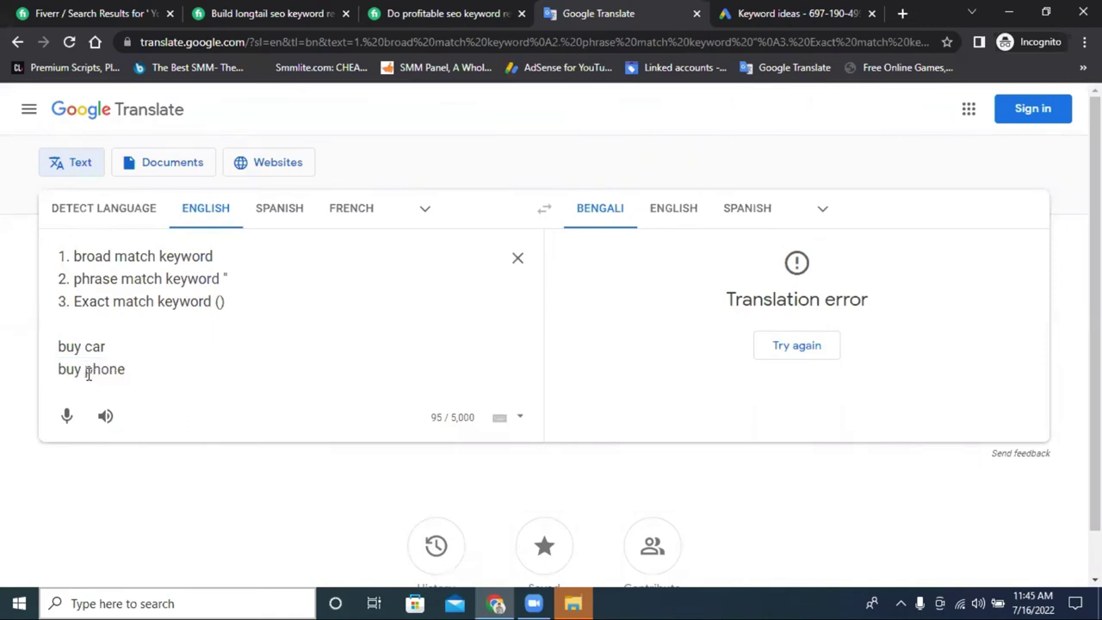
double_click(100, 370)
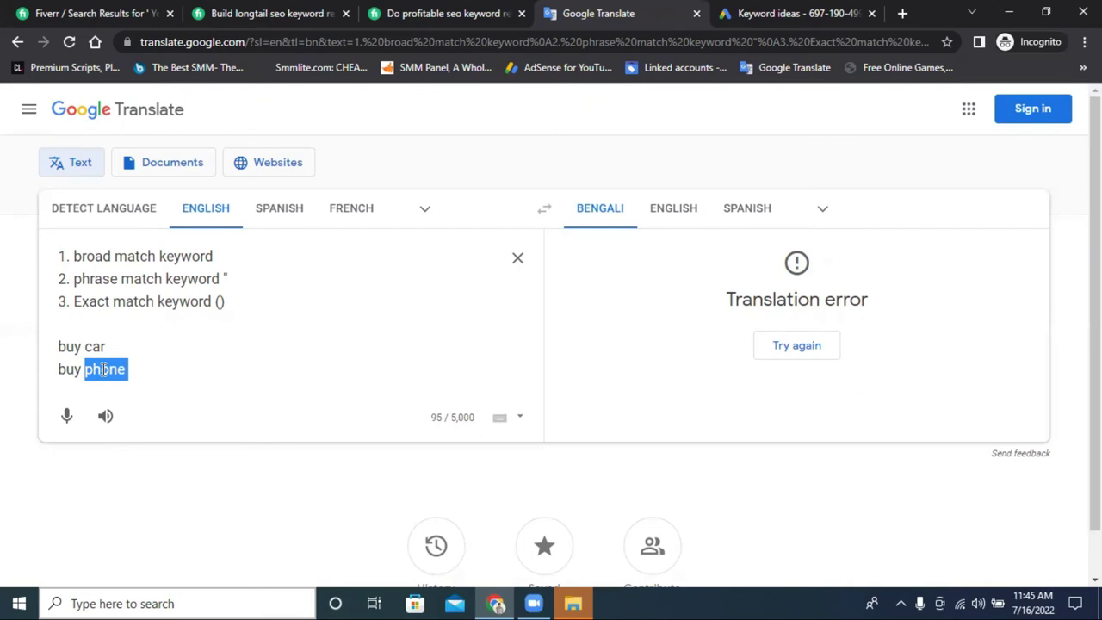
Reselect the 'buy phone' line, both example lines, and the '1. broad match keyword' line.
left_click(532, 602)
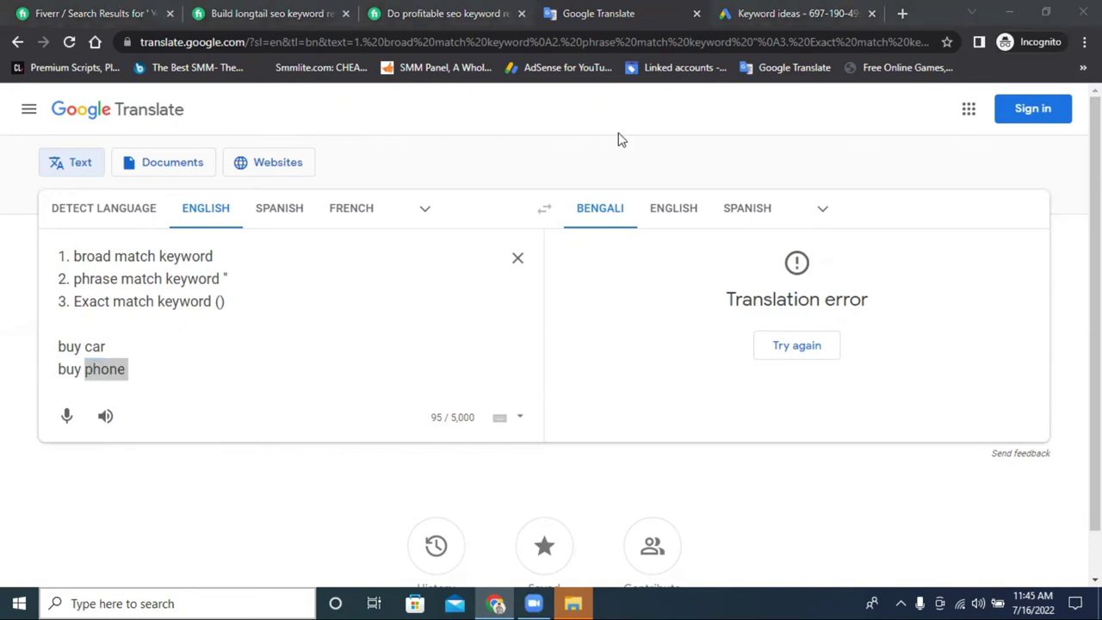
left_click(172, 366)
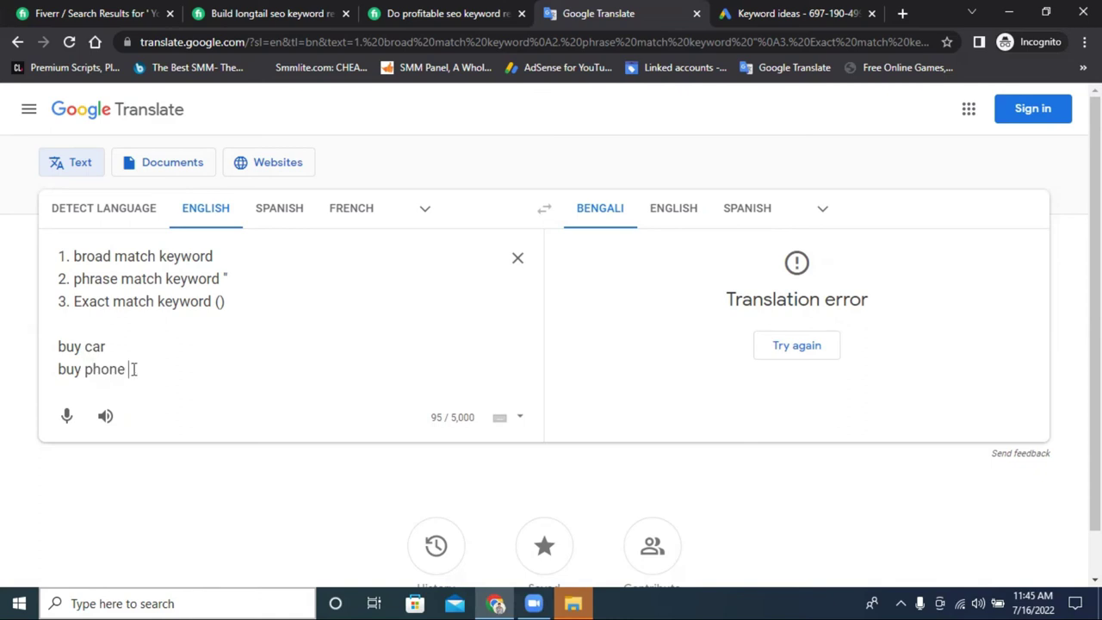
left_click_drag(128, 368, 71, 369)
double_click(67, 370)
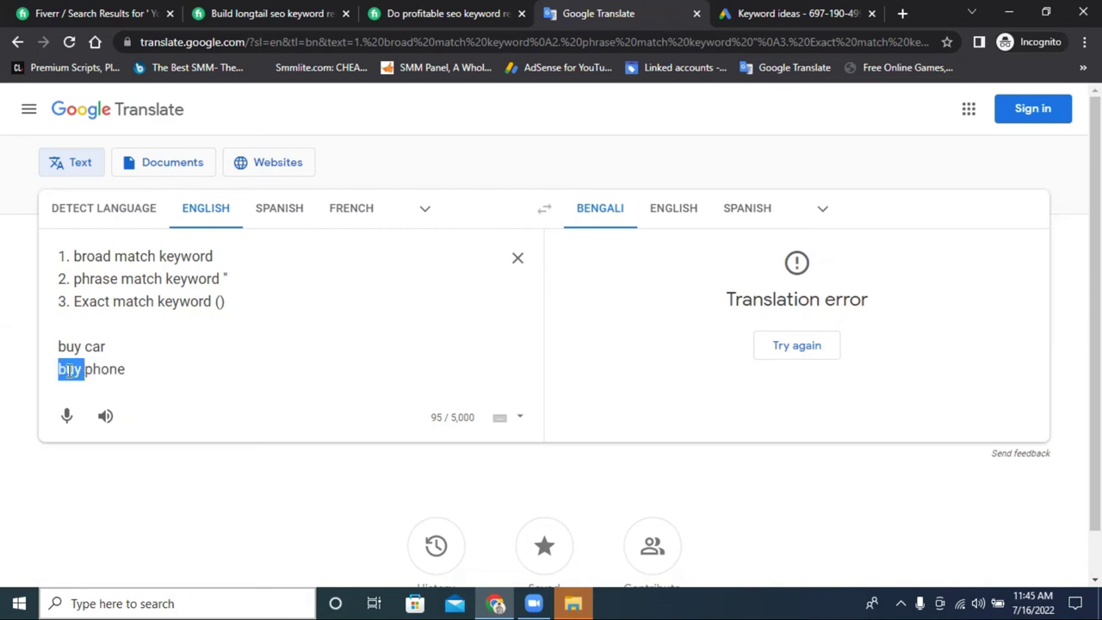
left_click(160, 367)
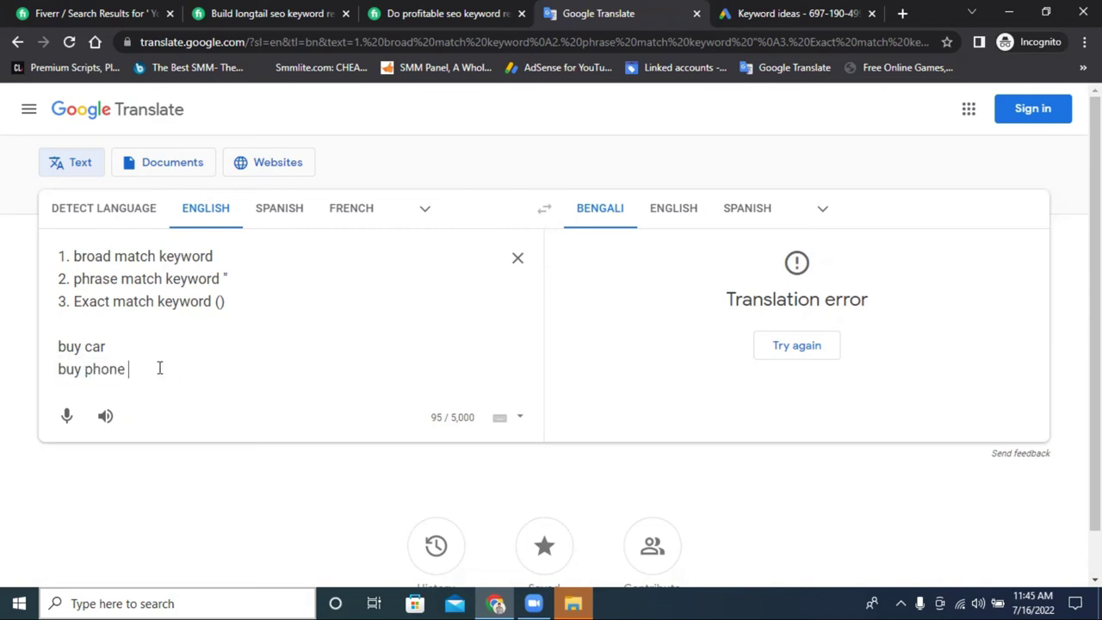
left_click_drag(123, 368, 62, 369)
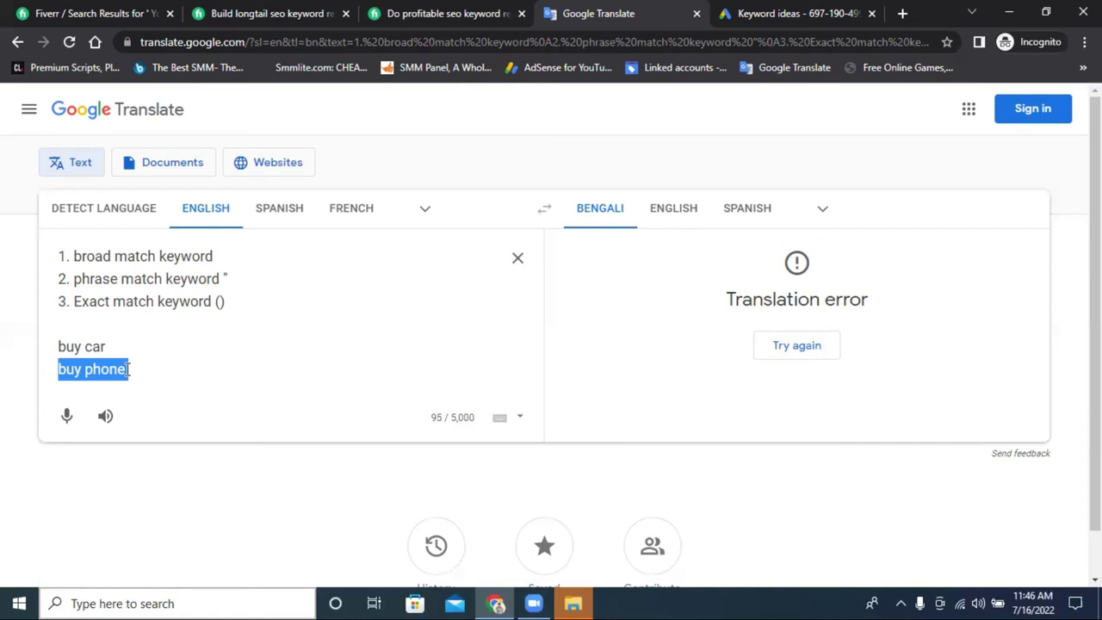
left_click(129, 368)
left_click_drag(129, 368, 43, 357)
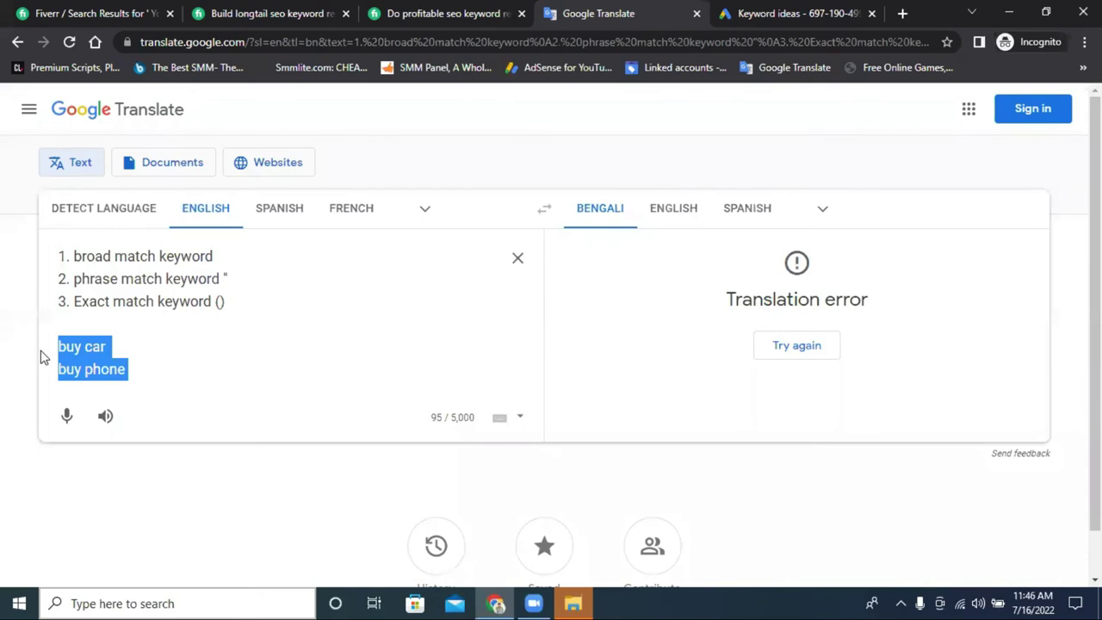
left_click_drag(214, 256, 53, 261)
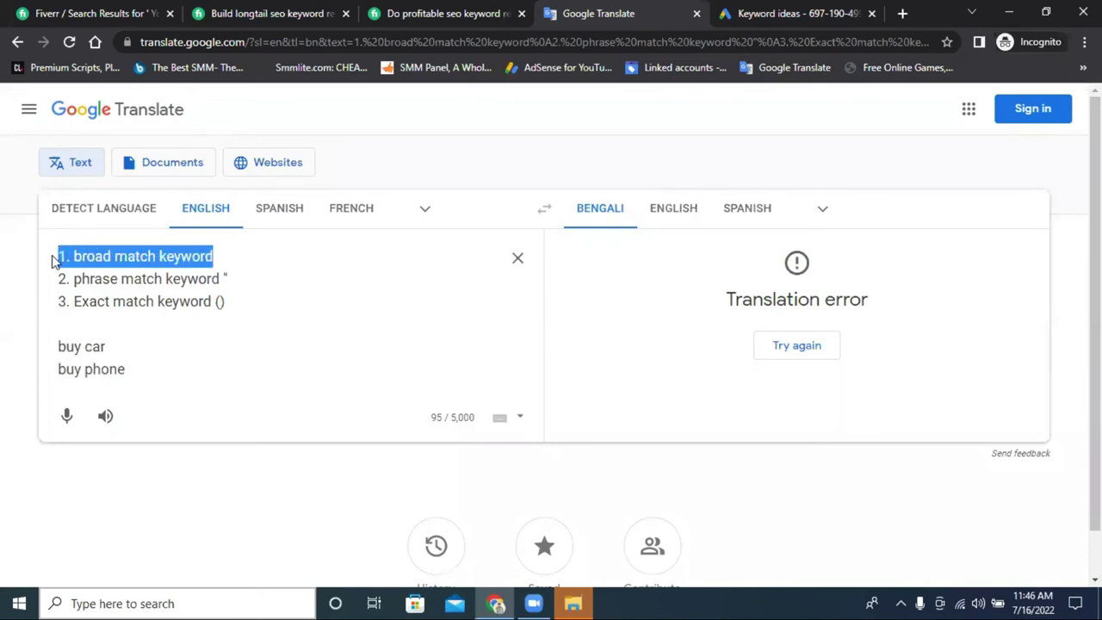
key("BackSpace")
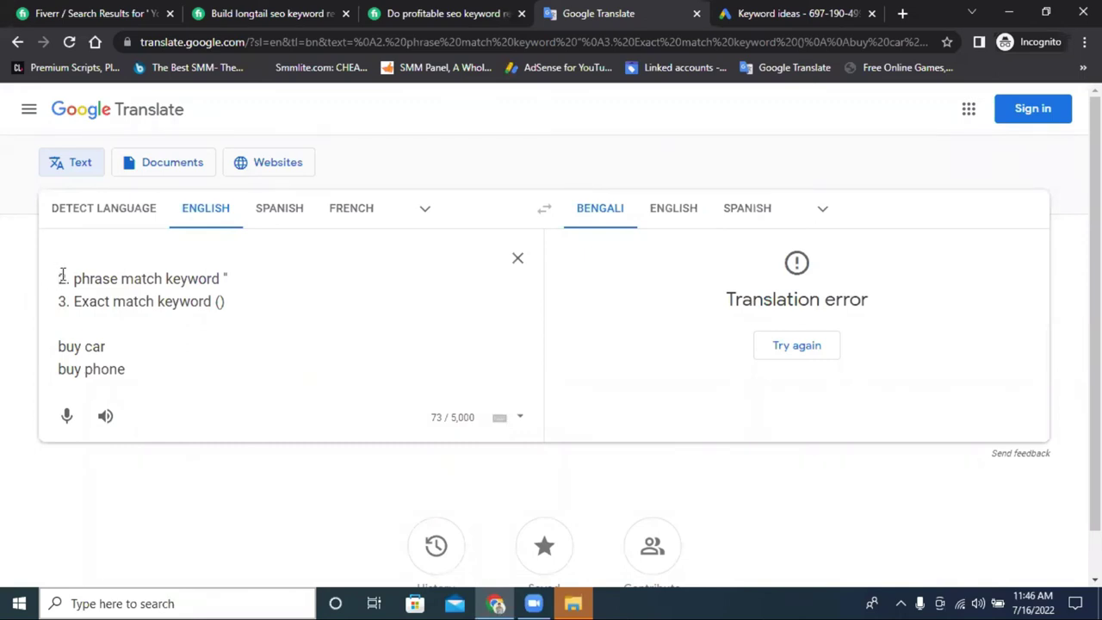
key("Delete")
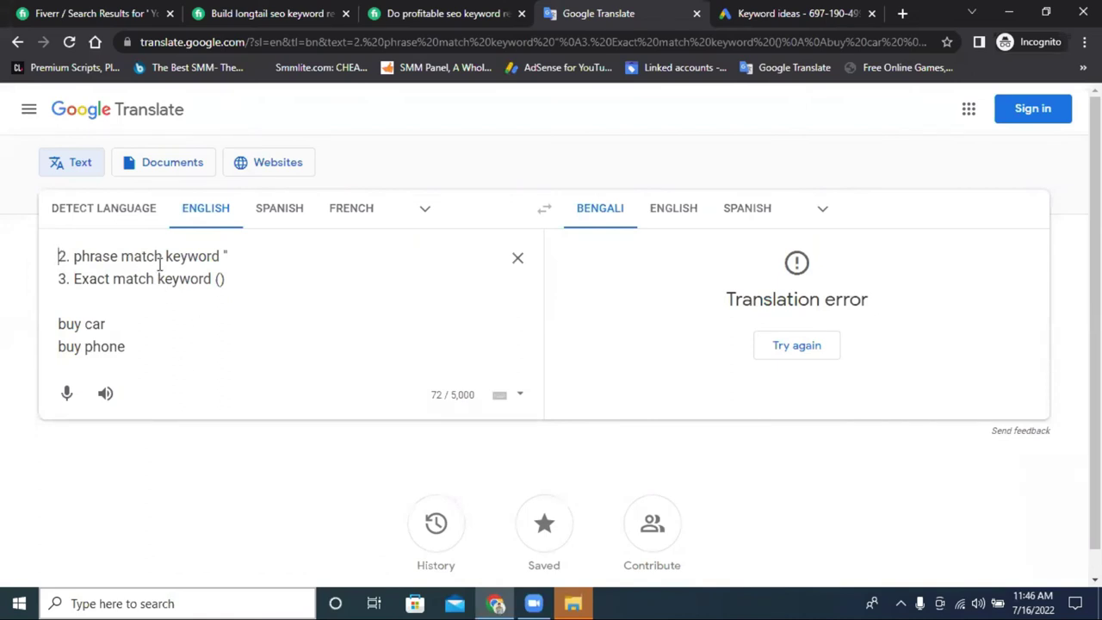
left_click(59, 325)
type("\"")
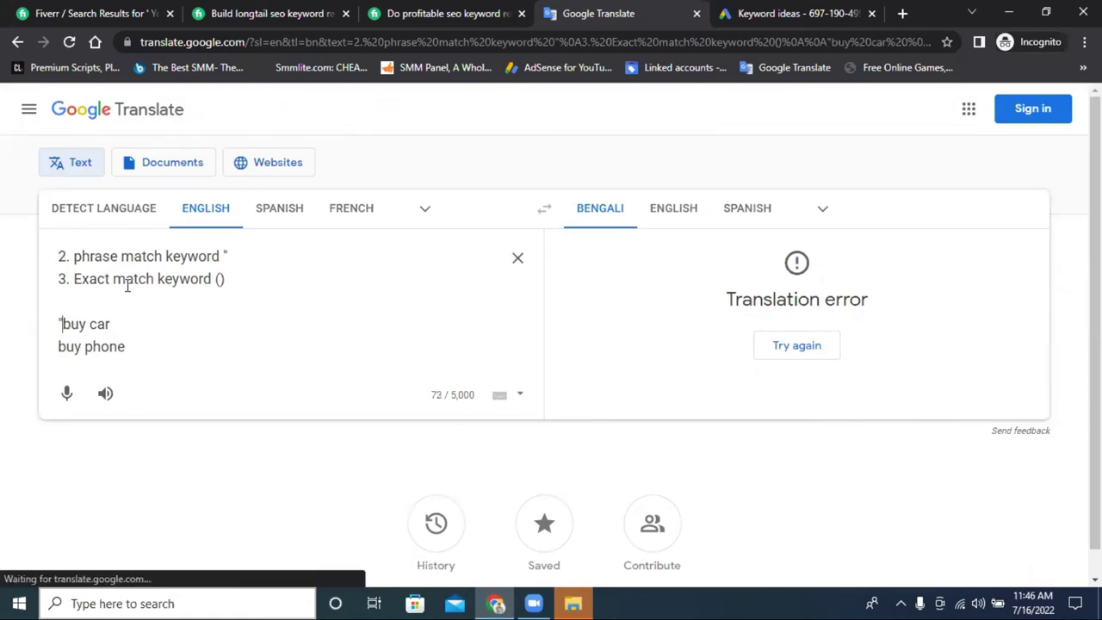
left_click(131, 324)
key("BackSpace")
type("\"")
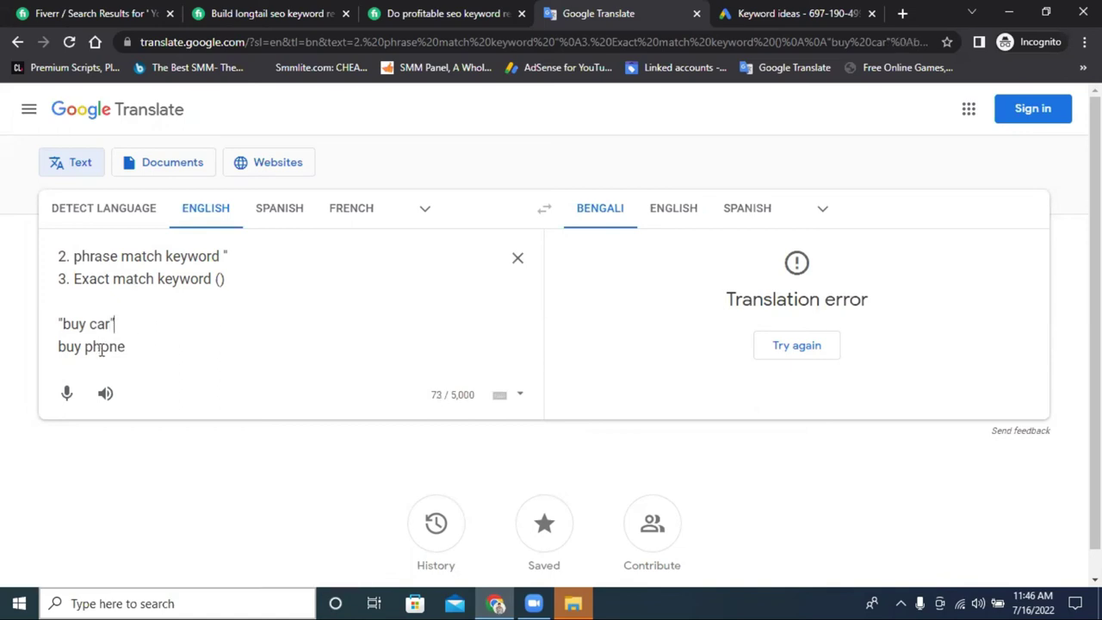
left_click_drag(60, 348, 146, 347)
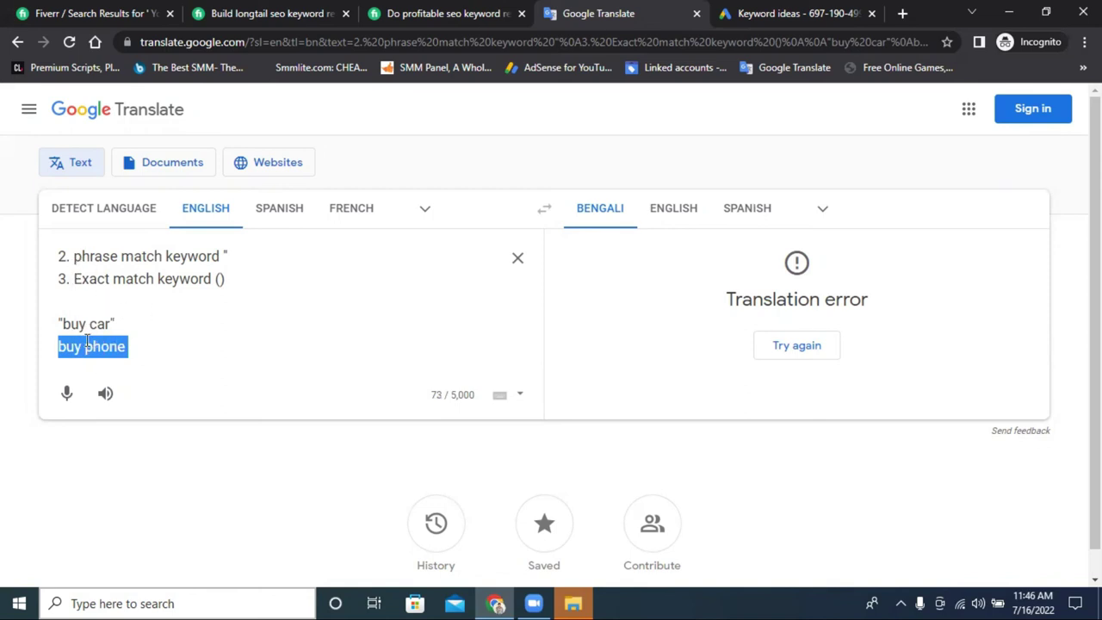
left_click_drag(81, 257, 296, 264)
left_click(75, 256)
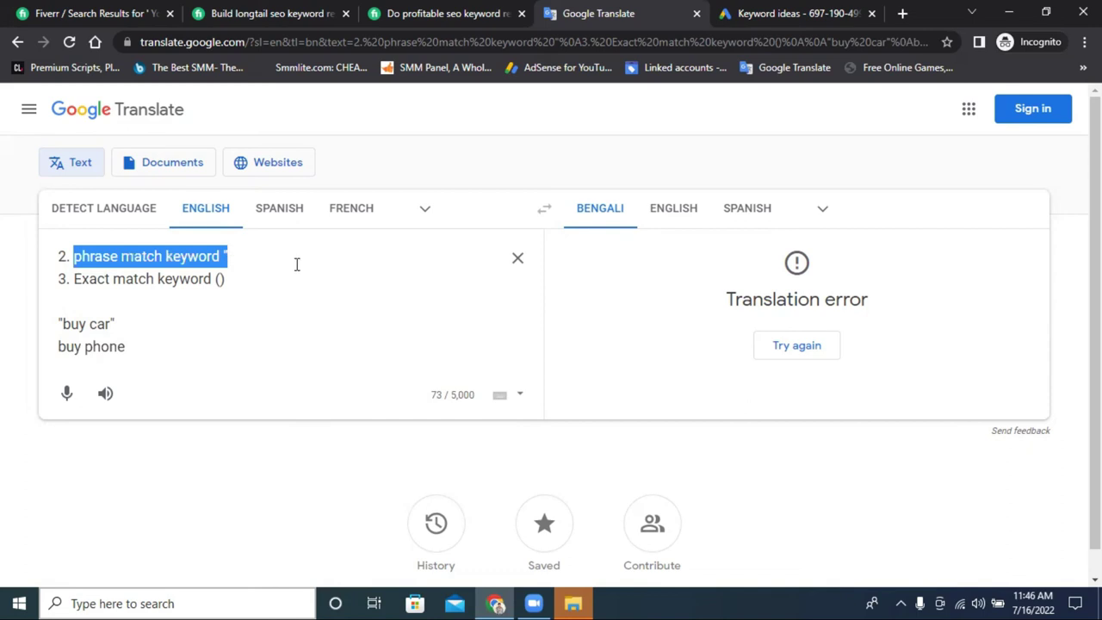
left_click(298, 265)
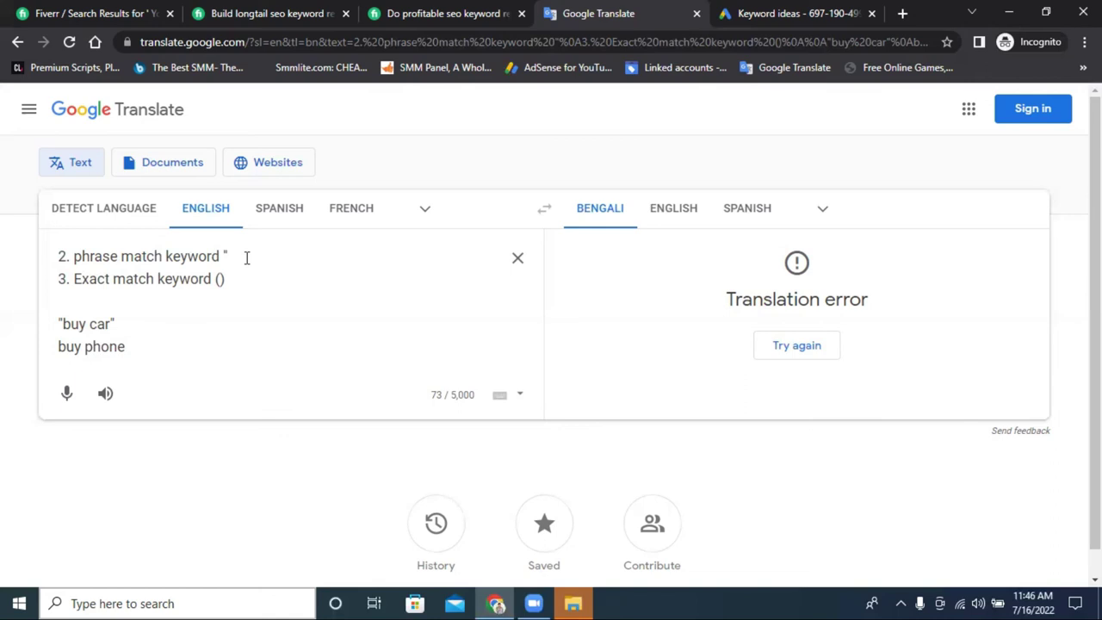
left_click(131, 351)
left_click_drag(111, 323, 60, 324)
left_click(127, 346)
Append 'from usa' to 'buy phone' and paste it after the quoted 'buy car'.
type("fro")
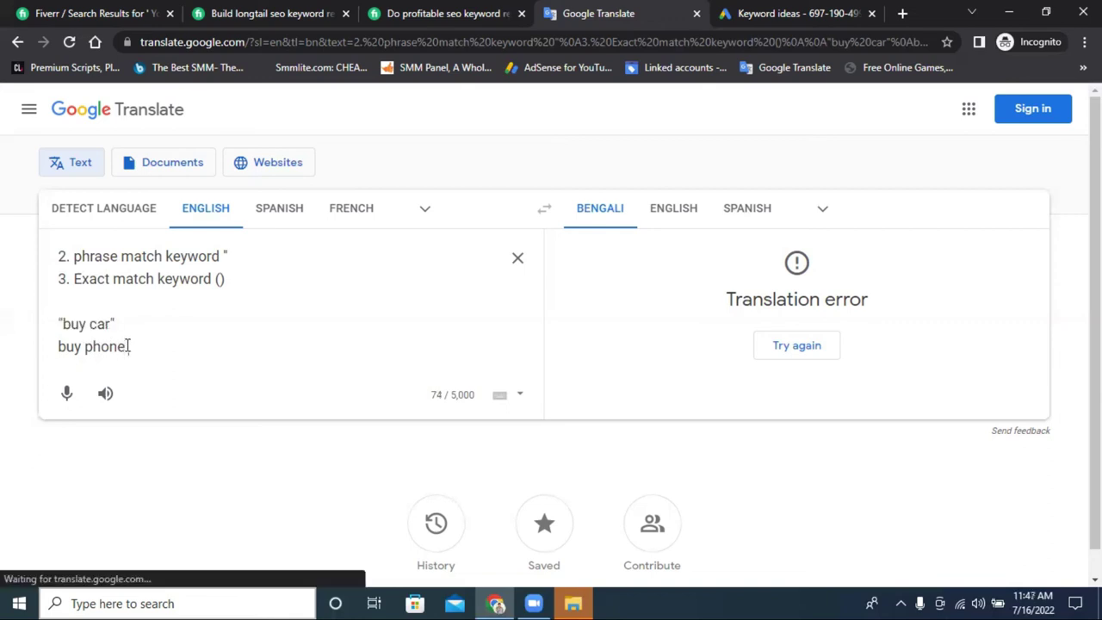
type("m ")
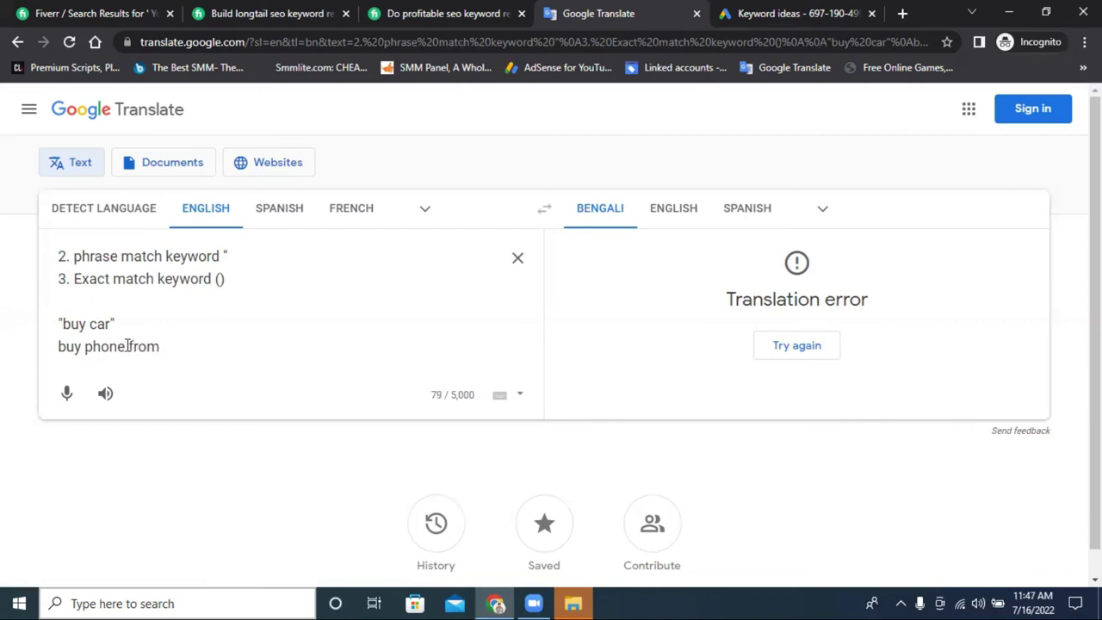
type("usa")
left_click_drag(129, 345, 188, 346)
right_click(183, 346)
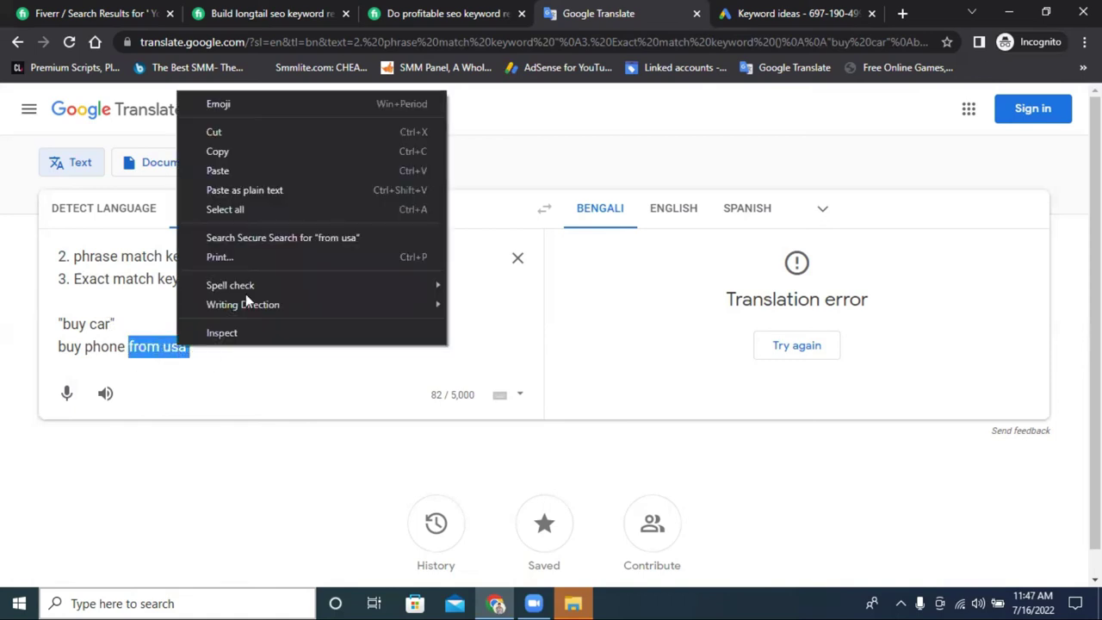
left_click(250, 151)
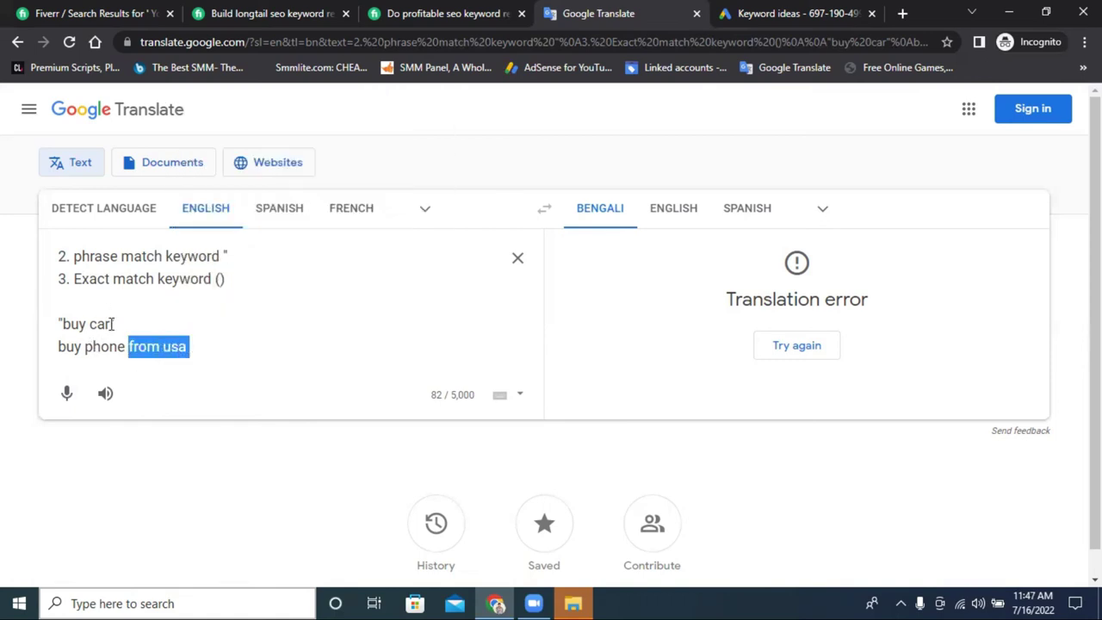
left_click(112, 324)
key("ctrl+v")
type("\"")
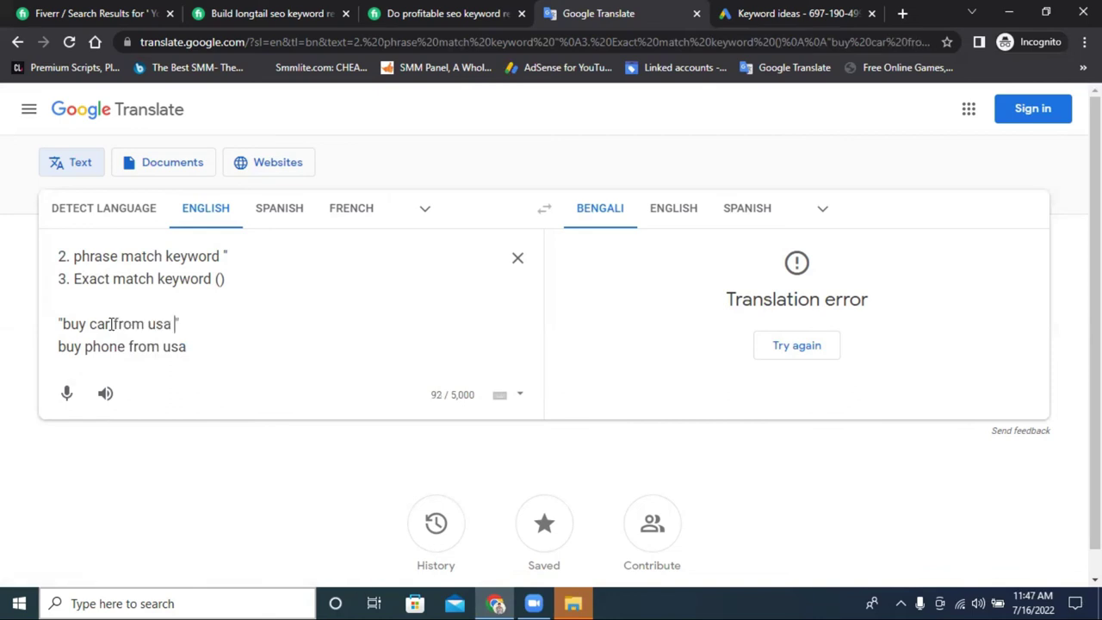
Fix the spacing and copy 'buy car from usa' onto a new line below 'buy phone from usa'.
left_click(112, 324)
left_click(172, 323)
key("Delete")
key("Delete")
left_click_drag(172, 323, 64, 320)
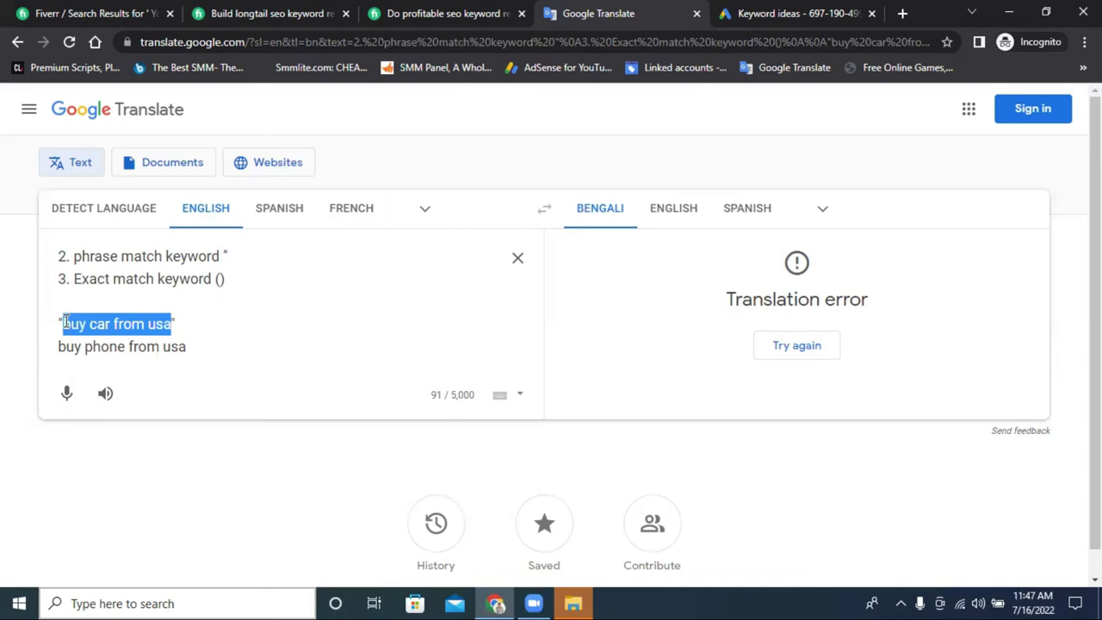
right_click(64, 320)
left_click(140, 379)
left_click(191, 345)
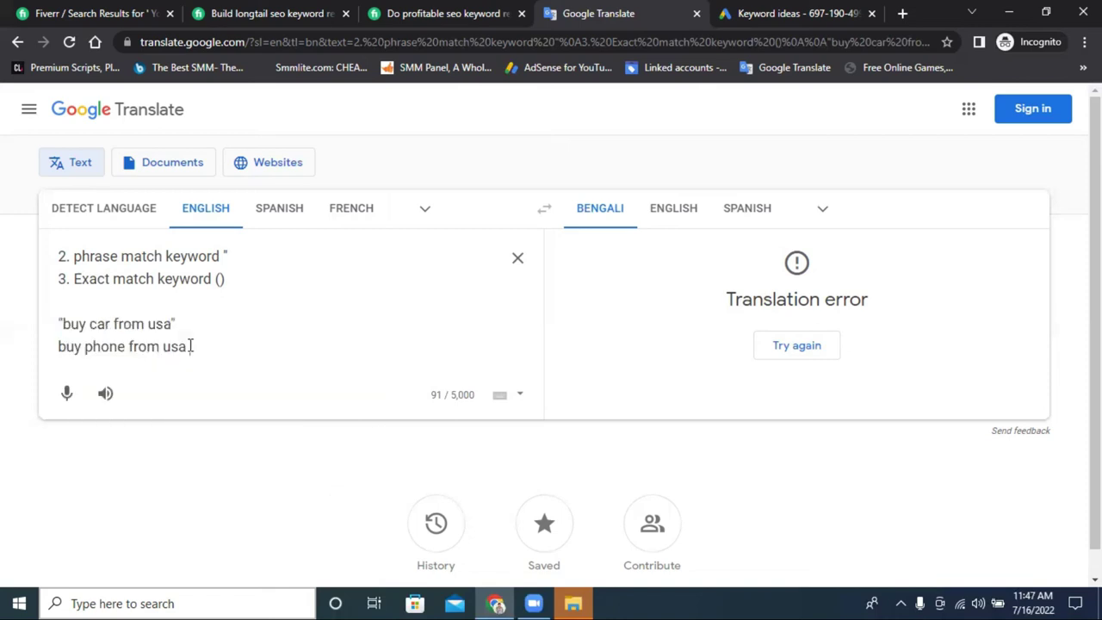
key("Return")
key("ctrl+v")
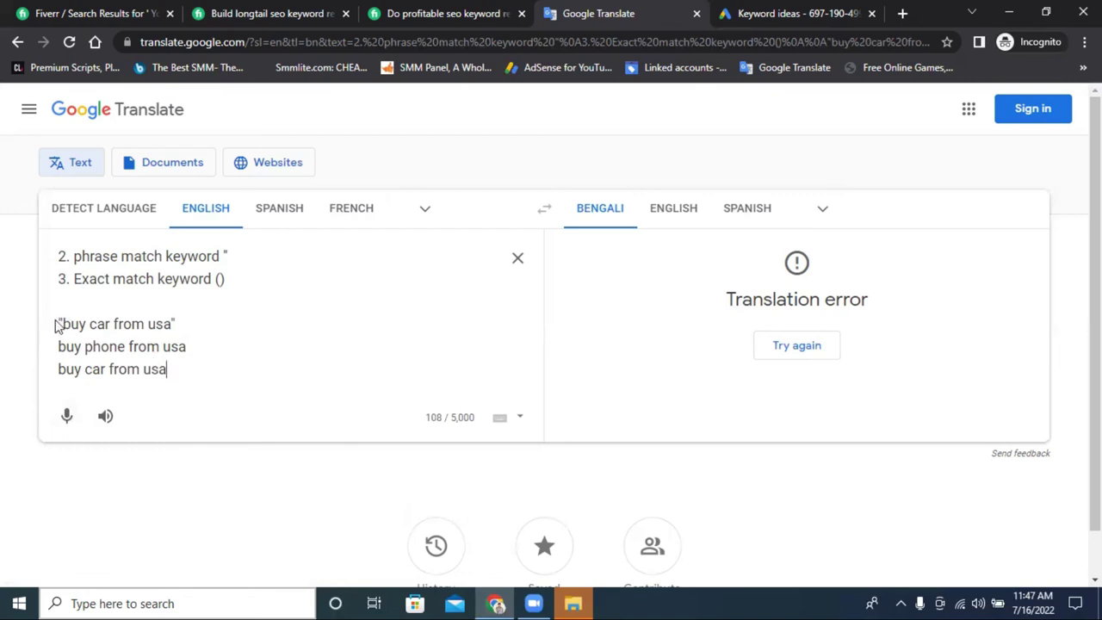
Trim the quoted line back to 'buy car' with its closing quote.
left_click_drag(58, 322, 114, 323)
key("BackSpace")
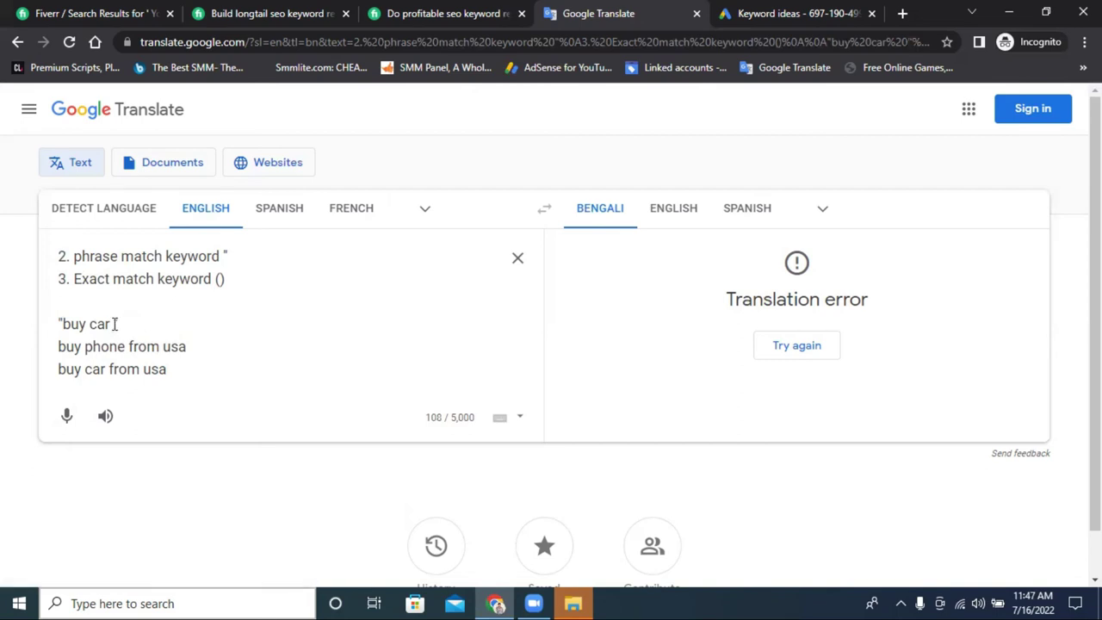
type("\"")
double_click(119, 346)
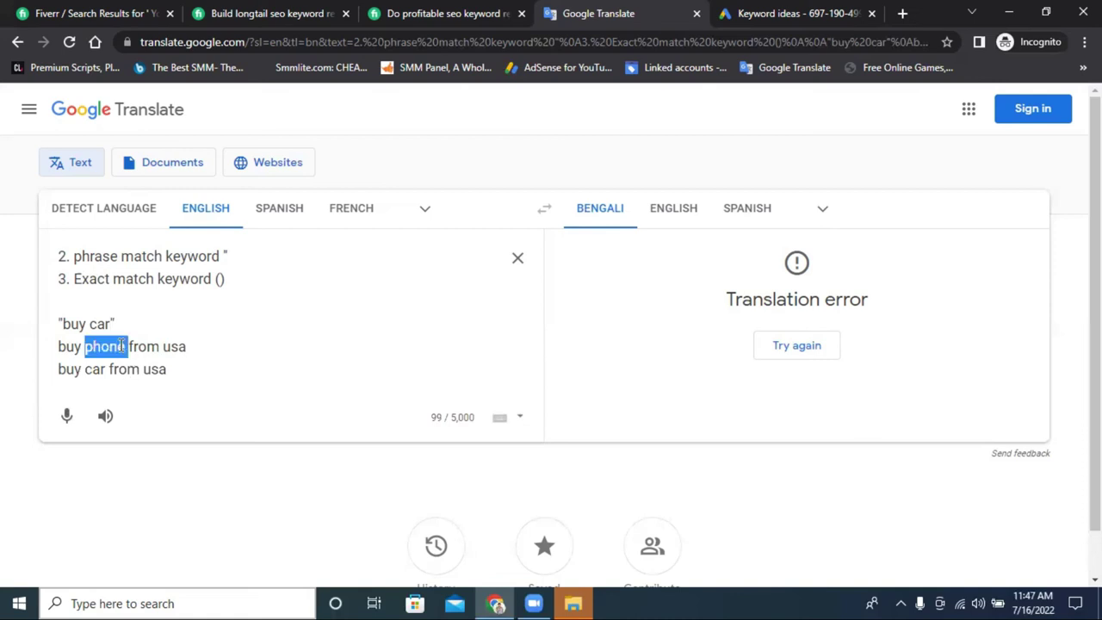
left_click(89, 345)
triple_click(81, 324)
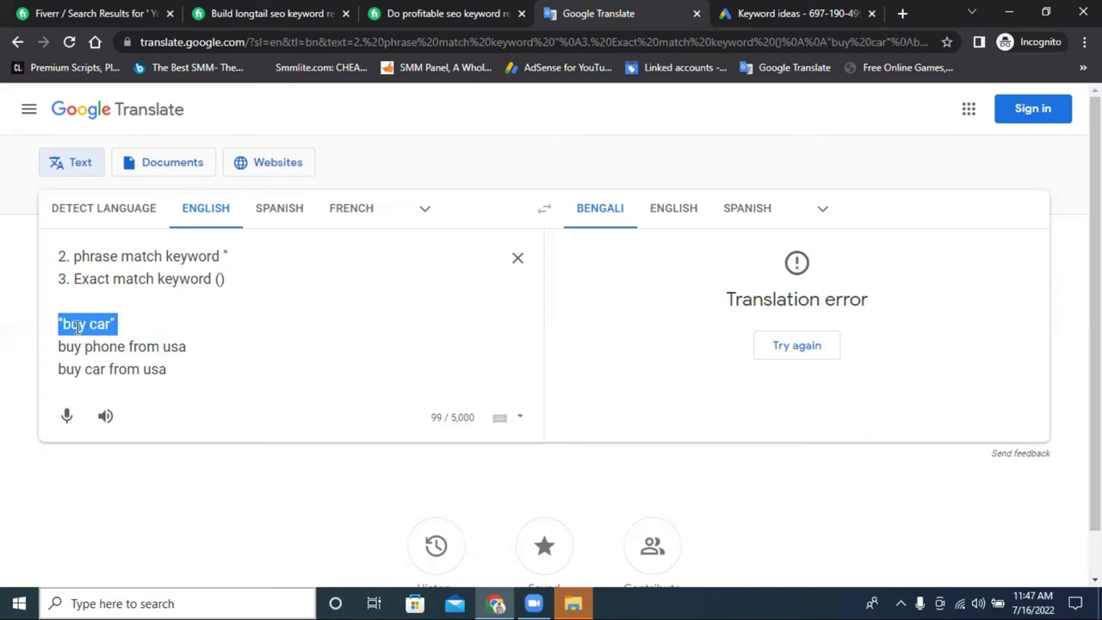
left_click(82, 347)
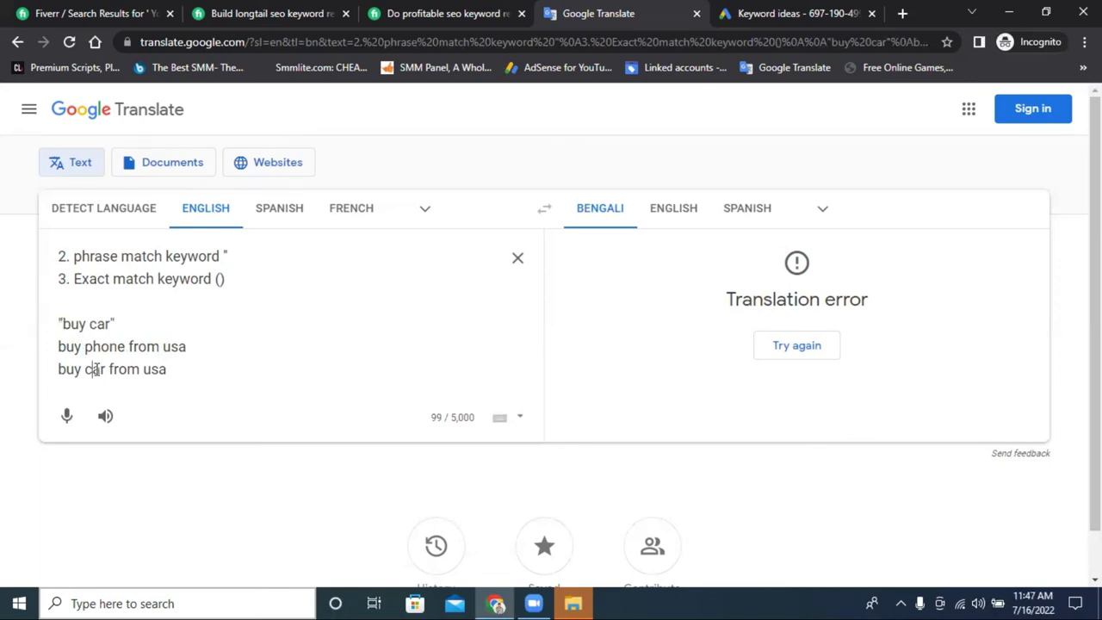
triple_click(97, 369)
left_click(107, 324)
left_click(170, 368)
left_click_drag(105, 369, 58, 368)
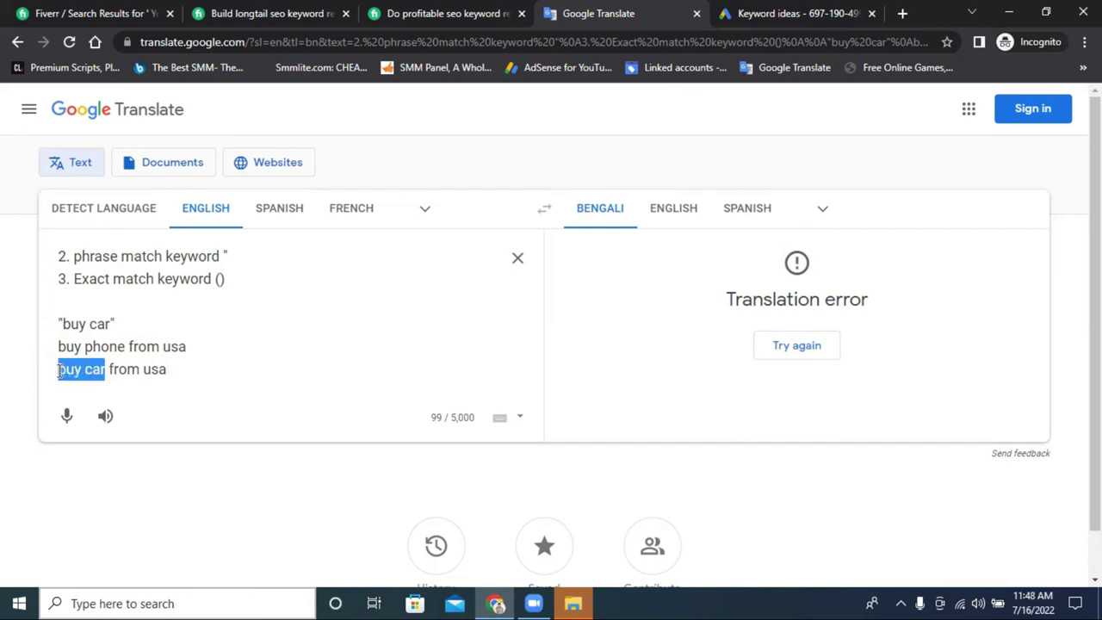
triple_click(107, 321)
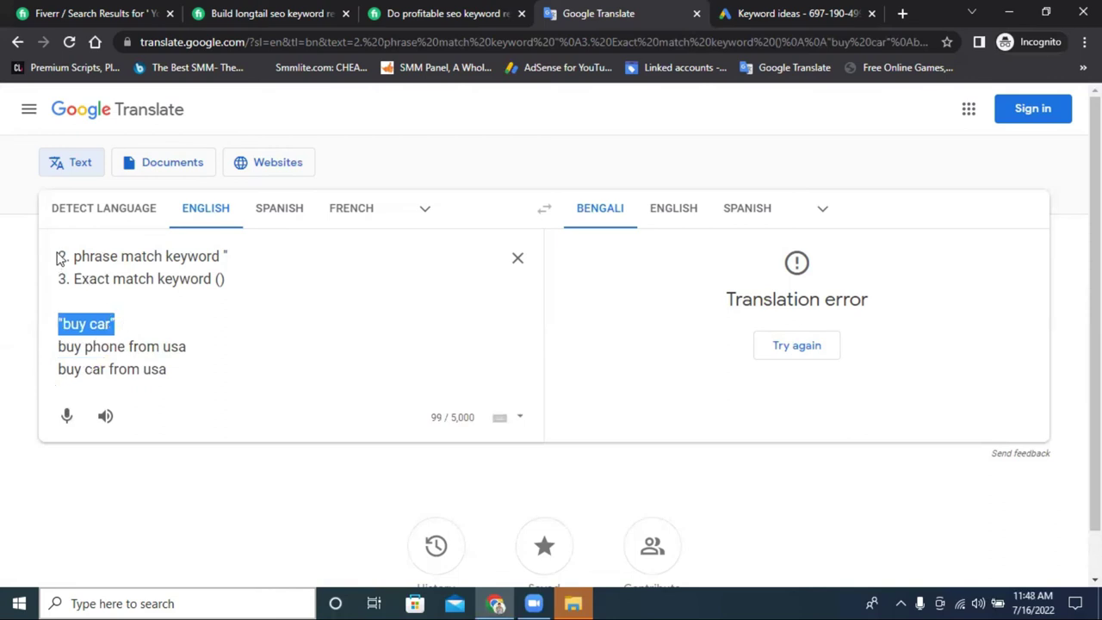
left_click_drag(60, 255, 255, 255)
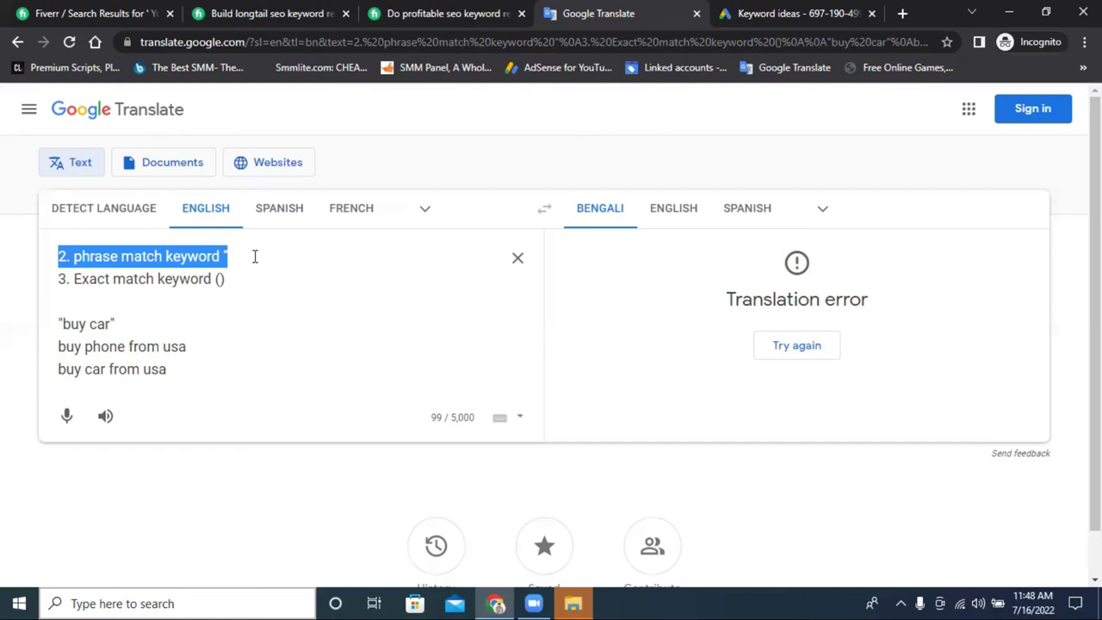
left_click(106, 368)
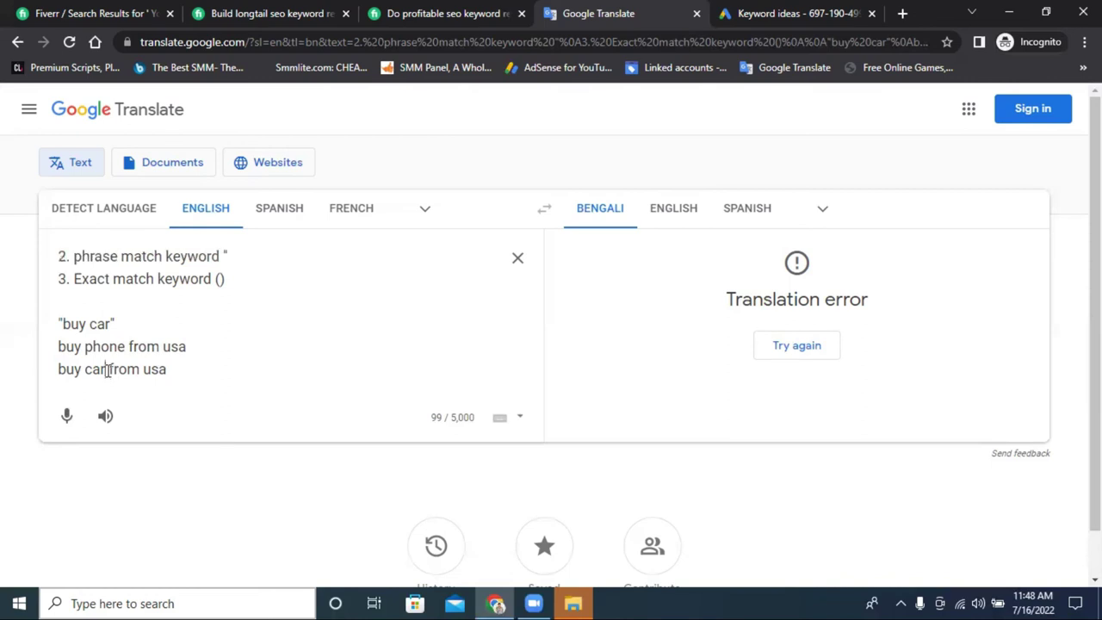
left_click_drag(107, 369, 58, 368)
left_click_drag(61, 319, 116, 323)
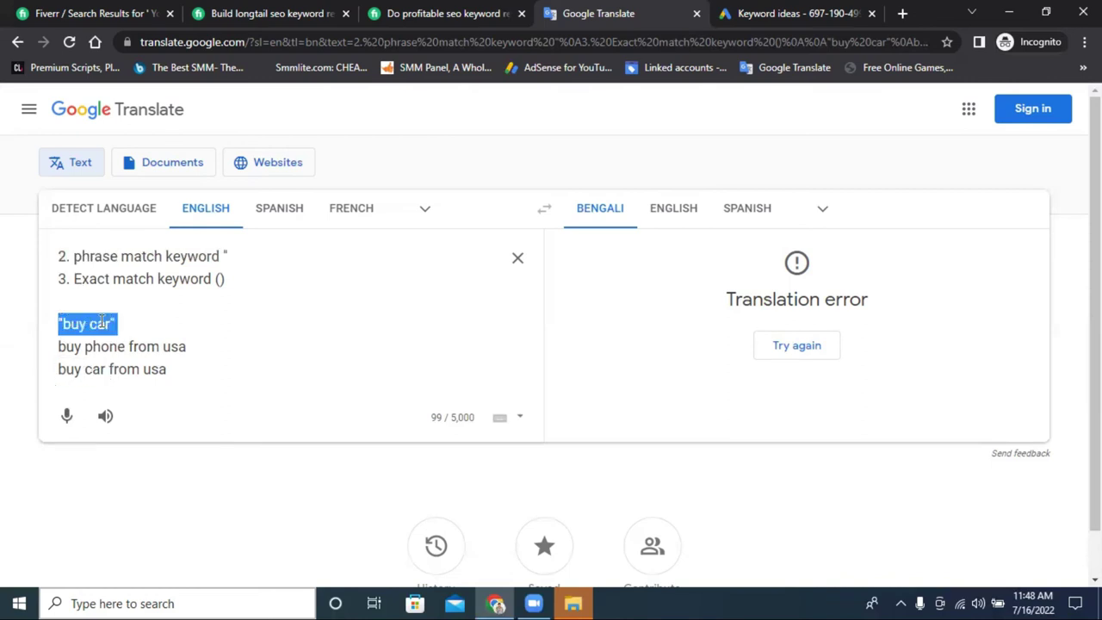
mouse_move(58, 368)
left_mouse_down()
mouse_move(128, 368)
mouse_move(61, 370)
left_mouse_up()
left_click(117, 370)
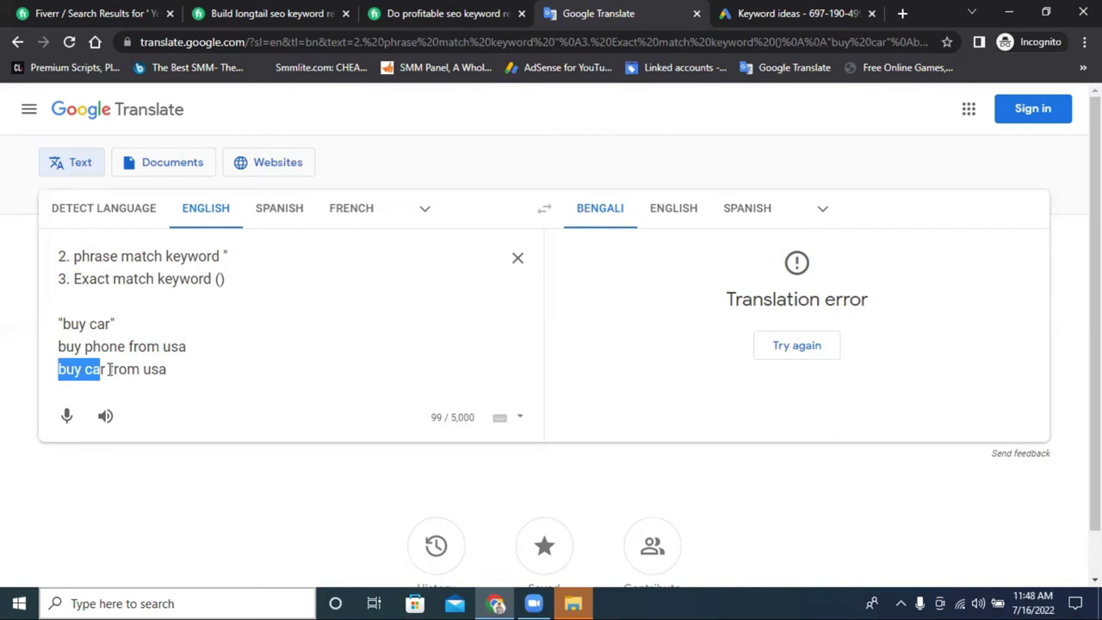
Append '100%' to the end of the 'phrase match keyword' line.
left_click(122, 256)
left_click(232, 256)
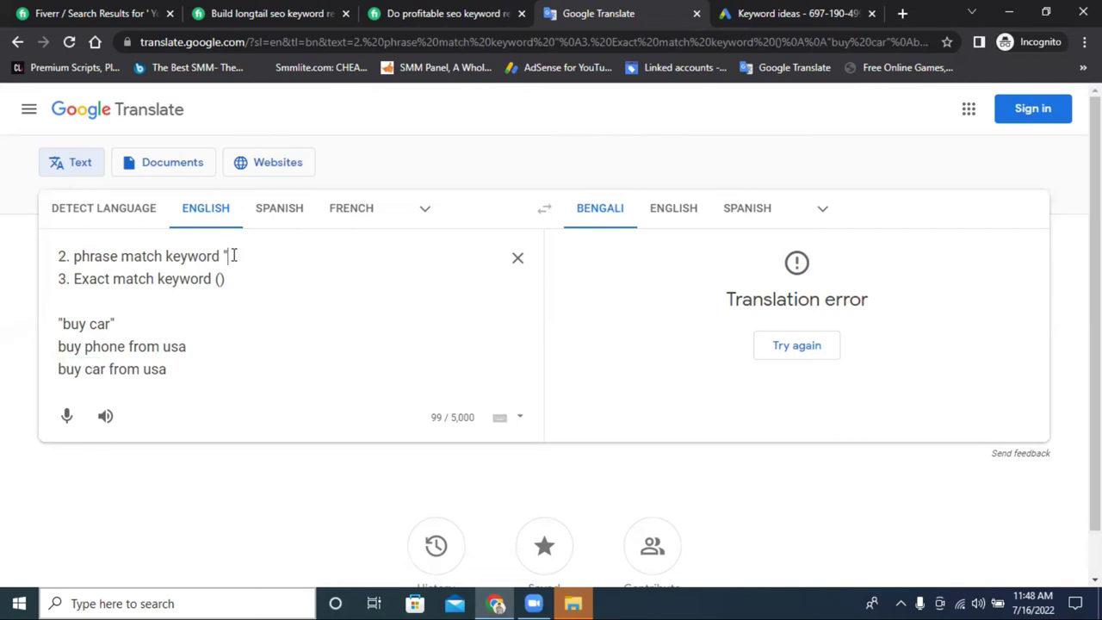
type("100")
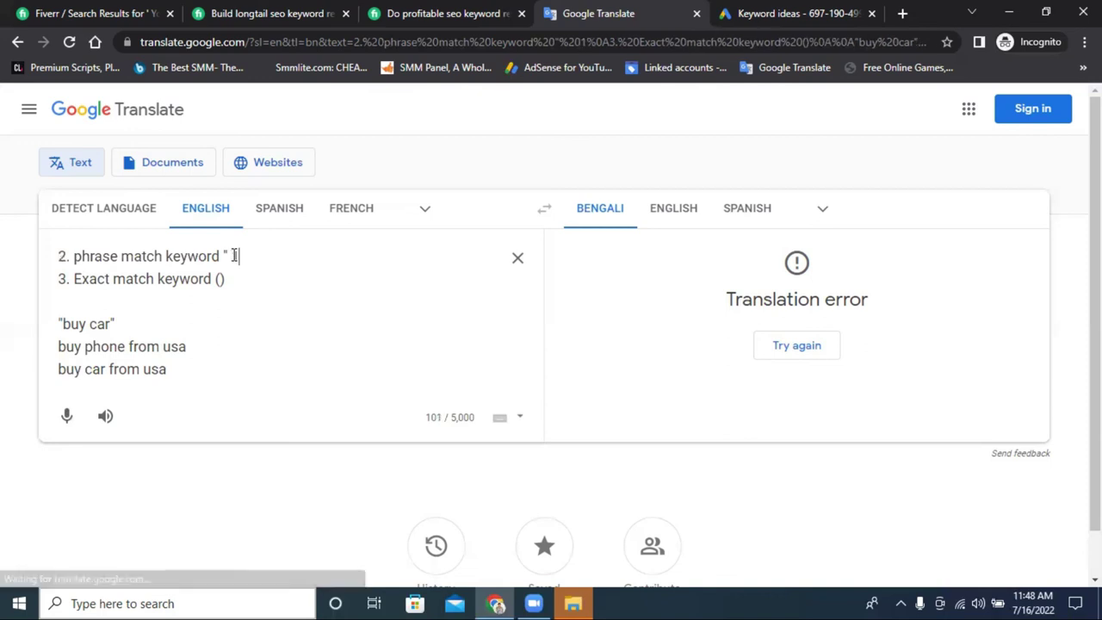
type("%")
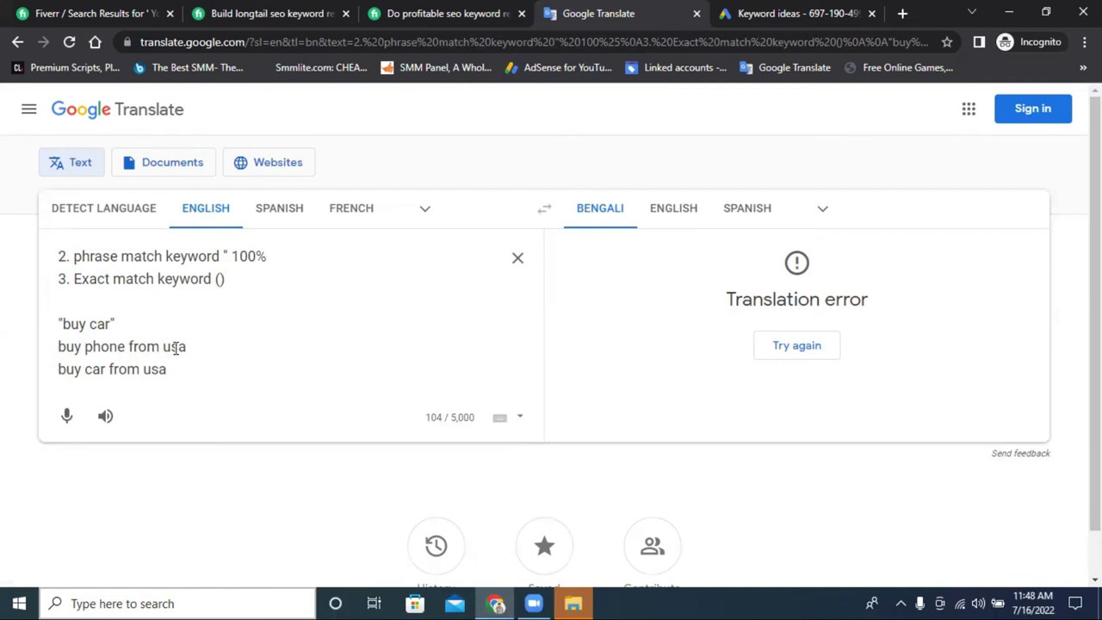
Select the closing quote of the quoted 'buy car' example.
left_click_drag(177, 368, 57, 369)
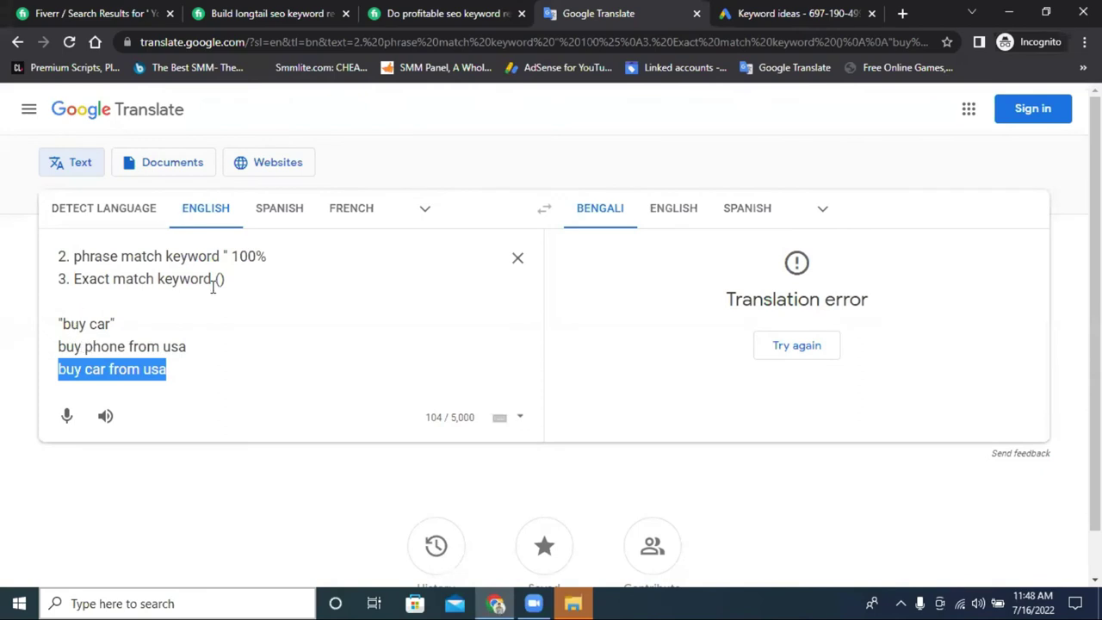
left_click(113, 323)
key("shift+Left")
key("shift+Left")
key("shift+Left")
key("shift+Left")
key("shift+Left")
key("shift+Left")
key("shift+Left")
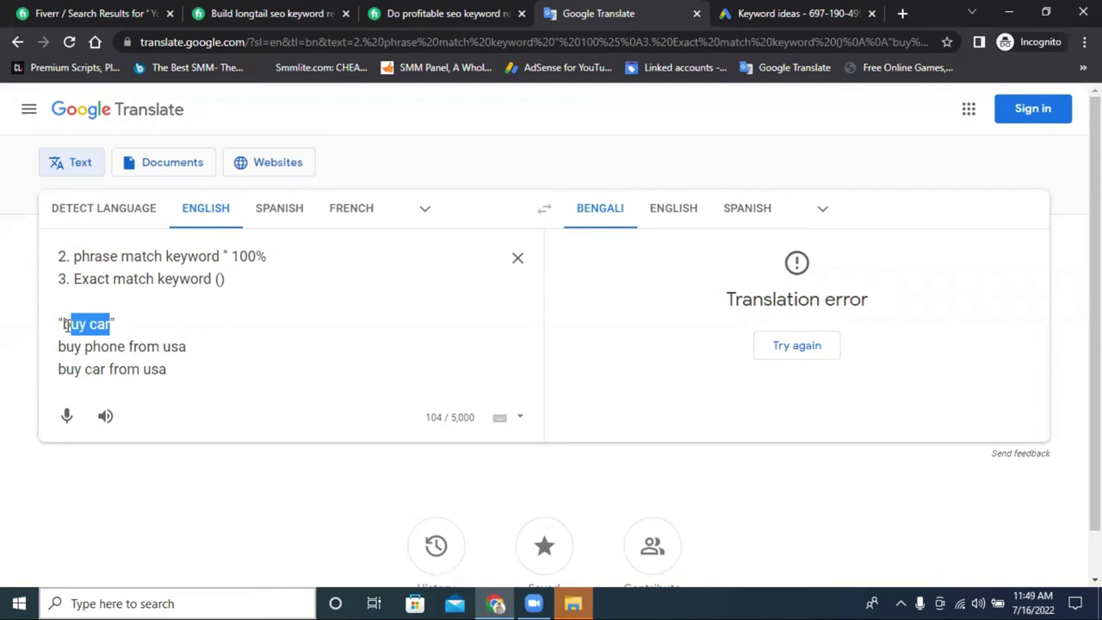
left_click(113, 324)
key("shift+Left")
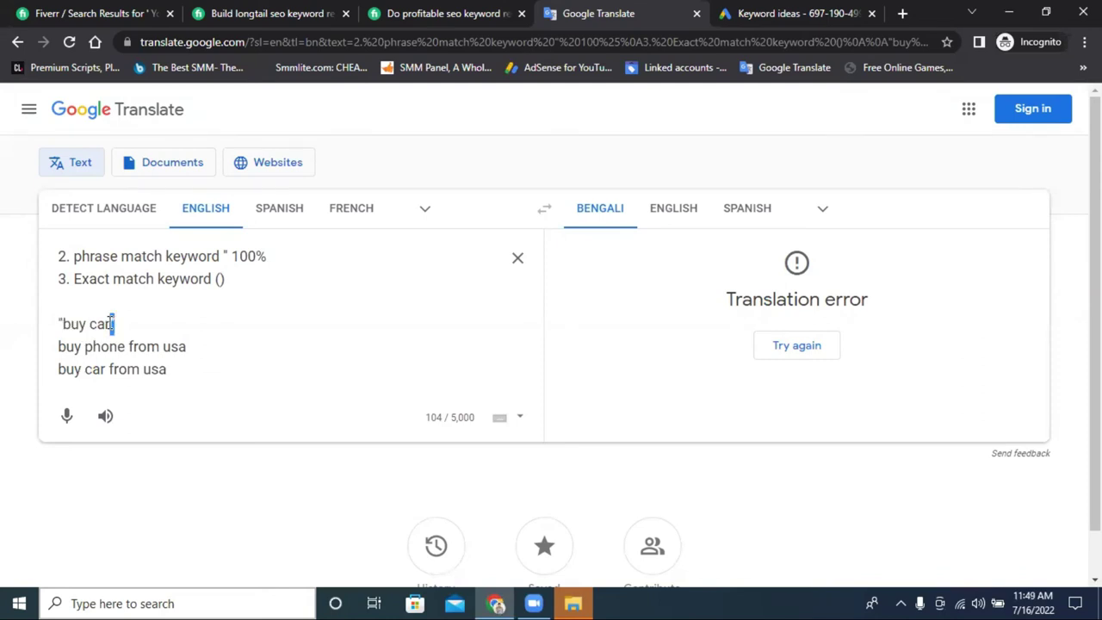
Replace the quotes around the example with parentheses so it reads '(buy car)'.
type(")")
left_click(58, 323)
key("shift+Right")
type("(")
key("shift+Left")
key("Right")
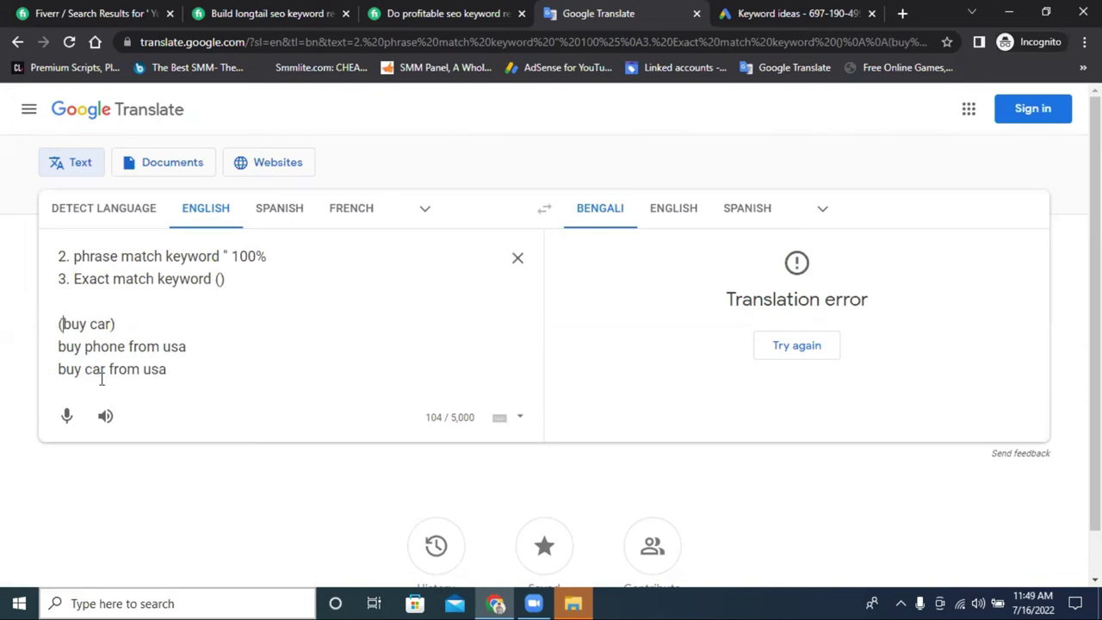
Highlight the '(buy car)', 'Exact match keyword ()' and 'buy car from usa' lines to locate 'from usa'.
left_click_drag(105, 368, 54, 371)
left_click(164, 369)
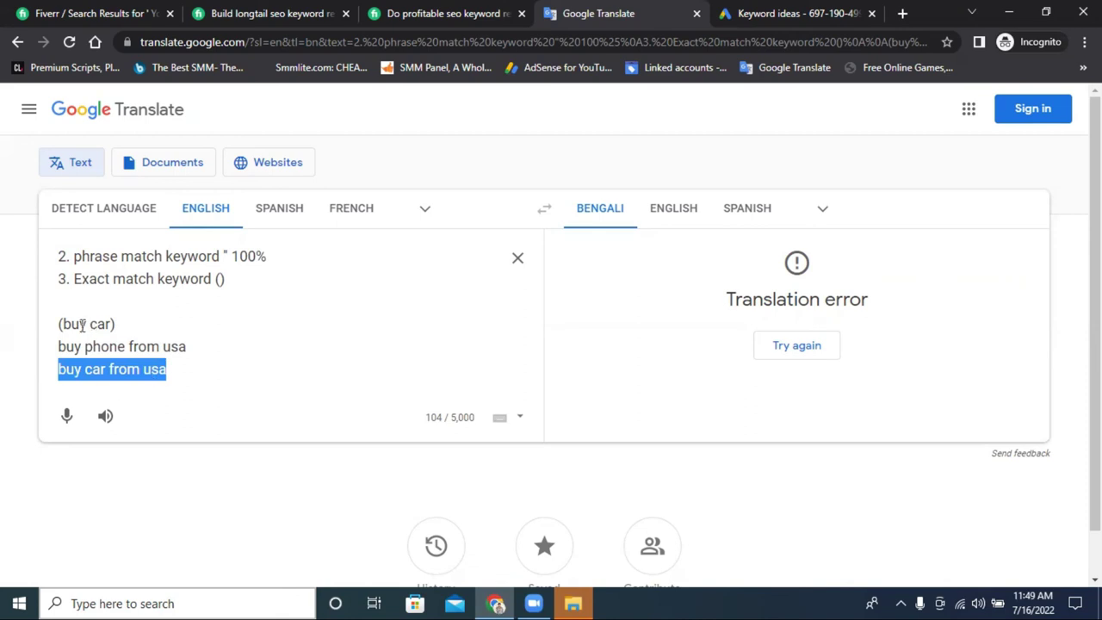
double_click(121, 366)
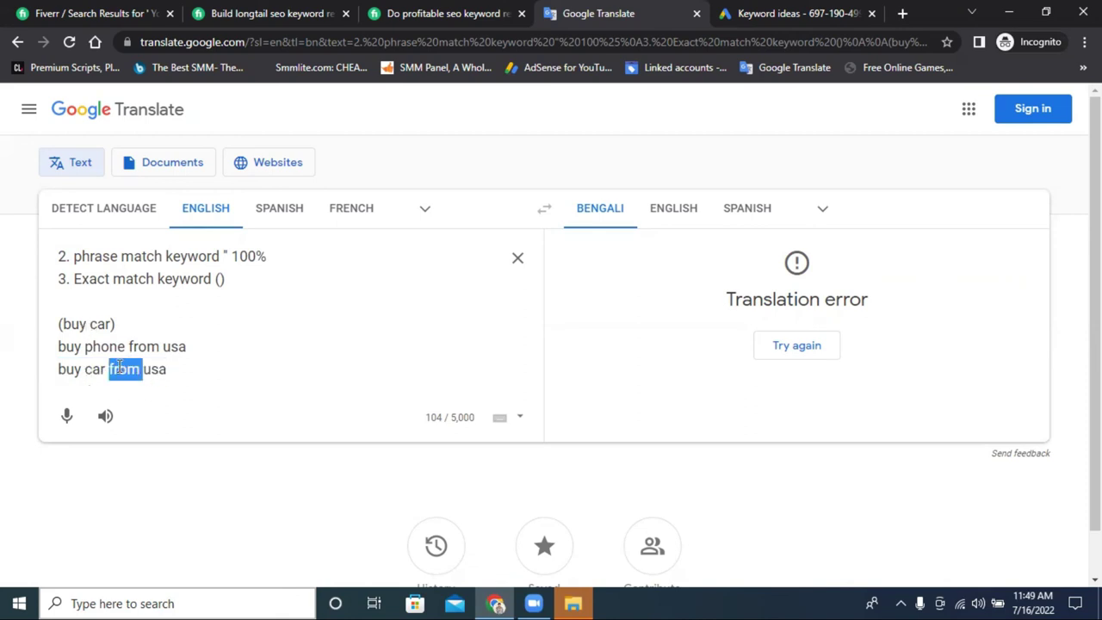
triple_click(121, 366)
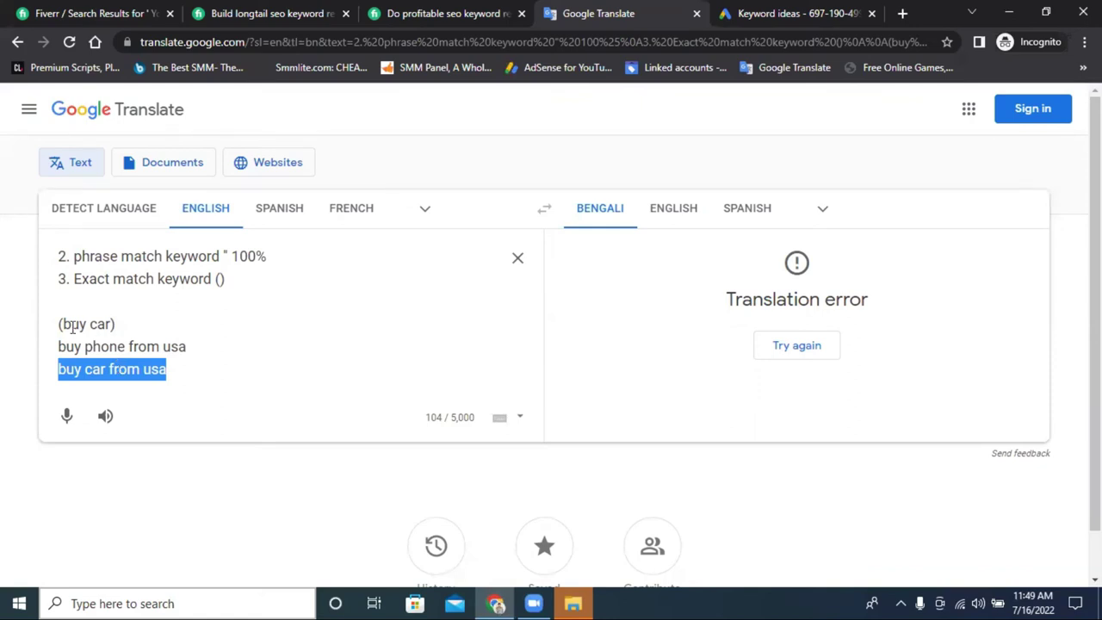
left_click(107, 373)
left_click_drag(170, 371, 57, 375)
left_click_drag(64, 323, 112, 324)
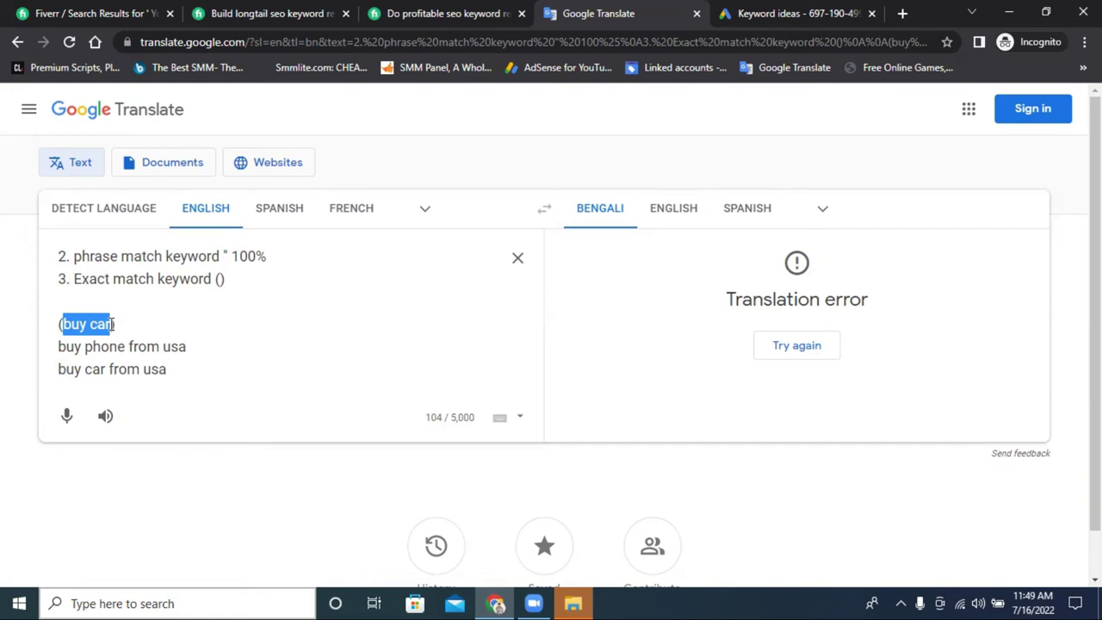
left_click(65, 281)
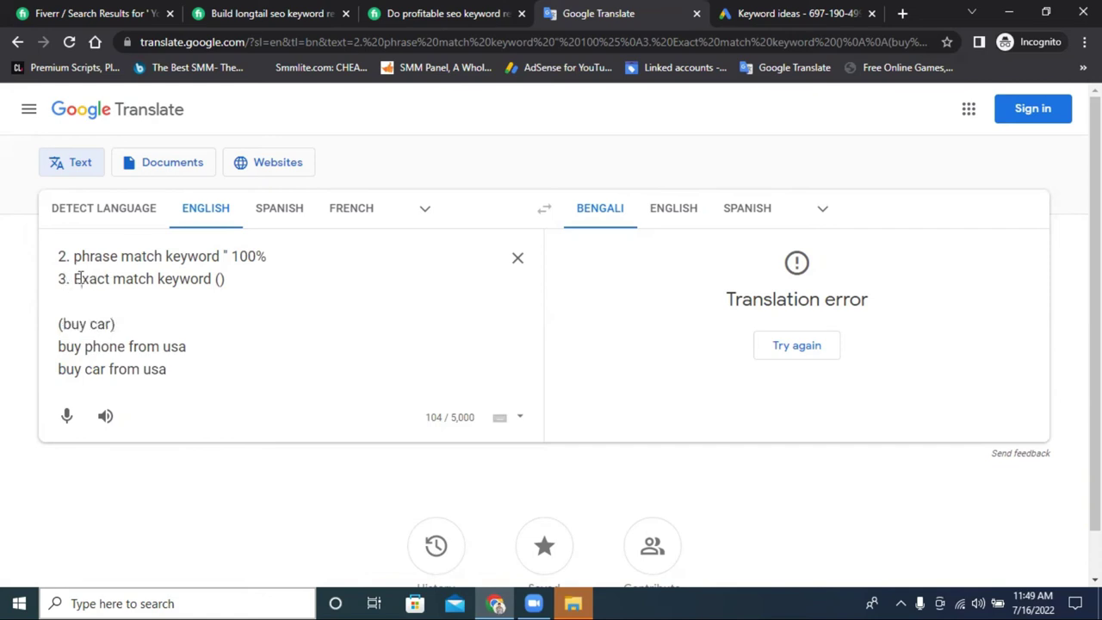
left_click_drag(75, 278, 244, 278)
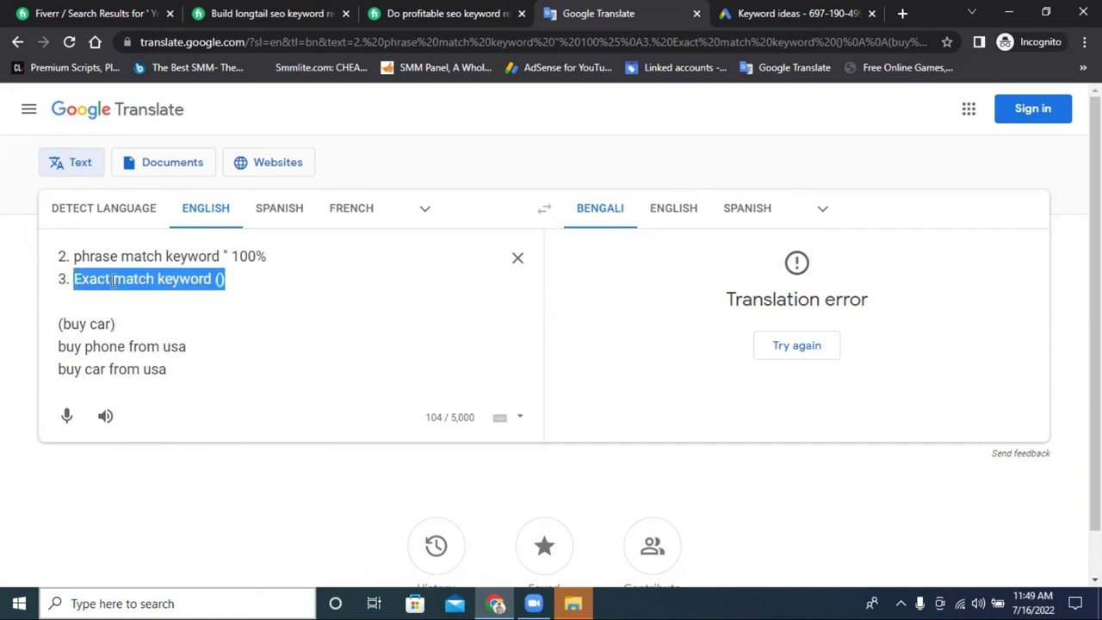
left_click_drag(113, 280, 95, 279)
left_click_drag(111, 324, 59, 325)
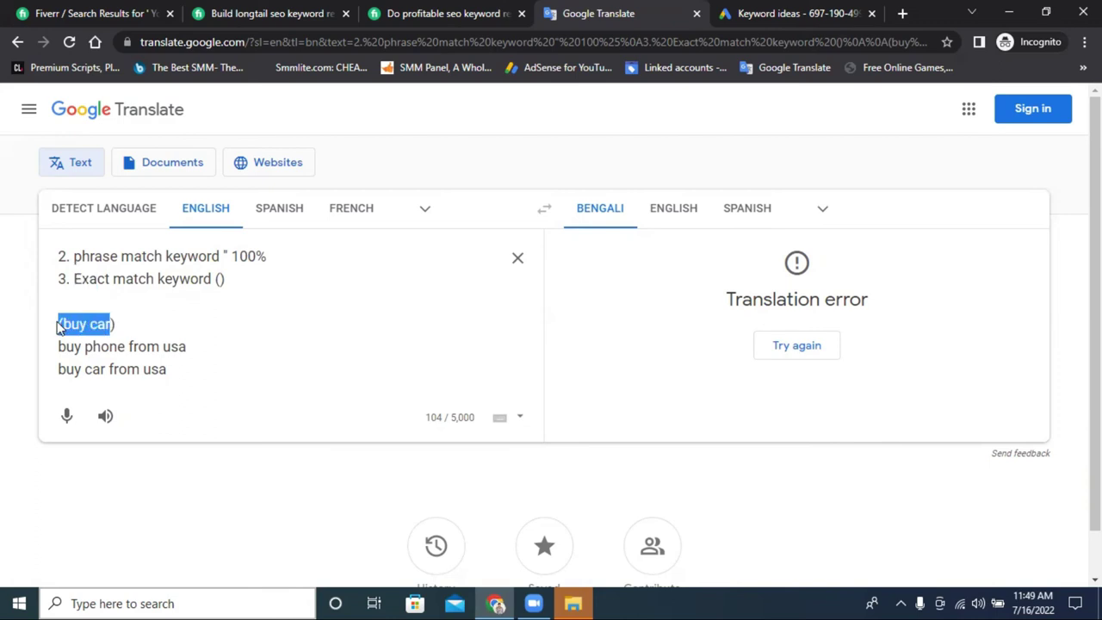
left_click_drag(166, 370, 57, 372)
left_click_drag(177, 368, 59, 372)
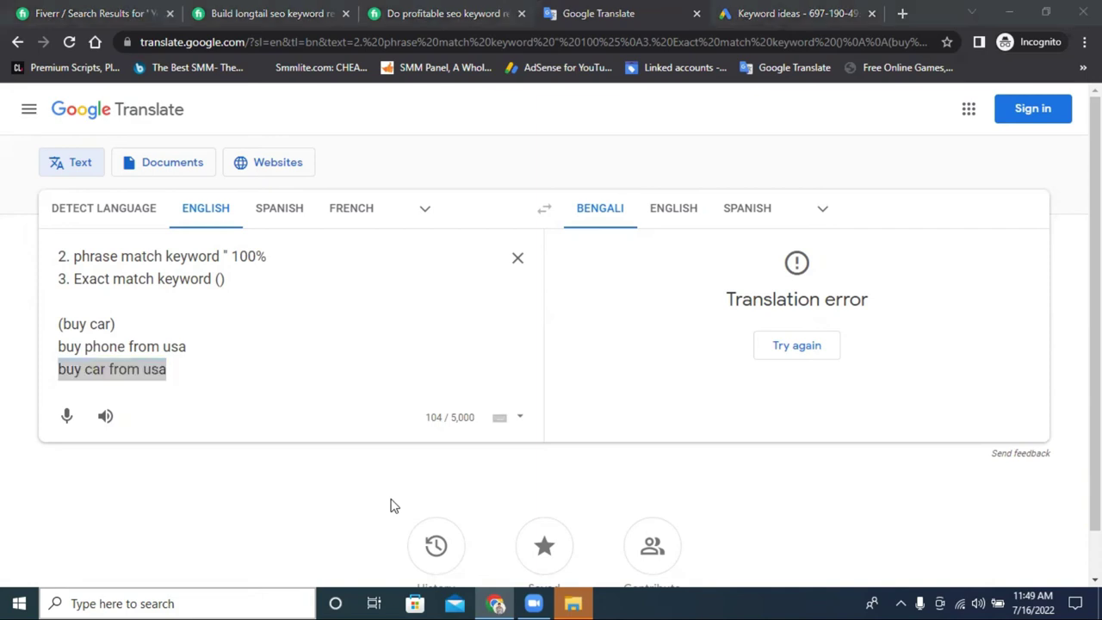
left_click(202, 376)
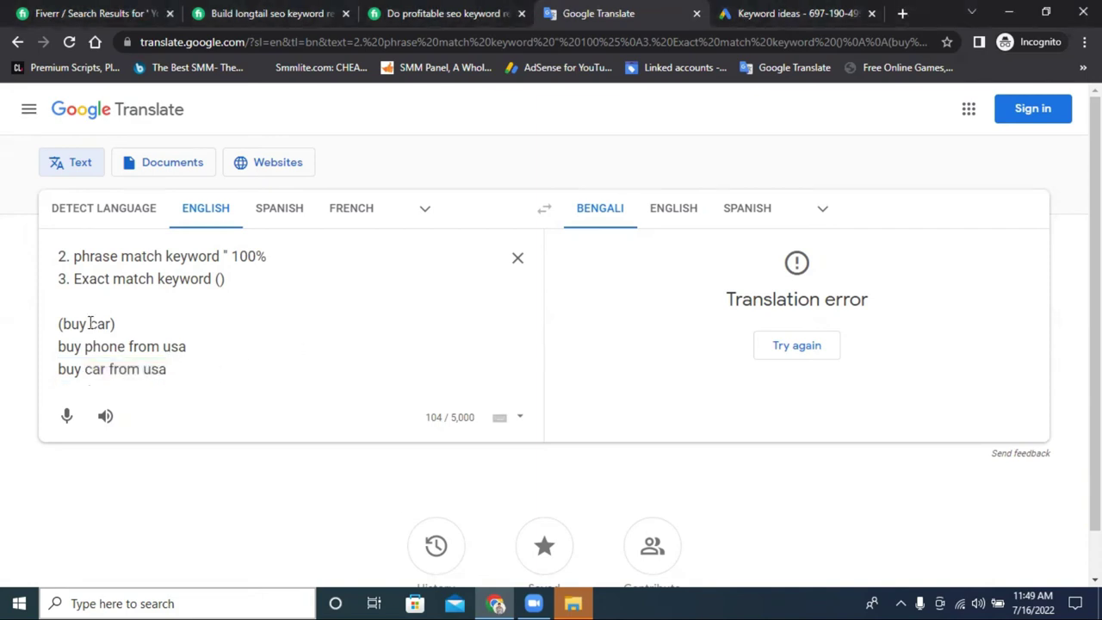
Delete 'from usa' so the last example line reads 'buy car'.
left_click_drag(60, 324, 111, 325)
left_click_drag(168, 370, 214, 367)
left_click(113, 368)
key("BackSpace")
left_click(240, 283)
left_click_drag(223, 279, 37, 257)
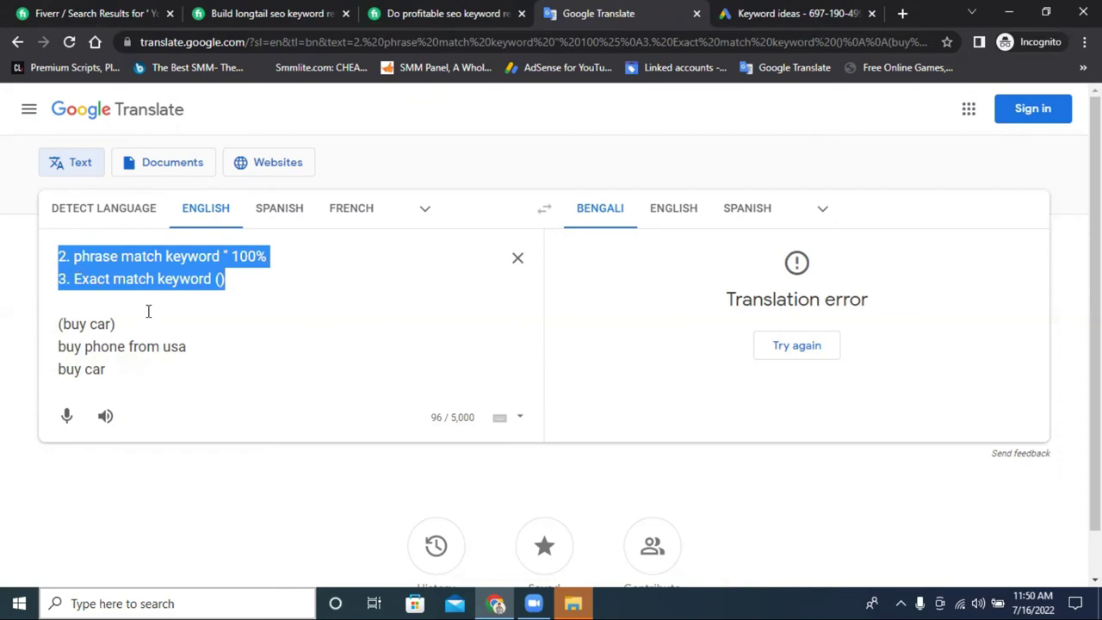
Undo recent edits with Ctrl+Z to restore the 'broad match keyword' line.
key("ctrl+z")
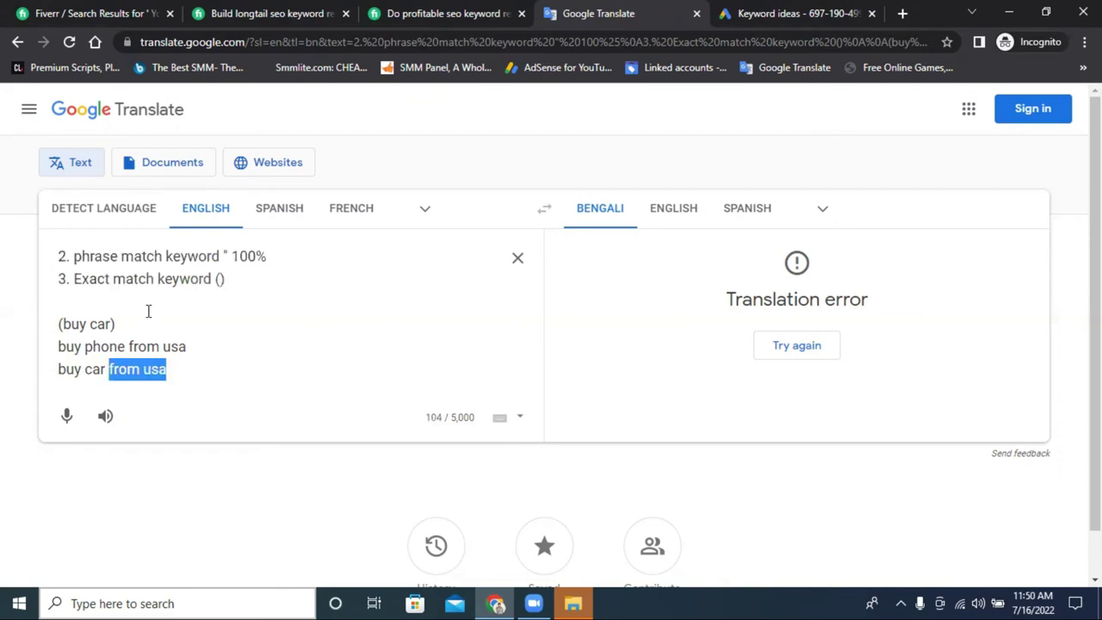
key("ctrl+z")
key("ctrl+z")
key("ctrl+z")
key("ctrl+z")
key("ctrl+z")
key("ctrl+z")
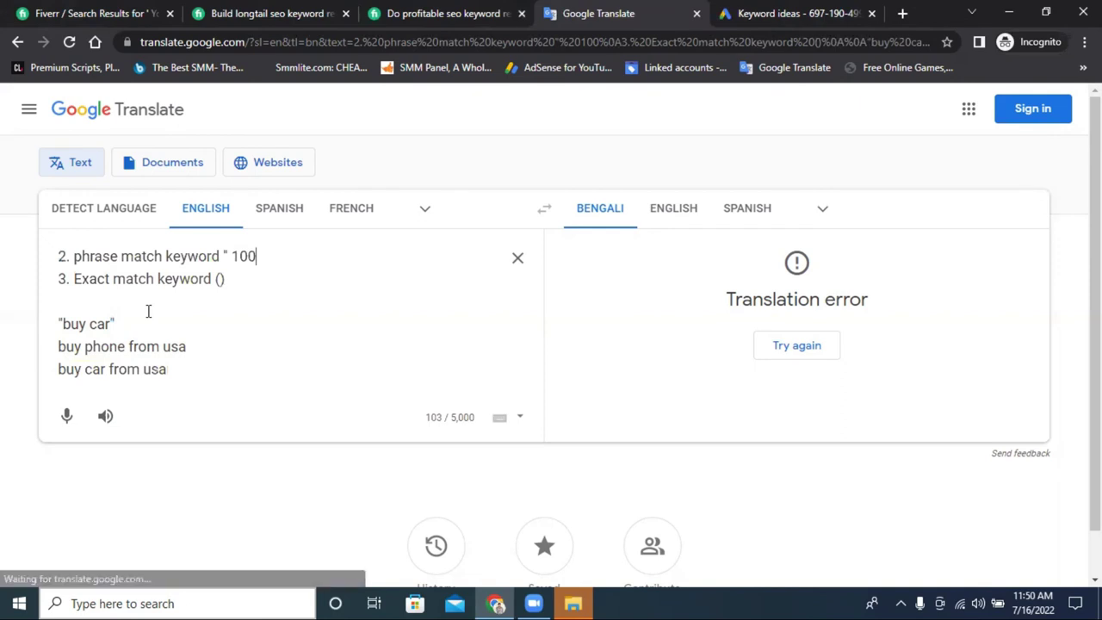
key("ctrl+z")
key("ctrl+z")
key("ctrl+z")
key("ctrl+z")
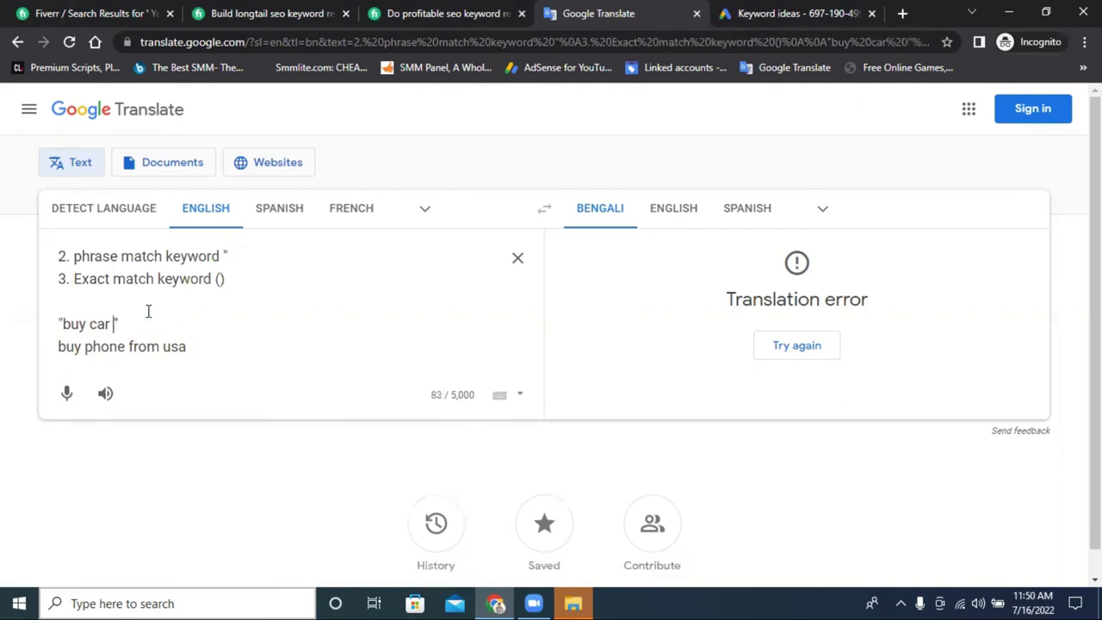
key("BackSpace")
key("BackSpace")
key("BackSpace")
key("BackSpace")
key("BackSpace")
key("BackSpace")
key("BackSpace")
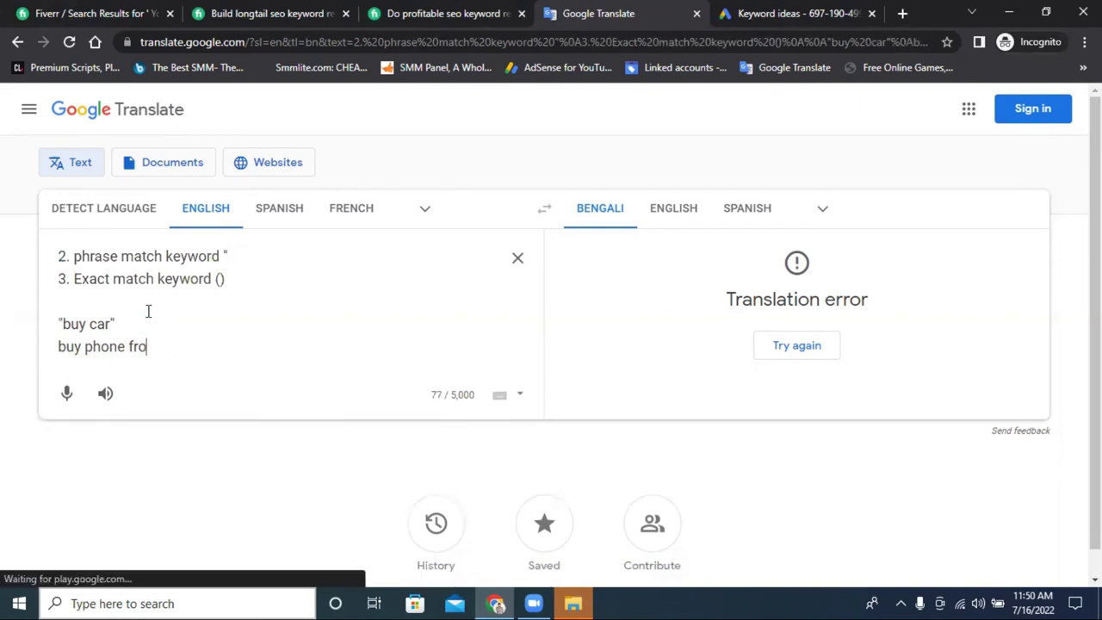
key("ctrl+z")
key("ctrl+z")
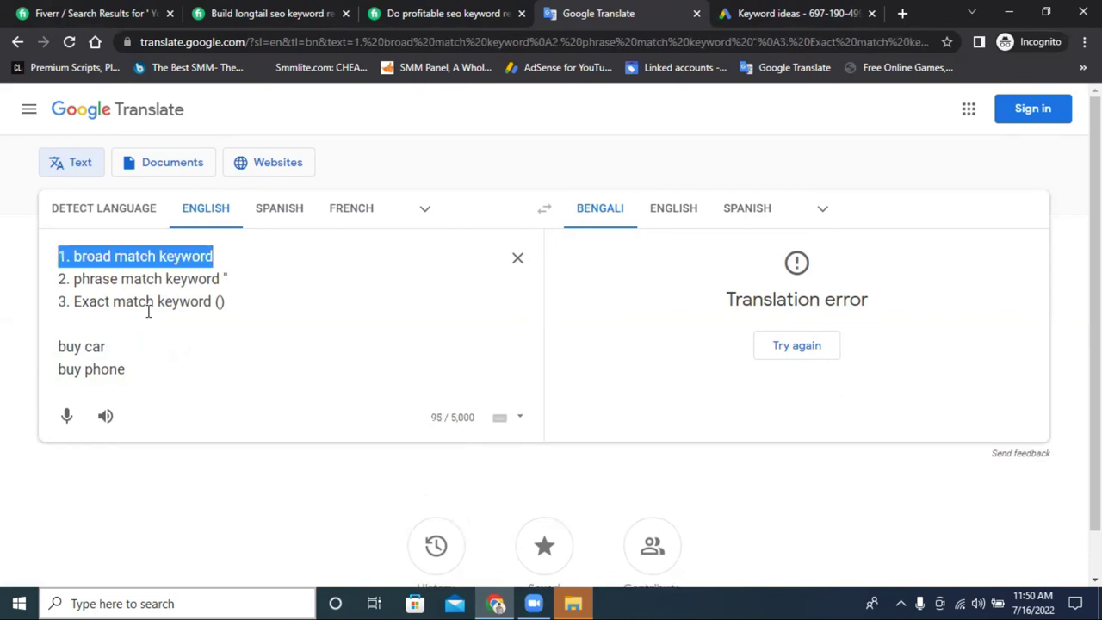
Delete the 'buy car' and 'buy phone' example lines plus the stray parenthesis and quote.
left_click_drag(265, 305, 59, 285)
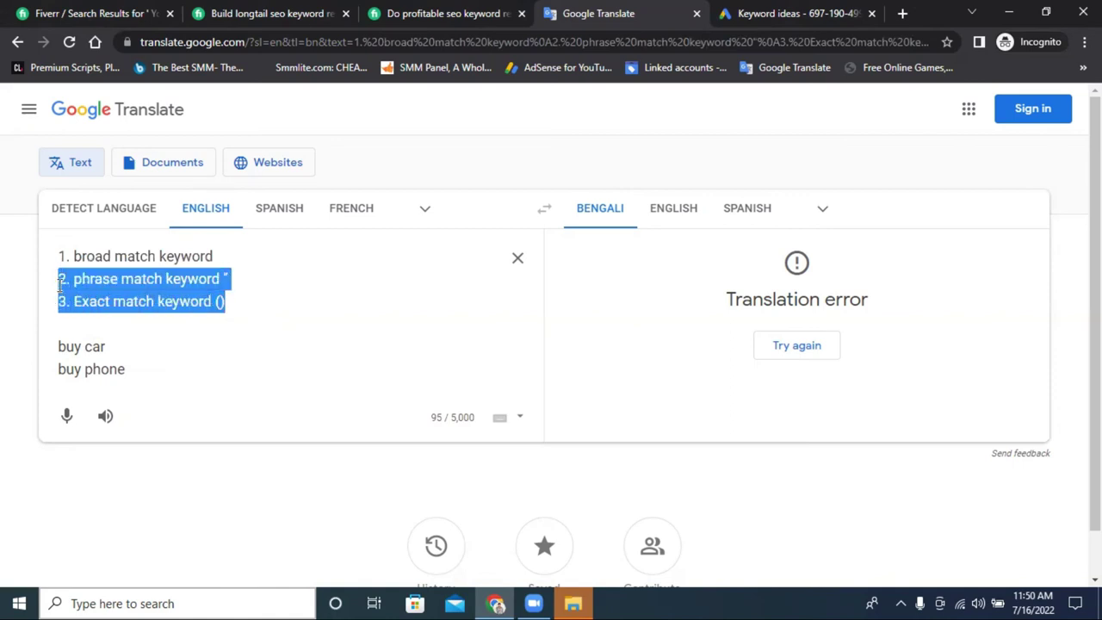
triple_click(113, 255)
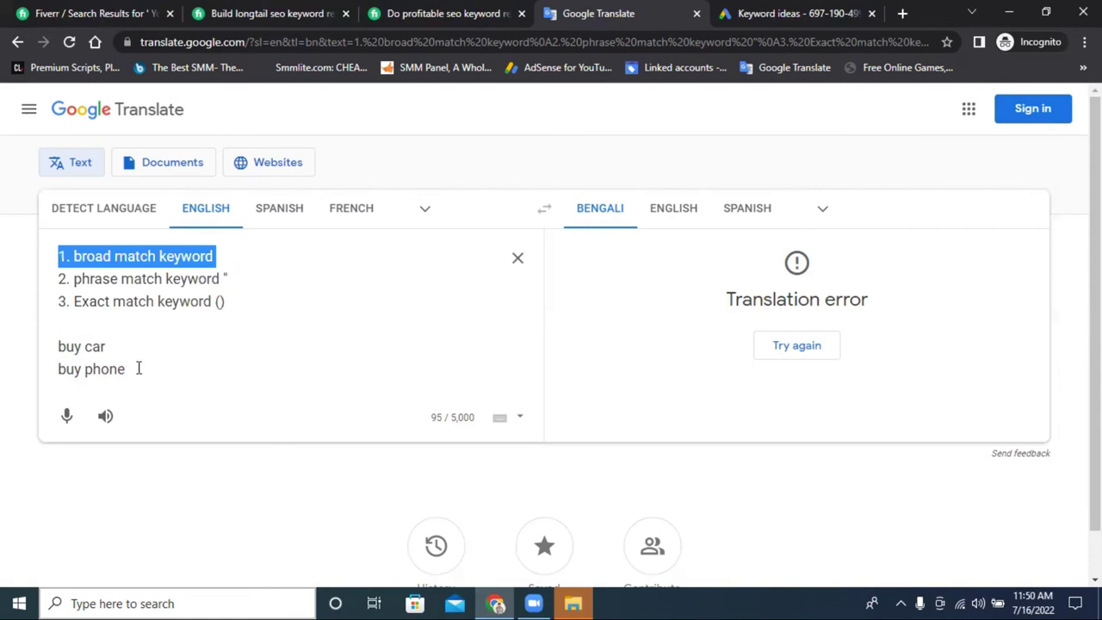
left_click_drag(138, 368, 50, 347)
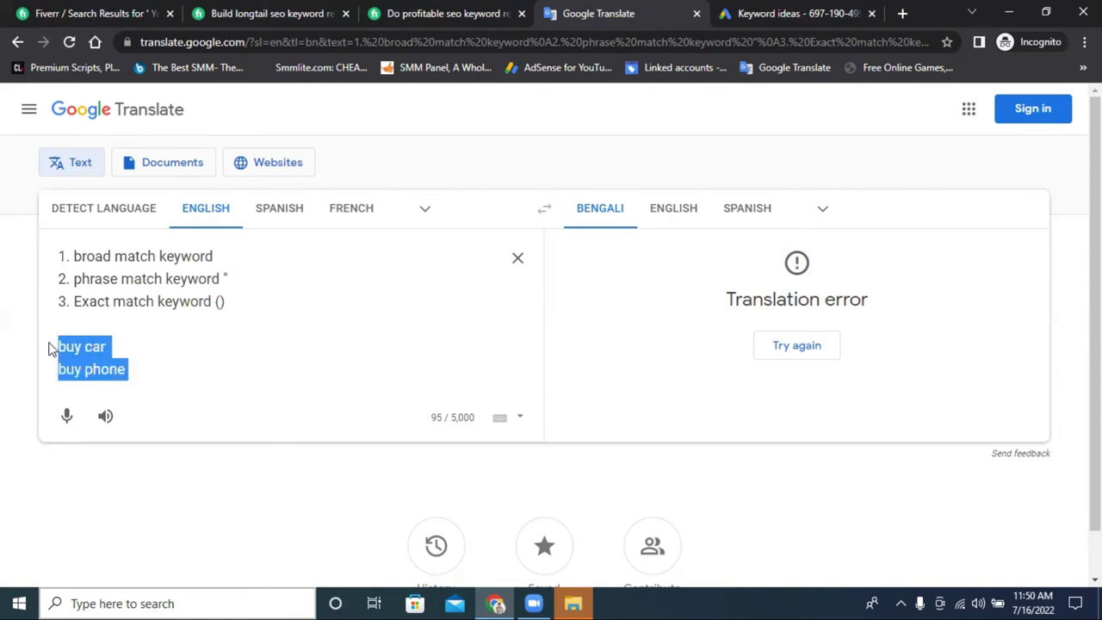
key("BackSpace")
key("BackSpace")
key("BackSpace")
key("BackSpace")
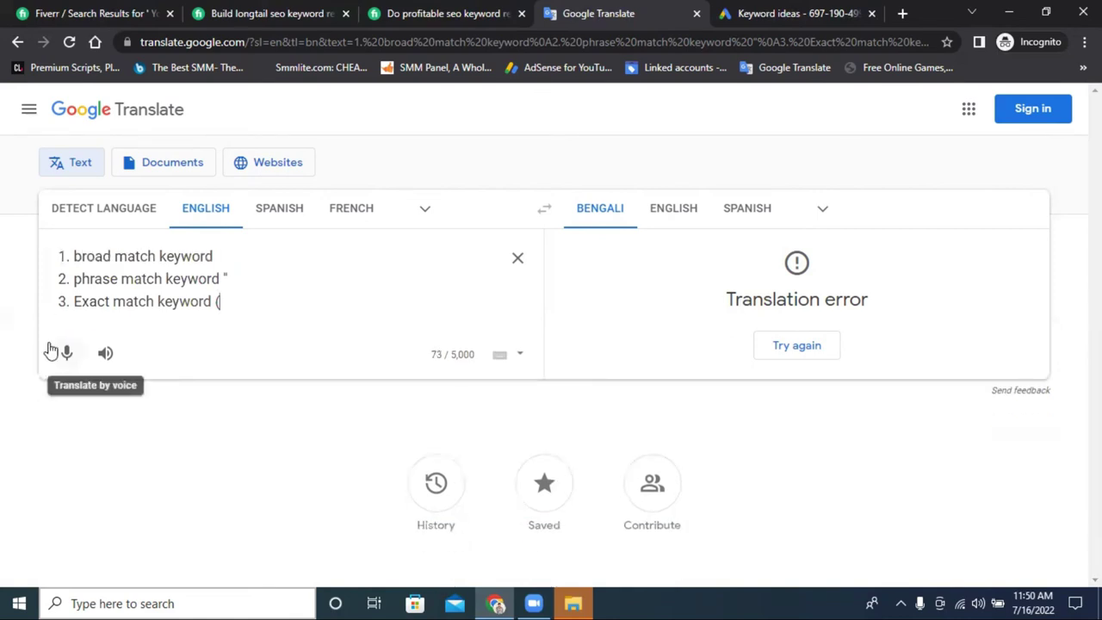
key("BackSpace")
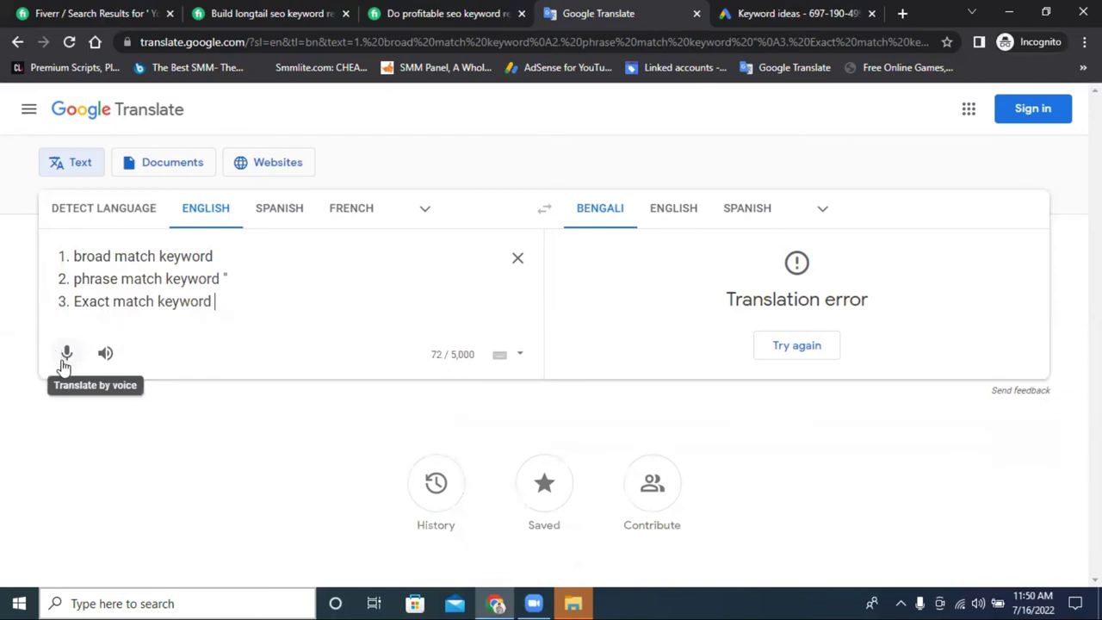
key("BackSpace")
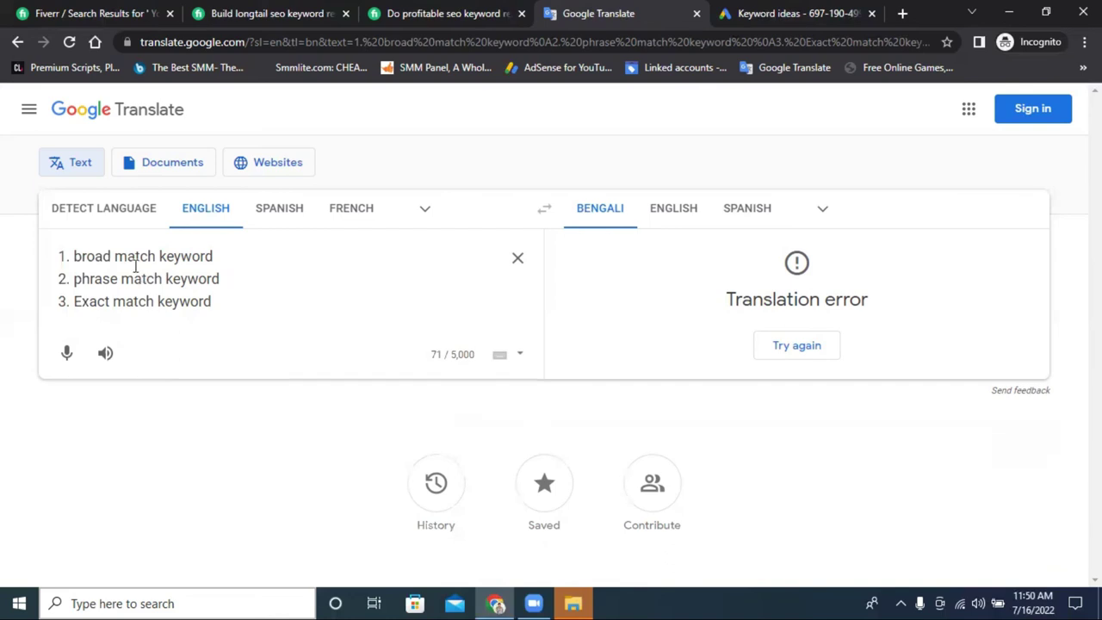
Highlight the '1. broad match keyword' line and its word 'keyword' in Google Translate.
left_click_drag(223, 249, 74, 257)
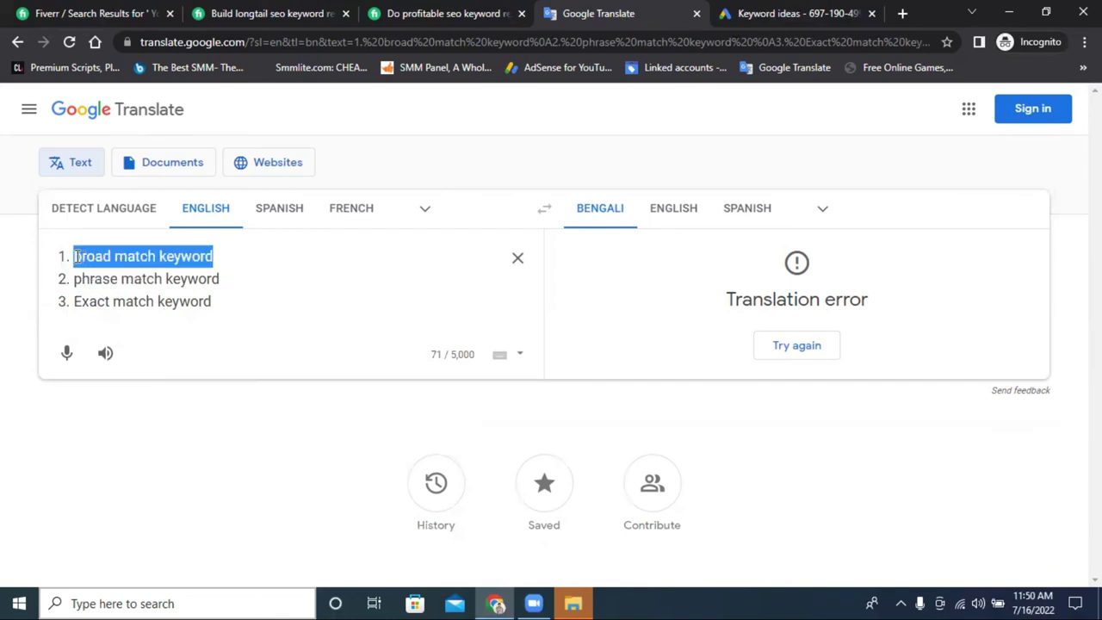
left_click(225, 257)
left_click_drag(219, 256, 76, 257)
double_click(160, 255)
Highlight the phrase match and exact match lines, recheck broad match, then return to Keyword ideas.
left_click_drag(221, 279, 72, 278)
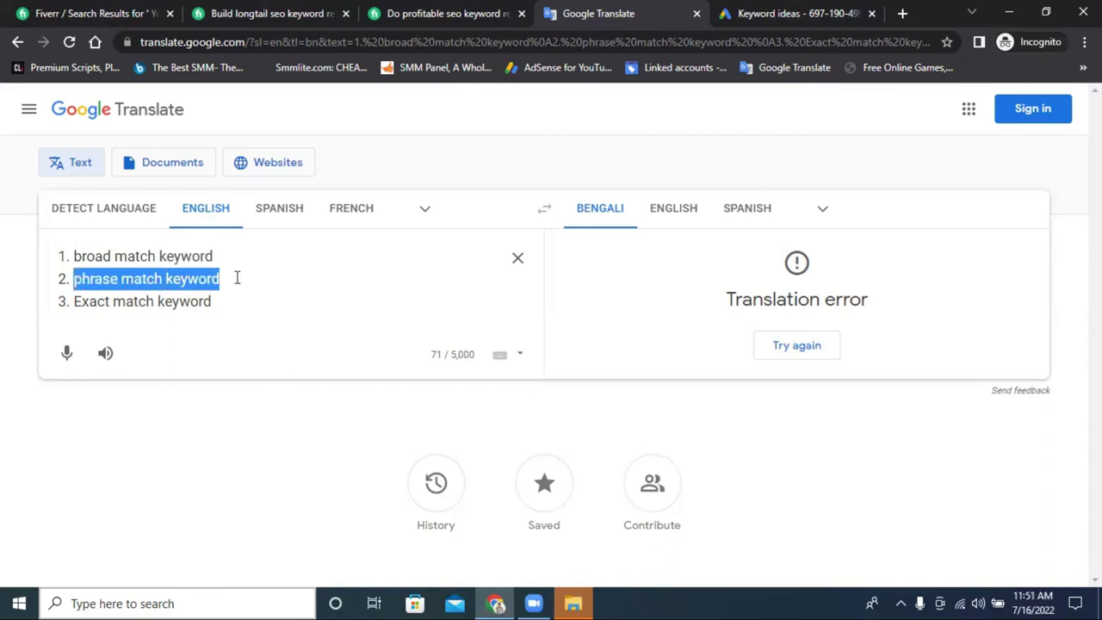
left_click(236, 278)
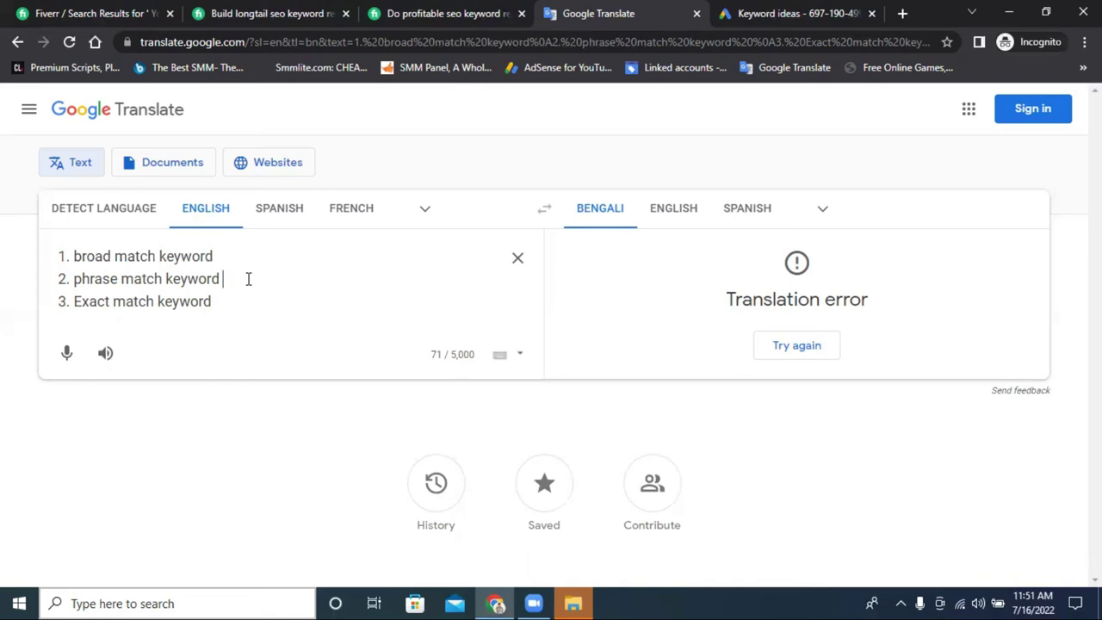
left_click_drag(74, 278, 166, 279)
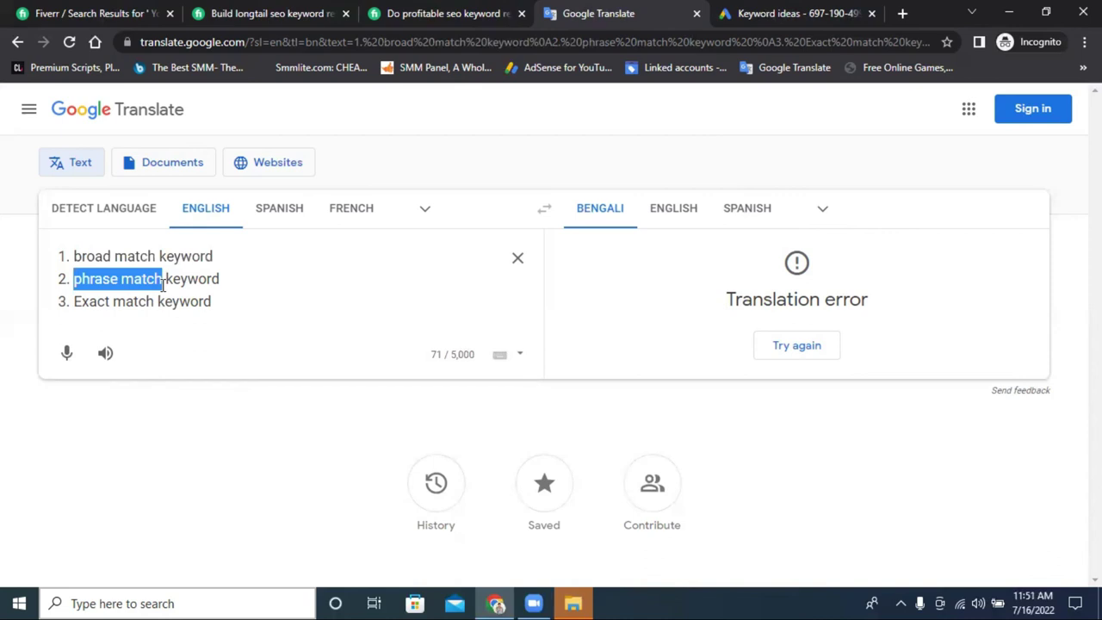
left_click(225, 280)
left_click_drag(225, 280, 246, 299)
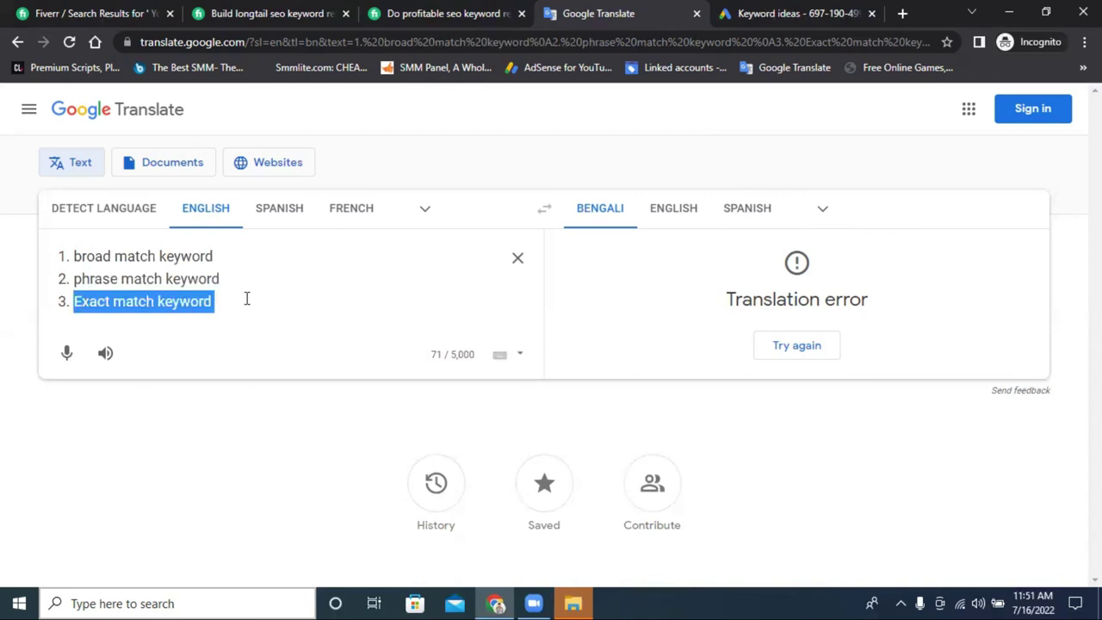
left_click(251, 299)
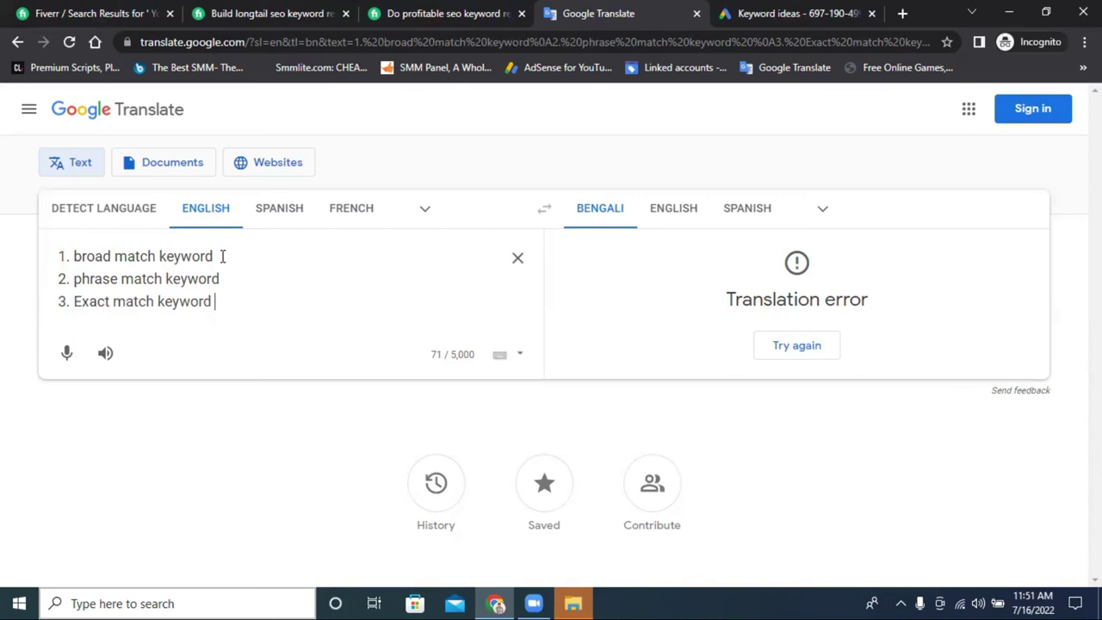
left_click_drag(222, 255, 31, 256)
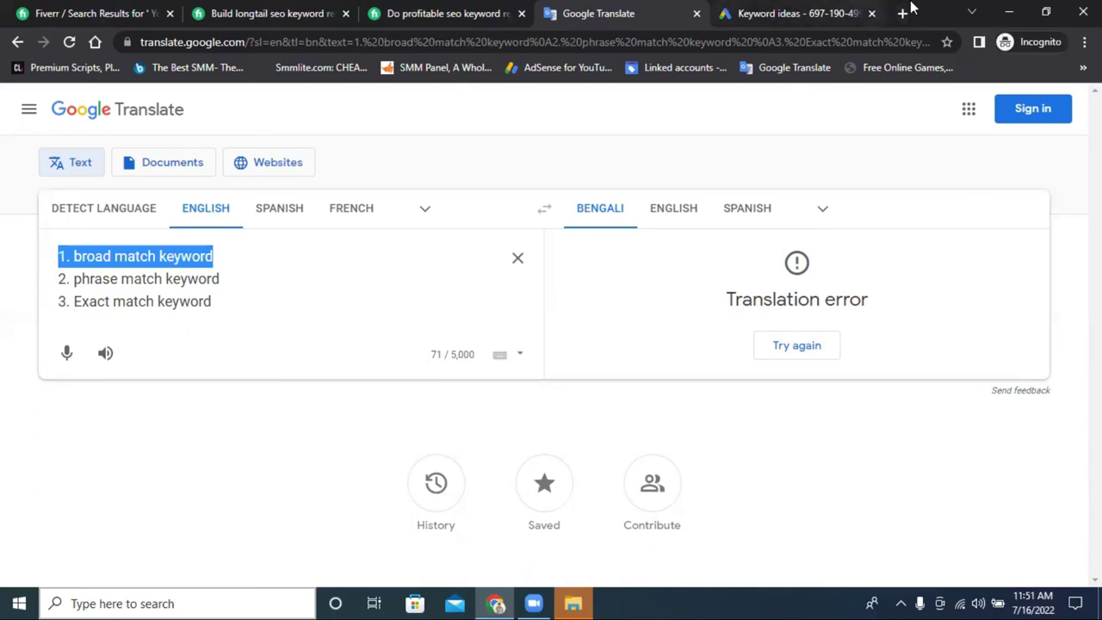
left_click(790, 12)
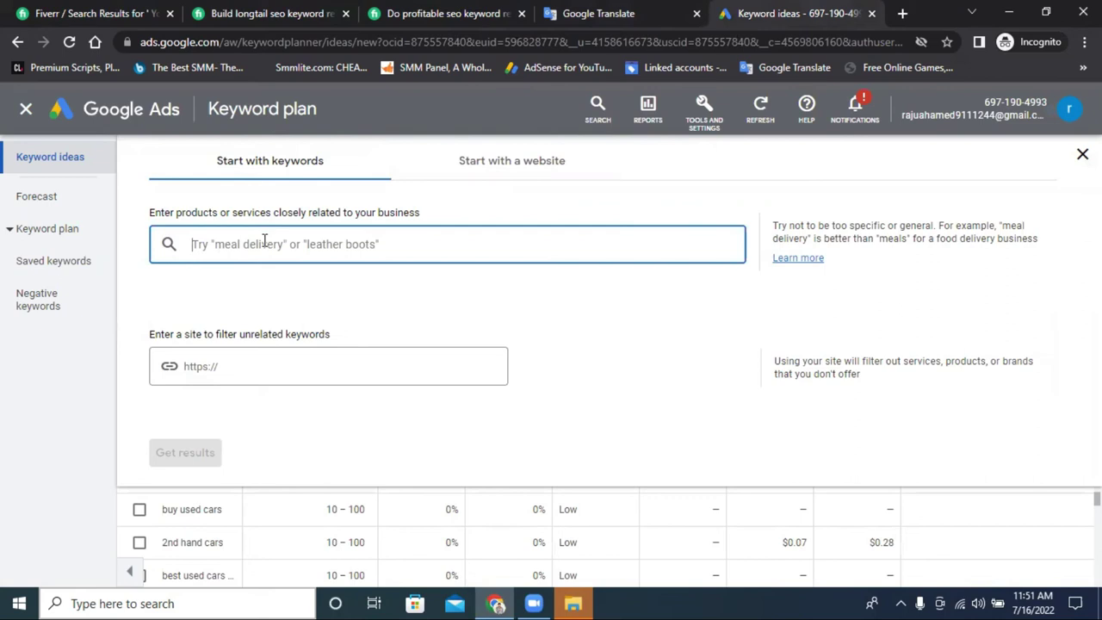
Enter 'best usa car in 2022' as the keyword, removing a stray backslash, and get results.
type("best")
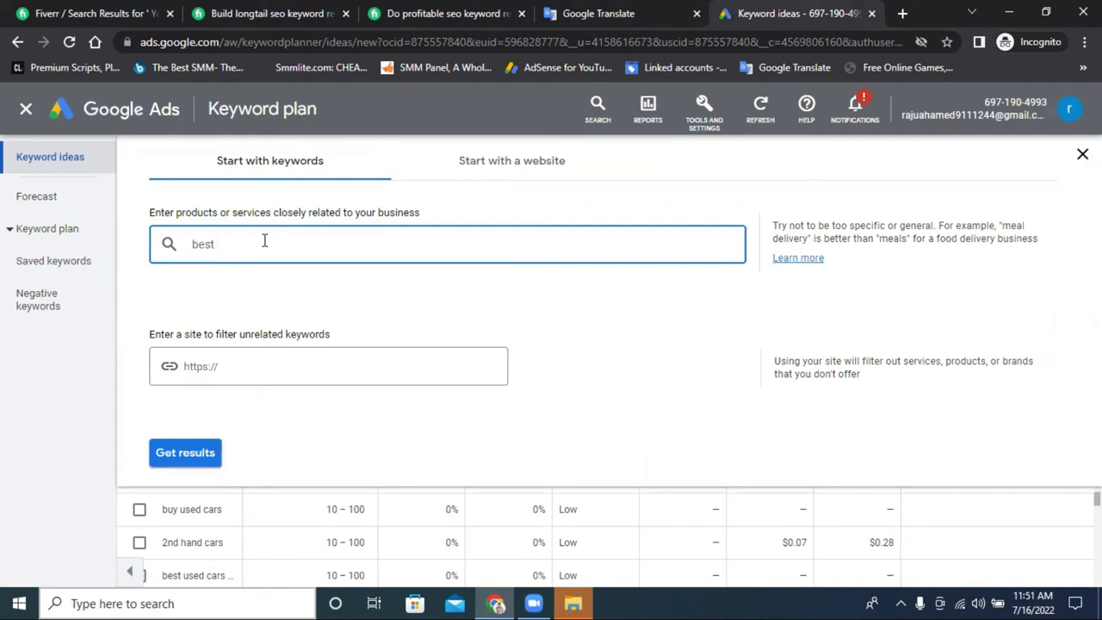
type("usa ca")
type("r")
type(" in 2022")
key("Return")
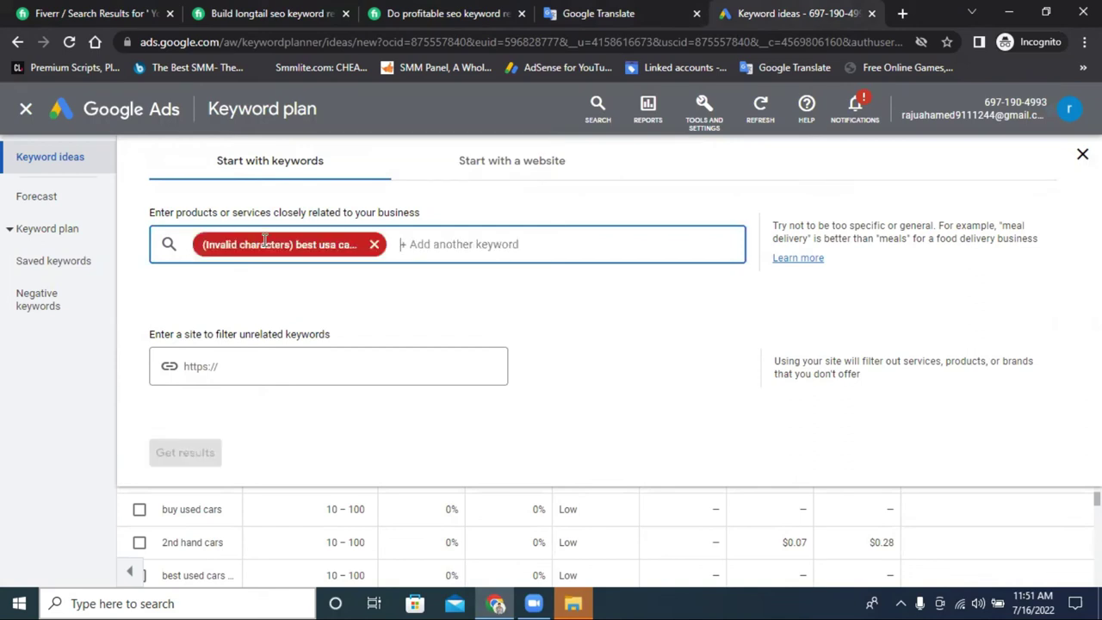
left_click(323, 244)
key("BackSpace")
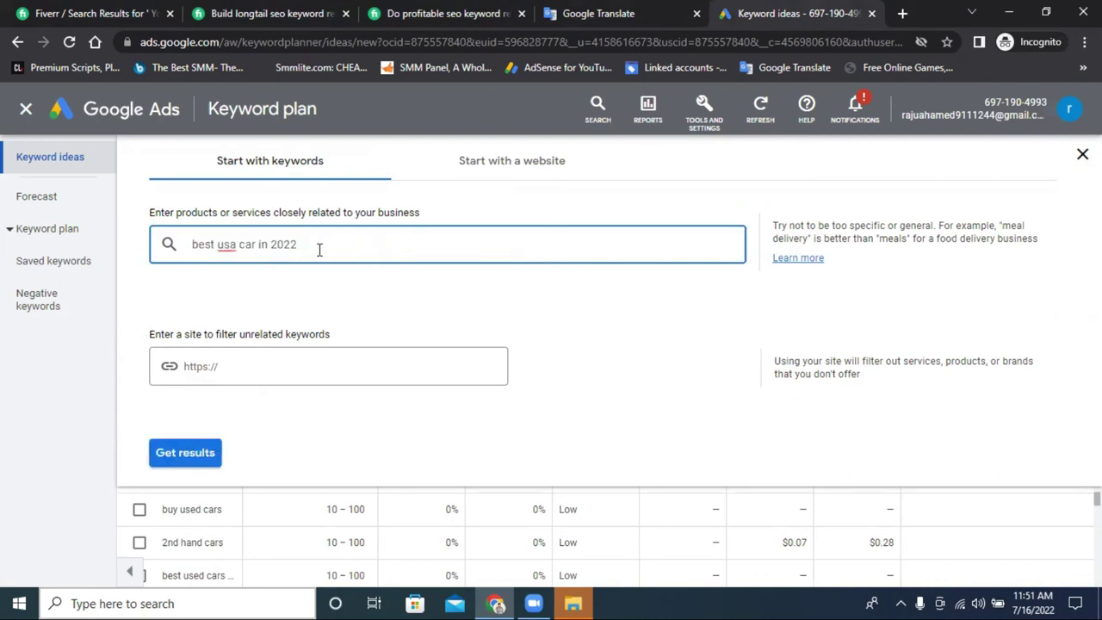
key("Return")
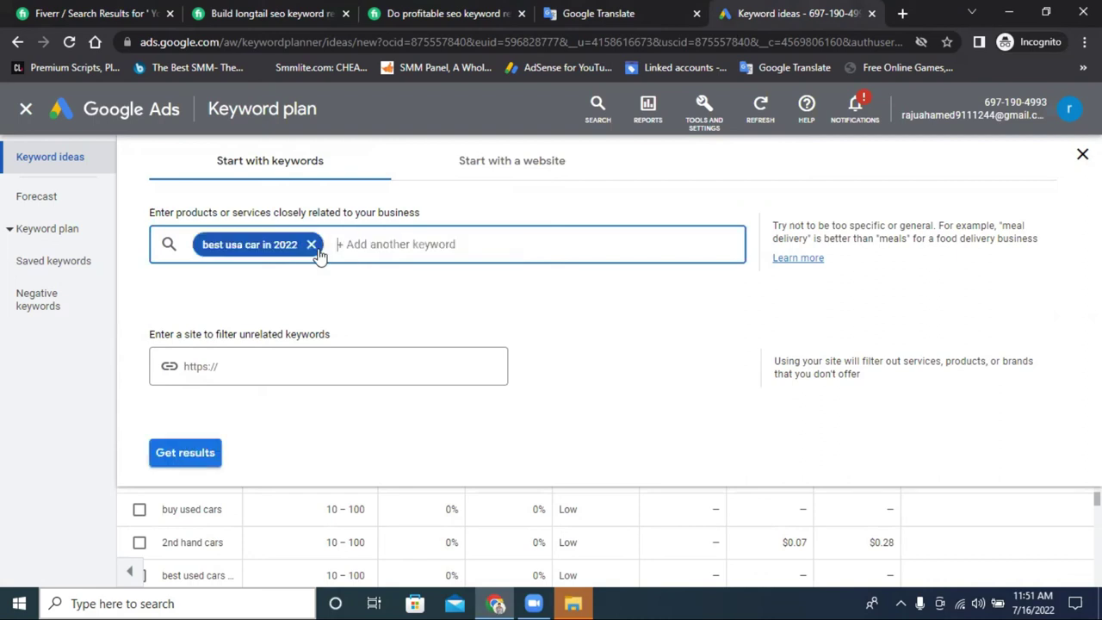
left_click(185, 453)
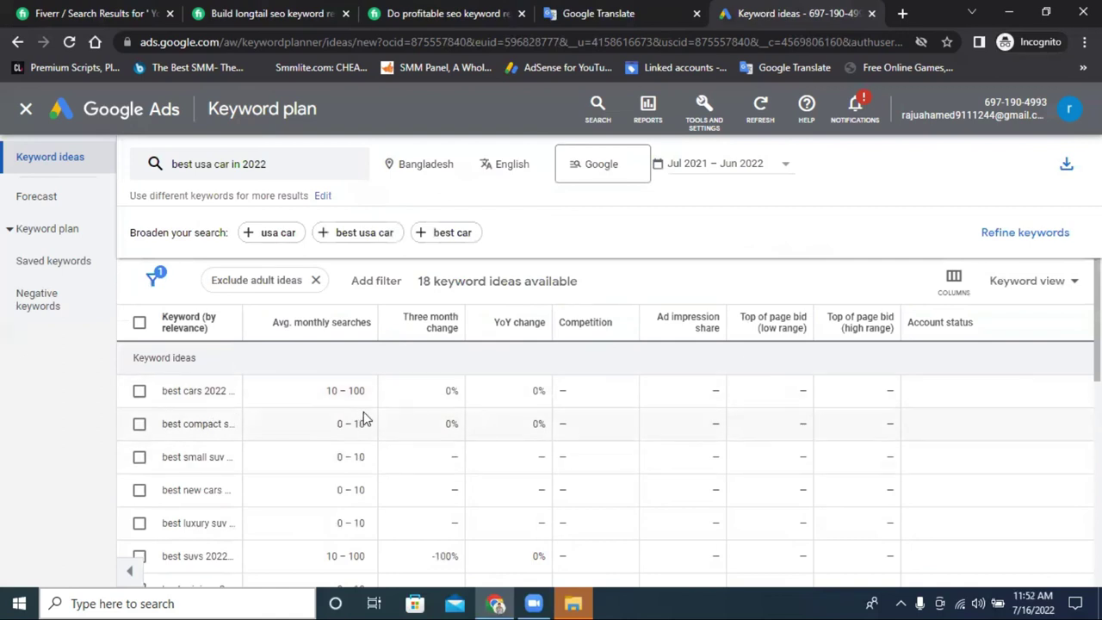
Highlight the first keyword idea's monthly search range.
left_click_drag(326, 388, 388, 399)
left_click(330, 388)
left_click(369, 403)
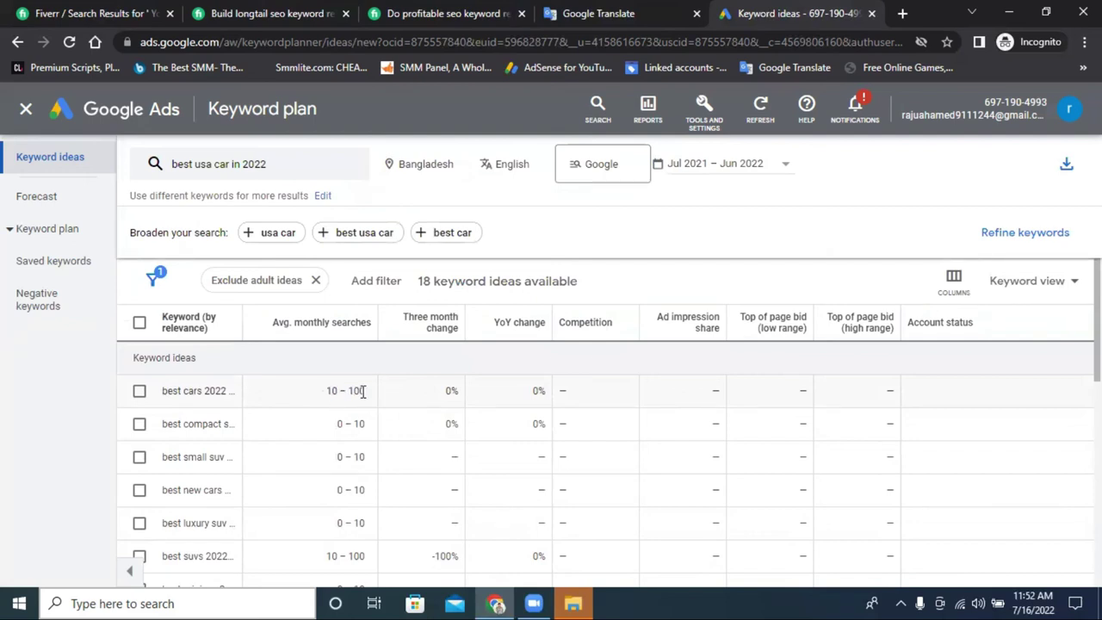
Replace Bangladesh with United States as the targeted location and save.
left_click(462, 164)
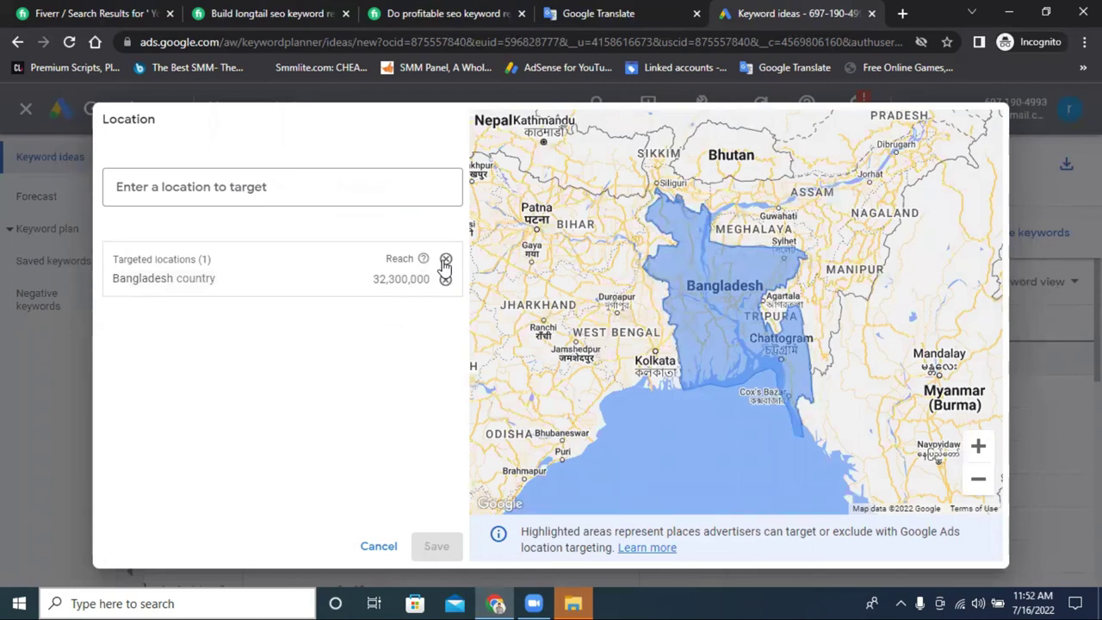
left_click(445, 260)
left_click(206, 187)
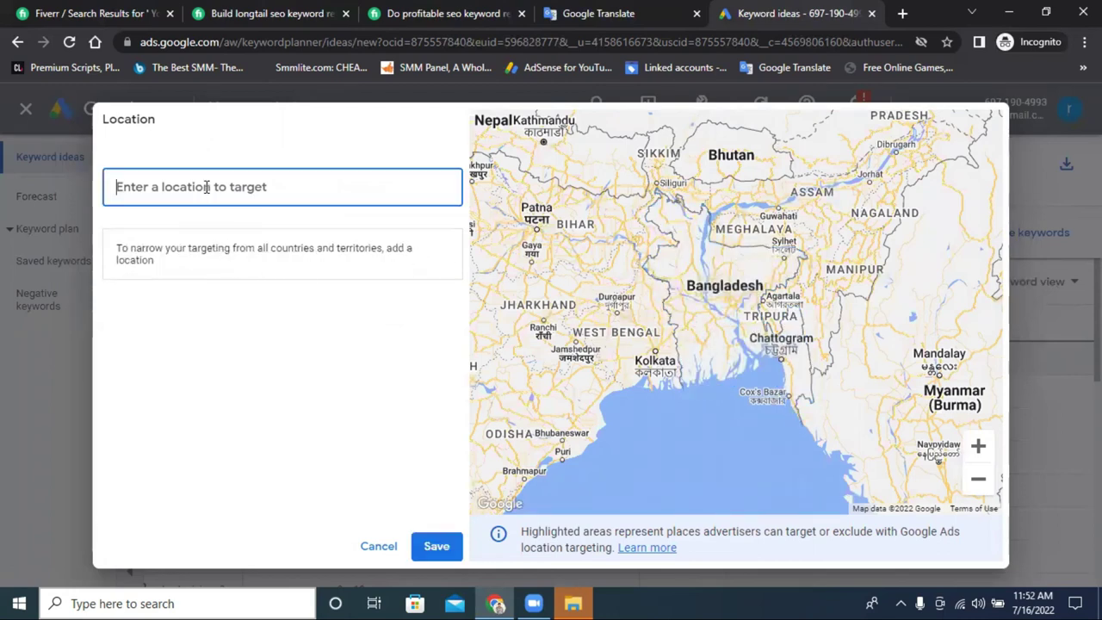
type("usa")
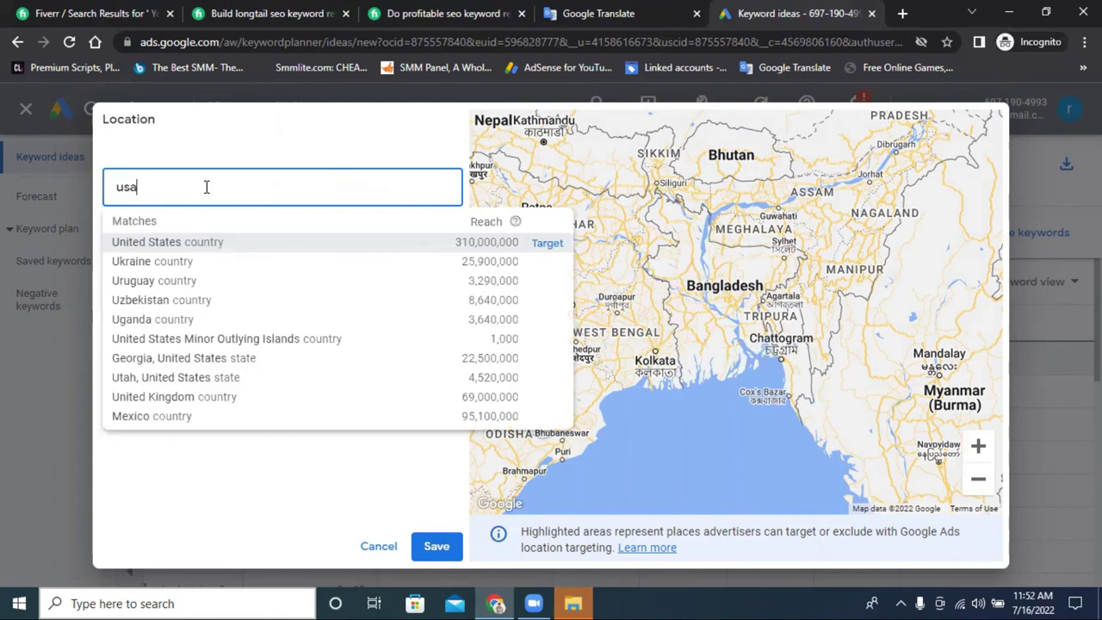
left_click(229, 242)
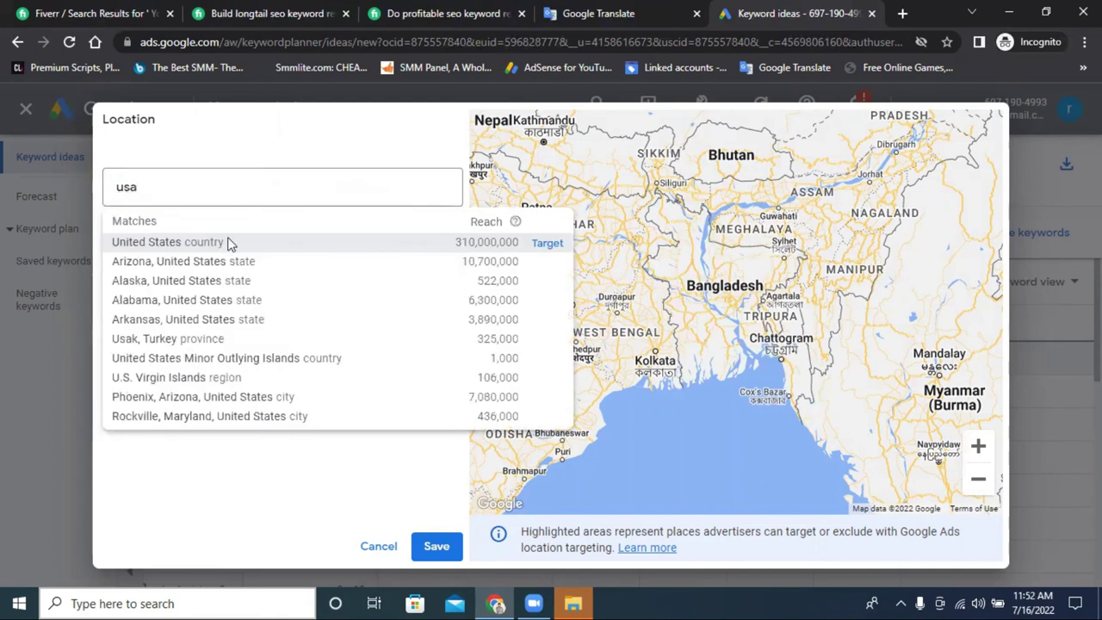
scroll(629, 398, "down", 2)
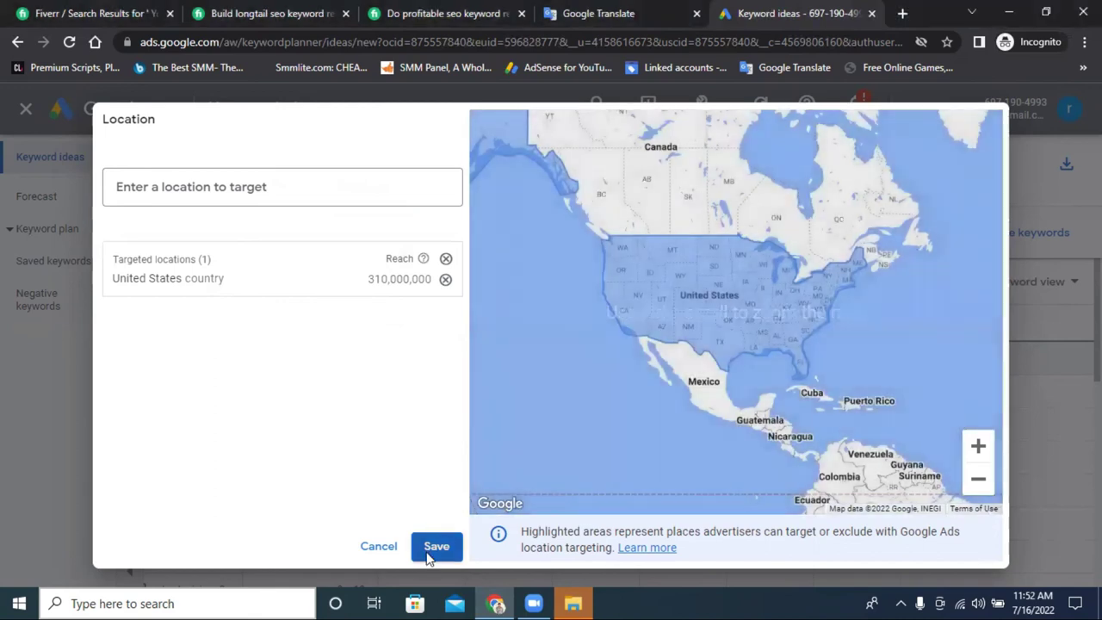
left_click(430, 549)
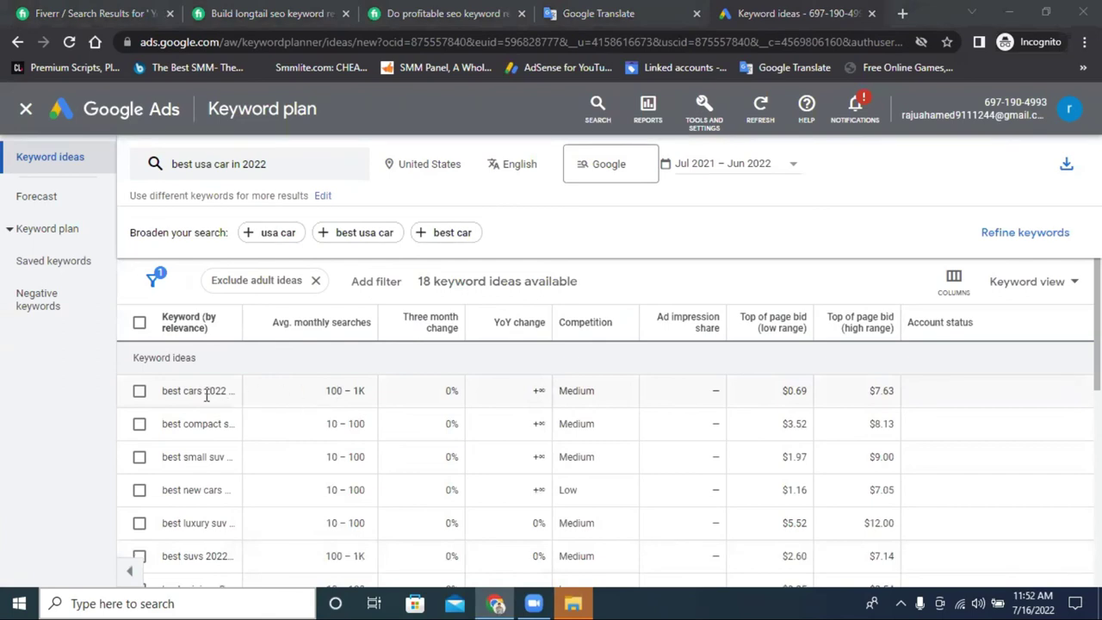
Highlight the 100 – 1K and best suvs 2022 search volumes, then reopen the 'best usa car in 2022' keyword panel.
double_click(345, 392)
left_click(364, 391)
double_click(359, 391)
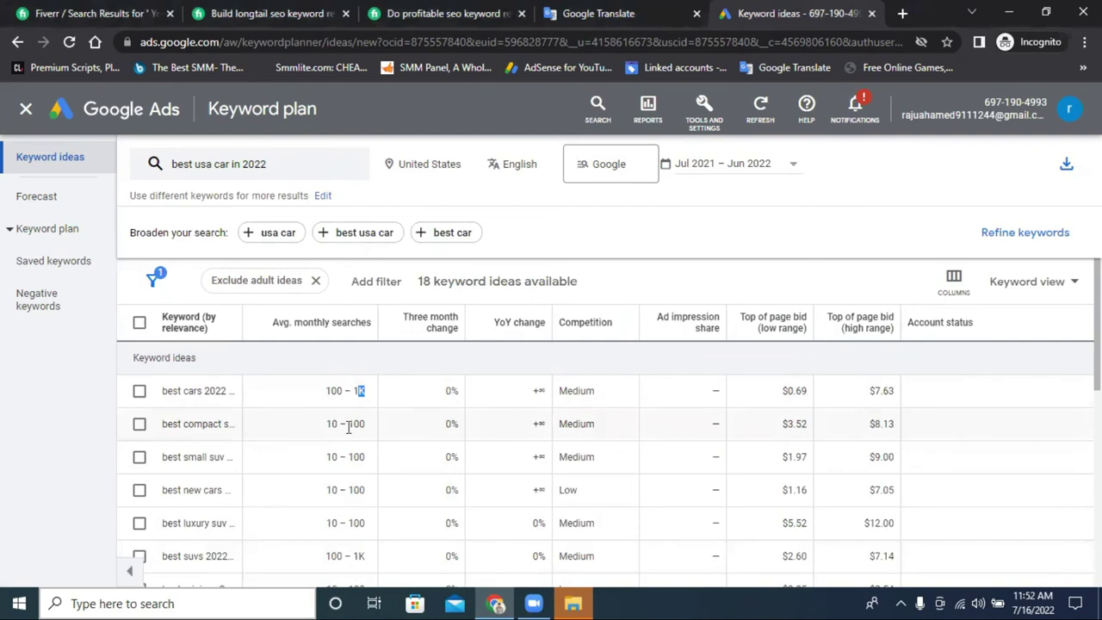
scroll(349, 447, "down", 1)
left_click_drag(326, 474, 366, 476)
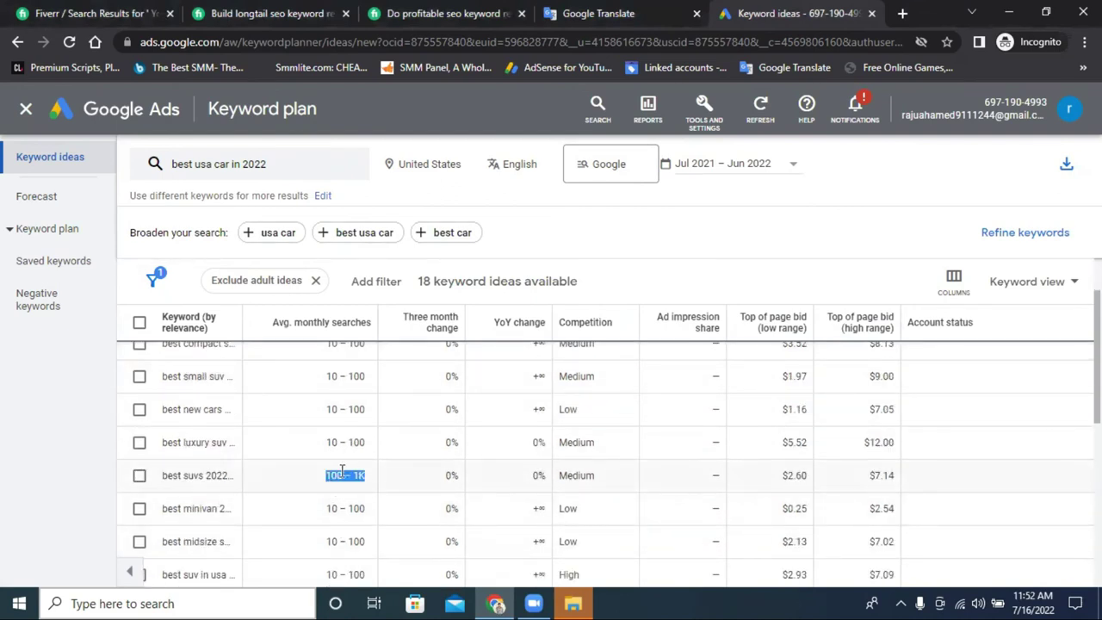
scroll(343, 474, "down", 1)
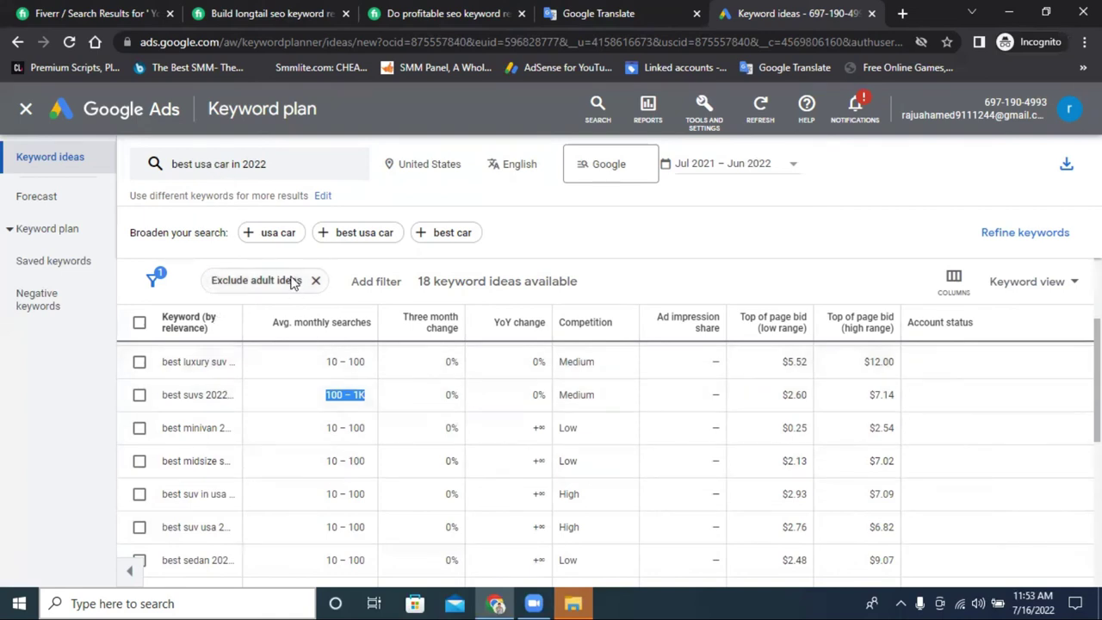
left_click(286, 173)
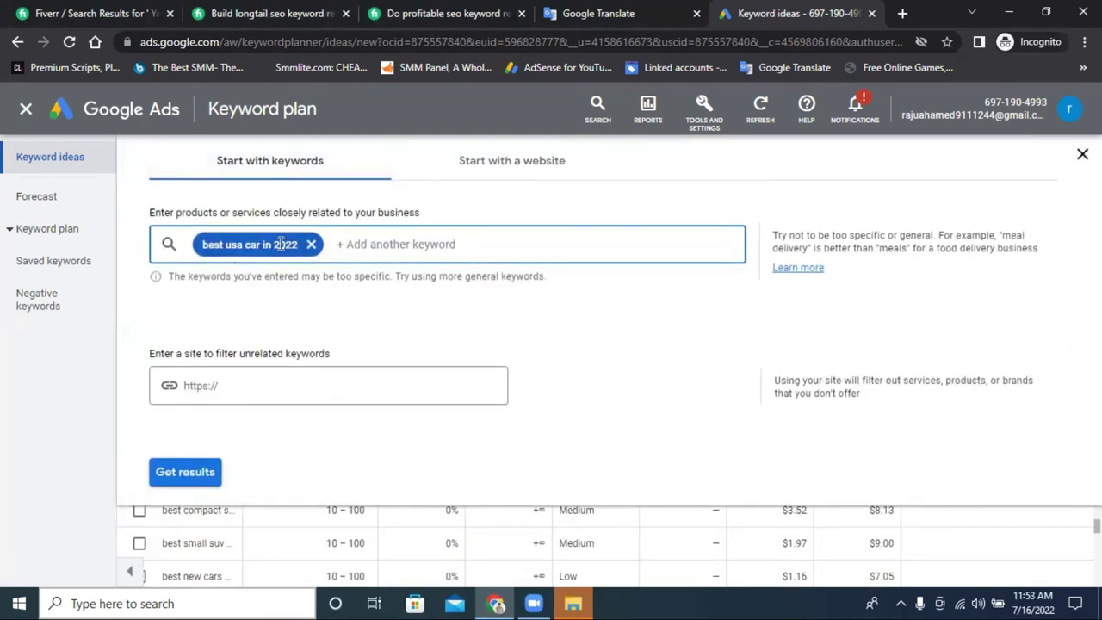
Copy the keyword 'best usa car in 2022' from the Keyword Planner entry box.
left_click(273, 244)
triple_click(273, 244)
right_click(273, 243)
left_click(341, 305)
In Google Translate, append a quote mark to the phrase match line and () to the exact match line.
left_click(594, 13)
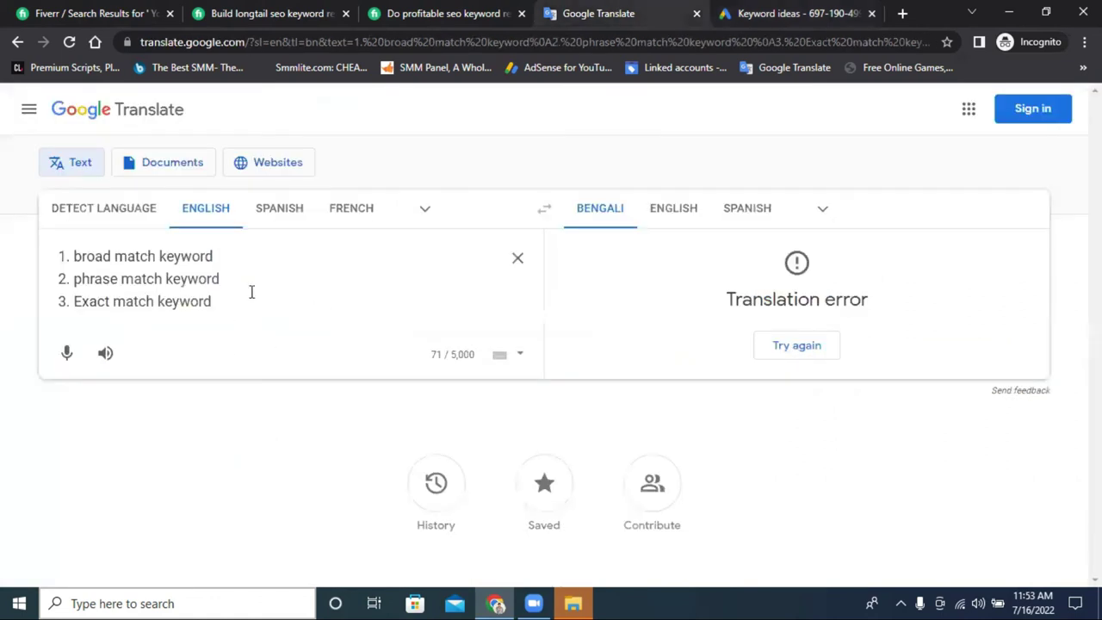
left_click_drag(242, 258, 47, 247)
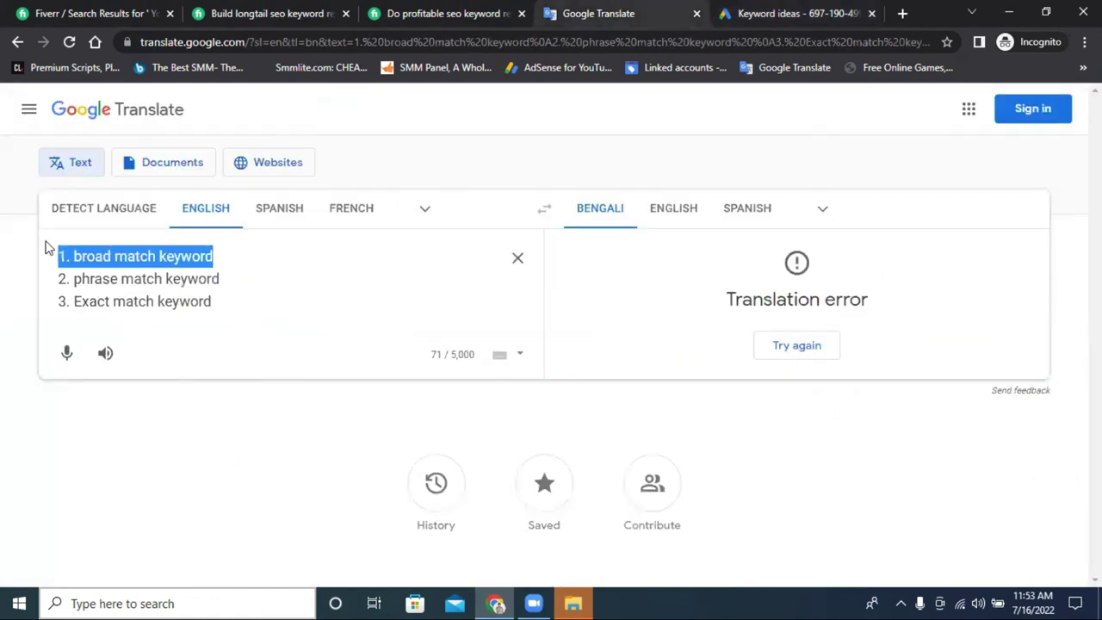
left_click(237, 279)
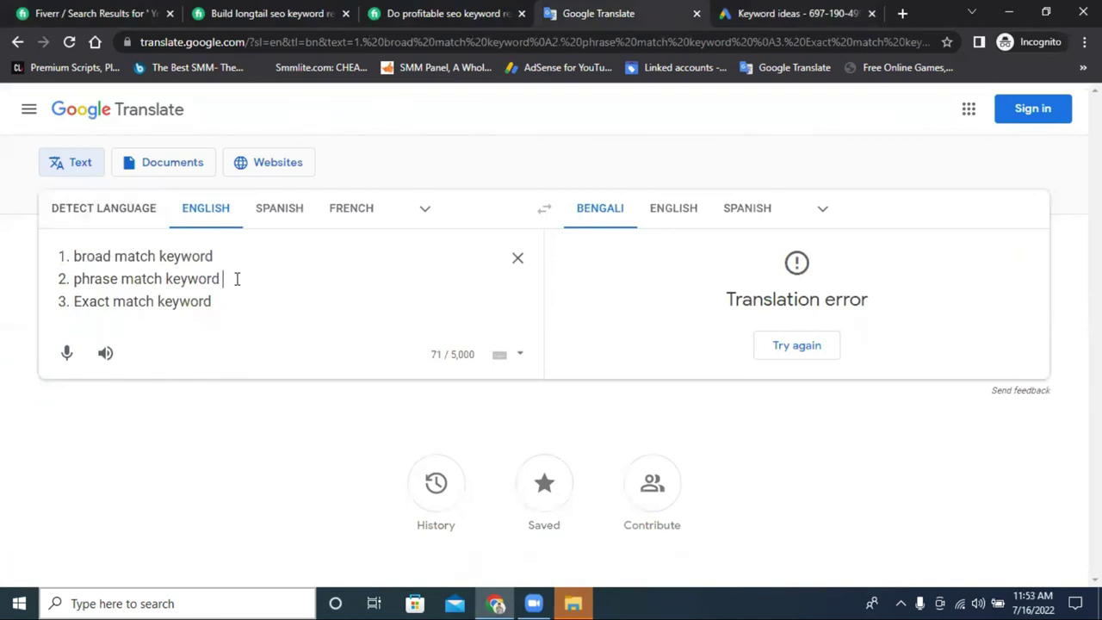
key("Return")
type("'")
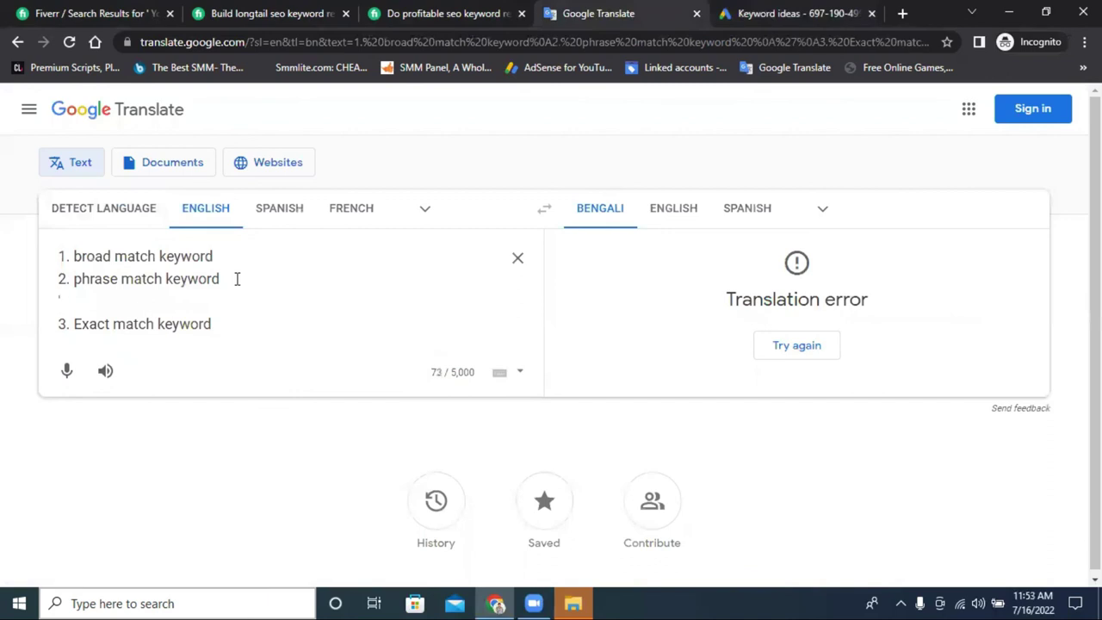
key("BackSpace")
key("BackSpace")
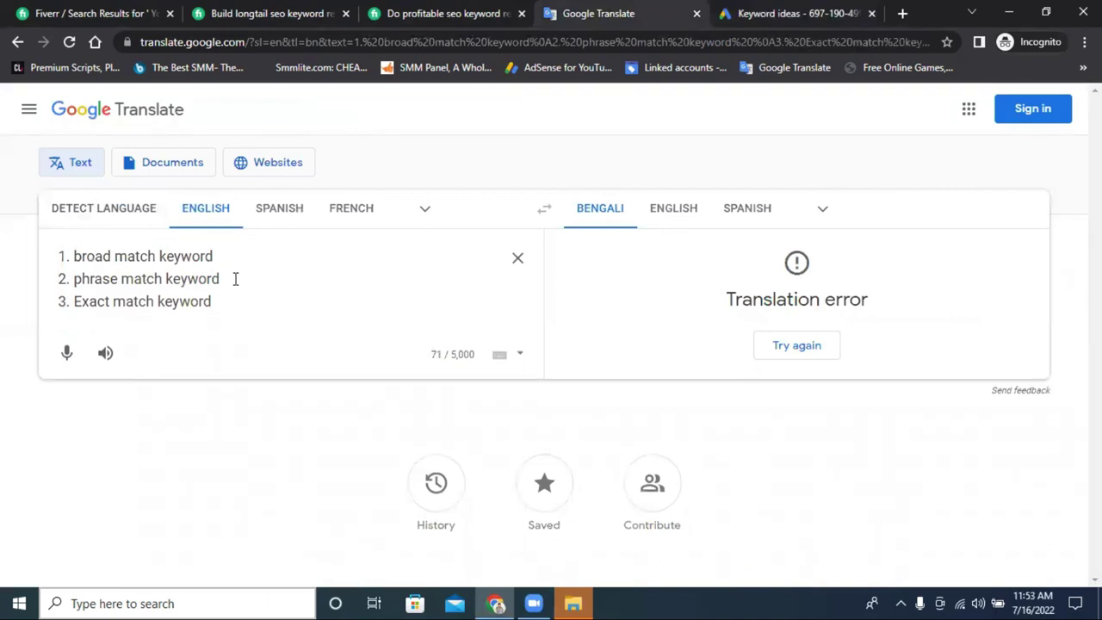
type("\"")
left_click(242, 301)
type("()")
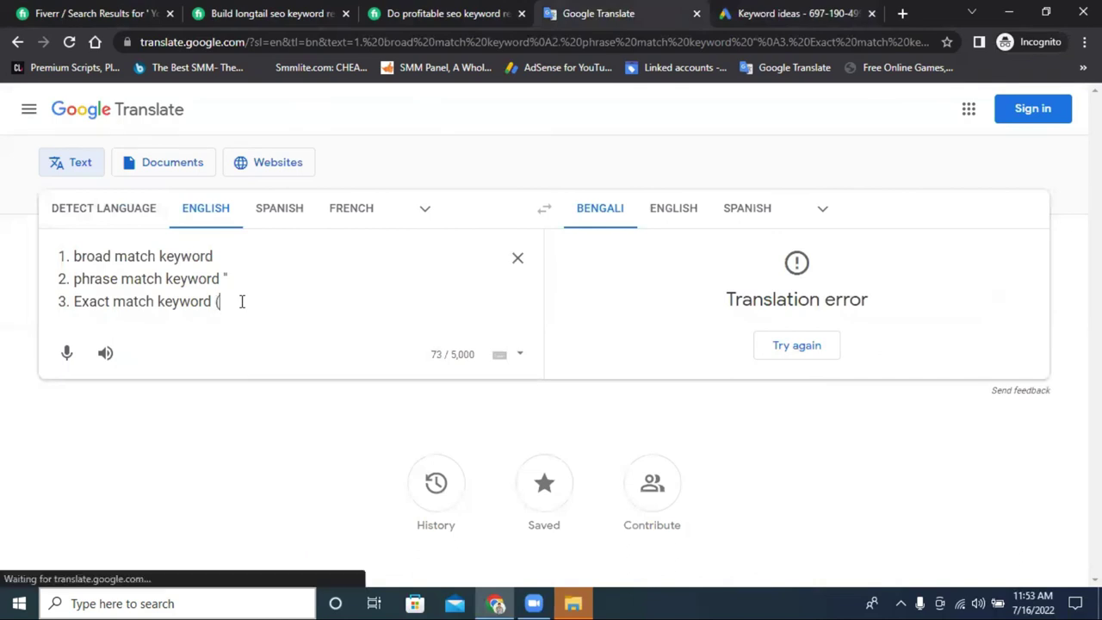
Add the quoted example "best usa car in 2022" on a new line.
key("Return")
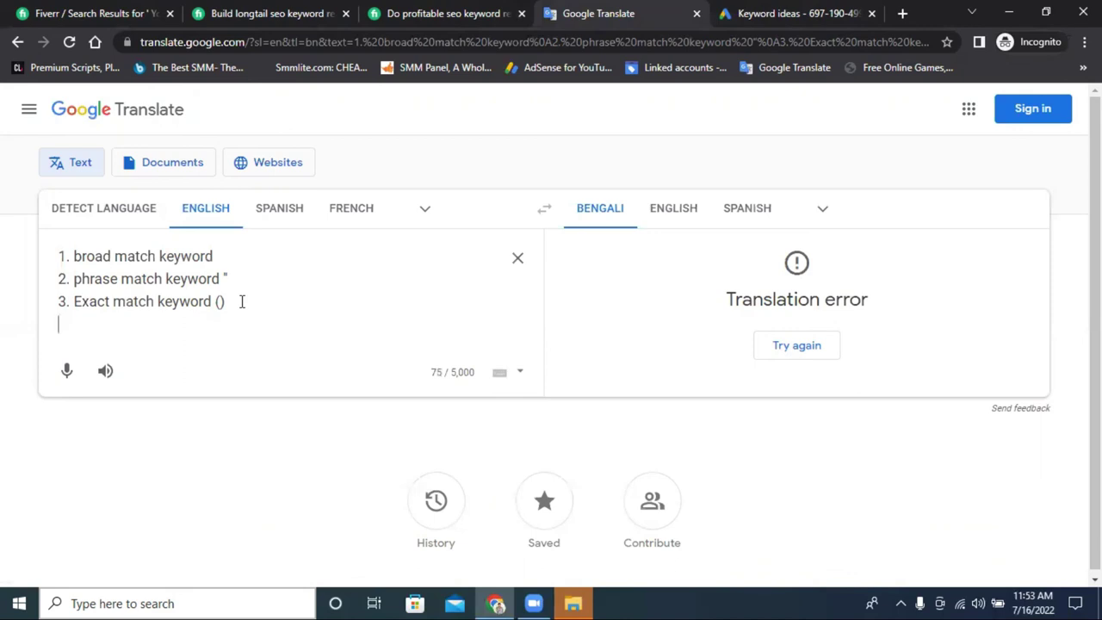
key("ctrl+v")
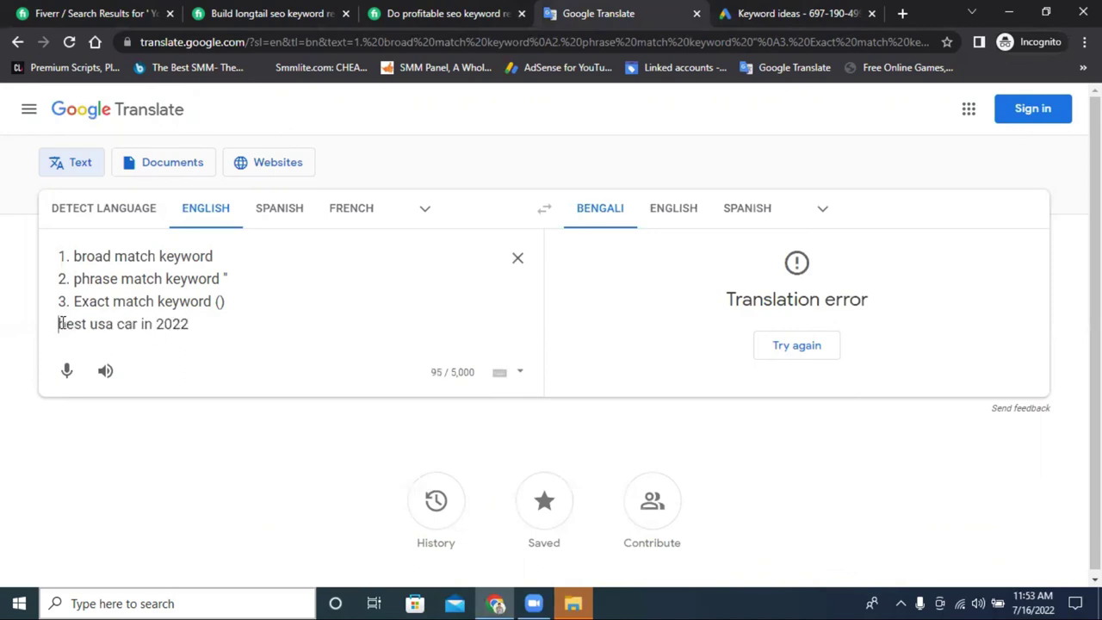
left_click(59, 323)
type("\"")
left_click(198, 326)
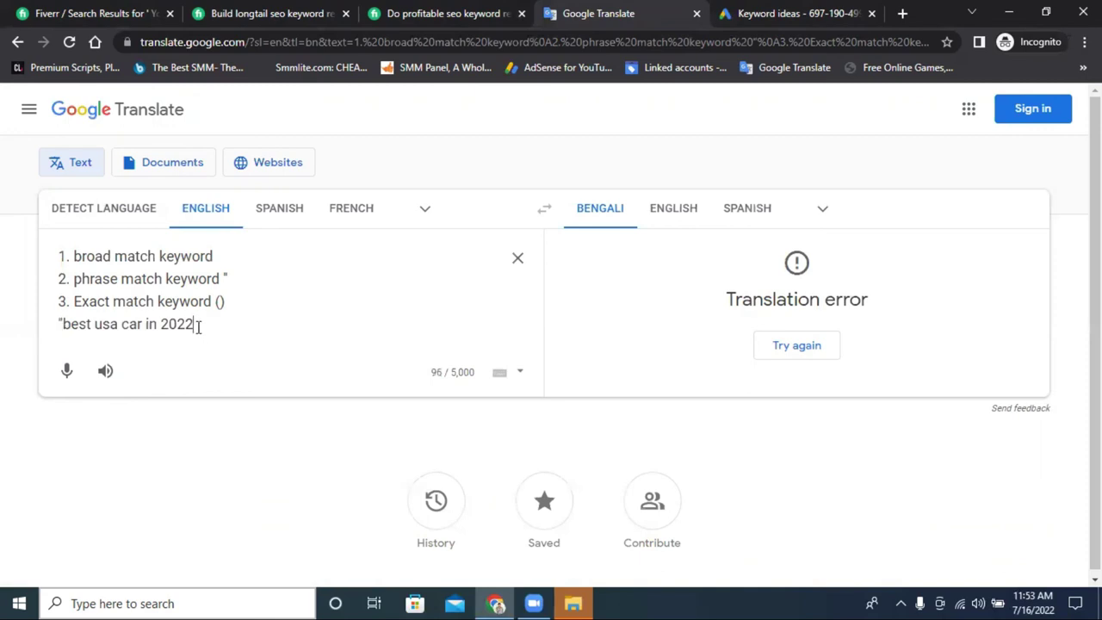
type("\"")
Add the bracketed example (best usa car in 2022) on the next line.
key("Return")
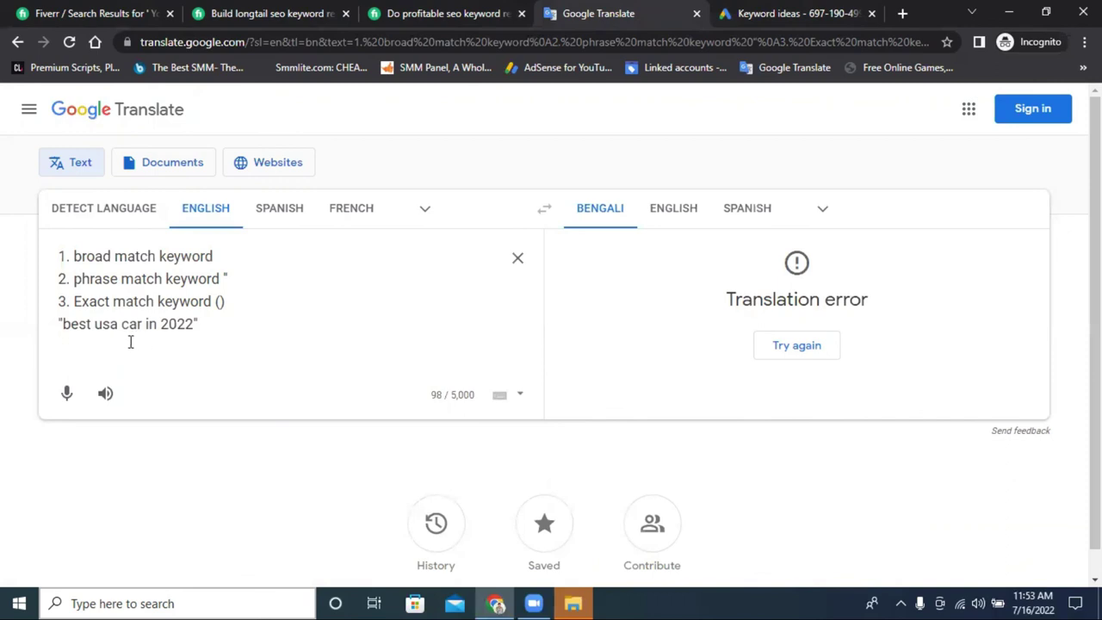
right_click(130, 341)
left_click(183, 215)
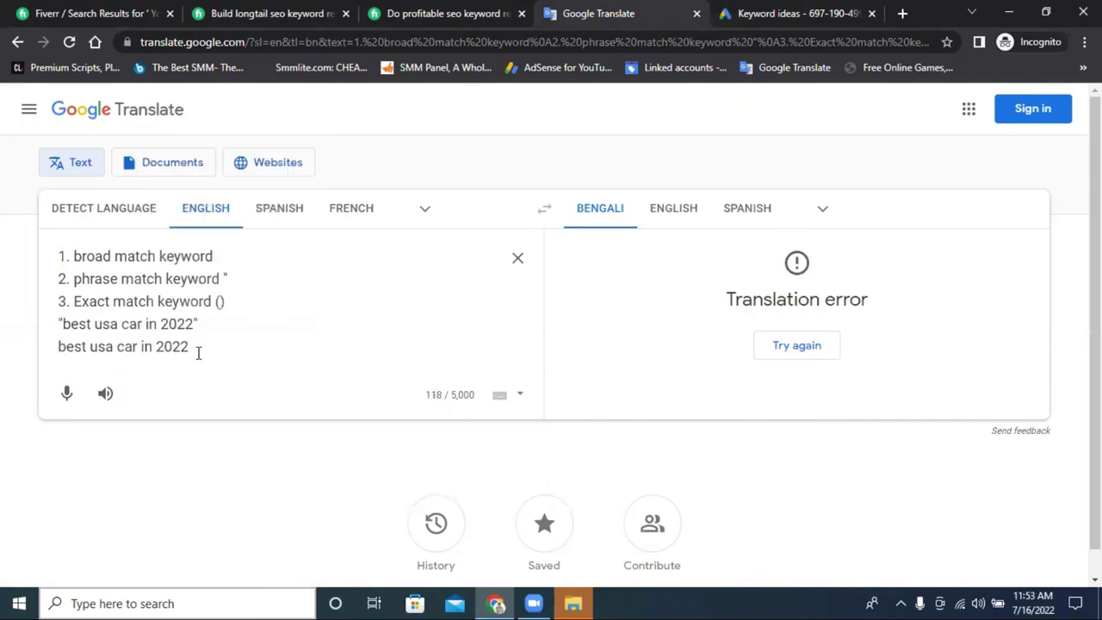
type(")")
left_click(59, 346)
type("(")
Delete the '1. broad match keyword' line.
left_click_drag(70, 346, 197, 346)
left_click(60, 324)
left_click_drag(60, 323, 86, 324)
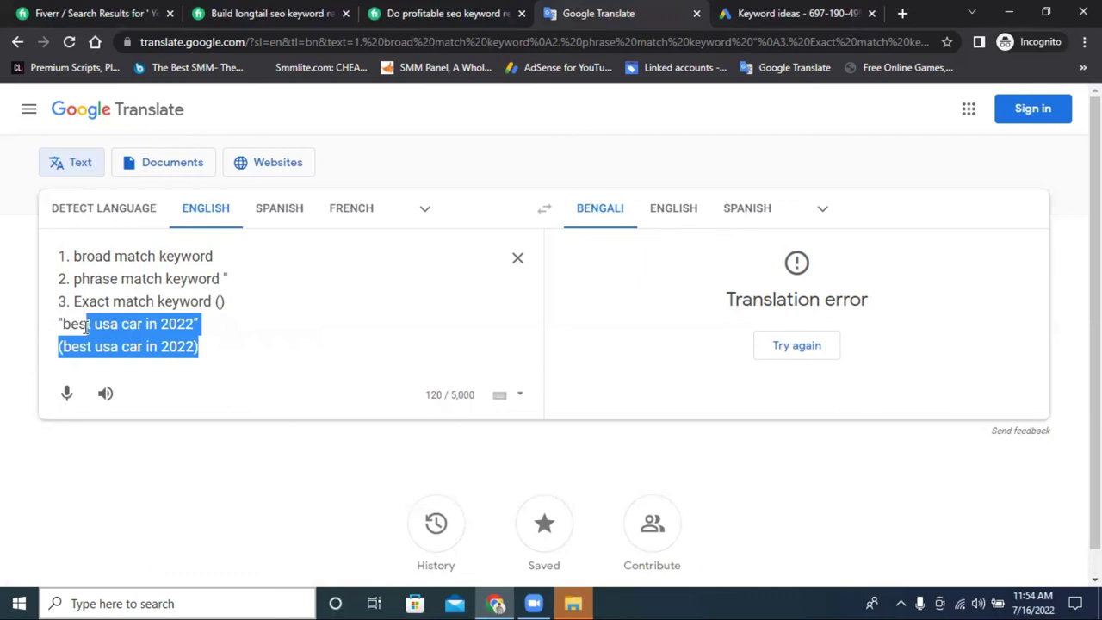
triple_click(78, 256)
key("BackSpace")
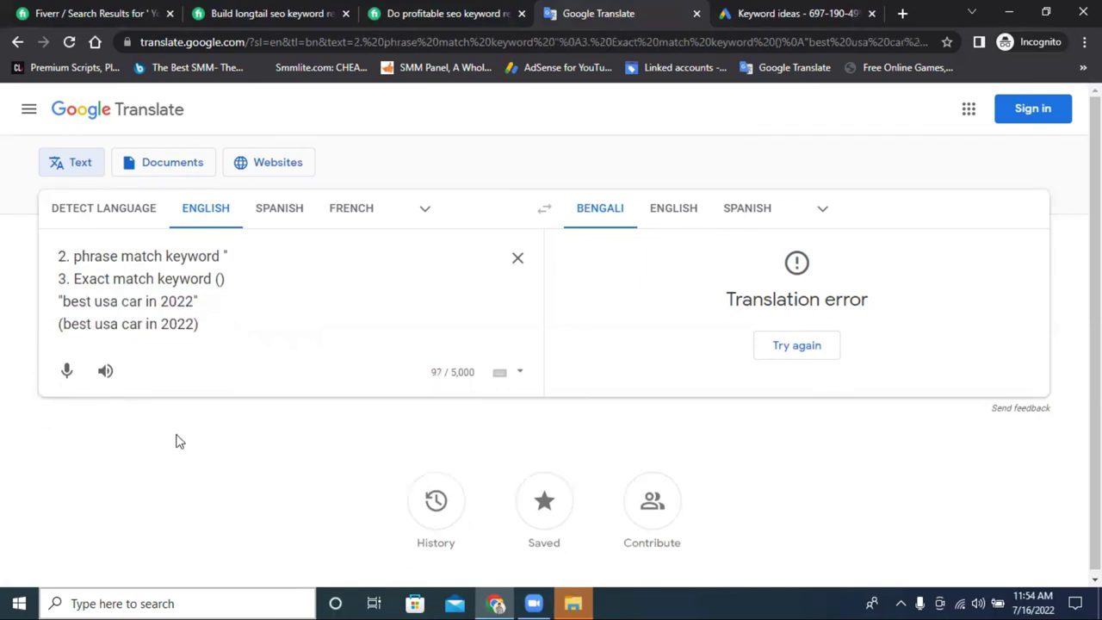
Copy the two keyword example lines and move to the Fiverr gig page.
left_click_drag(206, 324, 52, 312)
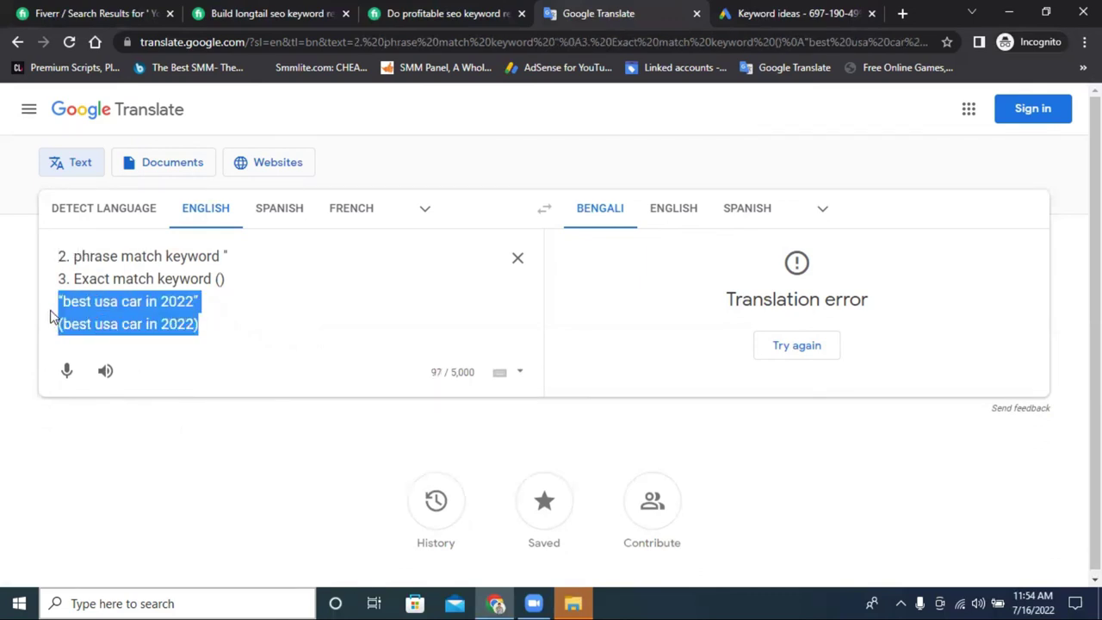
right_click(96, 313)
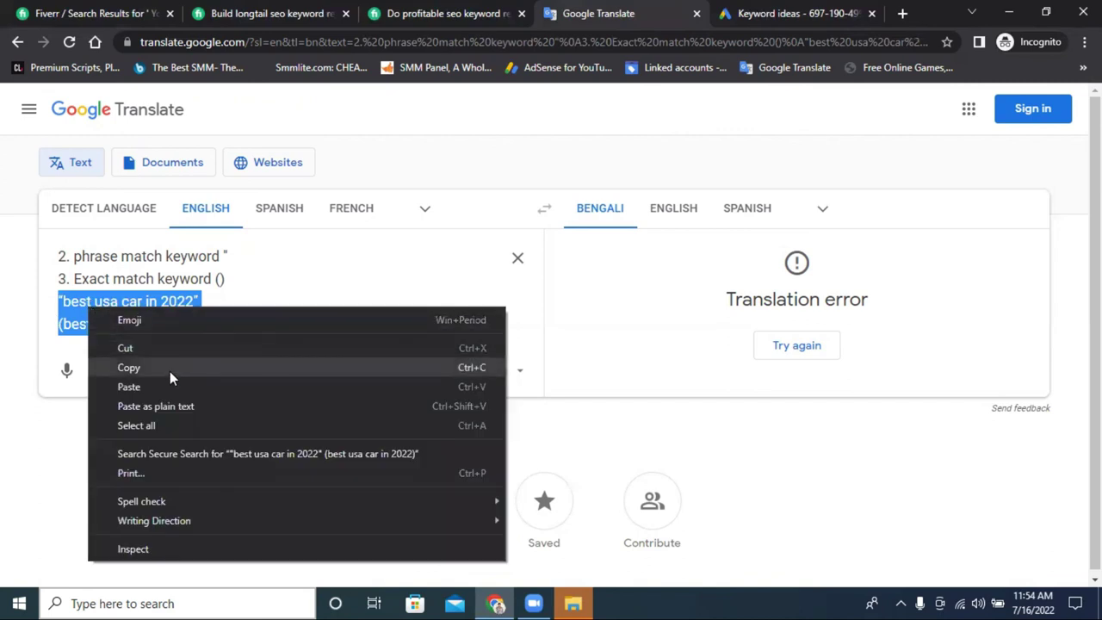
left_click(170, 371)
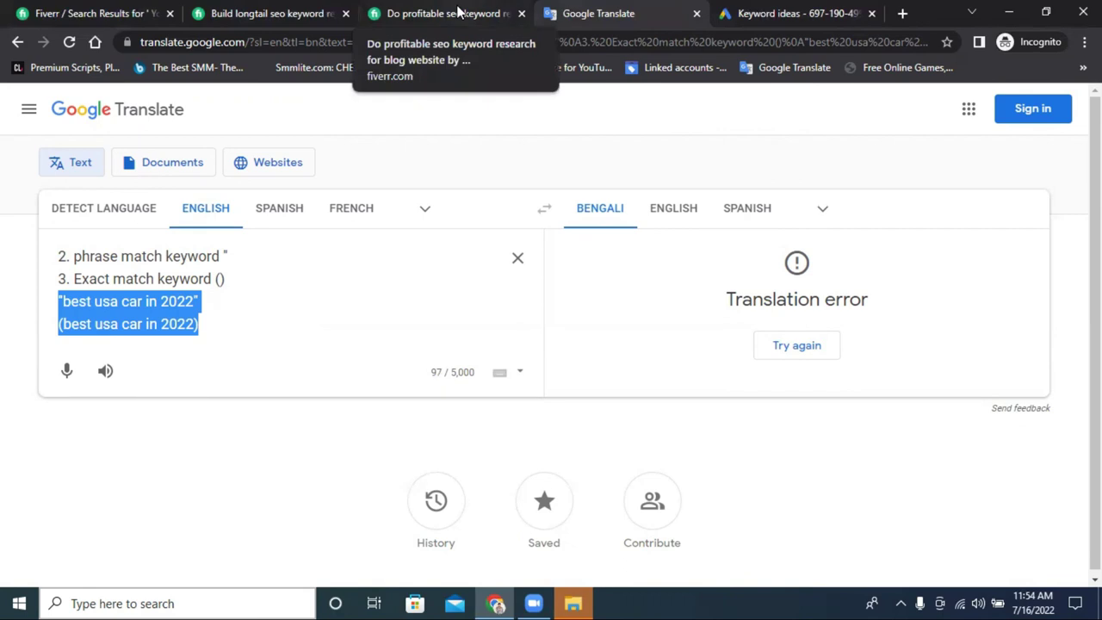
left_click(457, 12)
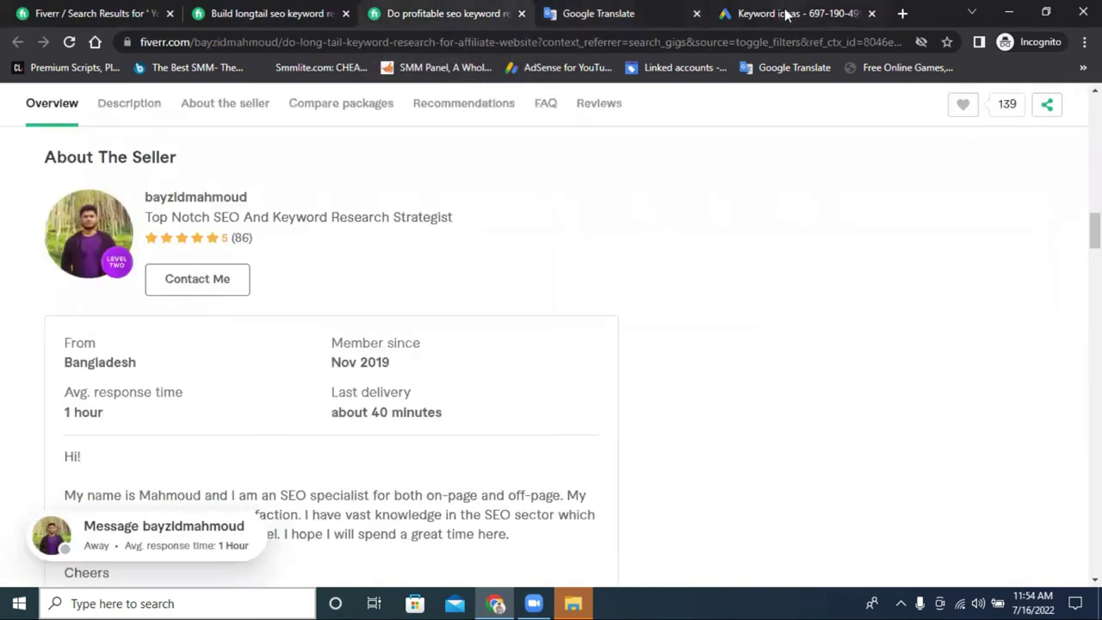
Back on the keyword ideas, highlight Medium competition in the first three rows.
left_click(786, 14)
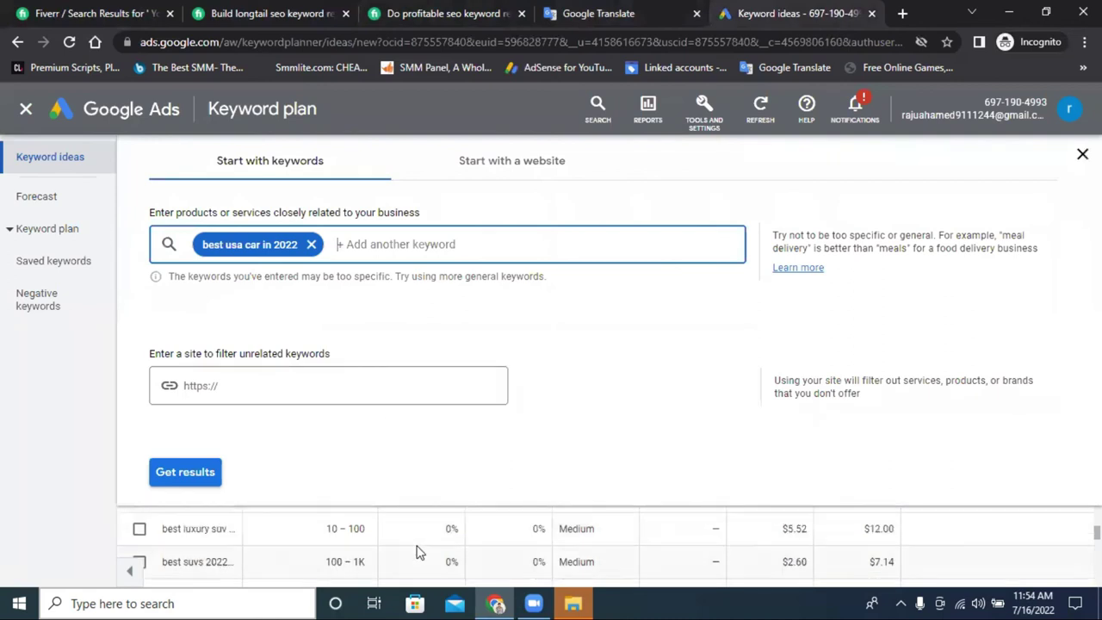
scroll(415, 551, "up", 3)
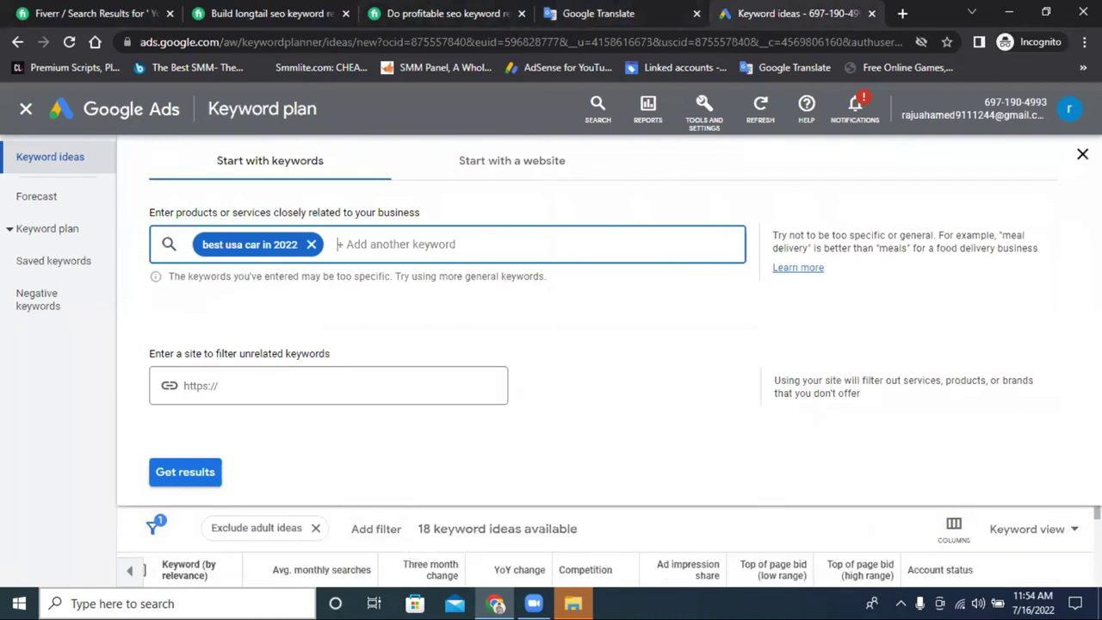
left_click(1082, 153)
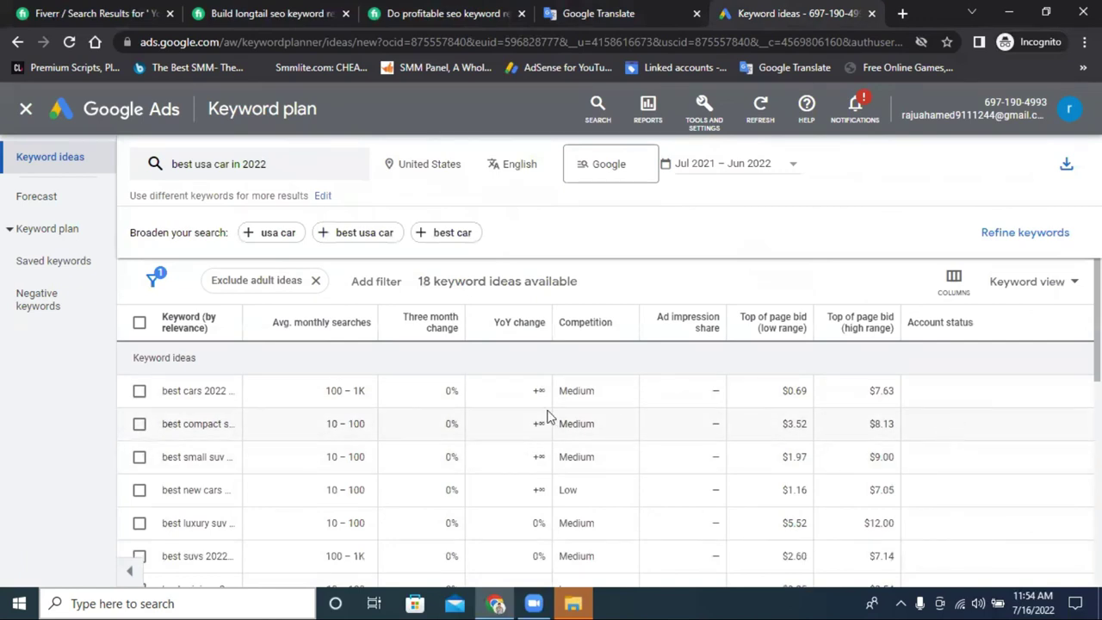
double_click(588, 392)
double_click(581, 424)
double_click(589, 457)
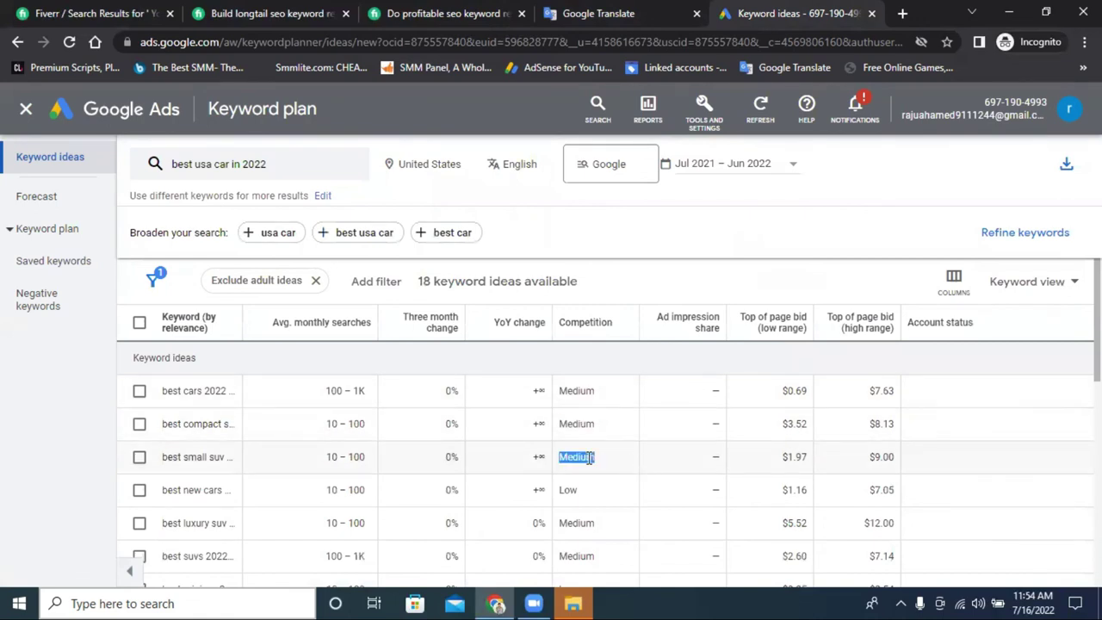
Highlight the first idea's top-of-page bid range, $0.69 low to $7.63 high.
double_click(885, 392)
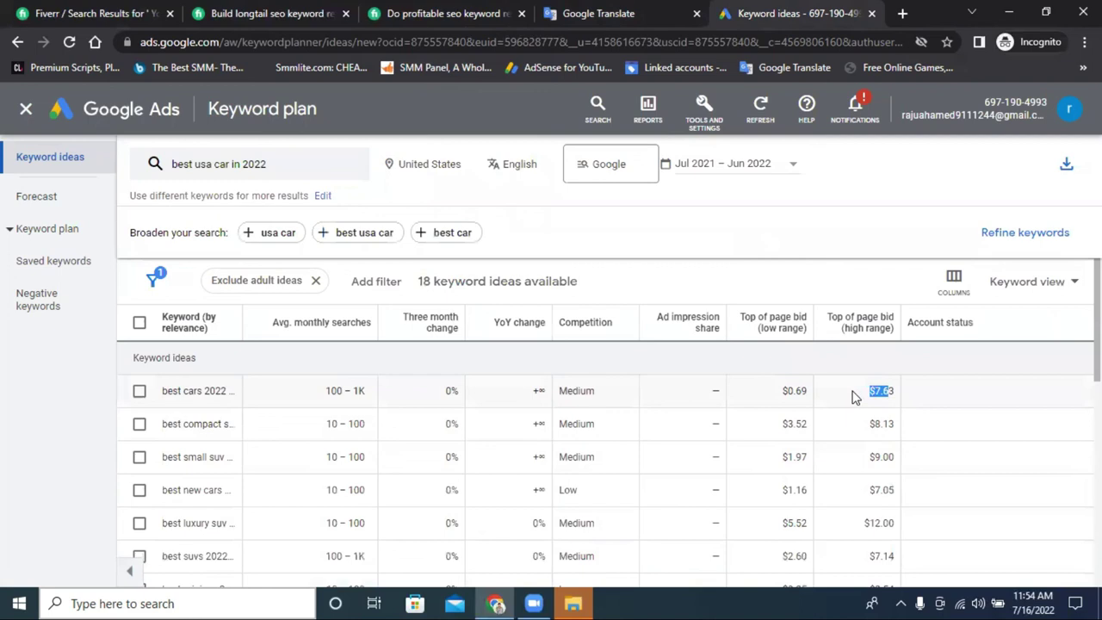
double_click(783, 392)
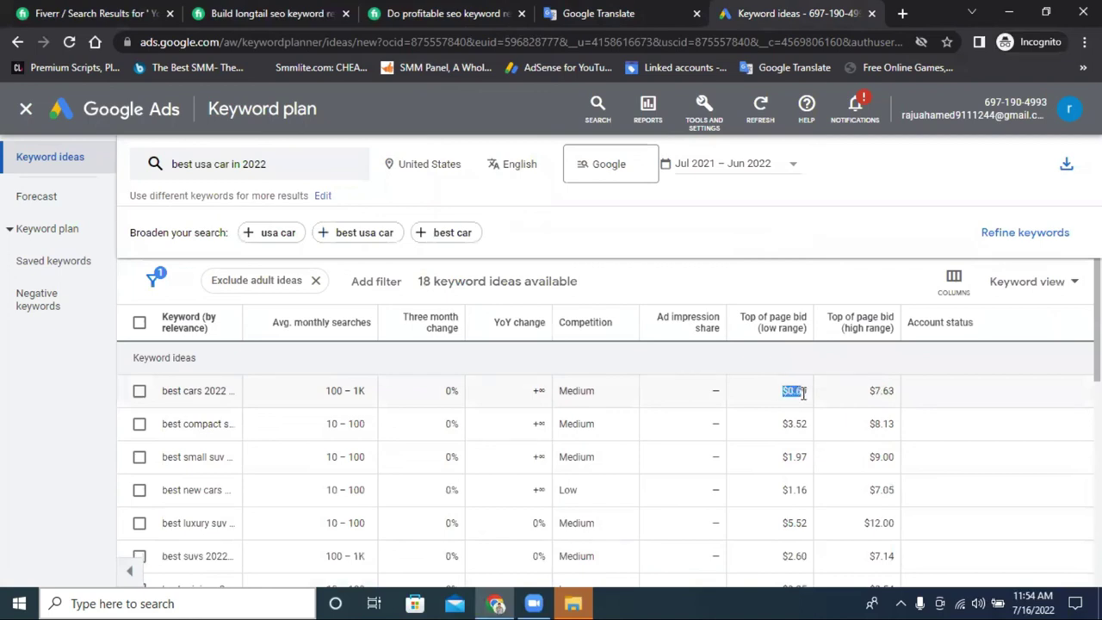
left_click_drag(869, 392, 896, 393)
left_click(892, 398)
double_click(792, 390)
left_click_drag(899, 396, 807, 394)
left_click(876, 396)
Recheck the first idea's 100 – 1K searches, $7.63 bid and Medium competition, then scroll down.
left_click_drag(370, 398, 330, 403)
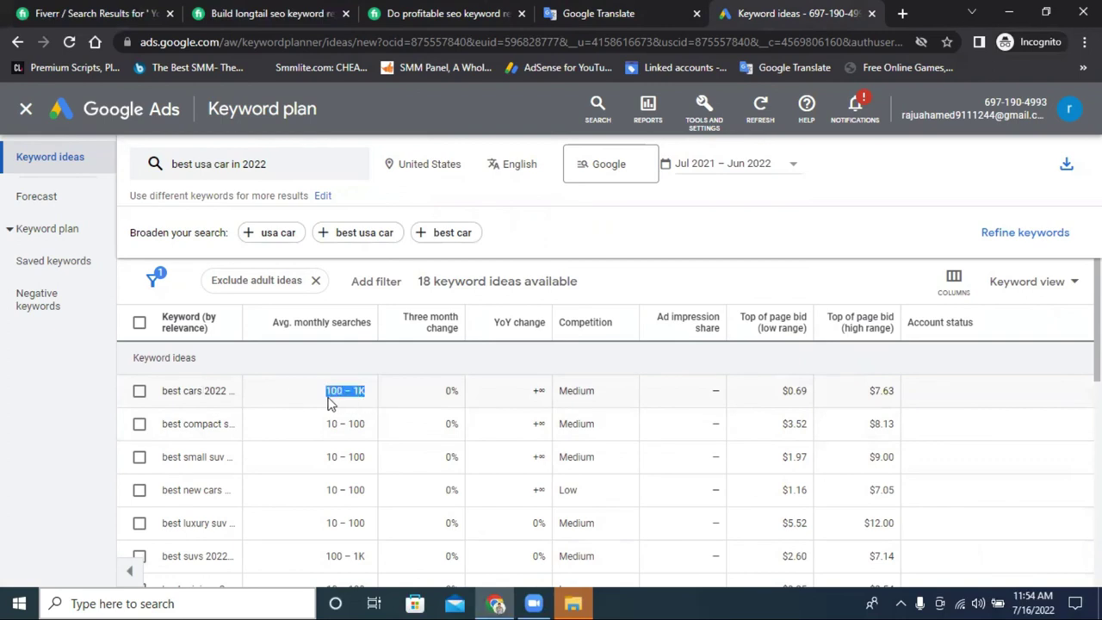
left_click(344, 393)
left_click_drag(342, 393, 329, 393)
left_click_drag(895, 390, 772, 396)
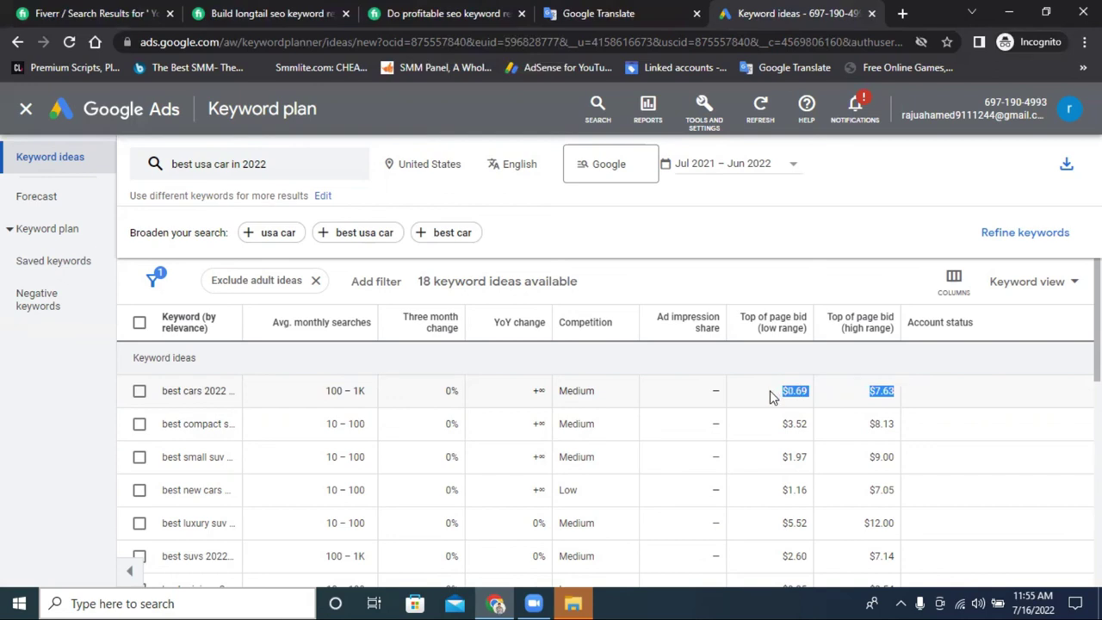
left_click_drag(605, 393, 561, 392)
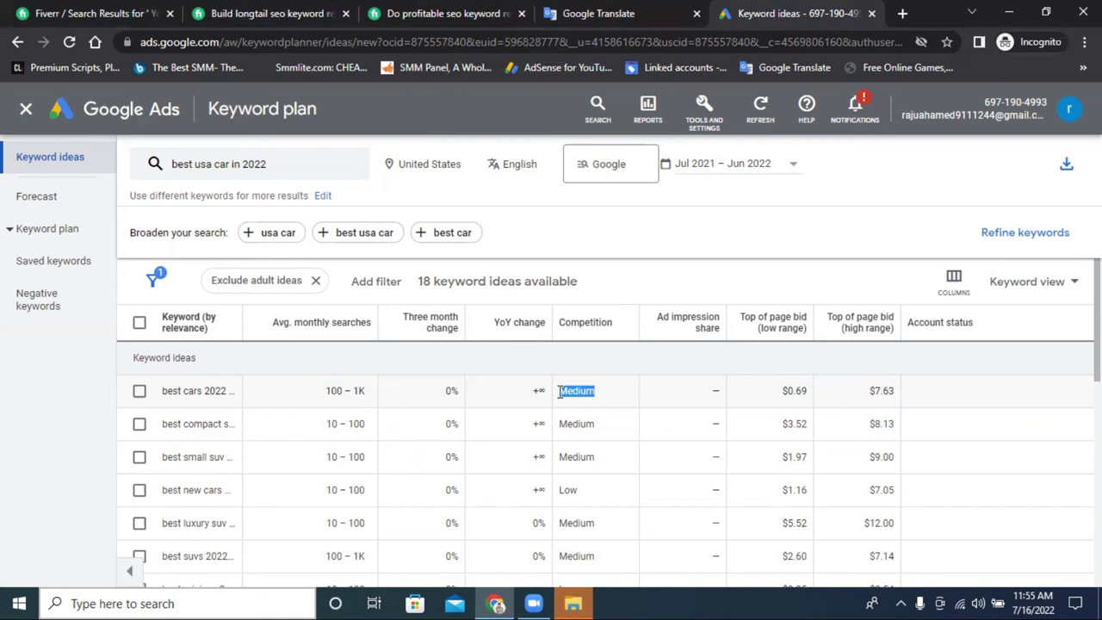
scroll(605, 466, "down", 3)
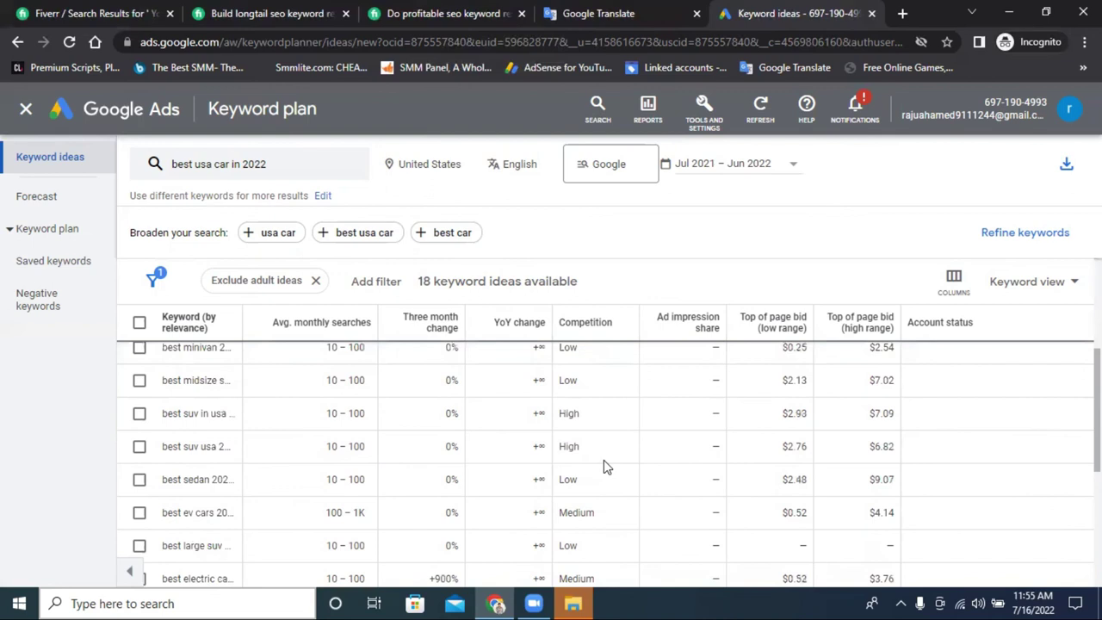
Rerun the keyword ideas search for 'best usa car in 2022'.
scroll(603, 465, "down", 3)
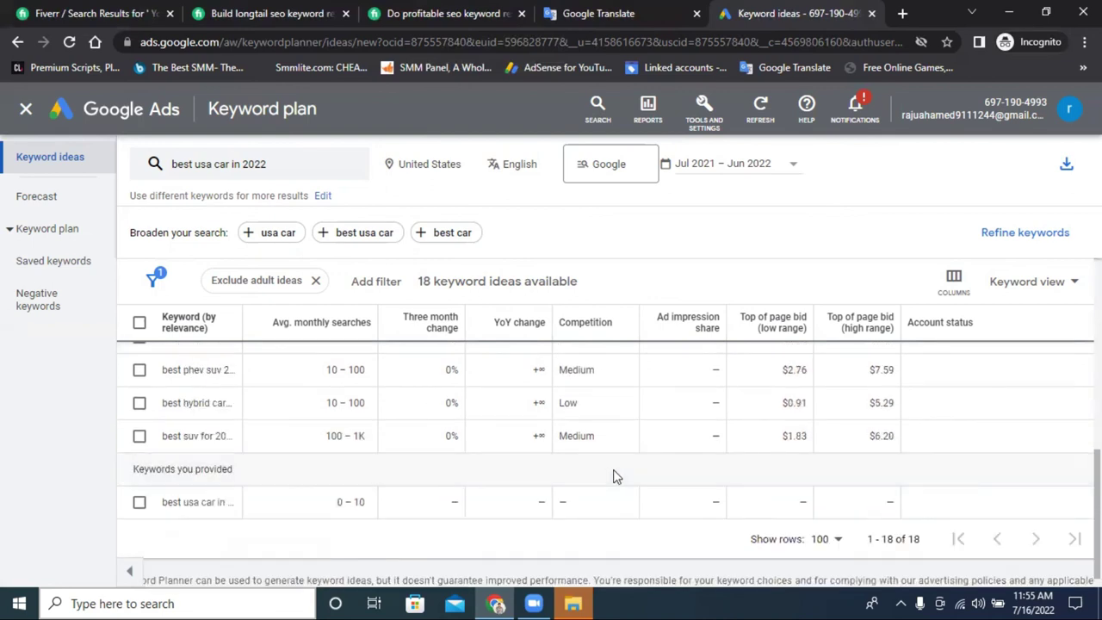
left_click(227, 165)
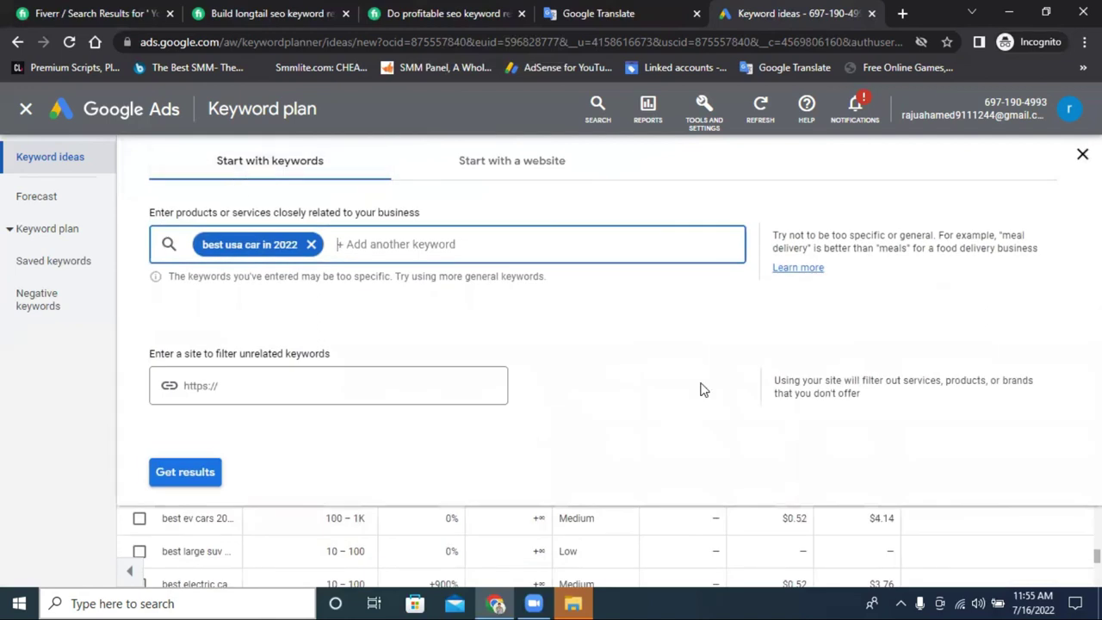
left_click(188, 475)
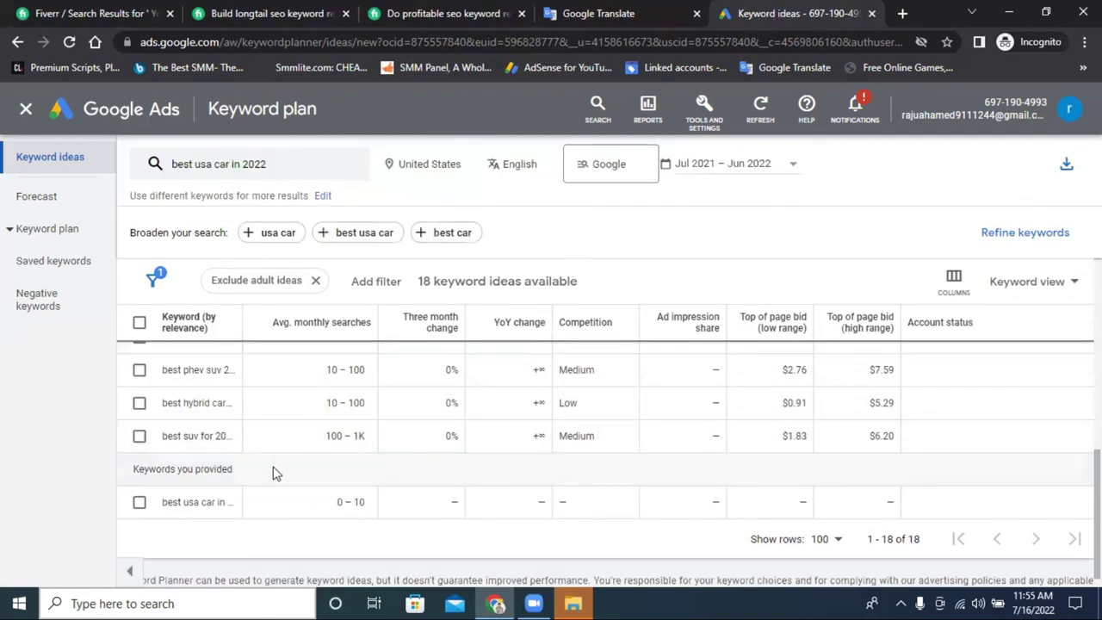
Select the 'best luxury suv' idea, copy it, and go to Google Translate.
scroll(280, 478, "up", 3)
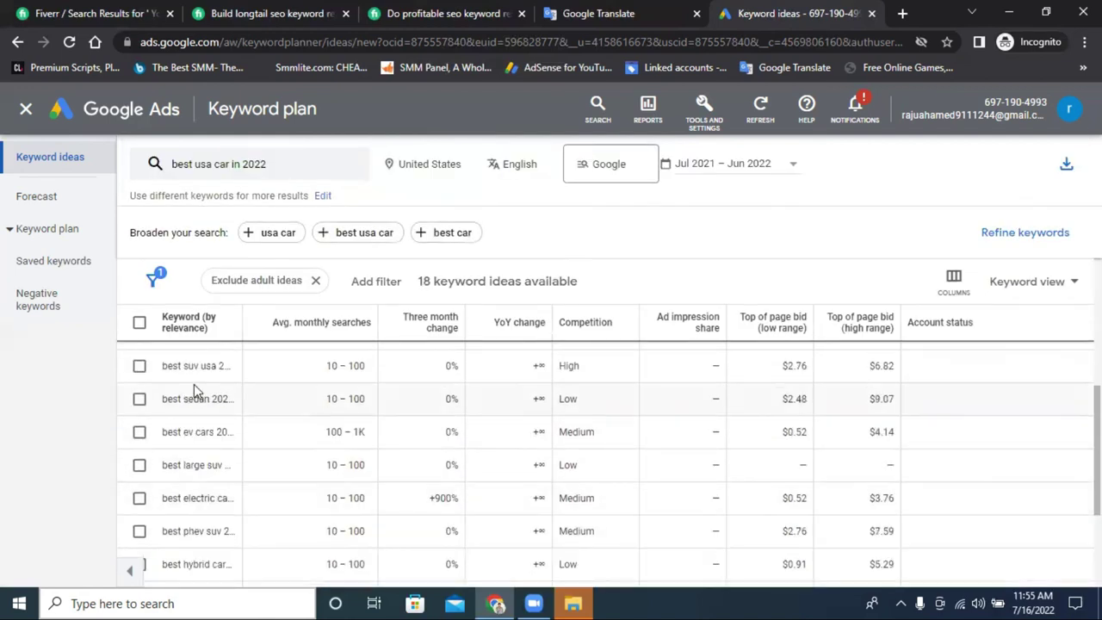
scroll(201, 405, "up", 2)
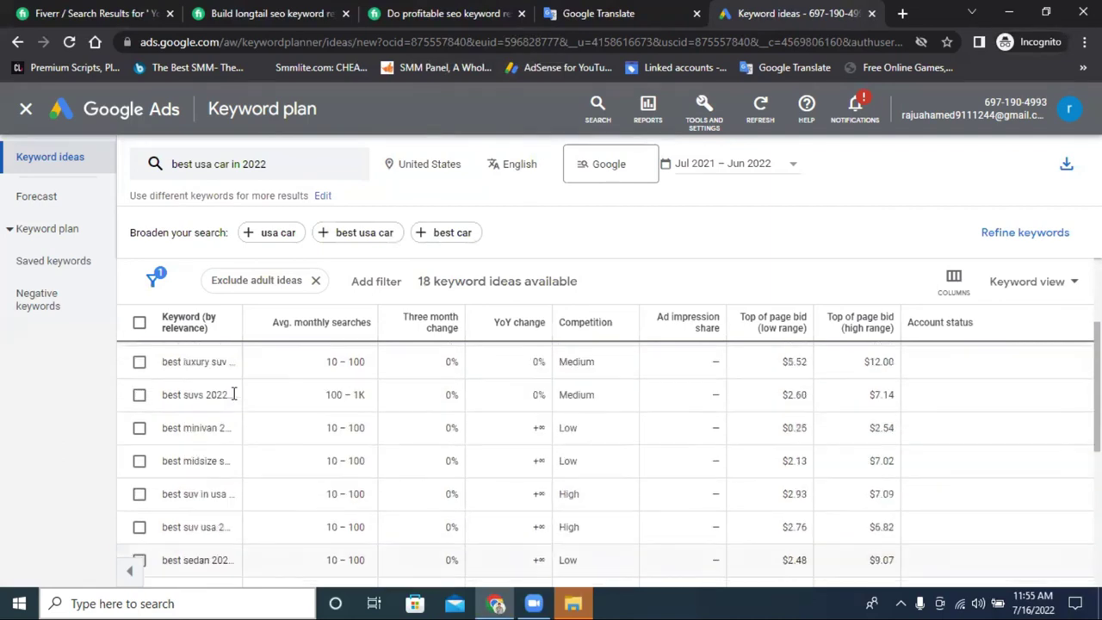
scroll(207, 417, "up", 1)
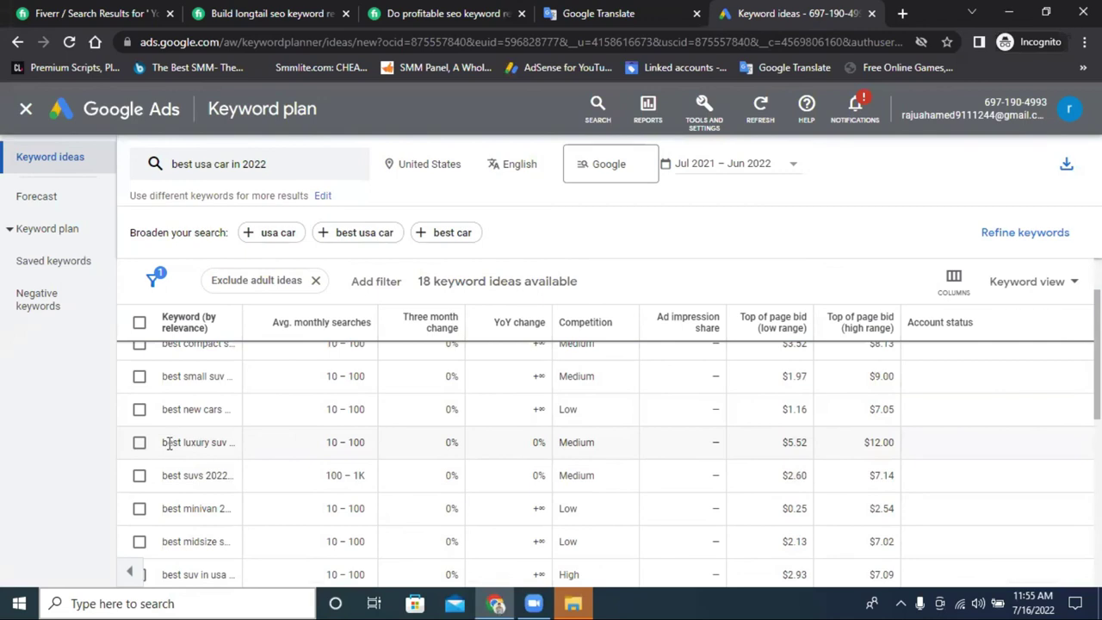
left_click(140, 442)
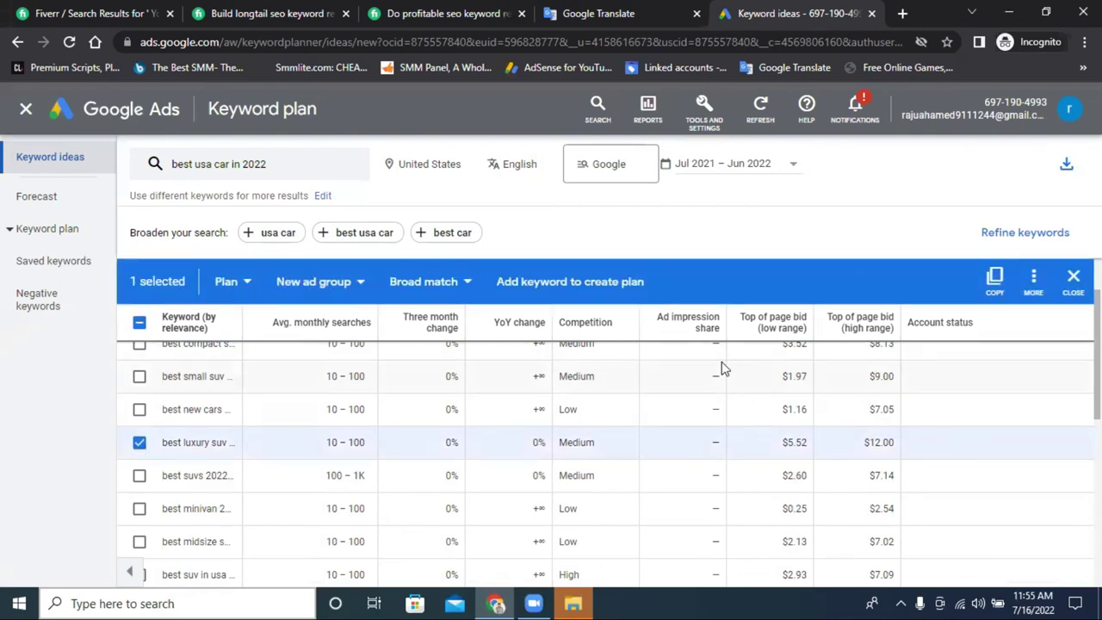
left_click(994, 277)
left_click(688, 10)
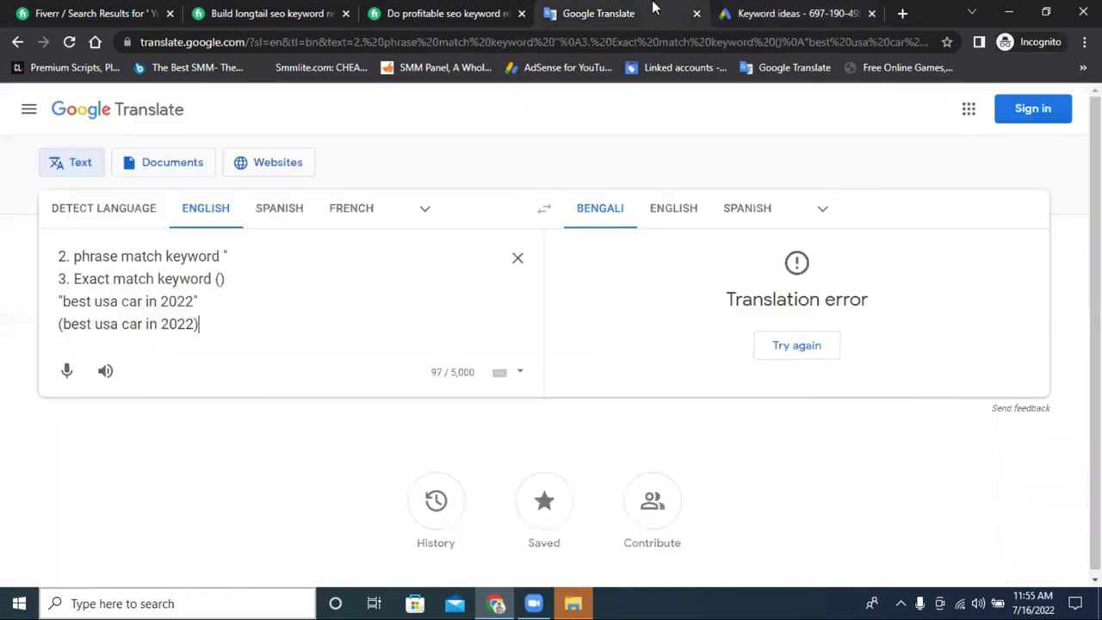
Replace the Translate source text with the pasted 'best luxury suv 2022 usa'.
left_click(516, 255)
right_click(295, 269)
left_click(332, 395)
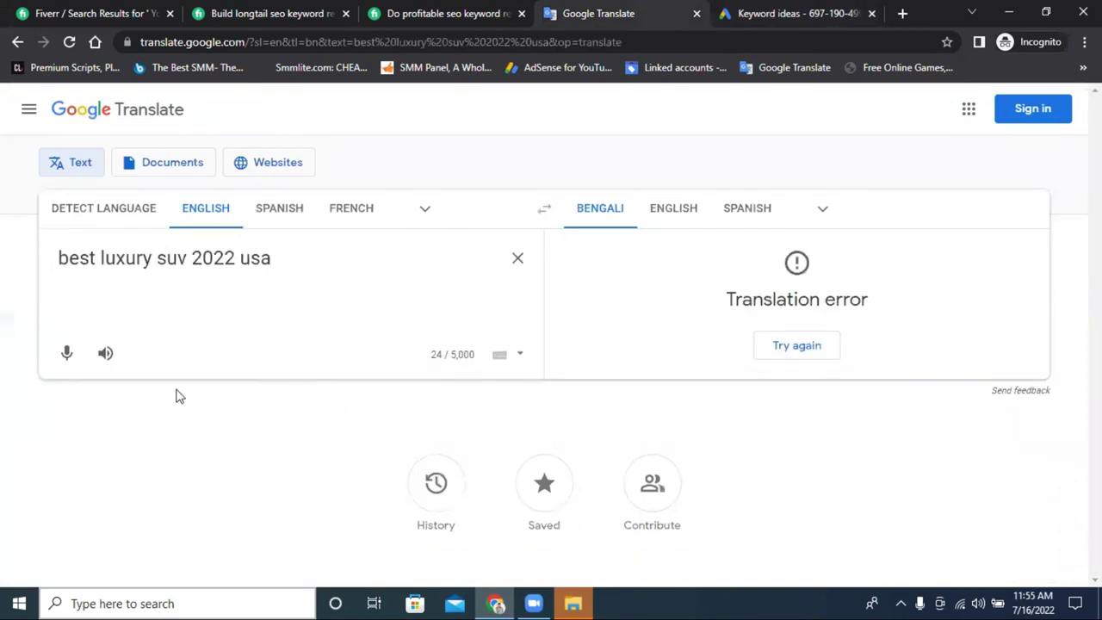
Copy 'best luxury suv 2022 usa' again and open a new browser tab.
triple_click(260, 260)
right_click(256, 249)
left_click(325, 311)
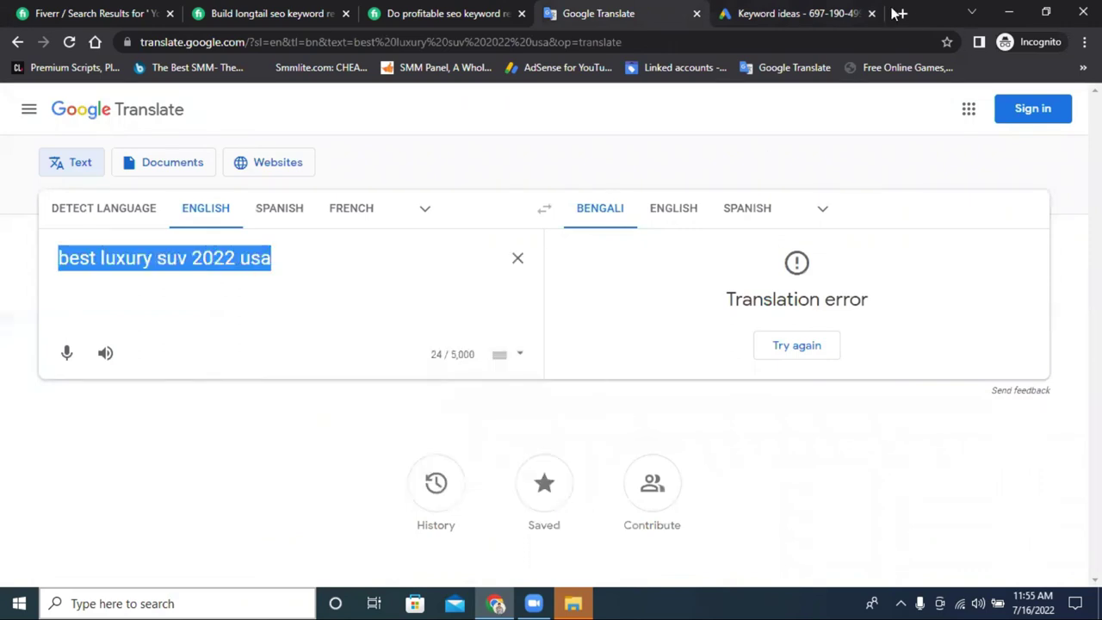
left_click(809, 13)
left_click(899, 13)
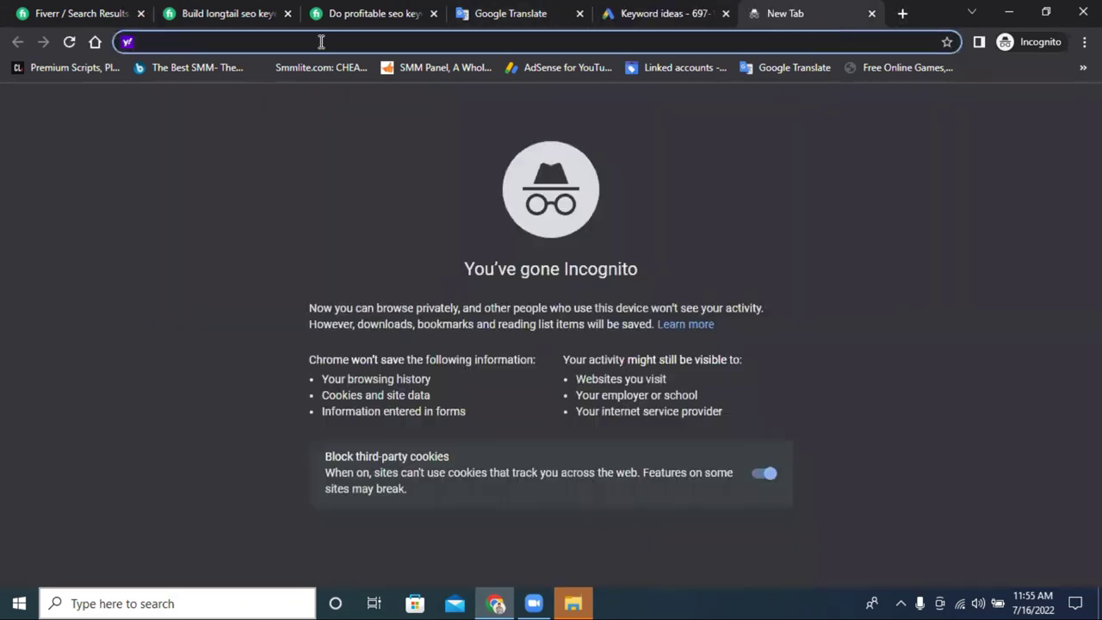
Search for 'best luxury suv 2022 usa' from the address bar.
right_click(321, 43)
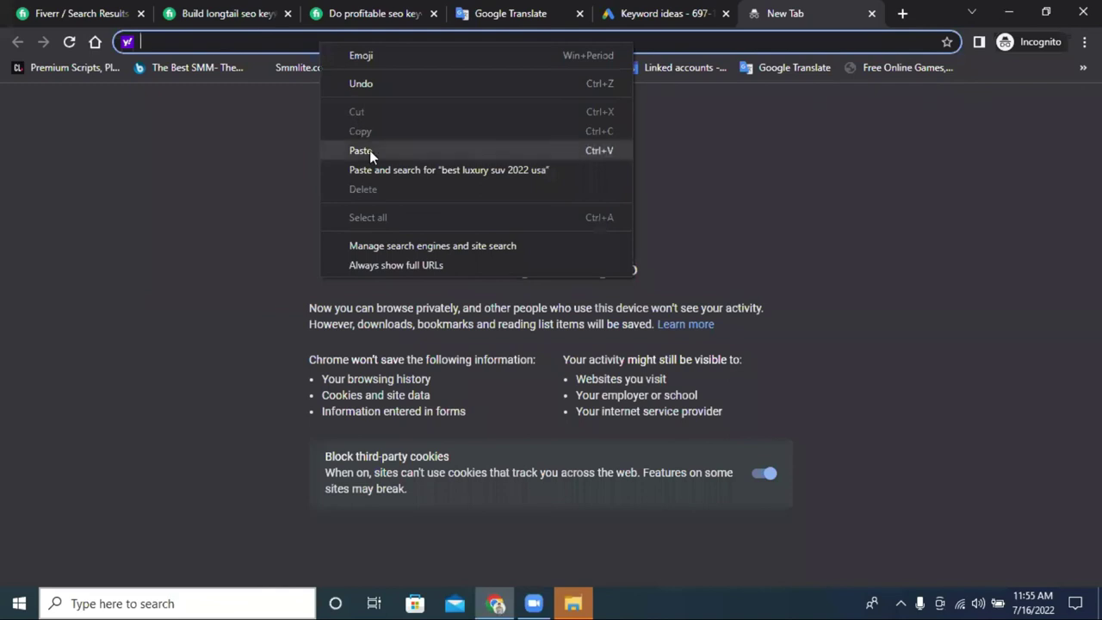
left_click(369, 150)
key("Return")
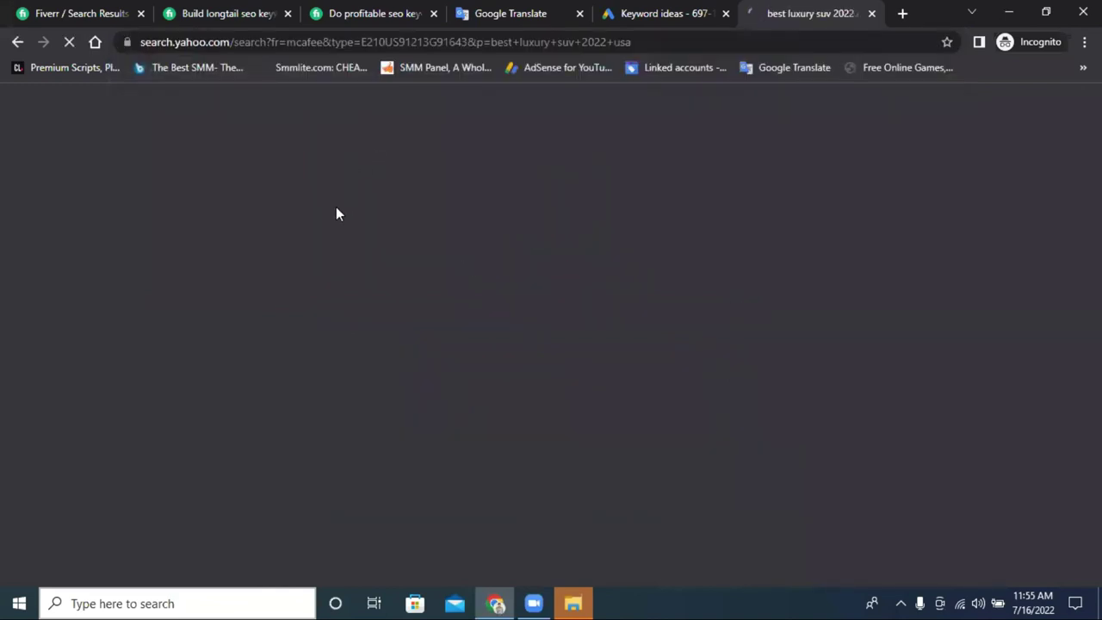
Look over the roughly 2,400,000,000 Yahoo results, then minimize the browser.
scroll(217, 214, "down", 2)
scroll(266, 214, "up", 2)
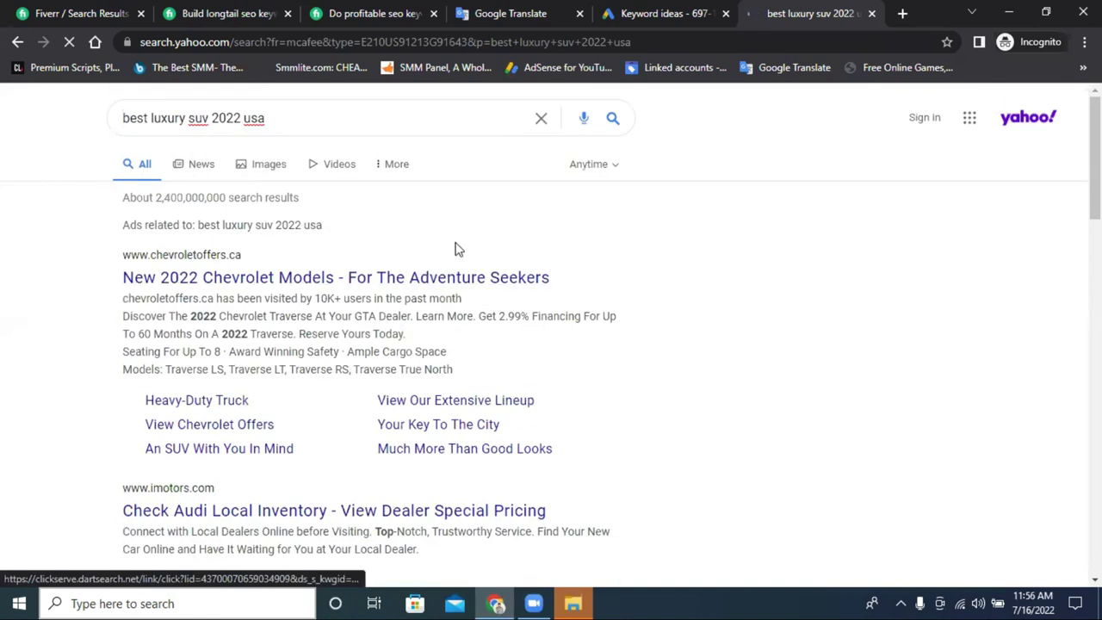
scroll(341, 254, "down", 5)
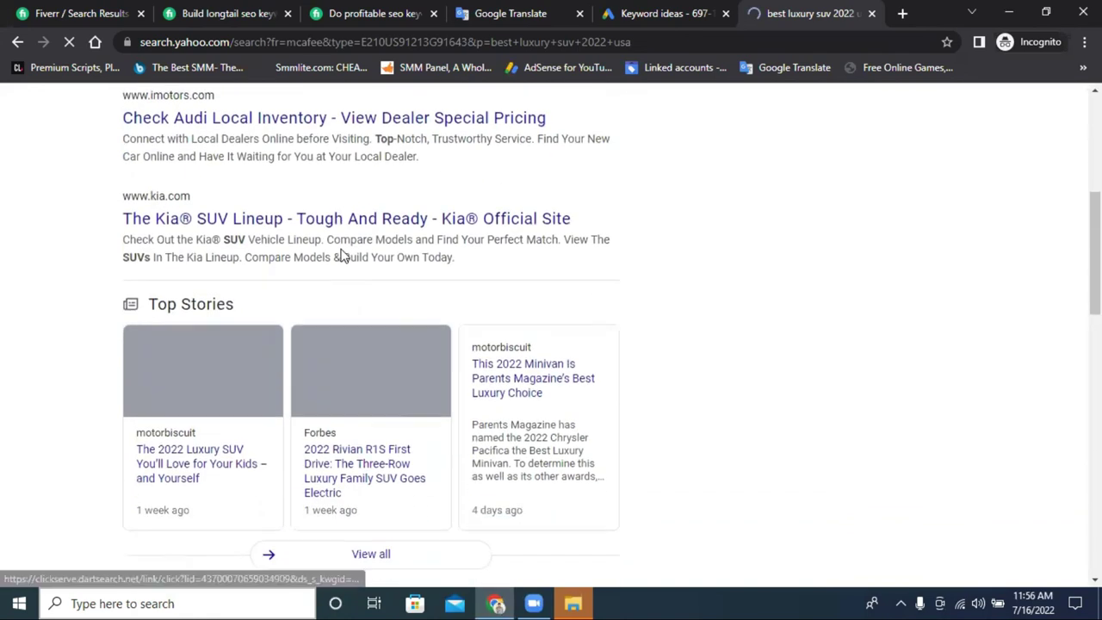
scroll(341, 254, "down", 5)
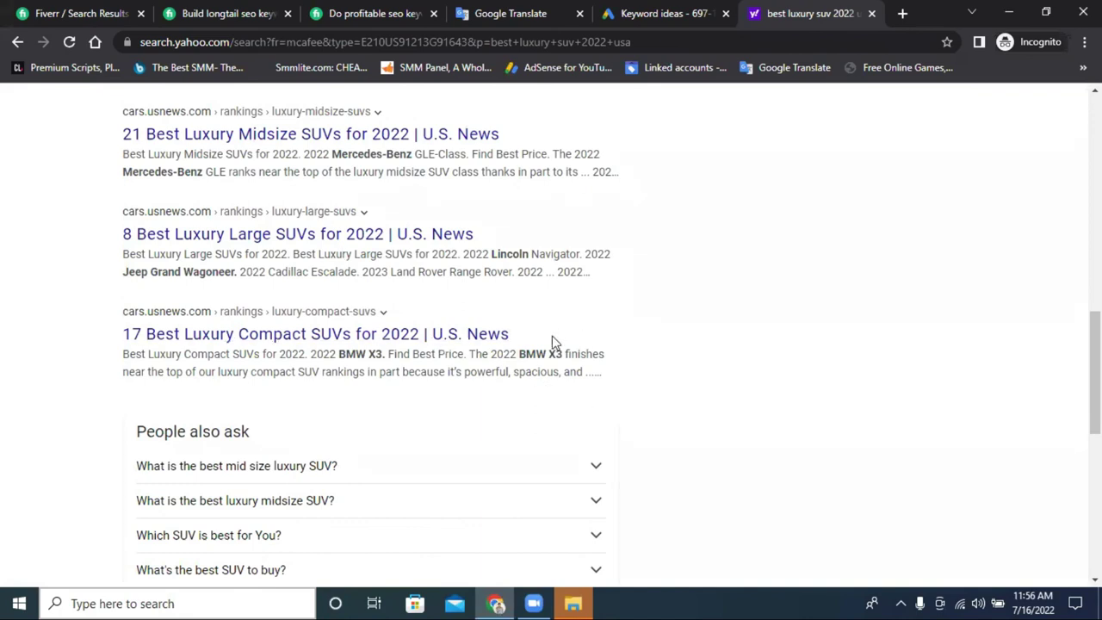
scroll(368, 362, "up", 8)
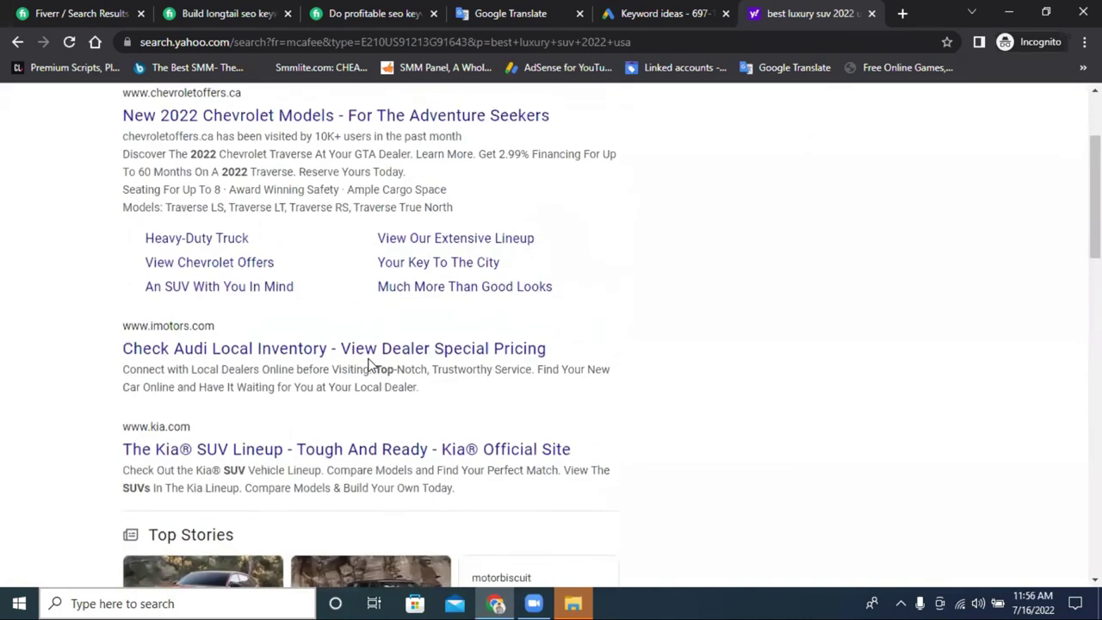
scroll(368, 361, "down", 4)
scroll(313, 312, "up", 6)
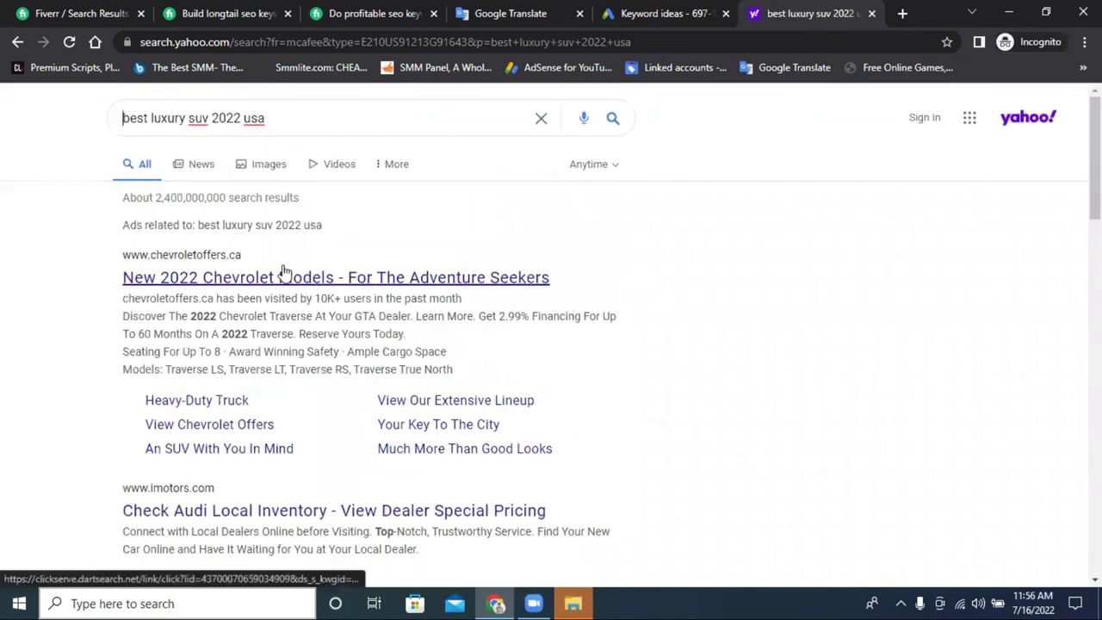
left_click(1008, 13)
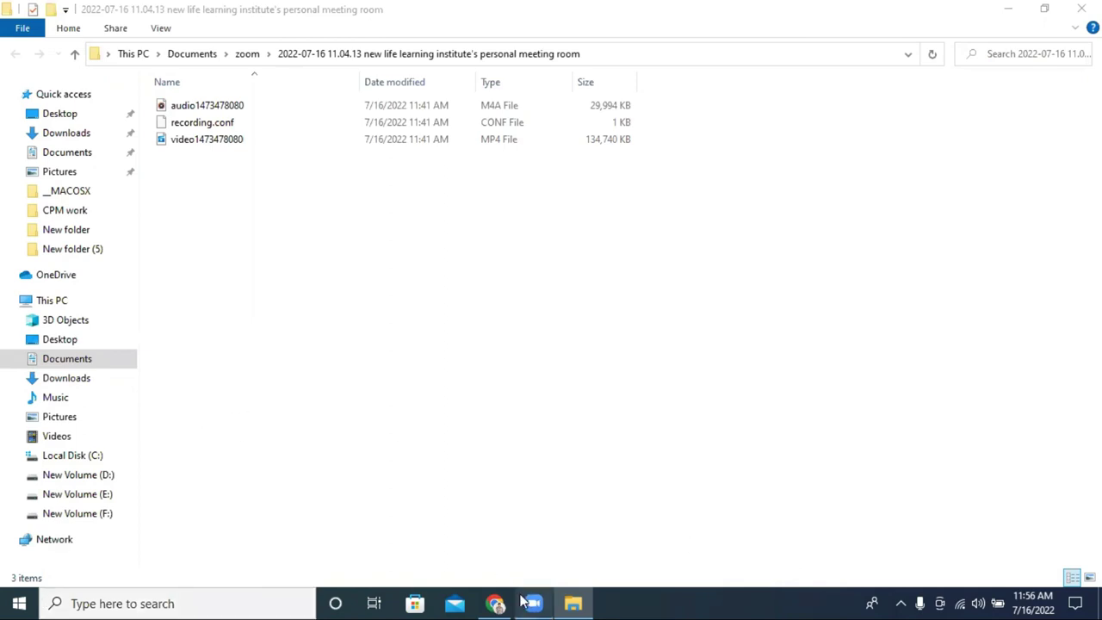
Restore the Yahoo results window from the Chrome taskbar and select 'usa' in the query.
mouse_move(495, 602)
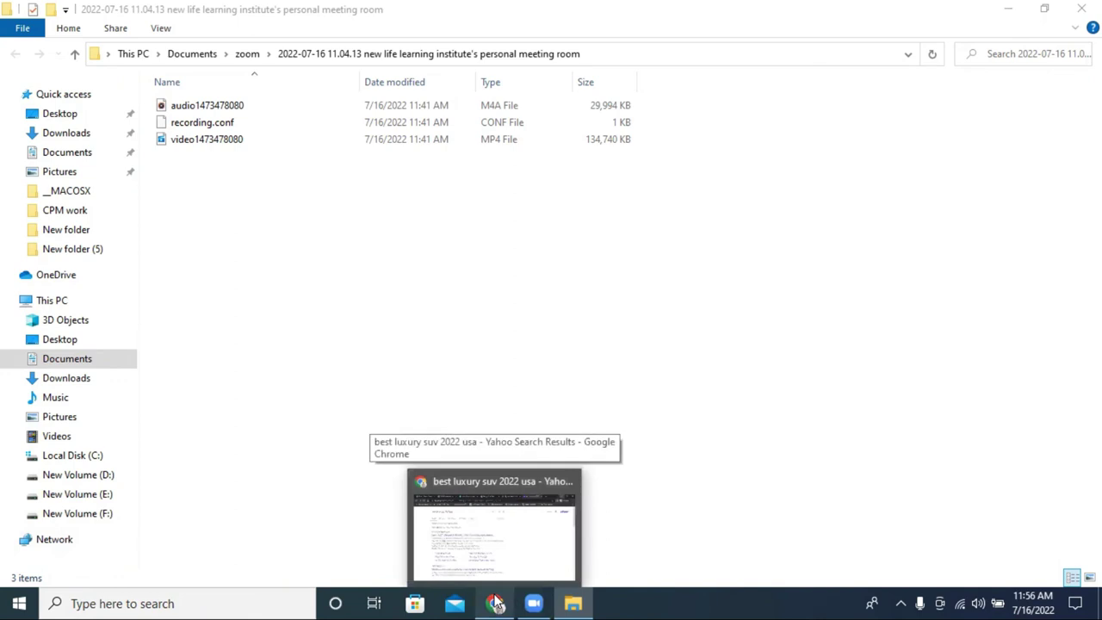
left_click(497, 540)
double_click(247, 120)
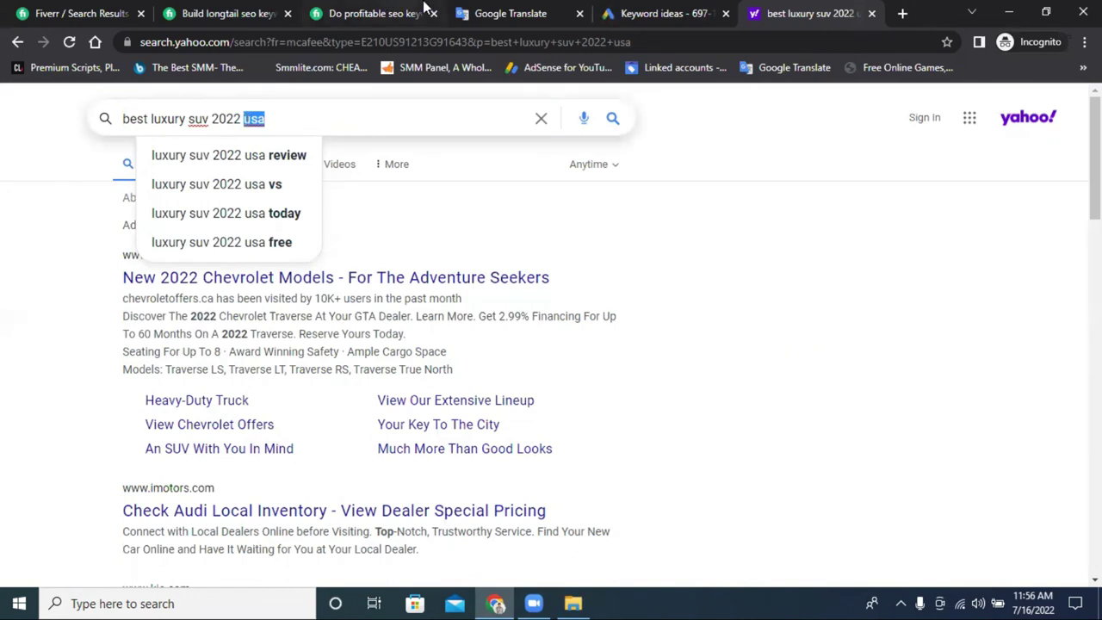
Clear the 'best luxury suv 2022 usa' query from the Yahoo search box.
left_click(652, 13)
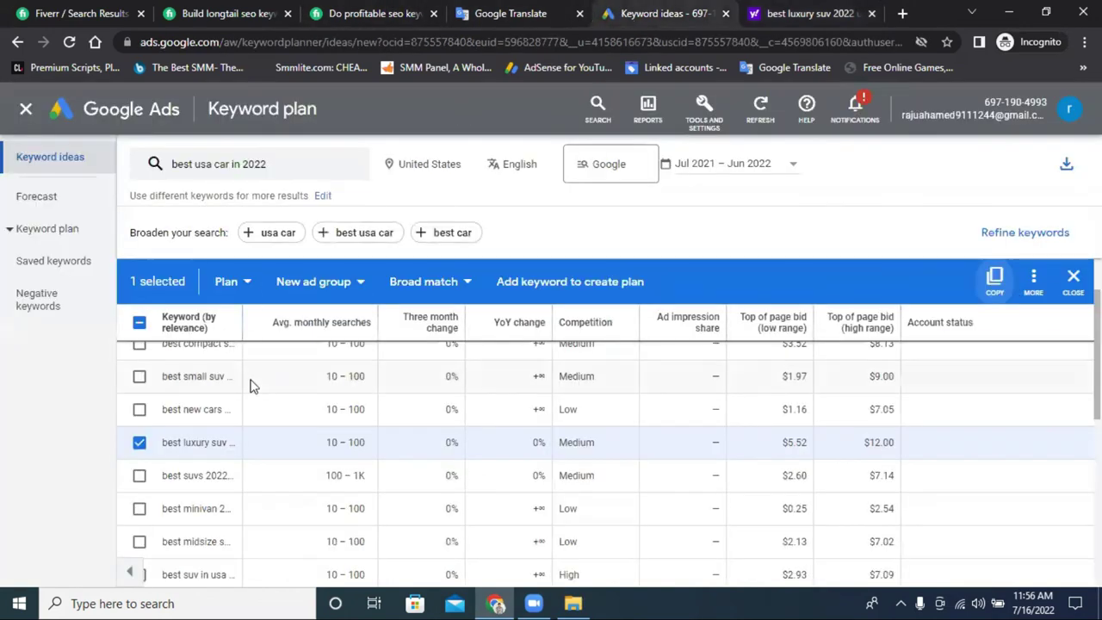
scroll(249, 384, "up", 2)
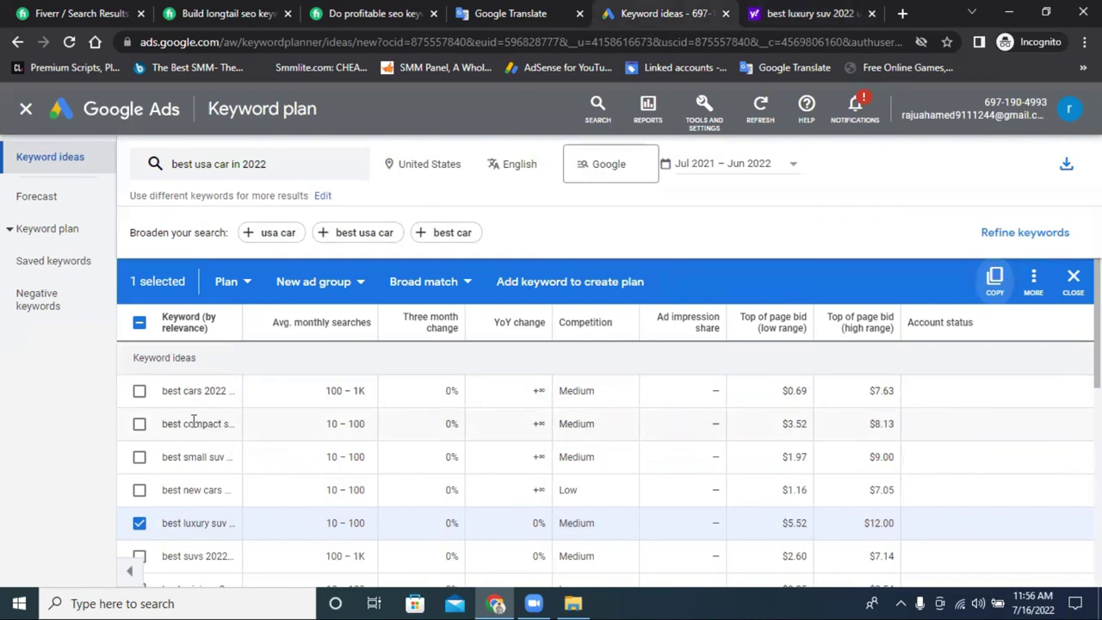
left_click(764, 14)
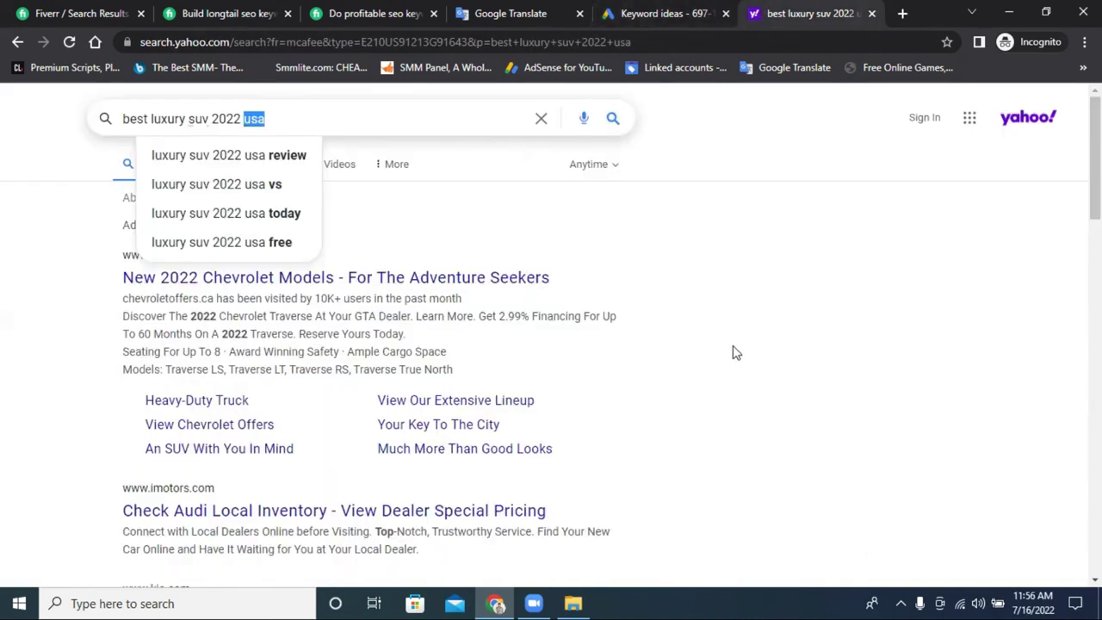
triple_click(286, 128)
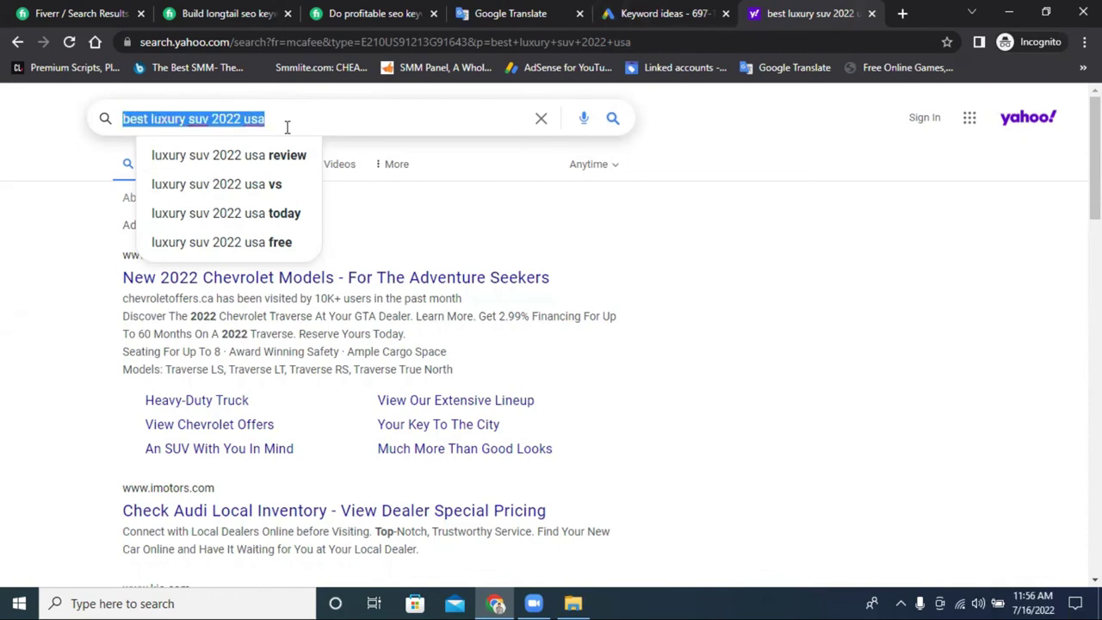
key("BackSpace")
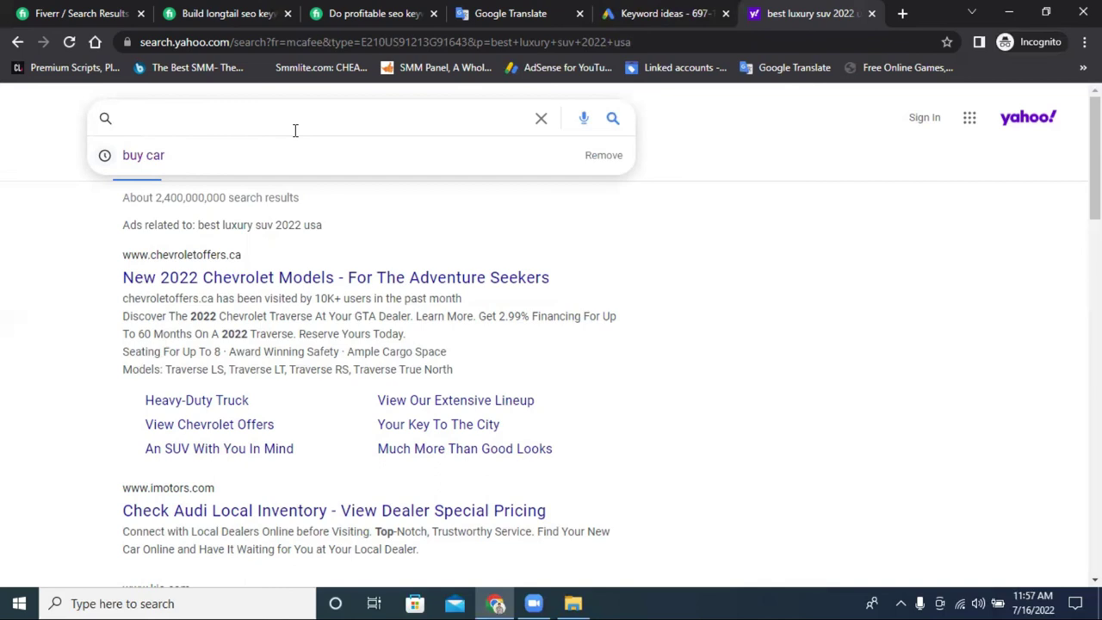
Return to the Keyword Planner ideas list for 'best usa car in 2022'.
left_click(623, 12)
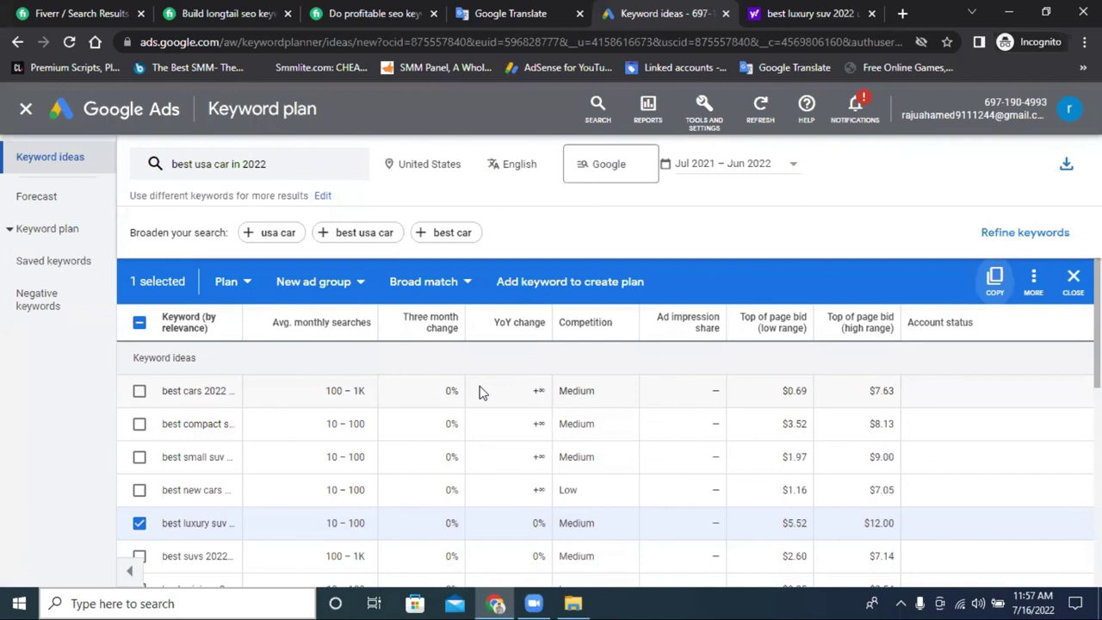
scroll(480, 393, "down", 3)
scroll(480, 392, "up", 3)
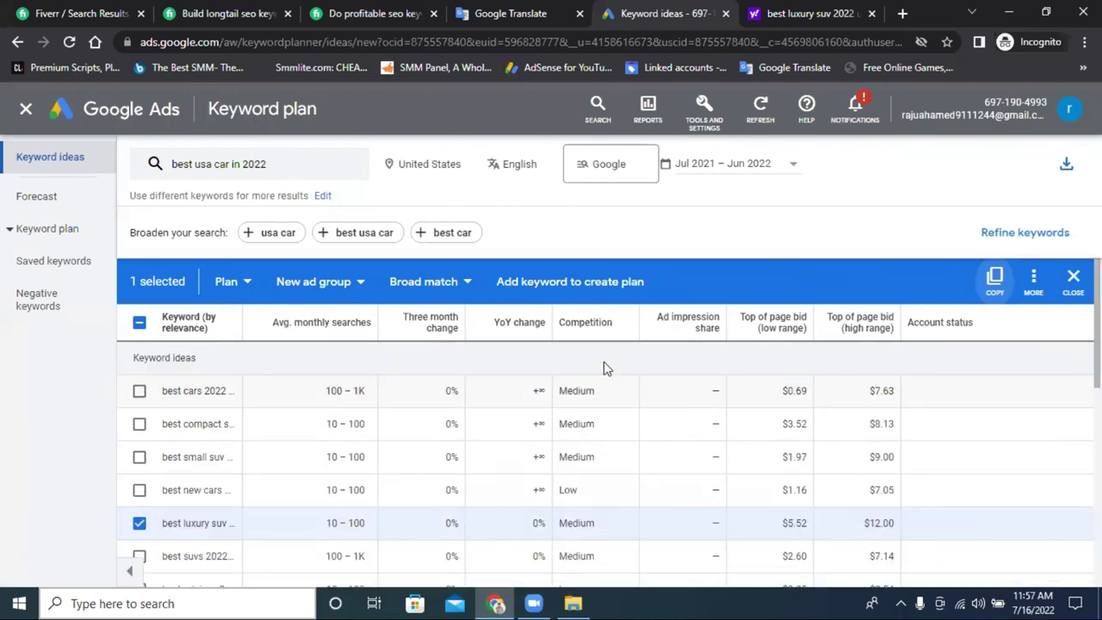